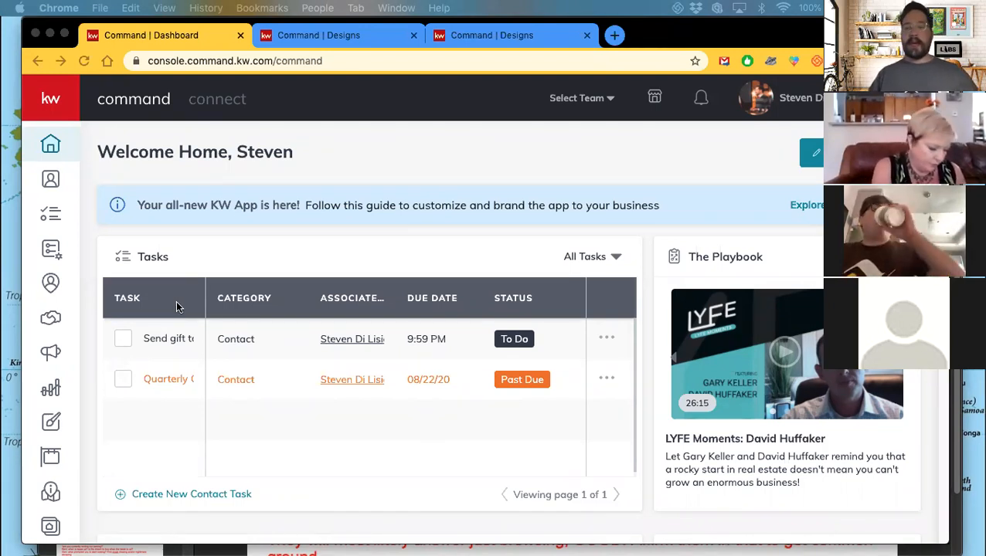
Expand the left sidebar navigation so every section's label is visible.
{"action": "left_click", "coordinate": [48, 103]}
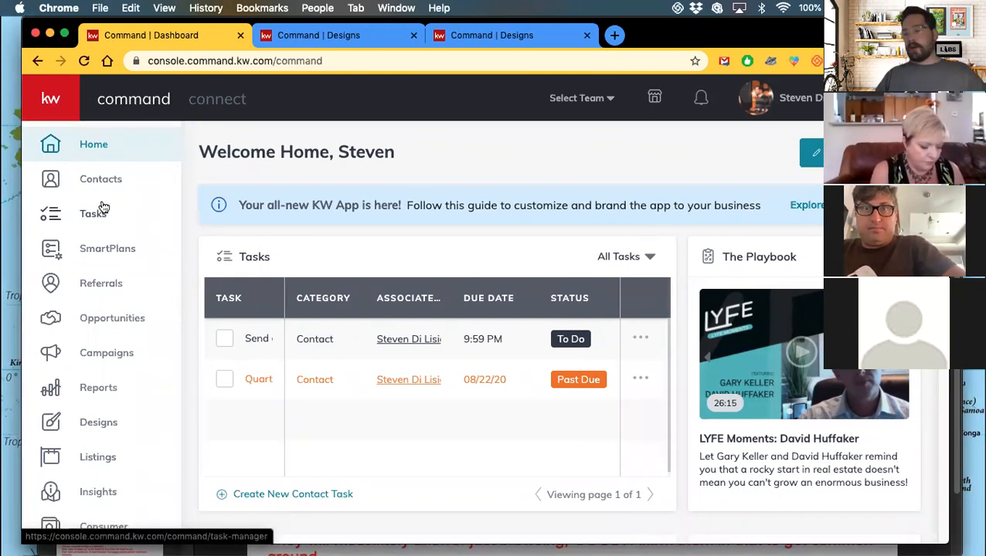
Open Designs and browse saved templates like GK_NoOneSucceedsAlone_FB and Newsletter Example.
{"action": "left_click", "coordinate": [91, 429]}
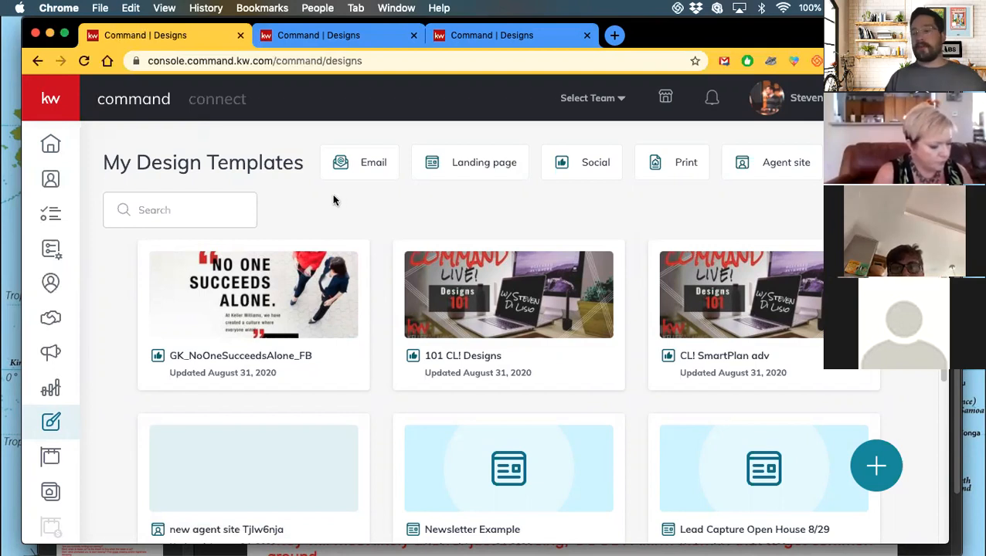
{"action": "scroll", "coordinate": [333, 200], "scroll_direction": "down", "scroll_amount": 5}
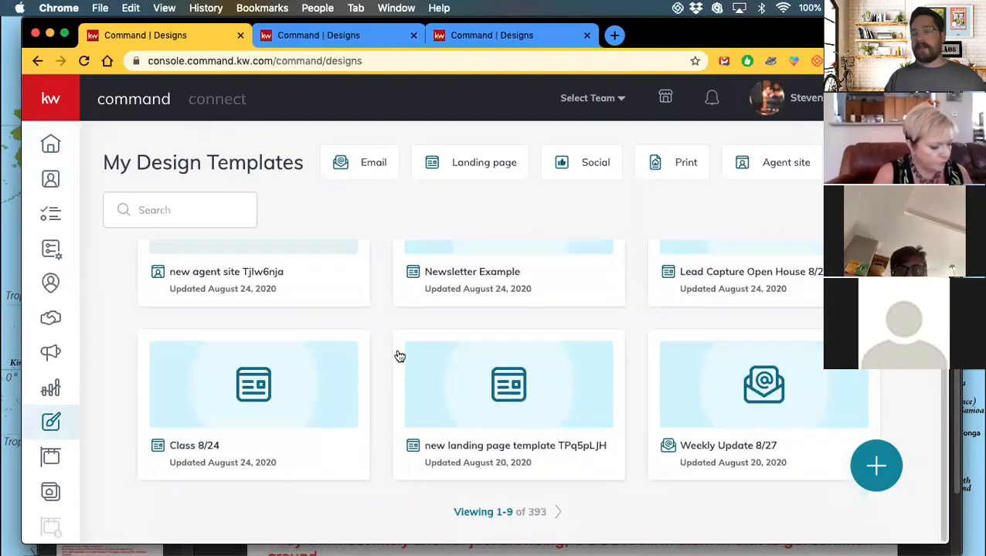
{"action": "scroll", "coordinate": [398, 355], "scroll_direction": "up", "scroll_amount": 5}
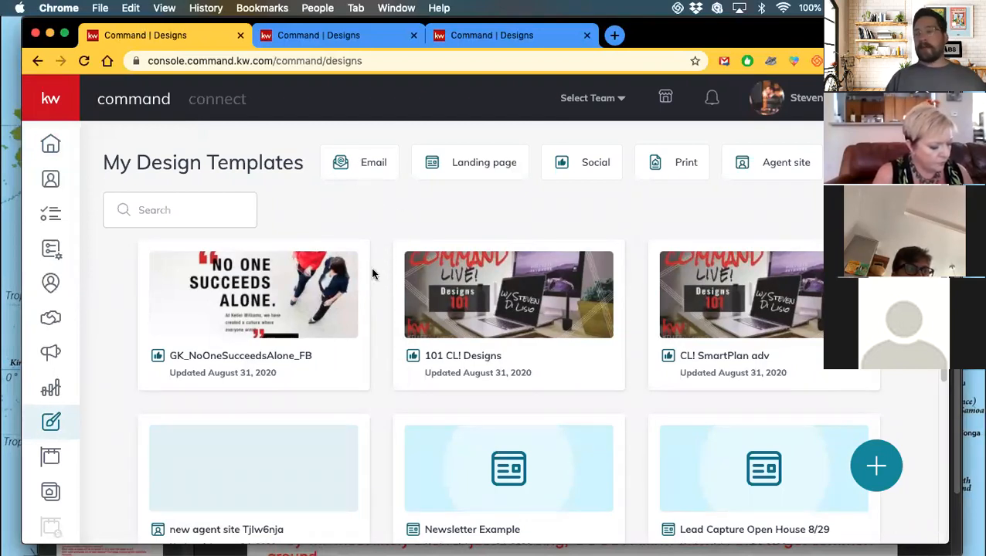
{"action": "scroll", "coordinate": [371, 274], "scroll_direction": "down", "scroll_amount": 3}
{"action": "scroll", "coordinate": [371, 273], "scroll_direction": "down", "scroll_amount": 2}
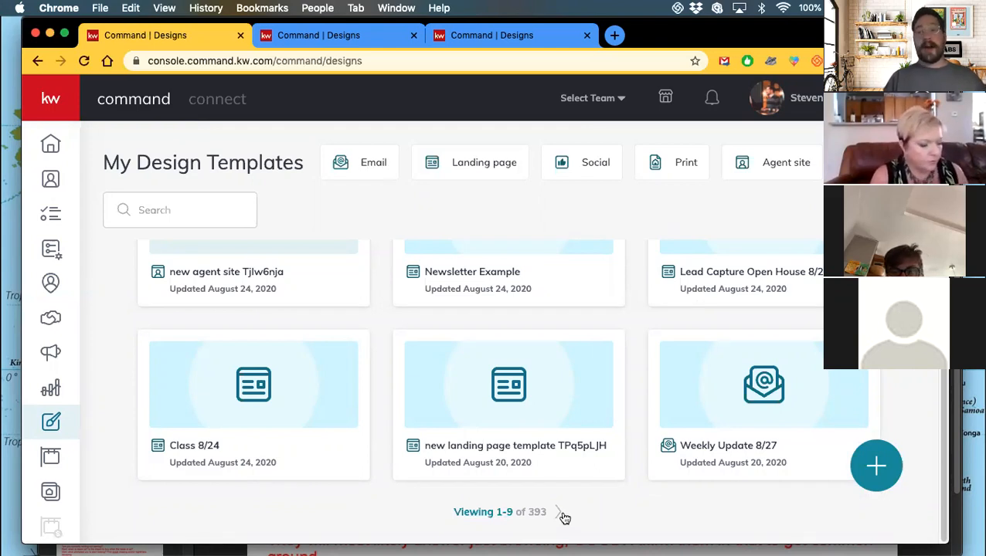
{"action": "scroll", "coordinate": [567, 454], "scroll_direction": "up", "scroll_amount": 3}
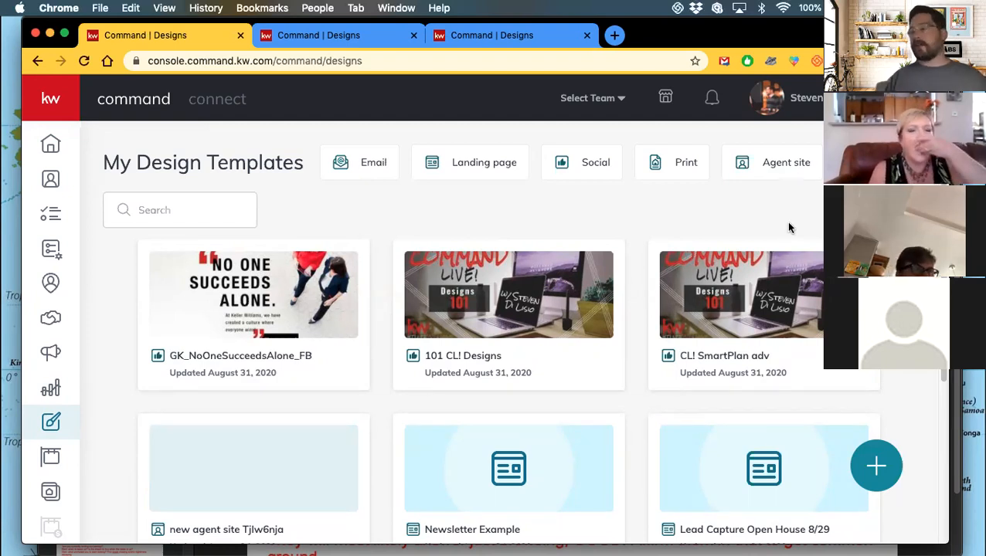
Filter My Design Templates to Agent site designs and browse them.
{"action": "left_click", "coordinate": [780, 169]}
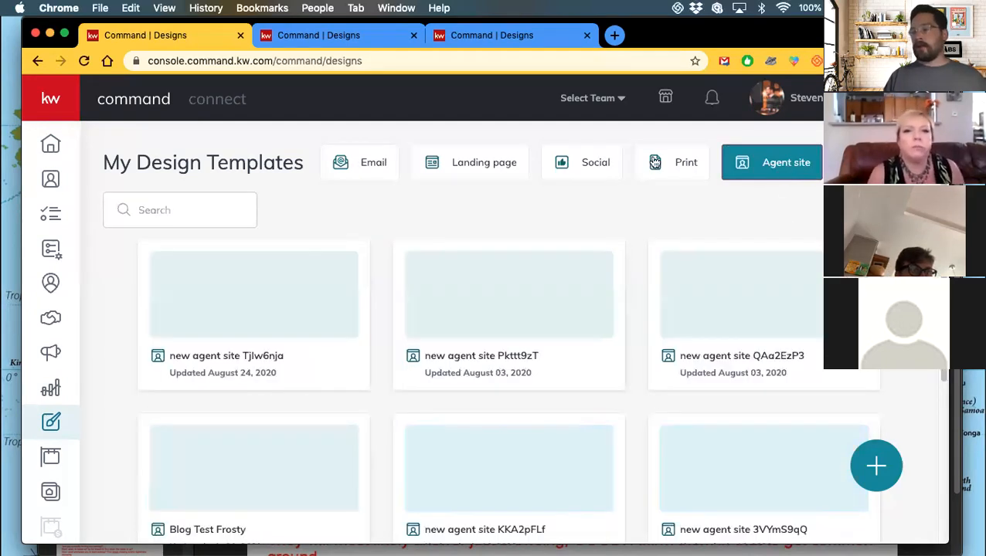
{"action": "scroll", "coordinate": [466, 321], "scroll_direction": "down", "scroll_amount": 5}
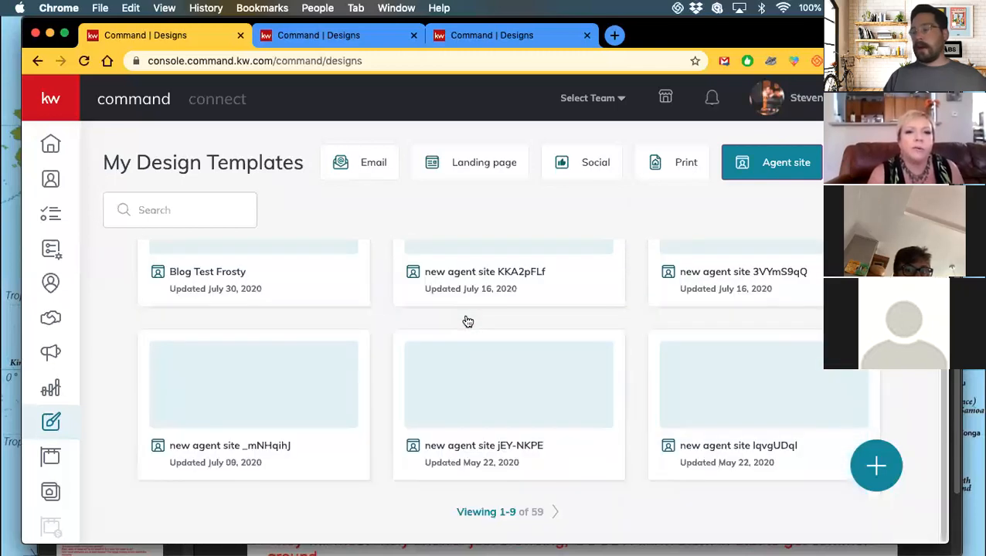
{"action": "scroll", "coordinate": [467, 321], "scroll_direction": "up", "scroll_amount": 4}
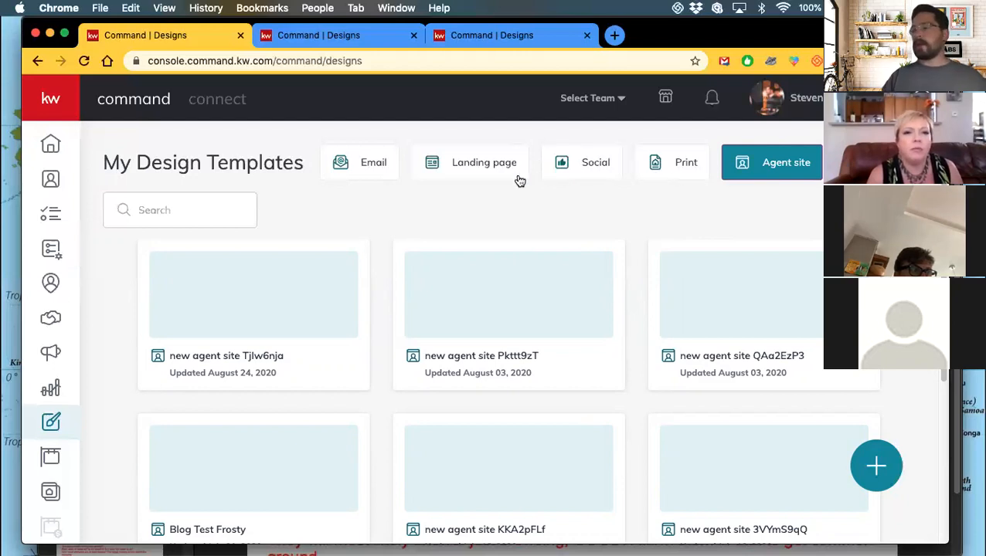
{"action": "scroll", "coordinate": [502, 244], "scroll_direction": "down", "scroll_amount": 1}
Try the template search, then filter to Landing page and Social designs.
{"action": "left_click", "coordinate": [168, 205]}
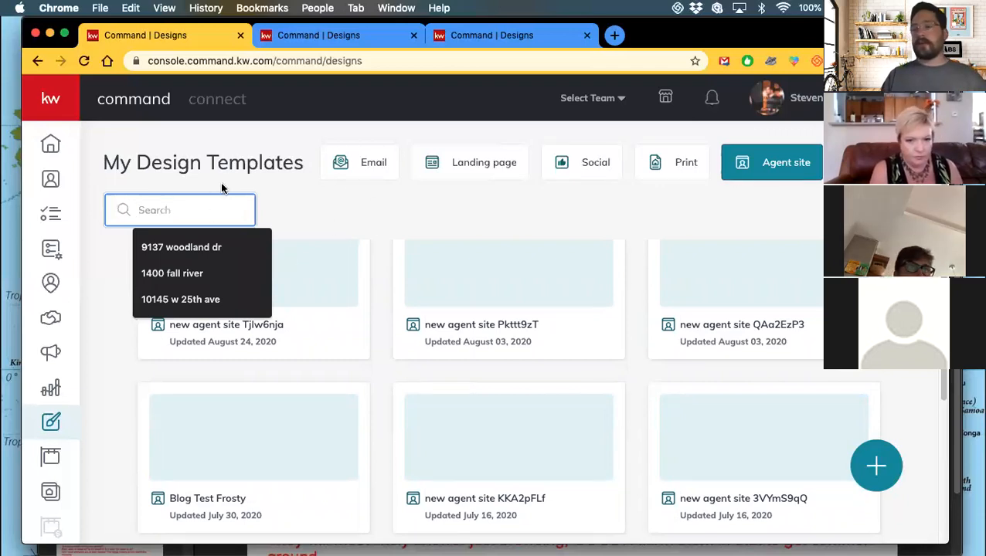
{"action": "left_click", "coordinate": [298, 210]}
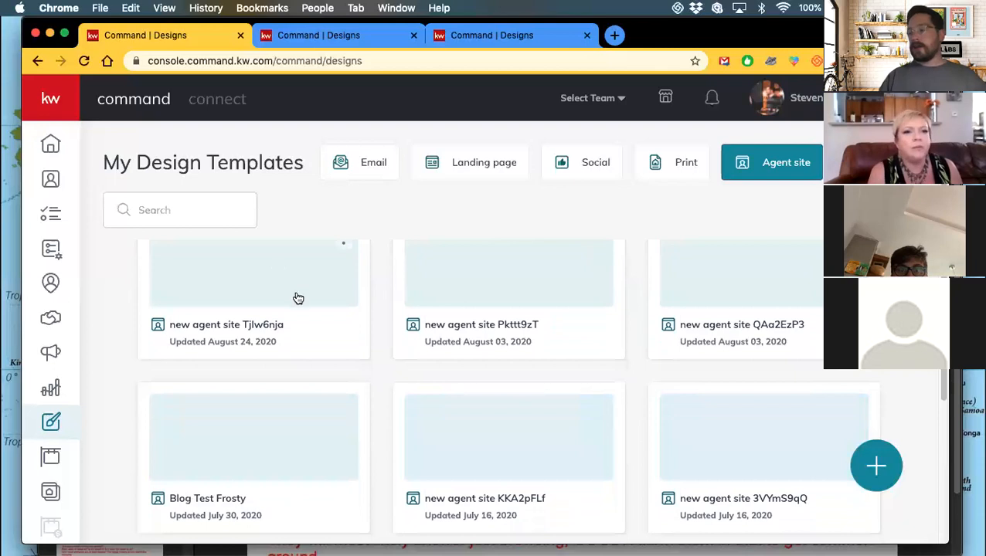
{"action": "scroll", "coordinate": [506, 376], "scroll_direction": "down", "scroll_amount": 3}
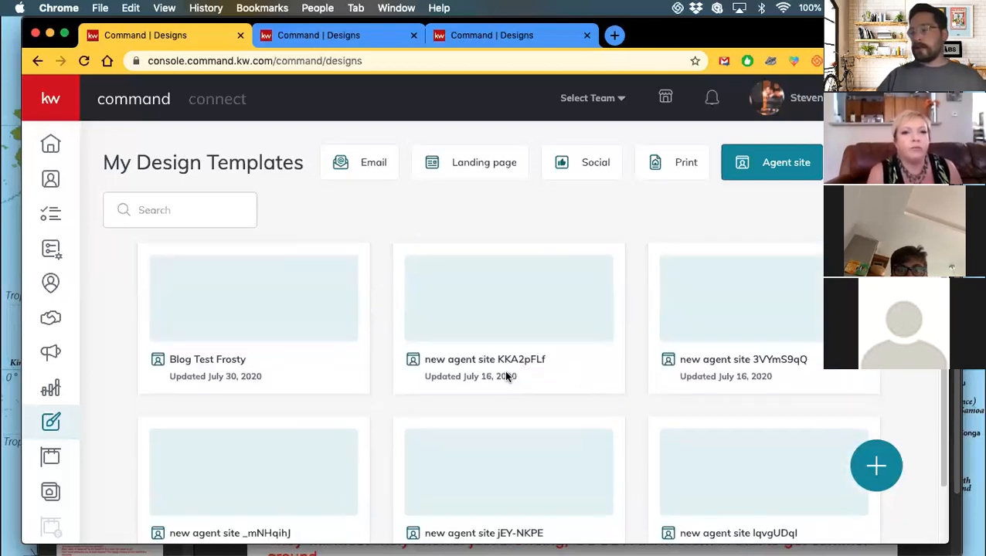
{"action": "scroll", "coordinate": [506, 377], "scroll_direction": "down", "scroll_amount": 1}
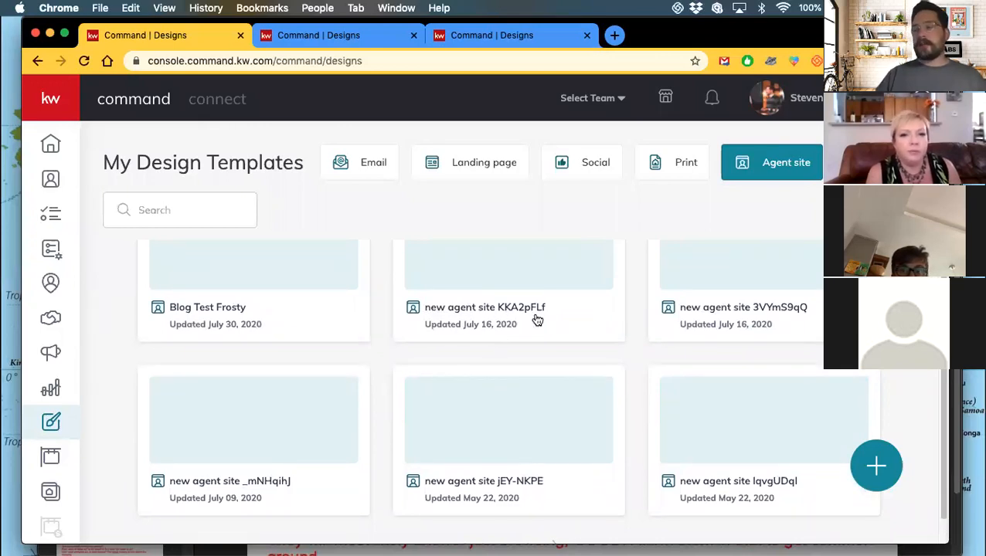
{"action": "scroll", "coordinate": [537, 317], "scroll_direction": "up", "scroll_amount": 4}
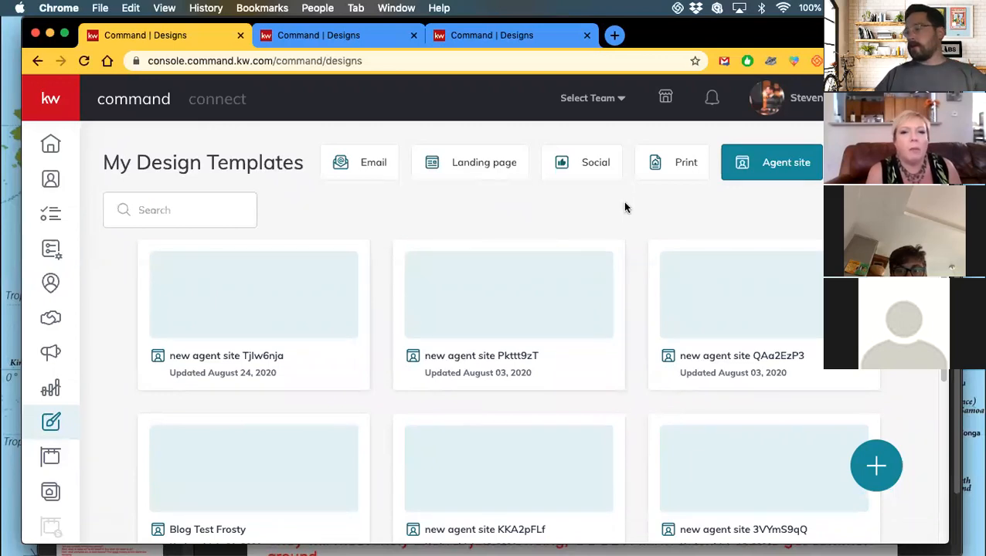
{"action": "left_click", "coordinate": [479, 168]}
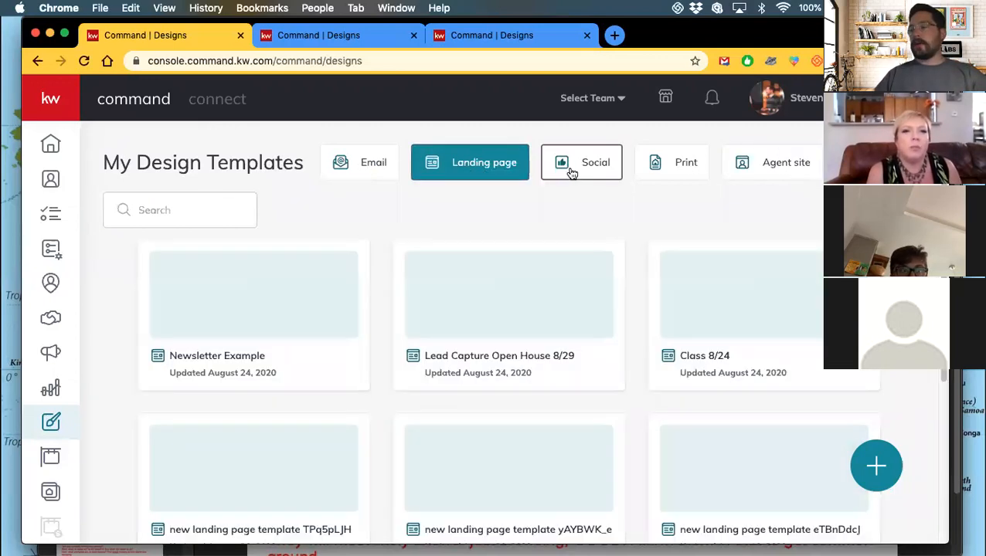
{"action": "left_click", "coordinate": [570, 170]}
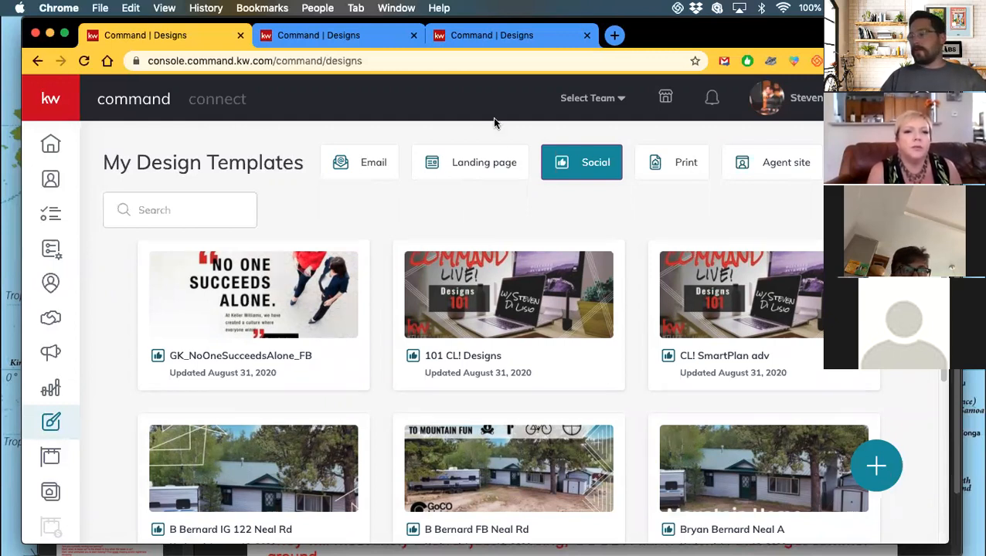
In the print template library, open the Listings > For Sale templates.
{"action": "left_click", "coordinate": [357, 37]}
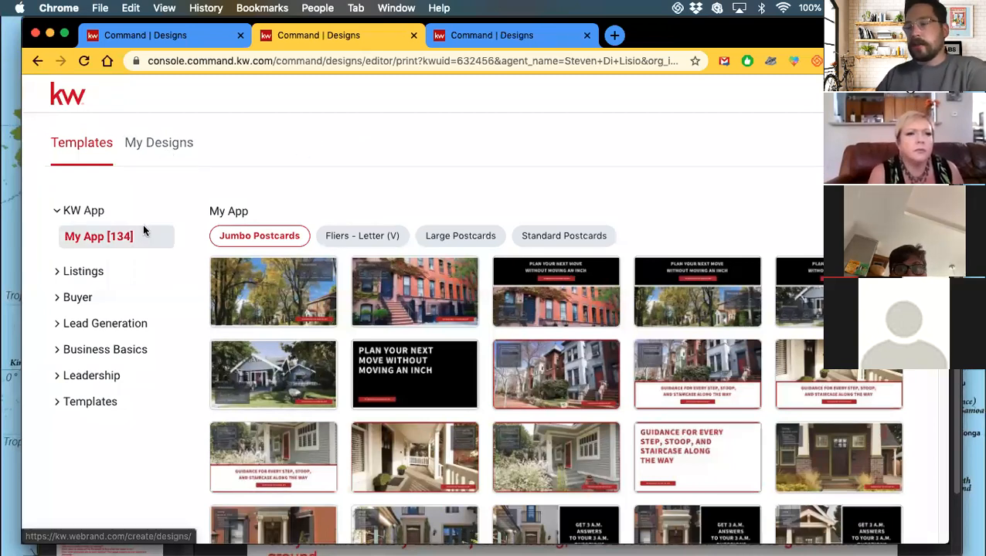
{"action": "scroll", "coordinate": [376, 299], "scroll_direction": "down", "scroll_amount": 3}
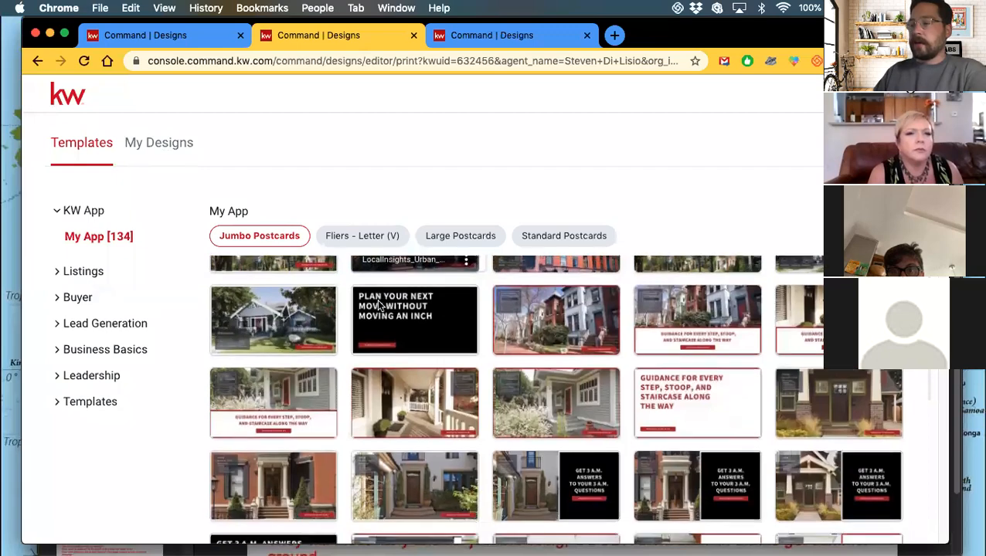
{"action": "scroll", "coordinate": [376, 299], "scroll_direction": "up", "scroll_amount": 3}
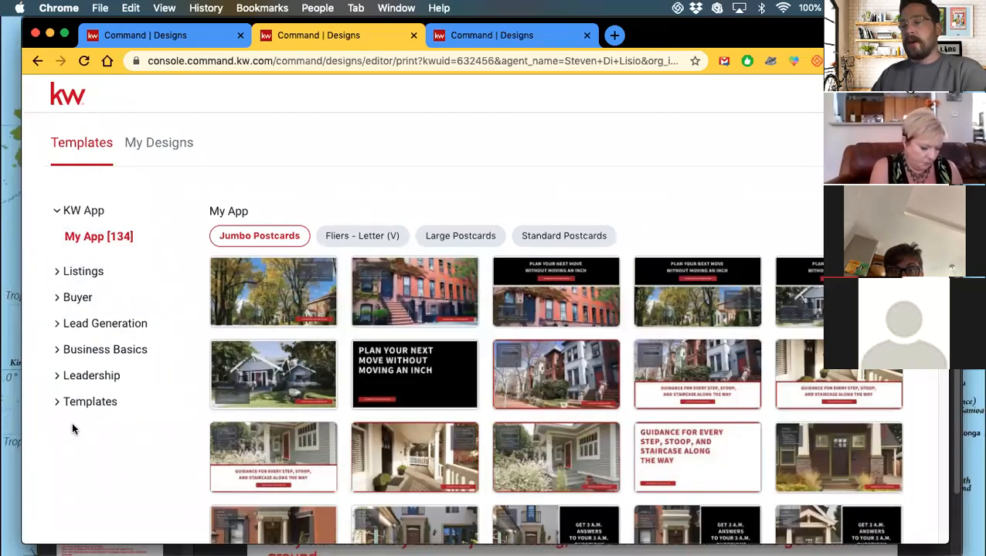
{"action": "left_click", "coordinate": [65, 274]}
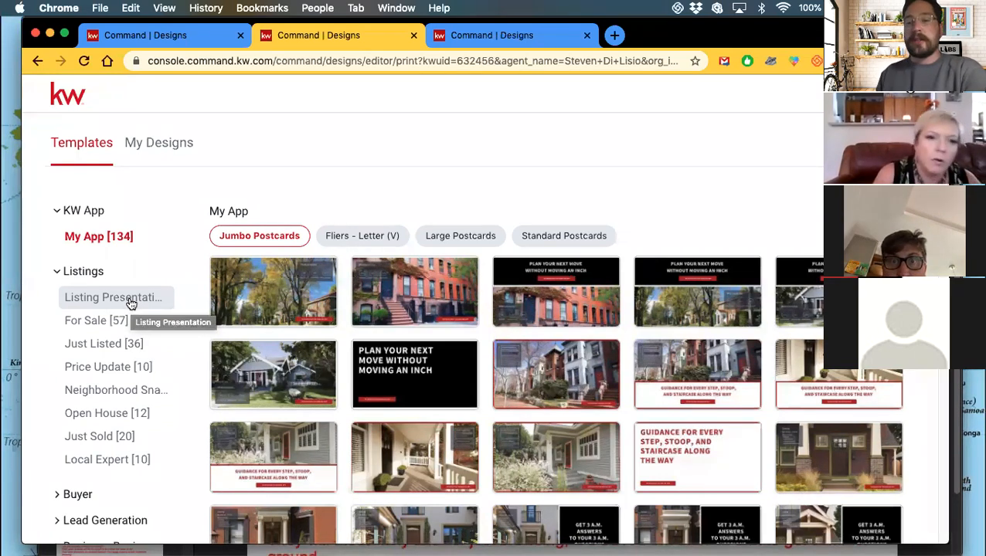
{"action": "left_click", "coordinate": [105, 321]}
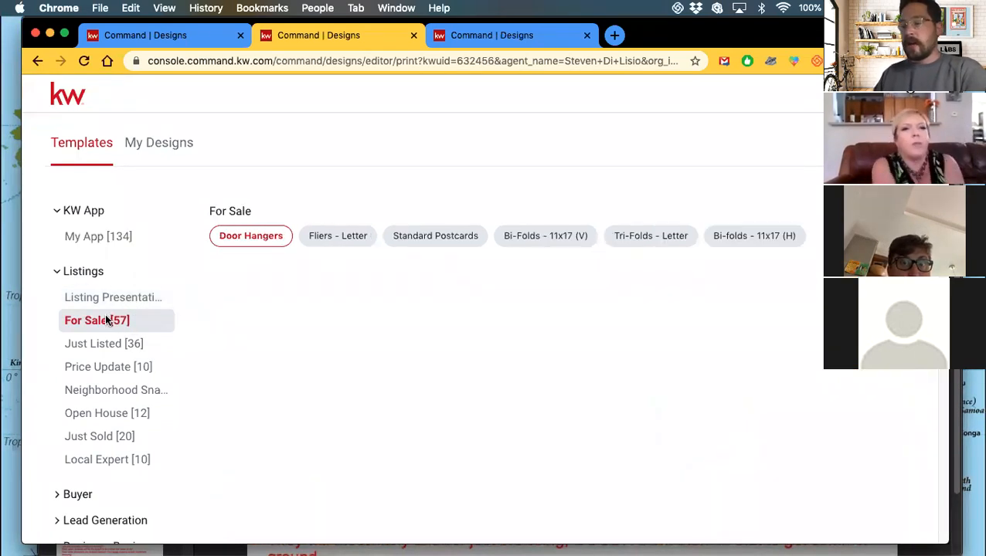
{"action": "scroll", "coordinate": [89, 352], "scroll_direction": "down", "scroll_amount": 2}
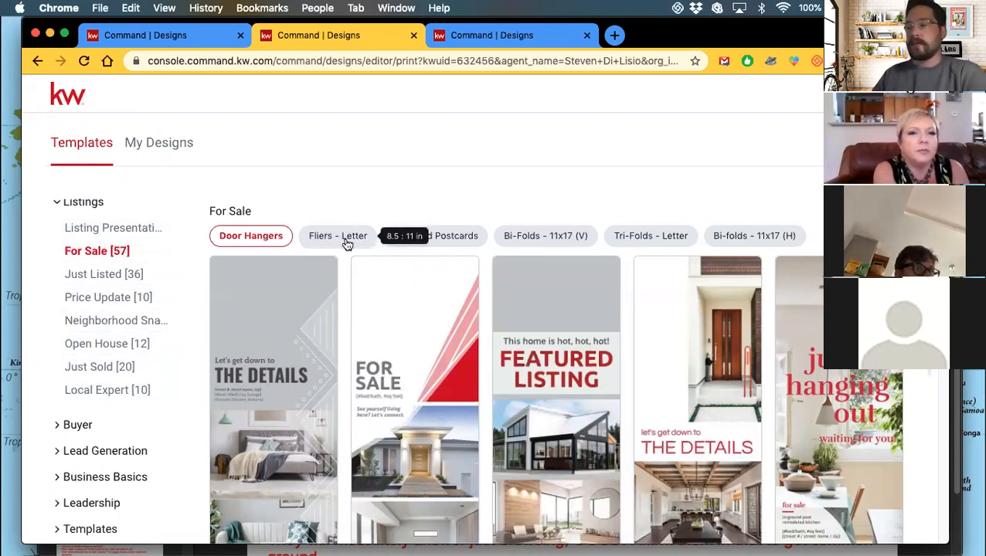
View For Sale Fliers - Letter, then Standard Postcards; collapse Listings and expand Templates.
{"action": "left_click", "coordinate": [347, 244]}
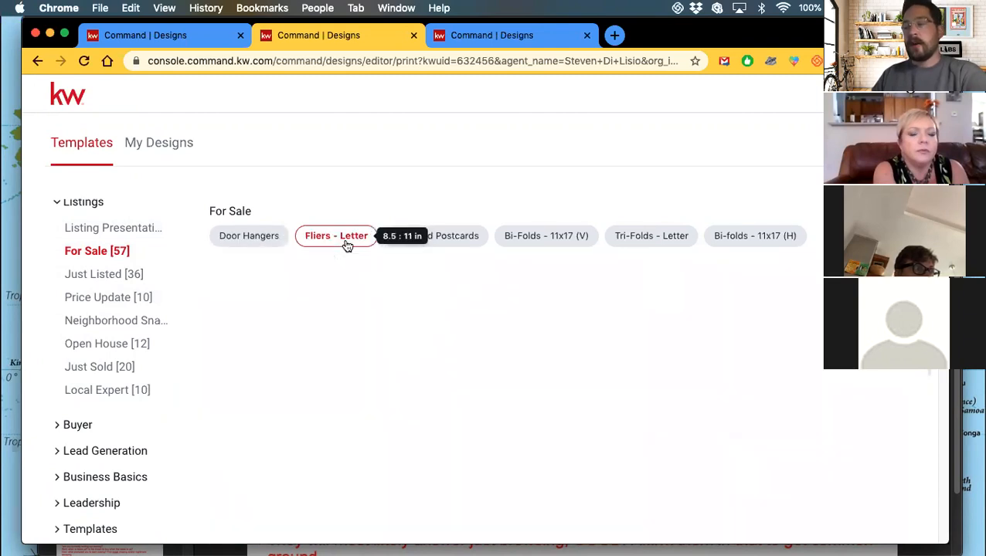
{"action": "left_click", "coordinate": [436, 240]}
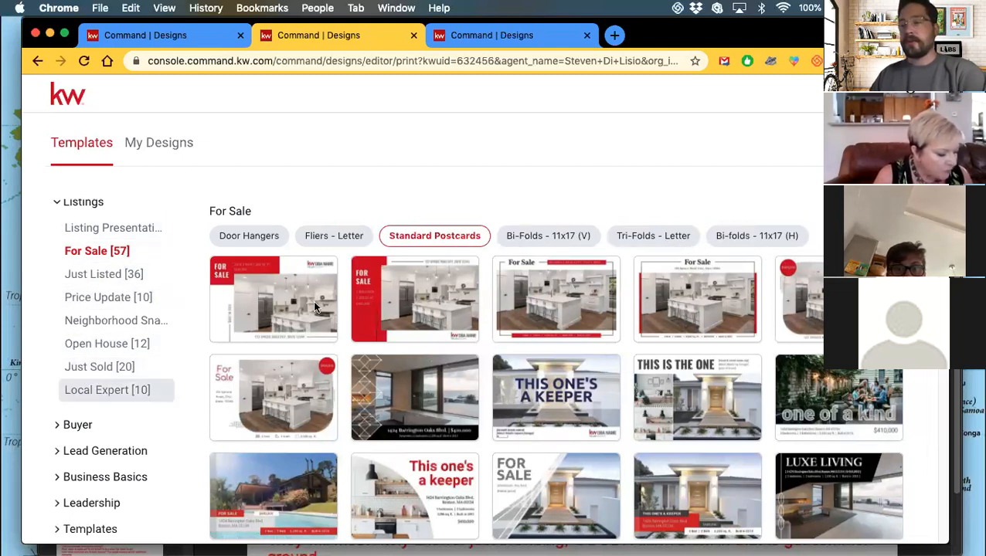
{"action": "left_click", "coordinate": [66, 202]}
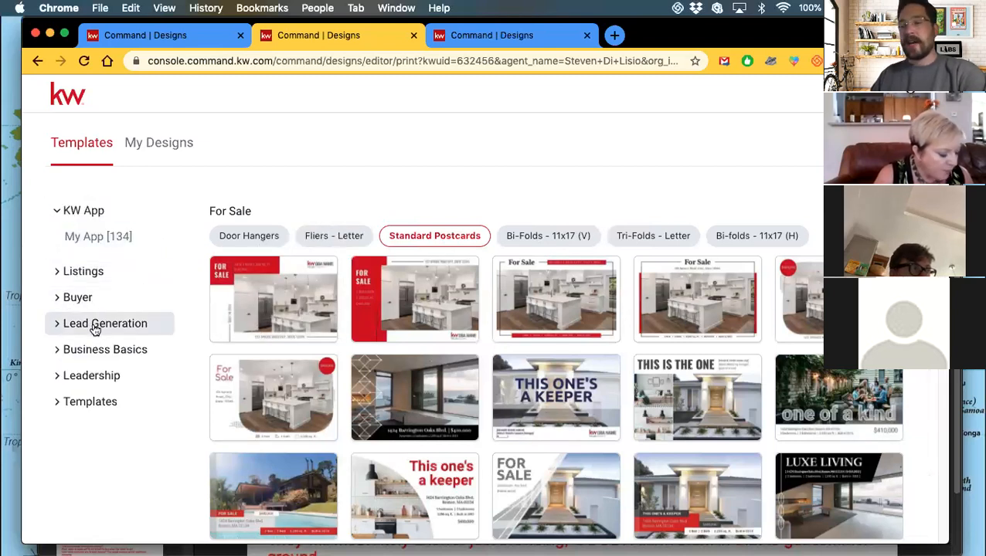
{"action": "mouse_move", "coordinate": [336, 361]}
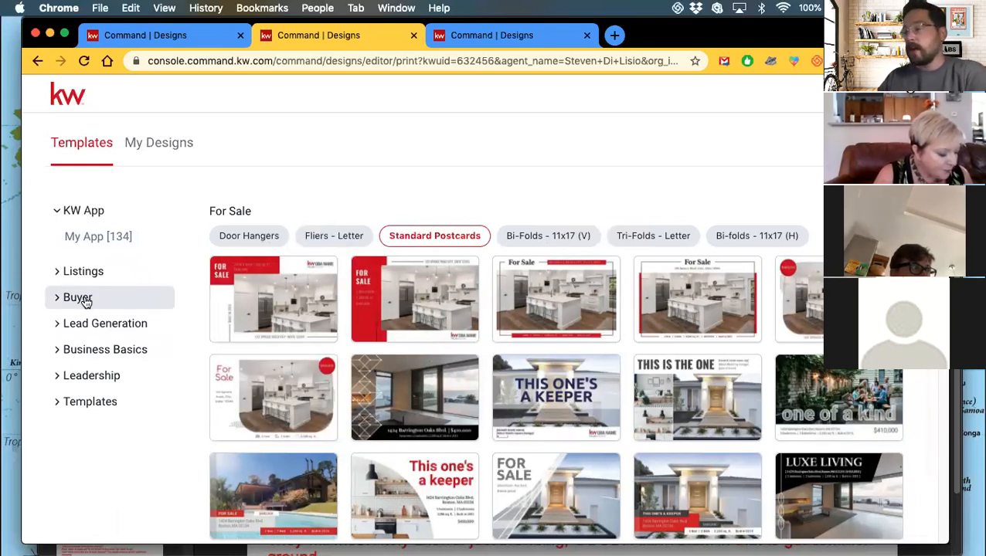
{"action": "scroll", "coordinate": [409, 355], "scroll_direction": "down", "scroll_amount": 2}
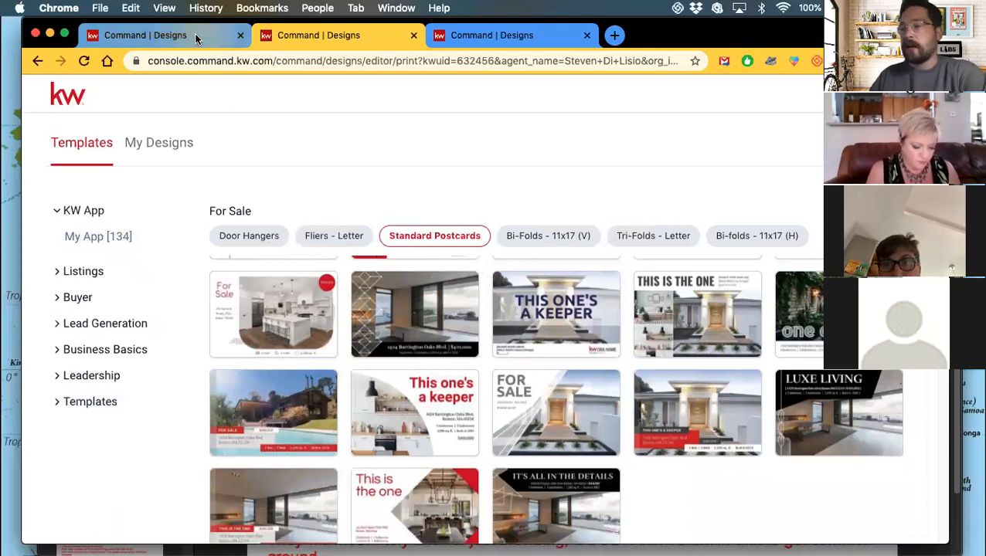
{"action": "left_click", "coordinate": [94, 405]}
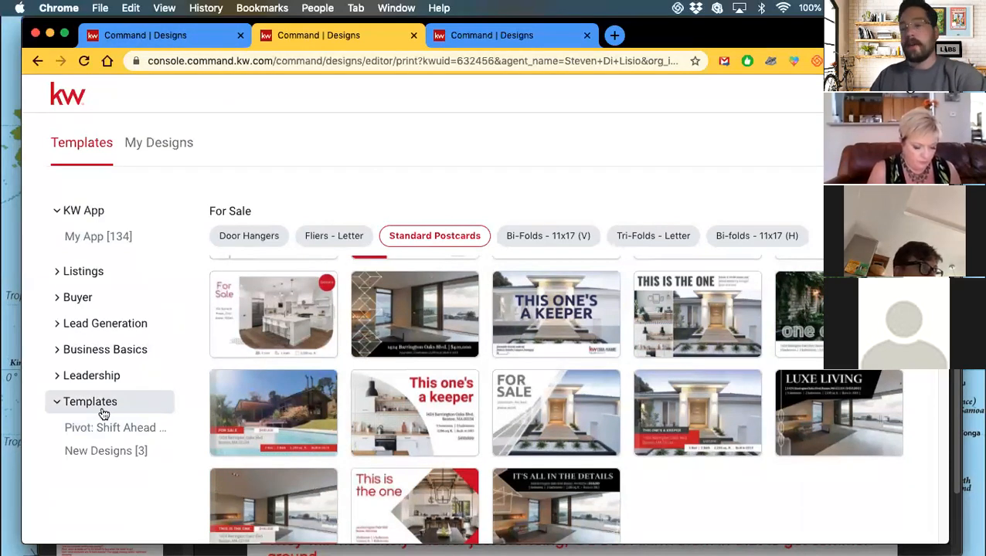
Compare New Designs Bi-Folds 11x17 (V), (H) and Booklets - Letter, then collapse Templates.
{"action": "left_click", "coordinate": [82, 451]}
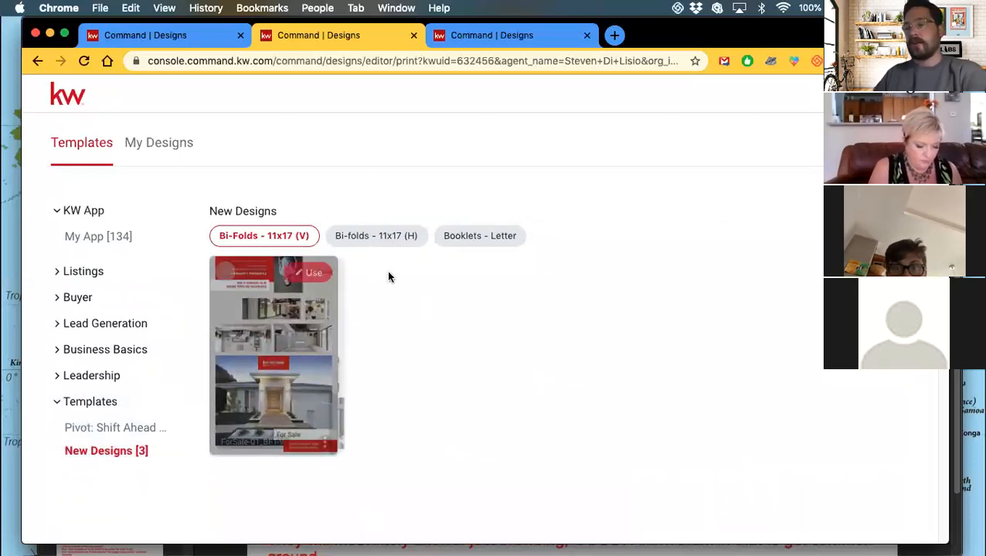
{"action": "left_click", "coordinate": [390, 243]}
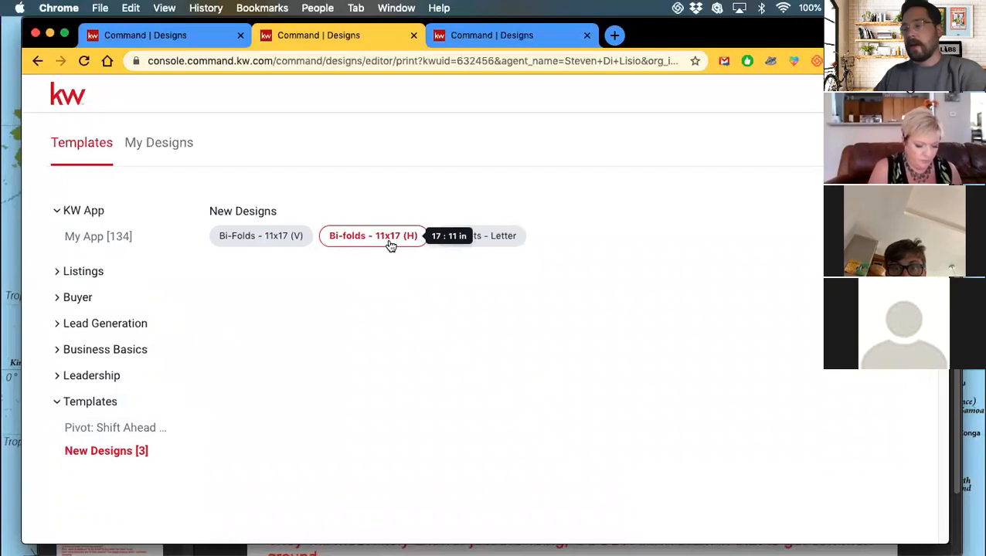
{"action": "left_click", "coordinate": [485, 243]}
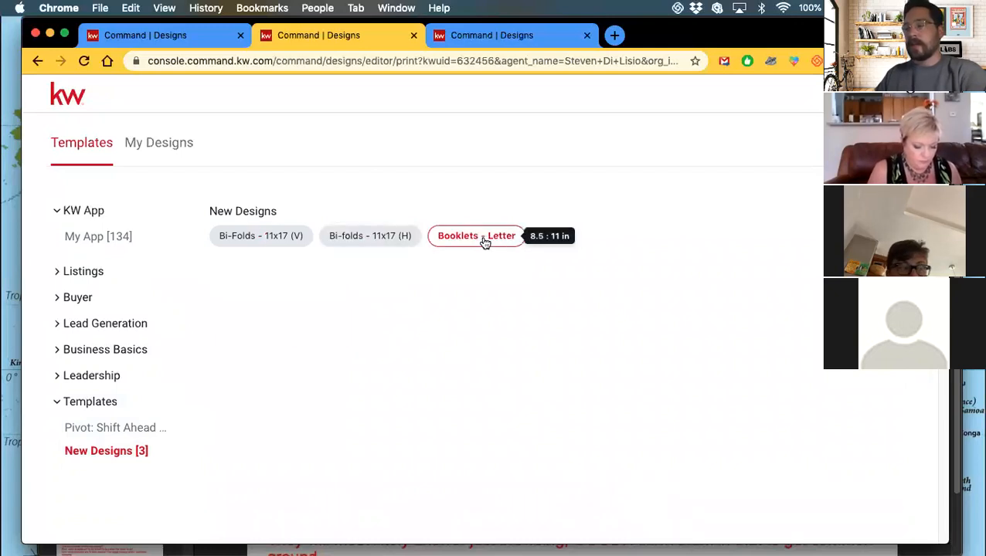
{"action": "left_click", "coordinate": [254, 238]}
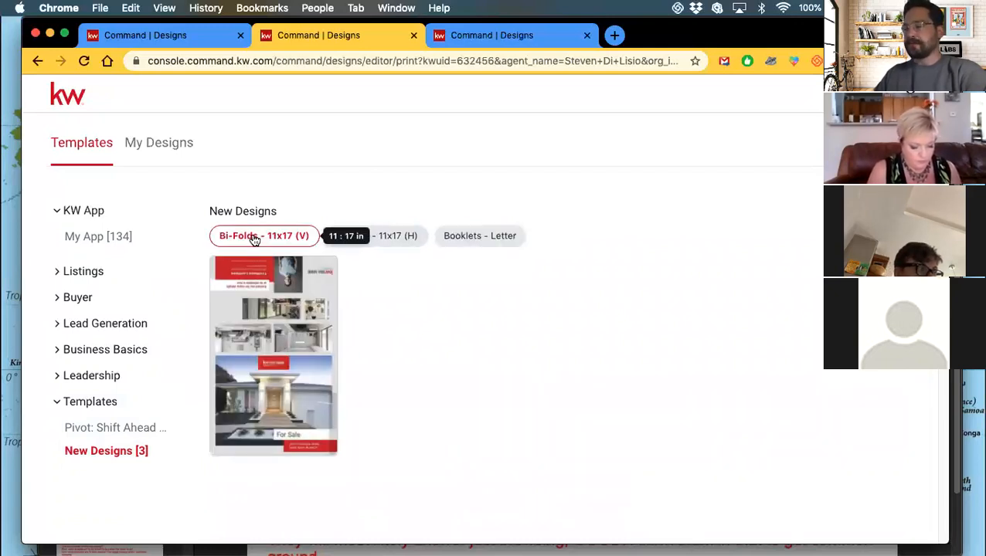
{"action": "left_click", "coordinate": [381, 241]}
{"action": "left_click", "coordinate": [481, 243]}
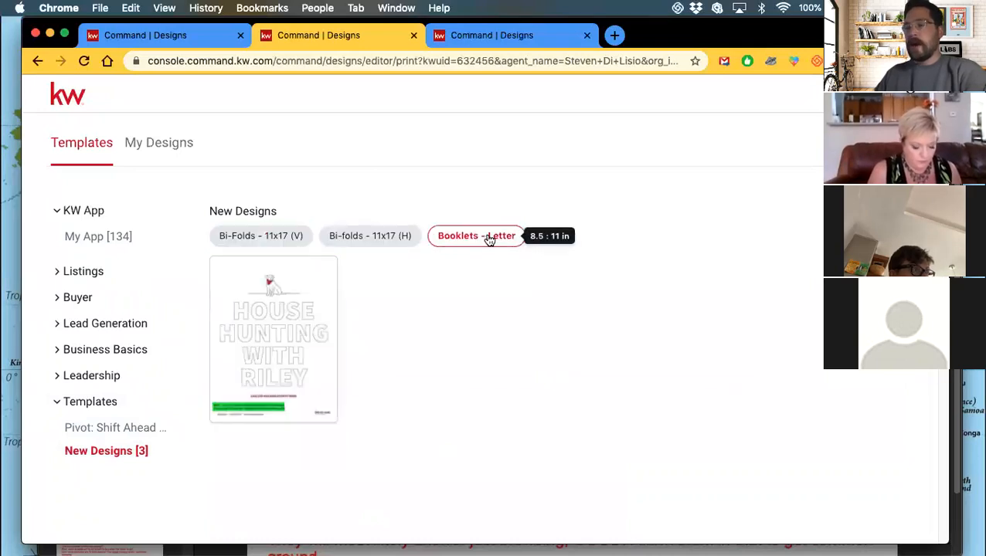
{"action": "mouse_move", "coordinate": [277, 305]}
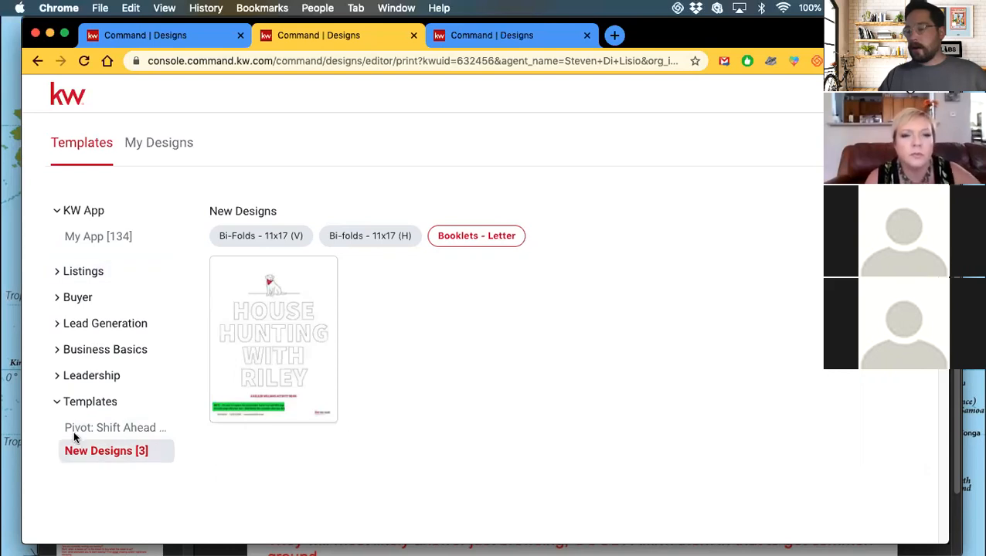
{"action": "left_click", "coordinate": [80, 401]}
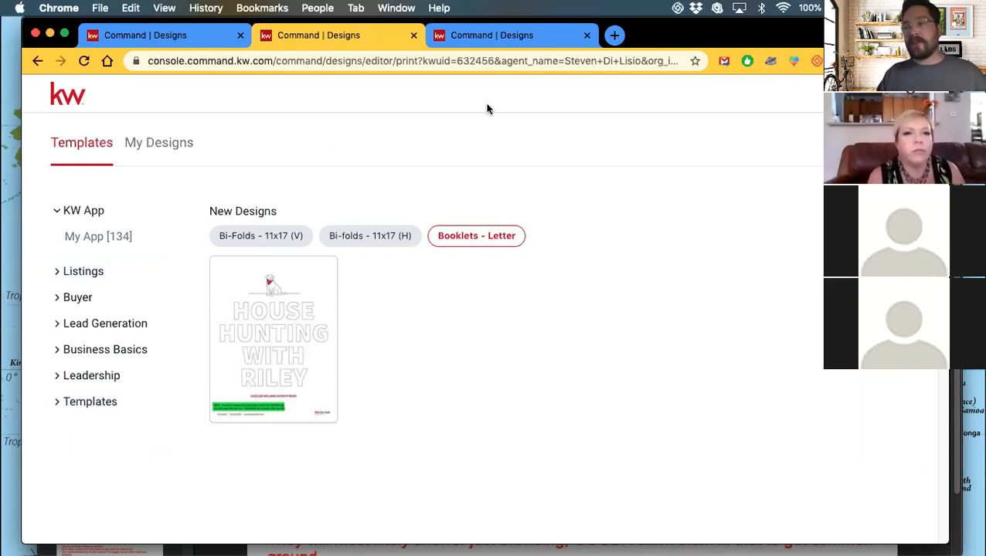
On the web designs tab, open the Listings > For Sale templates.
{"action": "left_click", "coordinate": [507, 39]}
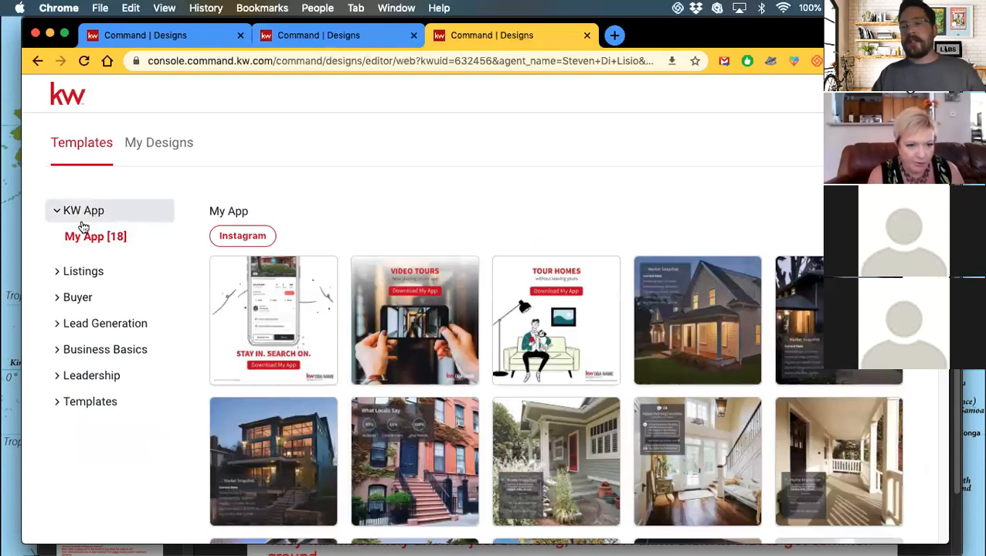
{"action": "left_click", "coordinate": [89, 274]}
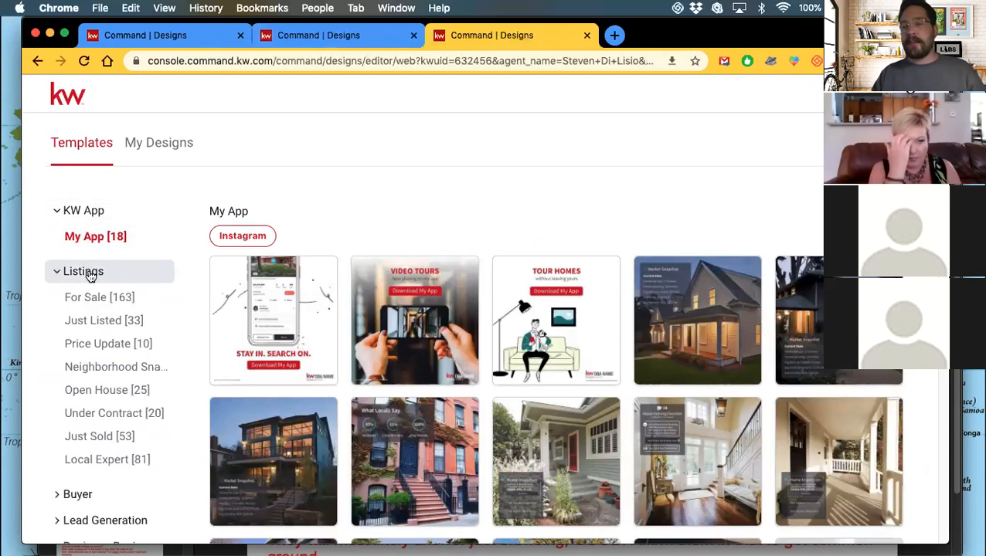
{"action": "scroll", "coordinate": [104, 323], "scroll_direction": "down", "scroll_amount": 2}
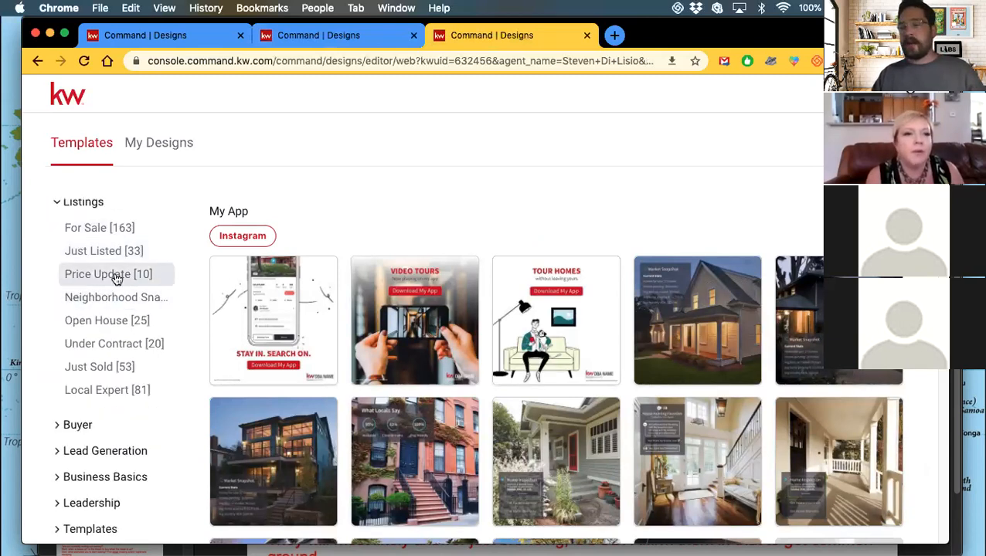
{"action": "left_click", "coordinate": [120, 234]}
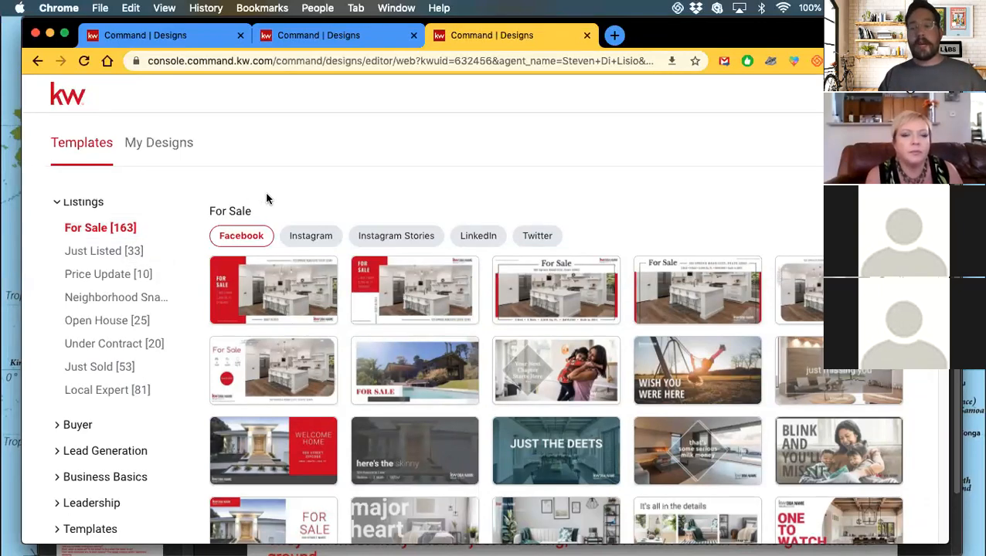
Browse the For Sale templates sized for Instagram and Instagram Stories.
{"action": "left_click", "coordinate": [308, 236]}
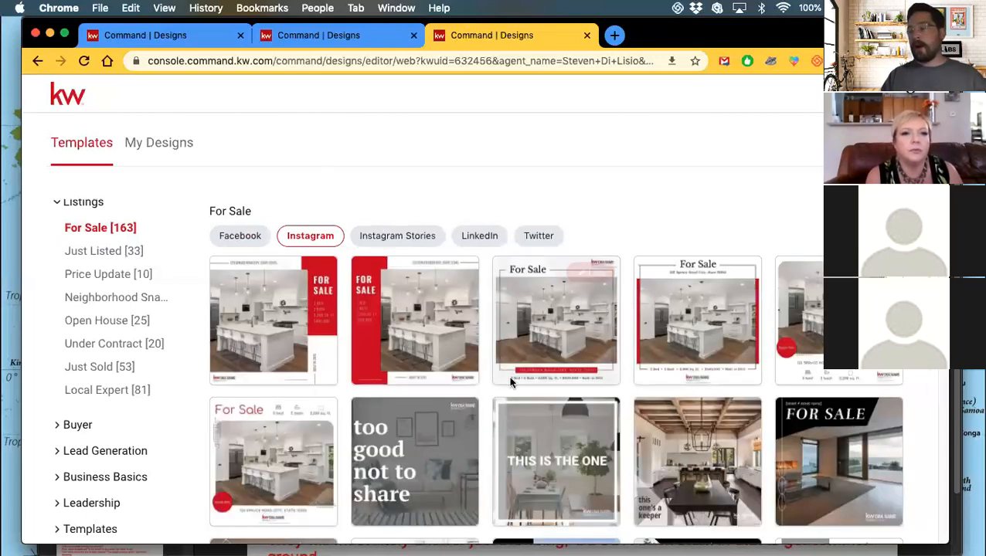
{"action": "scroll", "coordinate": [508, 377], "scroll_direction": "down", "scroll_amount": 5}
{"action": "scroll", "coordinate": [510, 382], "scroll_direction": "down", "scroll_amount": 3}
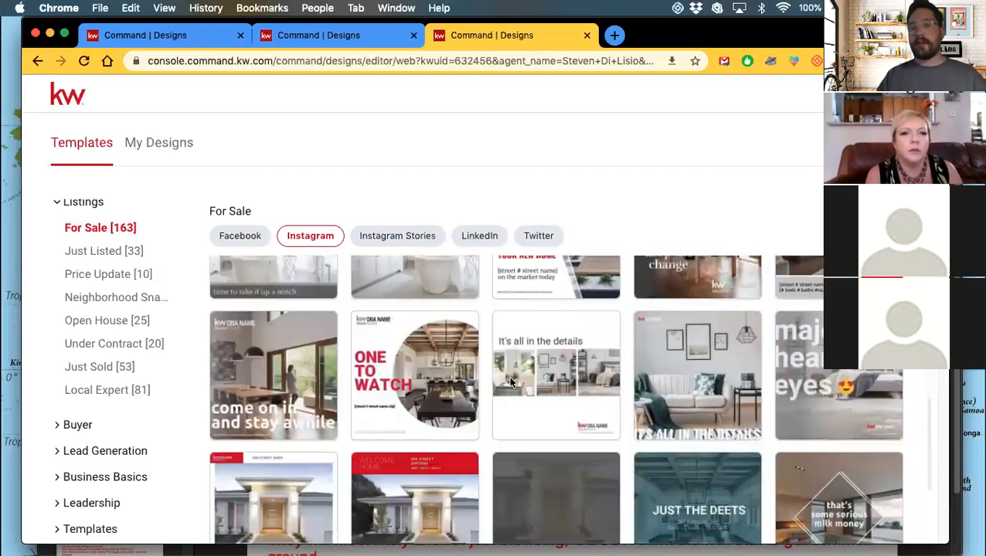
{"action": "scroll", "coordinate": [509, 381], "scroll_direction": "down", "scroll_amount": 3}
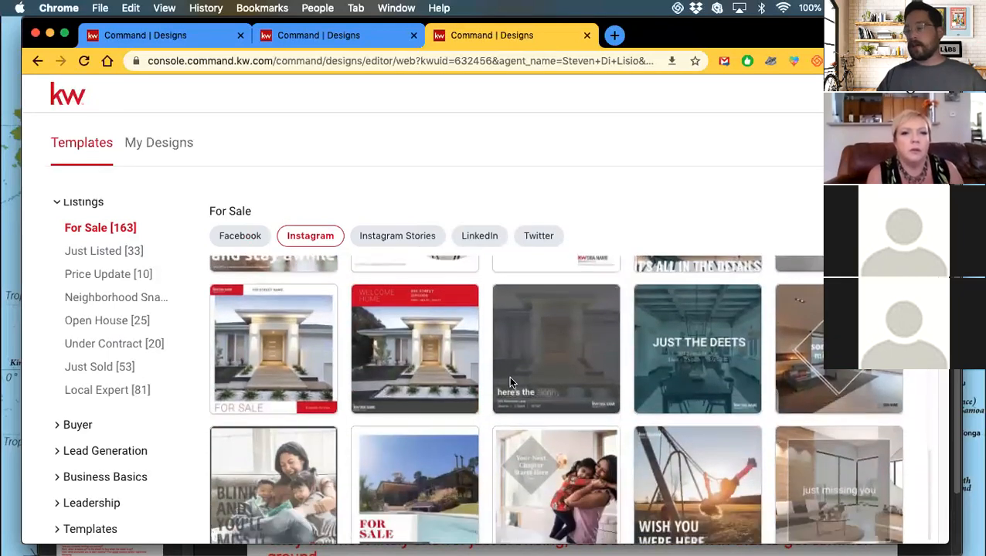
{"action": "left_click", "coordinate": [393, 238]}
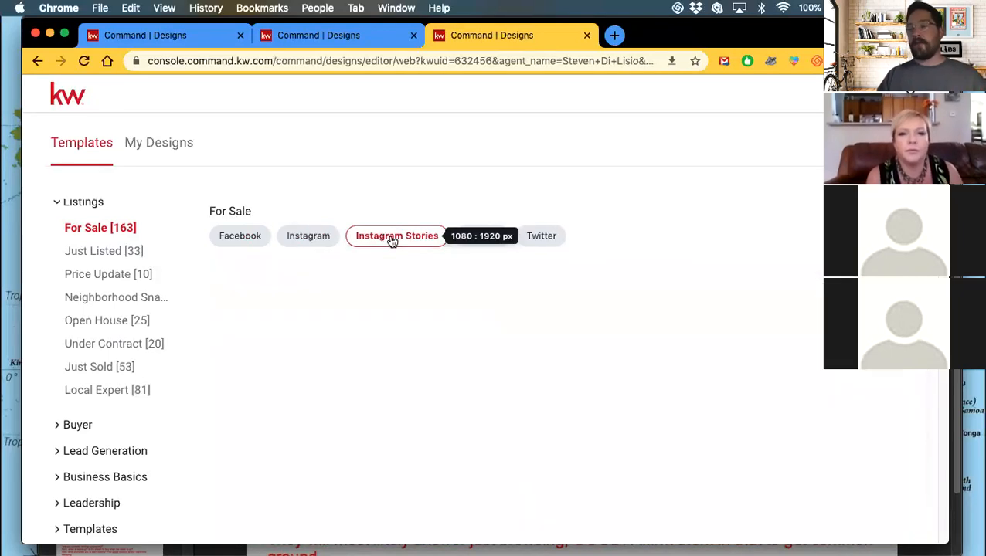
{"action": "scroll", "coordinate": [483, 355], "scroll_direction": "down", "scroll_amount": 2}
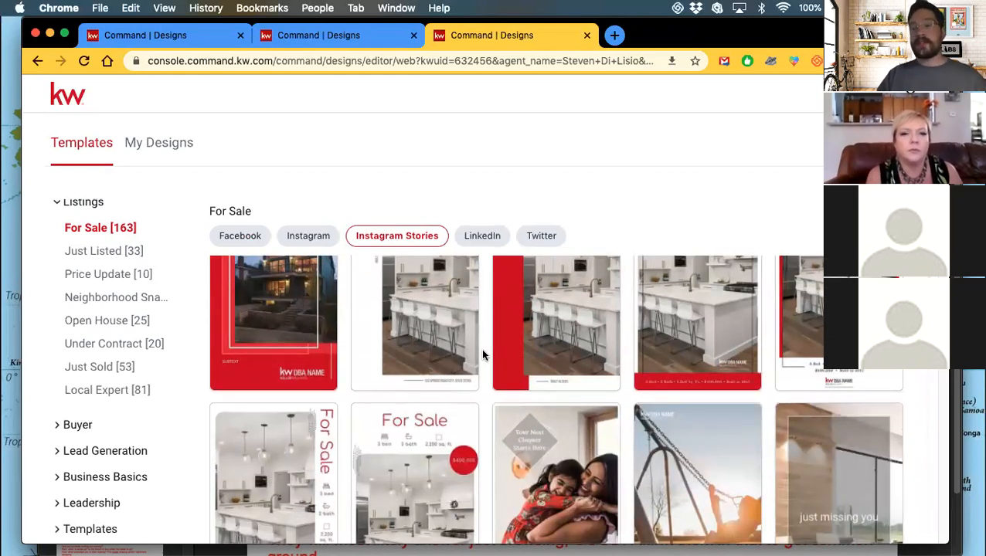
{"action": "scroll", "coordinate": [482, 354], "scroll_direction": "down", "scroll_amount": 2}
{"action": "scroll", "coordinate": [482, 355], "scroll_direction": "up", "scroll_amount": 4}
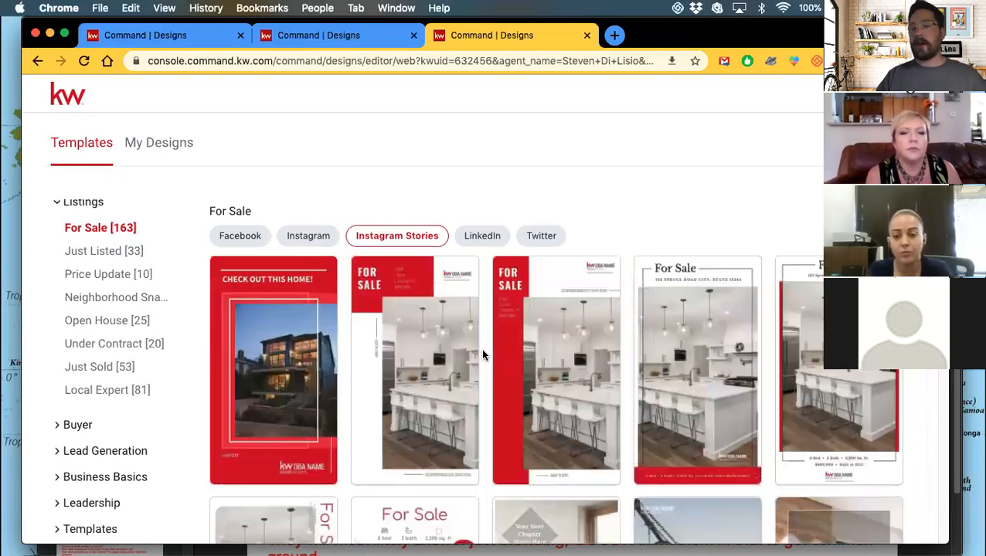
Browse LinkedIn, then Twitter versions such as This Is the One and Gimme the Deets.
{"action": "left_click", "coordinate": [482, 238]}
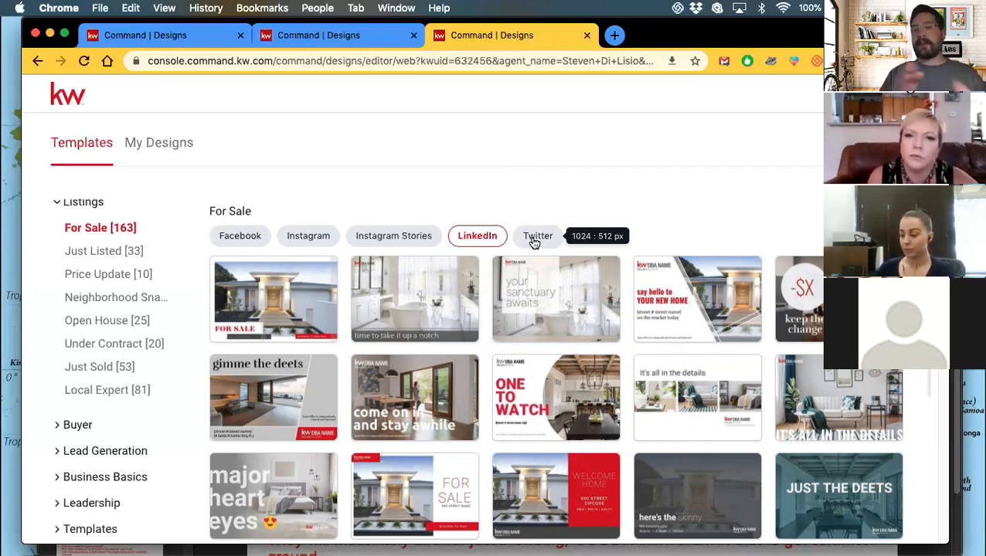
{"action": "left_click", "coordinate": [533, 243]}
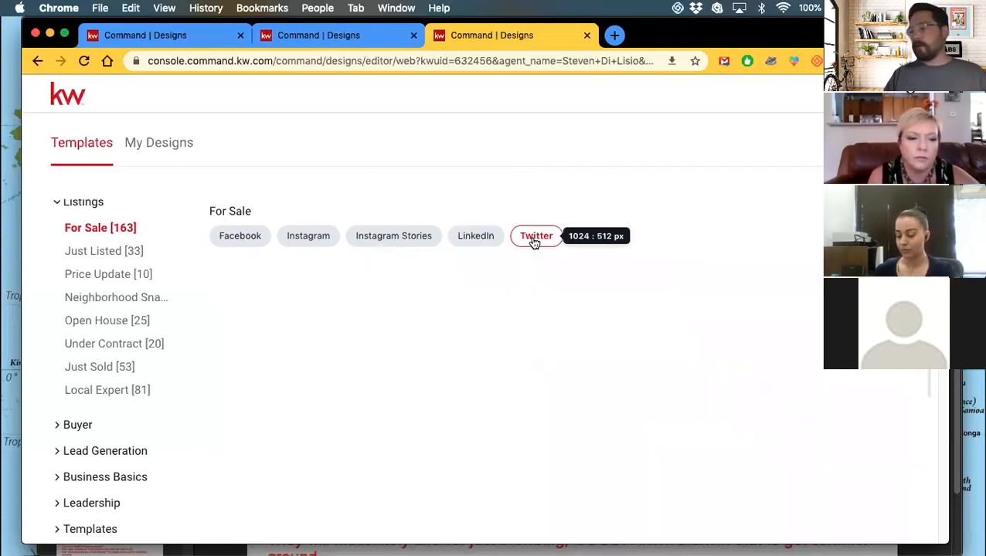
{"action": "mouse_move", "coordinate": [468, 316]}
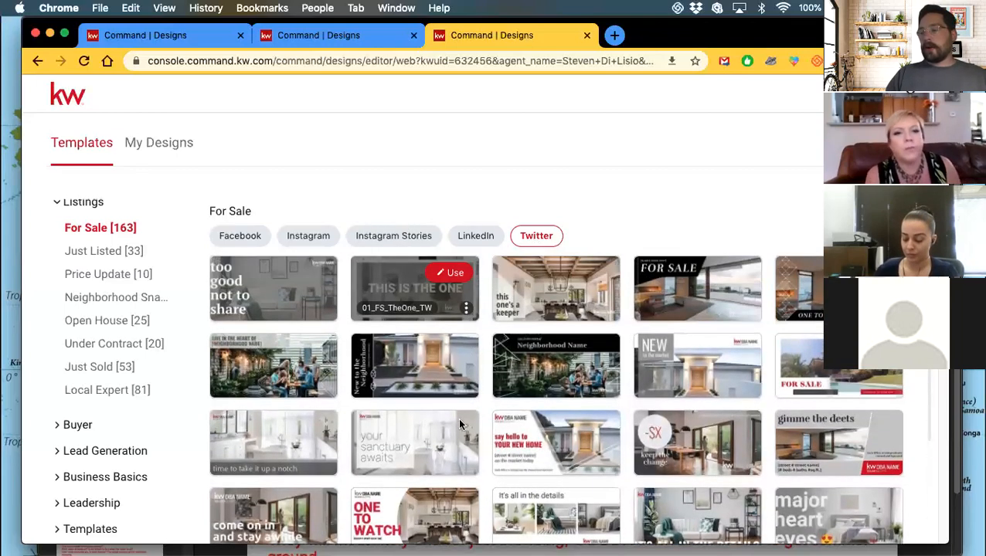
{"action": "mouse_move", "coordinate": [563, 367]}
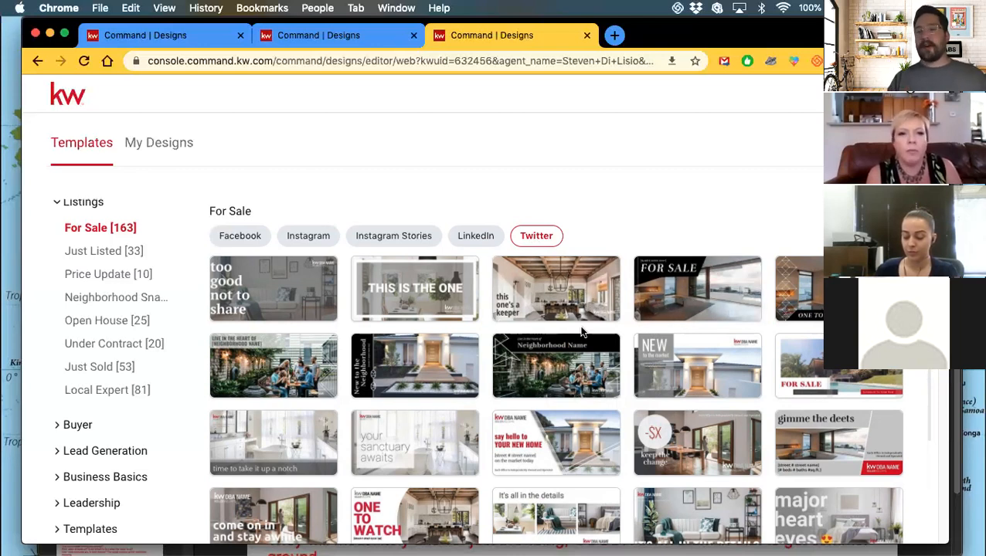
{"action": "scroll", "coordinate": [581, 332], "scroll_direction": "down", "scroll_amount": 4}
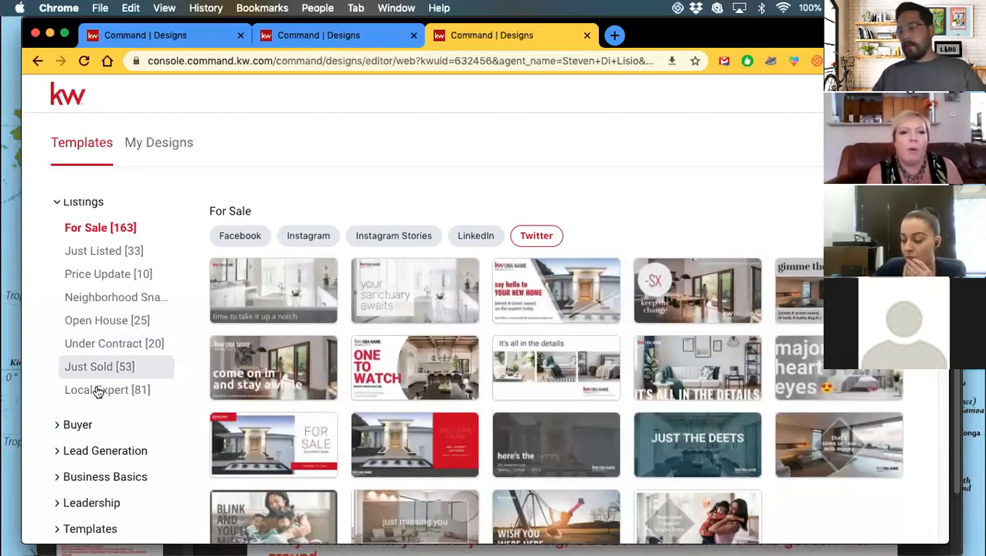
Browse Business Basics > Social Branding LinkedIn and Facebook covers, then return to My Design Templates.
{"action": "left_click", "coordinate": [97, 477]}
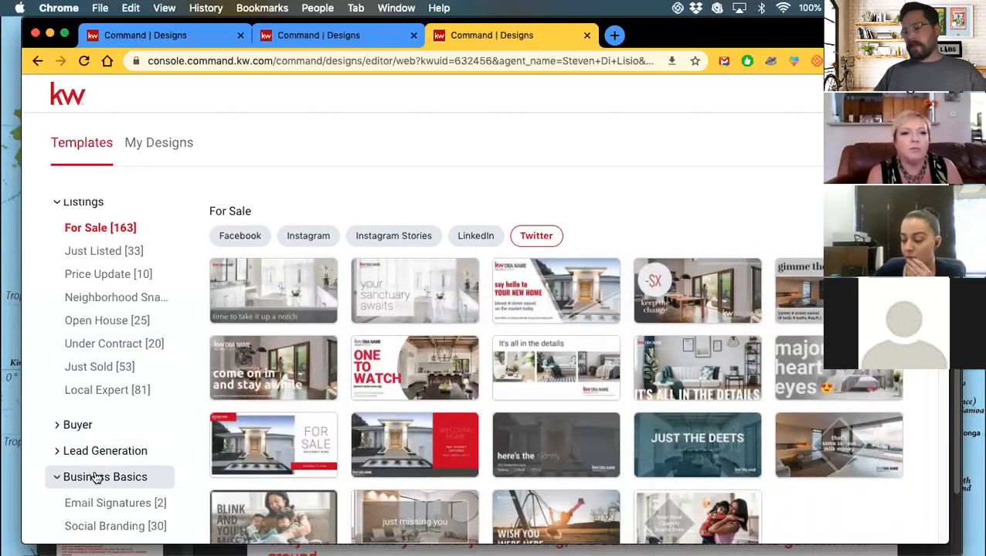
{"action": "left_click", "coordinate": [106, 468]}
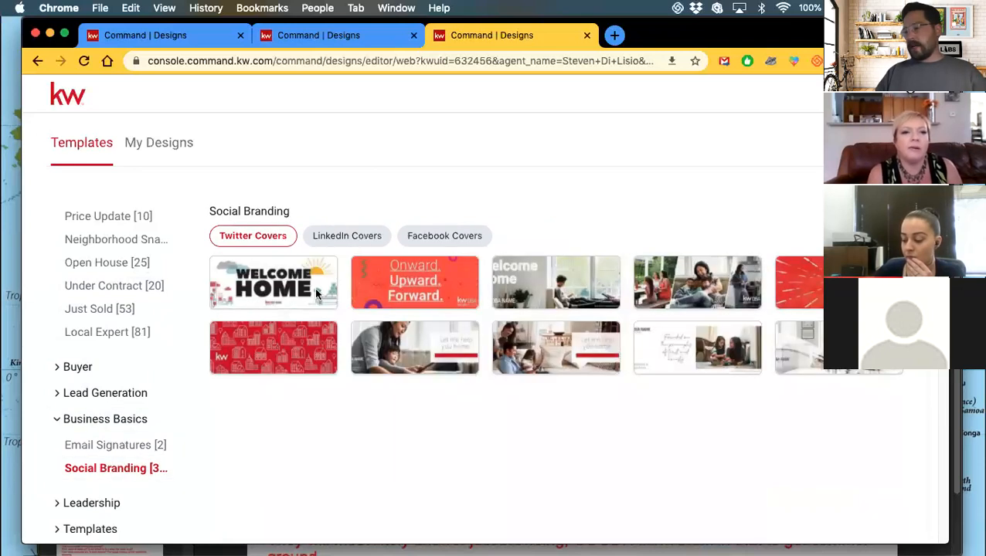
{"action": "left_click", "coordinate": [354, 238]}
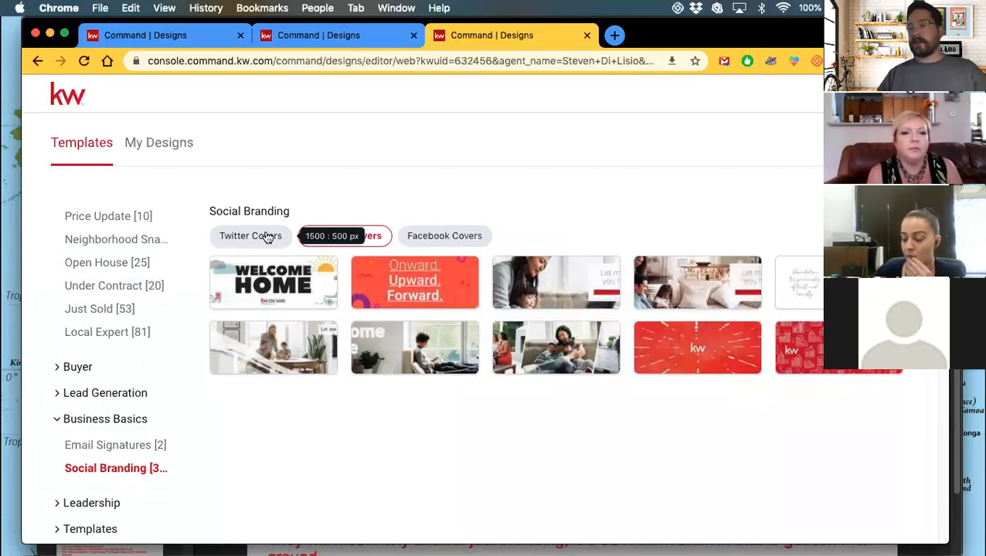
{"action": "left_click", "coordinate": [431, 242]}
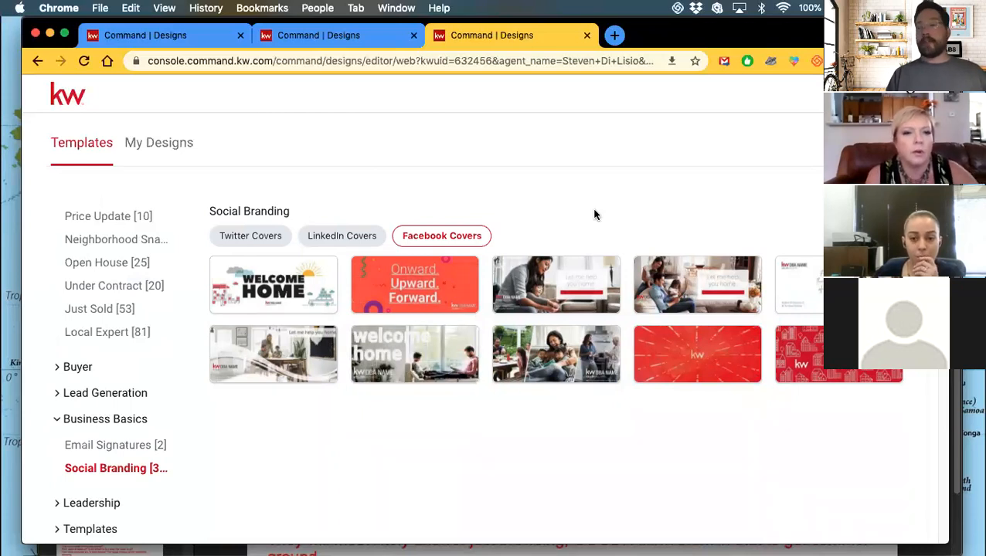
{"action": "mouse_move", "coordinate": [302, 304]}
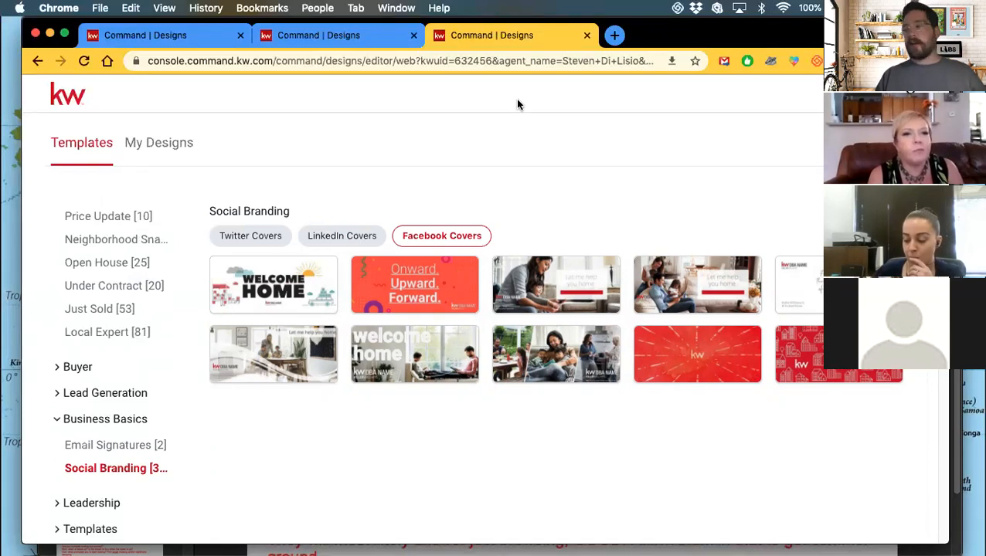
{"action": "left_click", "coordinate": [169, 37]}
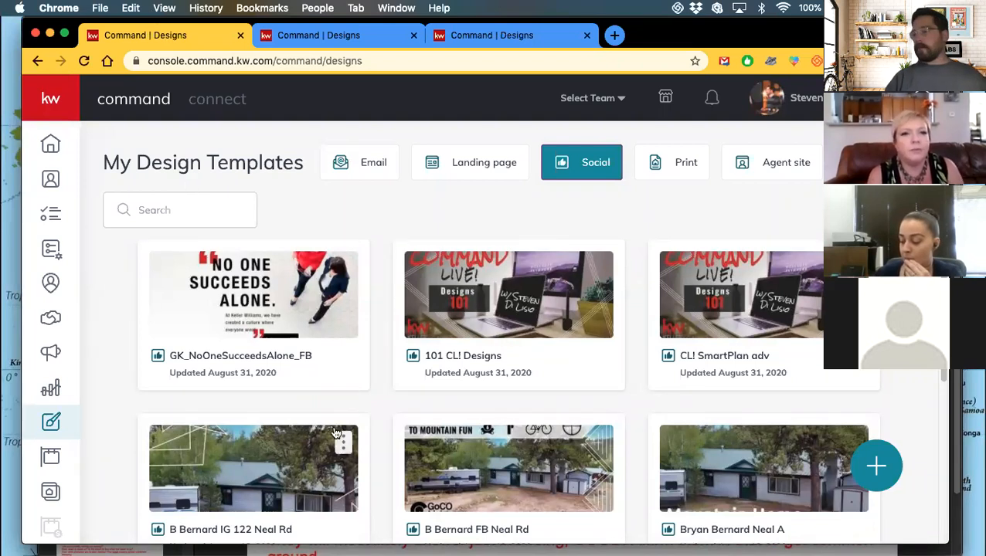
Use the blue + button on My Design Templates to open the Create Design dialog.
{"action": "scroll", "coordinate": [312, 433], "scroll_direction": "down", "scroll_amount": 2}
{"action": "scroll", "coordinate": [312, 432], "scroll_direction": "up", "scroll_amount": 2}
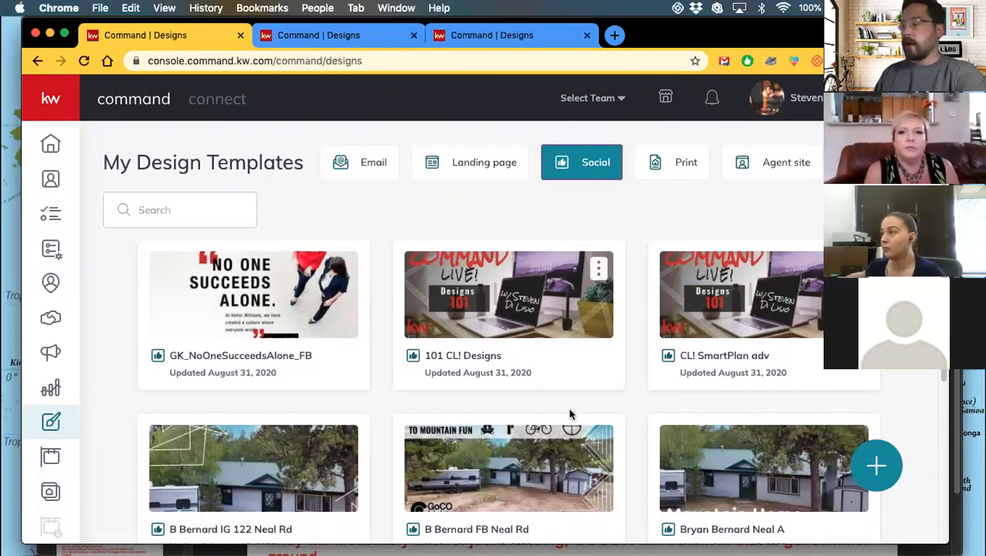
{"action": "left_click", "coordinate": [875, 466]}
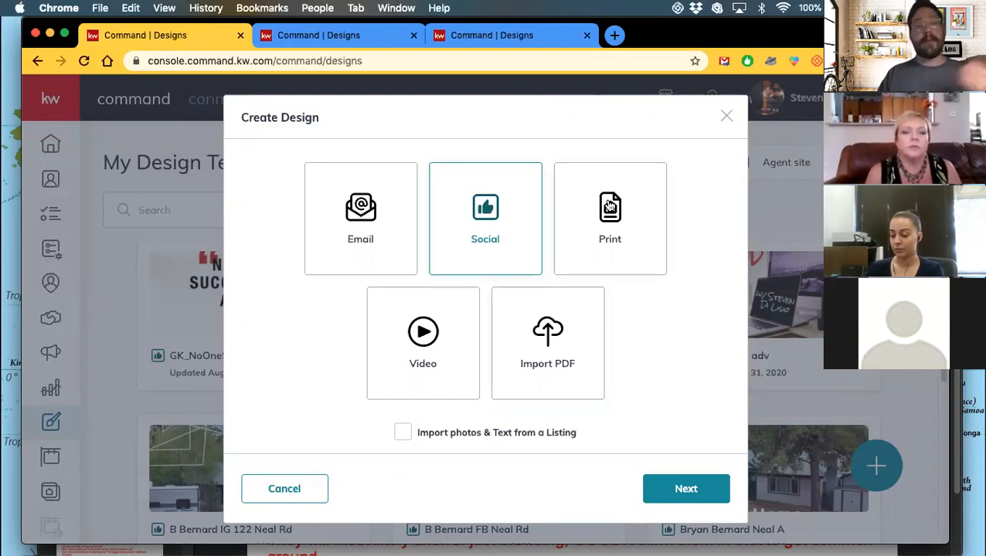
Pick Print as the design type and continue to the My App Jumbo Postcards gallery.
{"action": "left_click", "coordinate": [632, 228]}
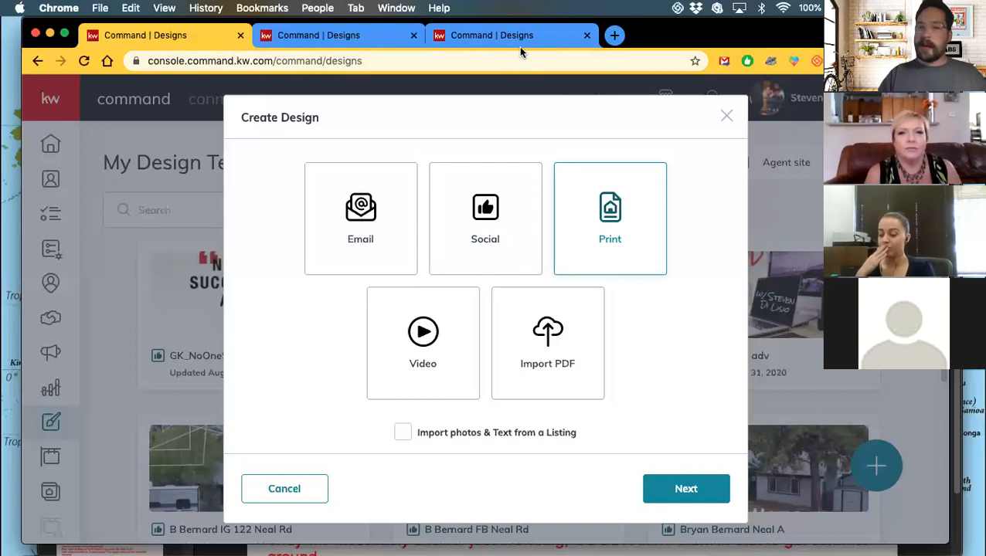
{"action": "left_click", "coordinate": [334, 35]}
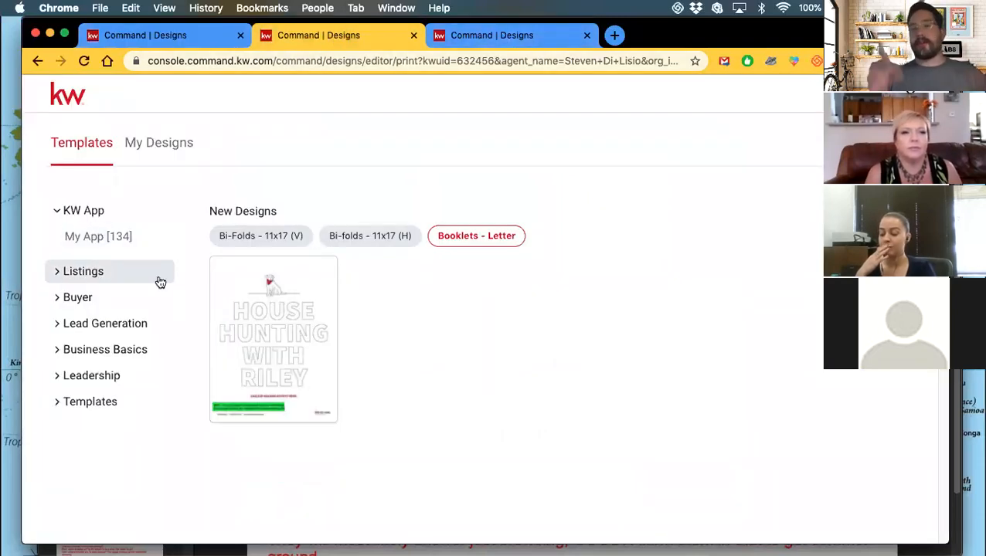
{"action": "left_click", "coordinate": [154, 43]}
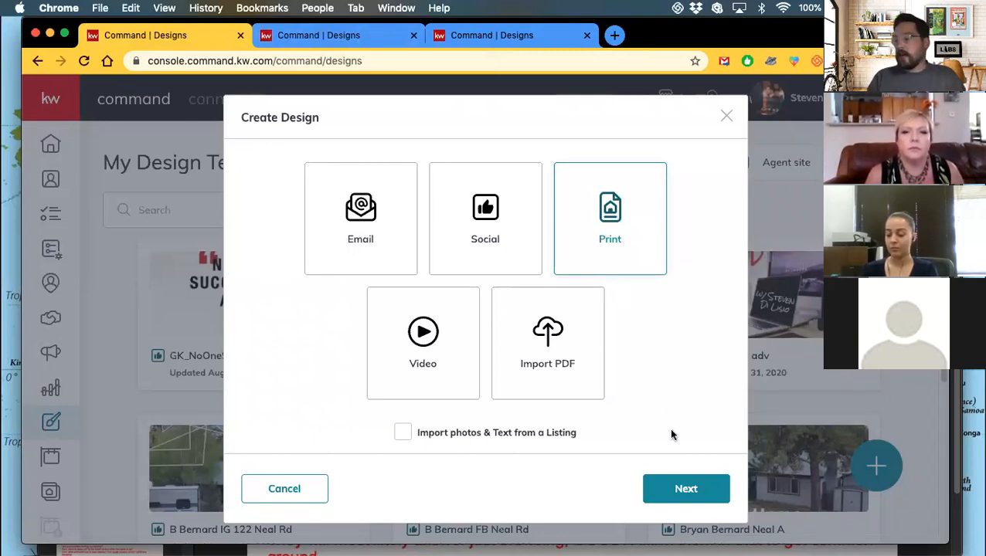
{"action": "left_click", "coordinate": [671, 489]}
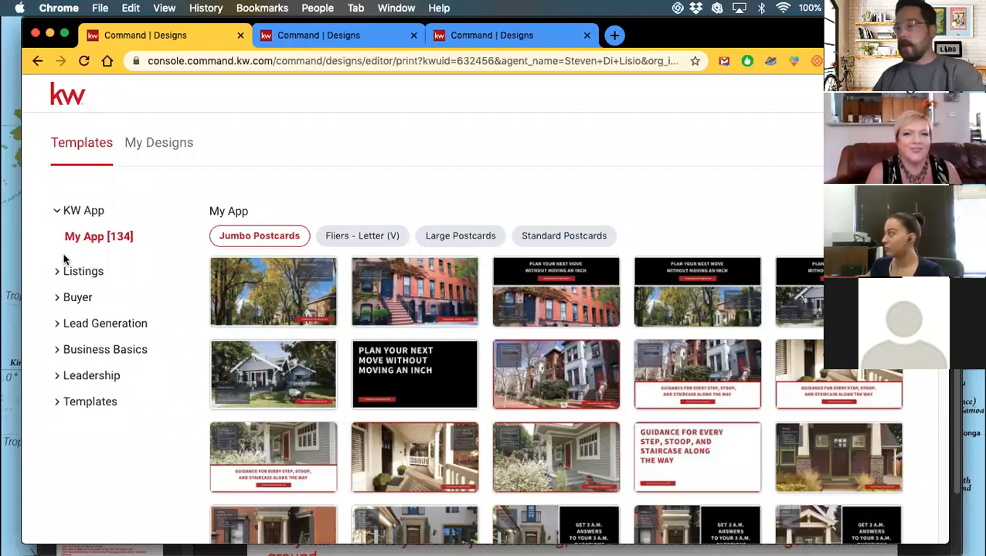
Open the Listings > For Sale [57] print templates.
{"action": "left_click", "coordinate": [76, 279]}
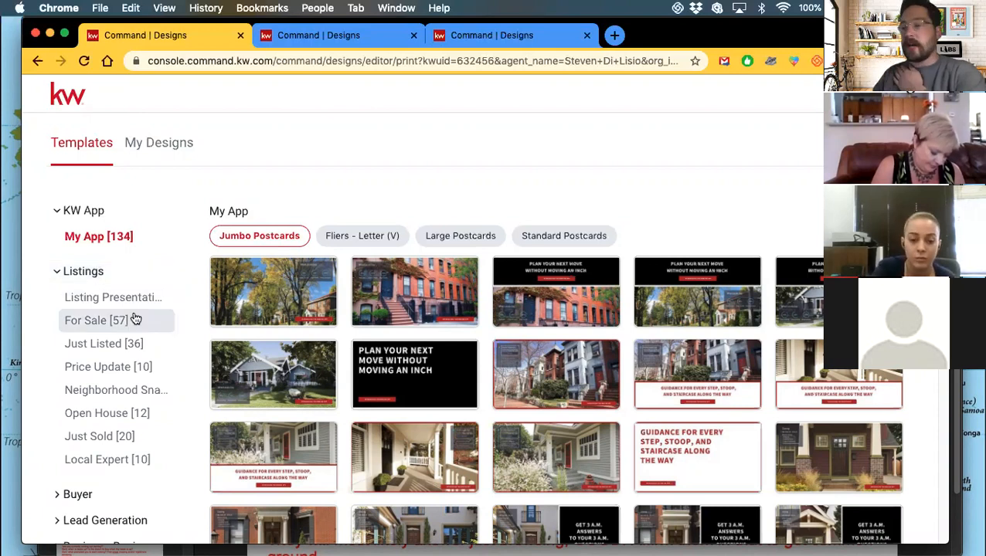
{"action": "scroll", "coordinate": [135, 319], "scroll_direction": "down", "scroll_amount": 3}
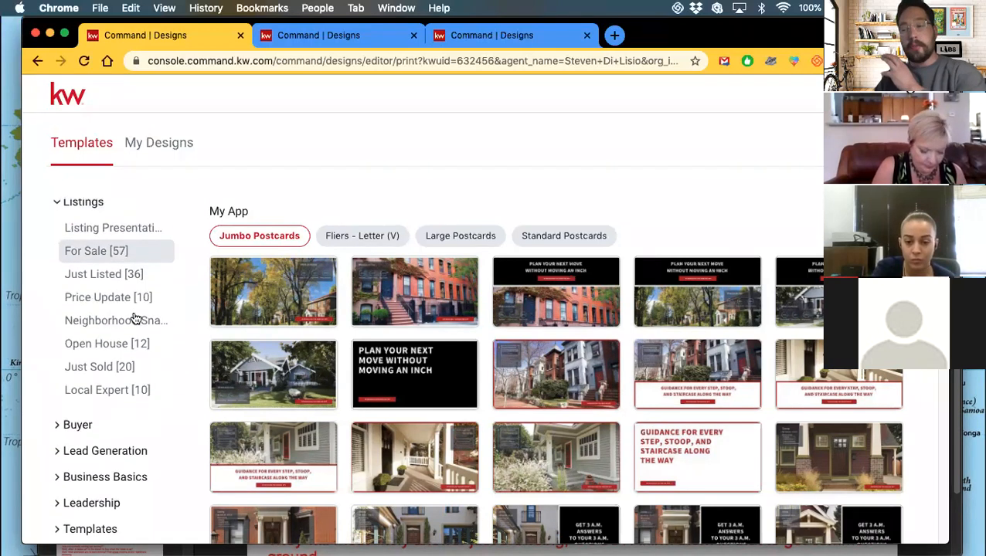
{"action": "left_click", "coordinate": [97, 253]}
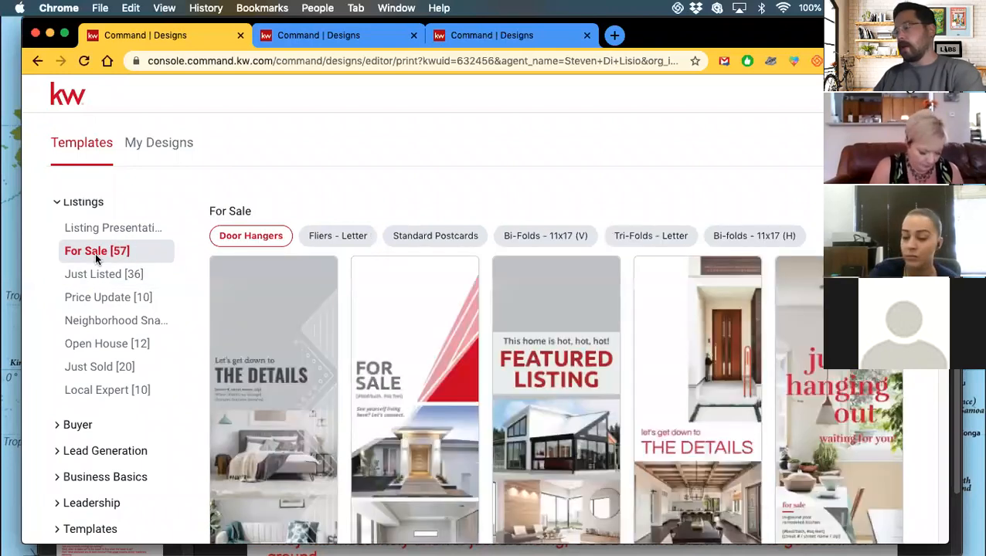
Narrow to Fliers - Letter and scroll through designs like Exceptional & Unexpected and Featured Listing.
{"action": "mouse_move", "coordinate": [394, 348]}
{"action": "left_click", "coordinate": [352, 241]}
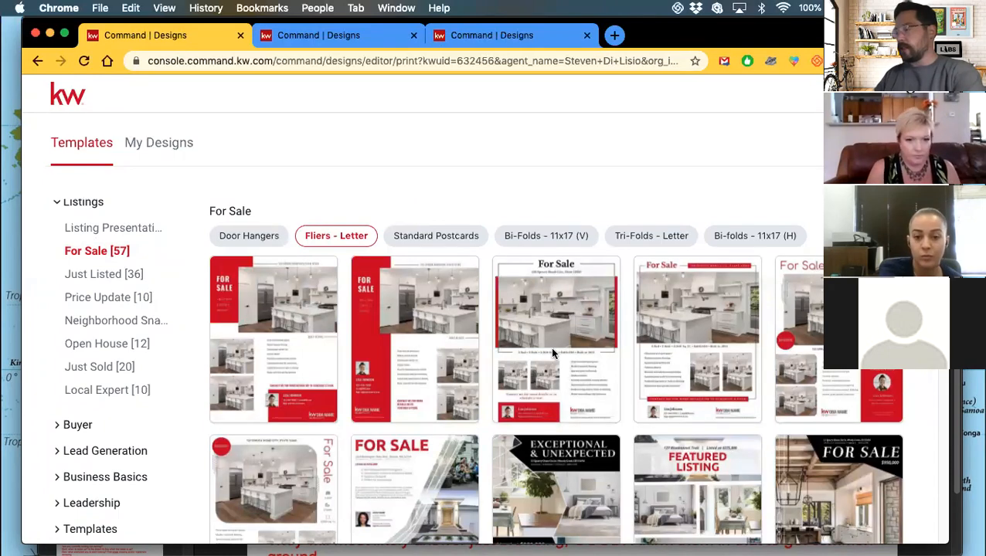
{"action": "mouse_move", "coordinate": [551, 353]}
{"action": "scroll", "coordinate": [552, 353], "scroll_direction": "down", "scroll_amount": 1}
{"action": "scroll", "coordinate": [551, 353], "scroll_direction": "up", "scroll_amount": 1}
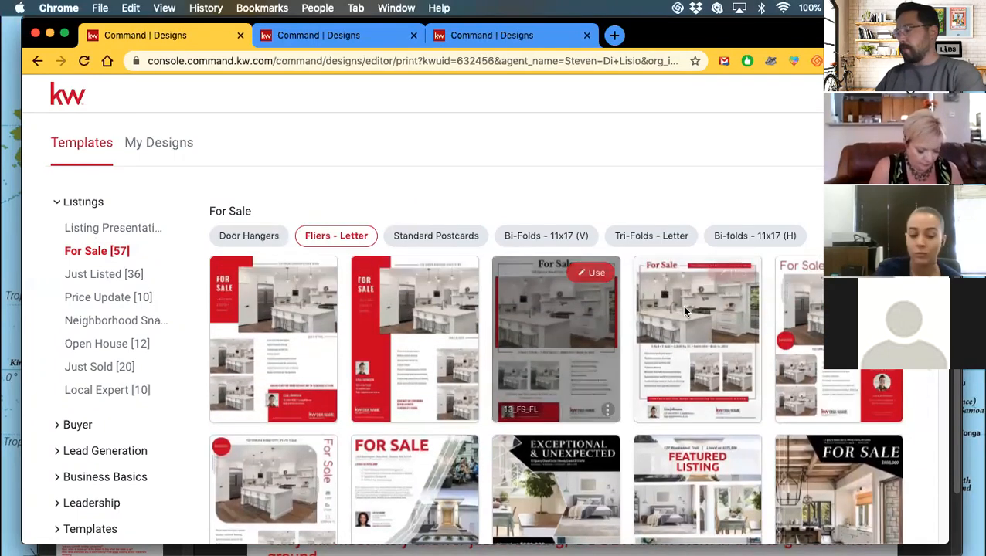
{"action": "scroll", "coordinate": [595, 343], "scroll_direction": "down", "scroll_amount": 4}
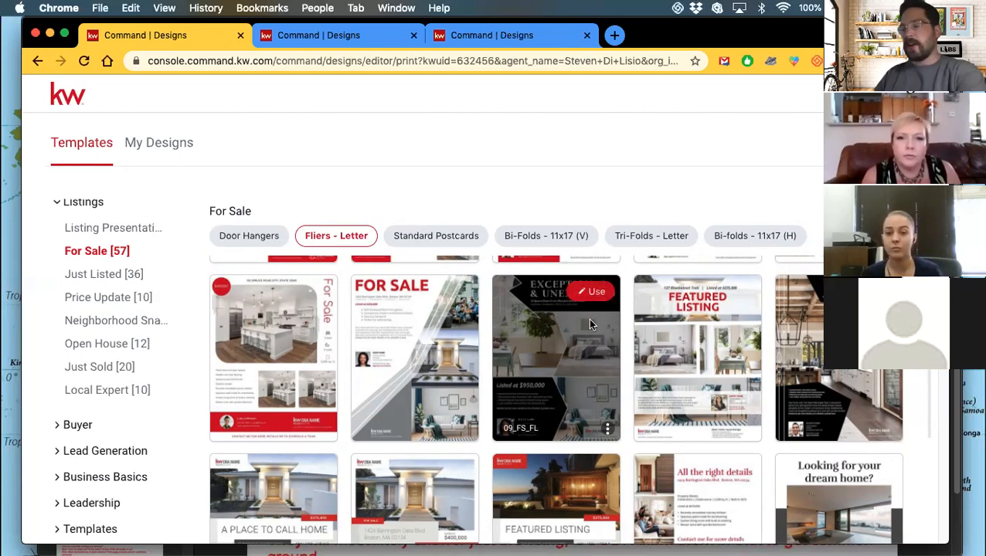
{"action": "scroll", "coordinate": [573, 384], "scroll_direction": "down", "scroll_amount": 4}
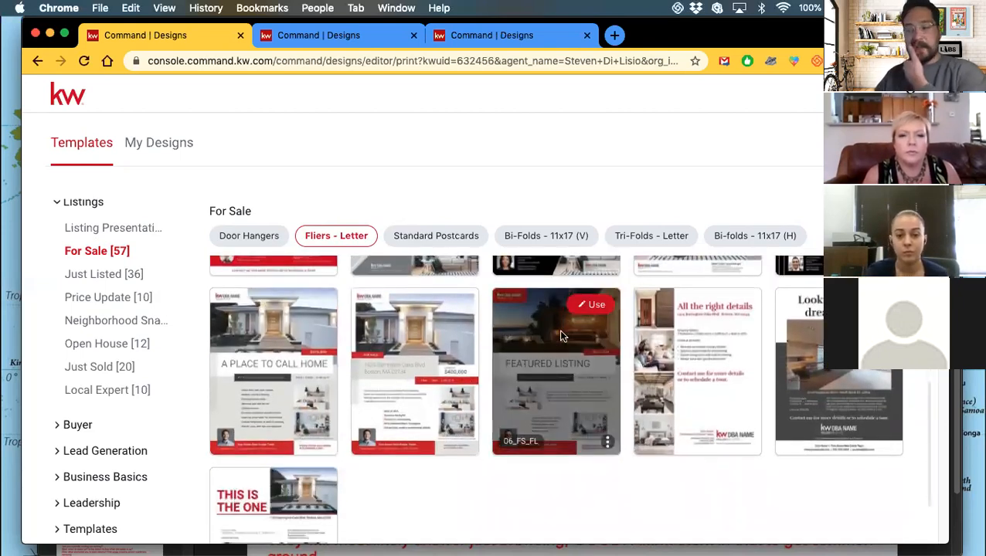
{"action": "scroll", "coordinate": [561, 335], "scroll_direction": "up", "scroll_amount": 4}
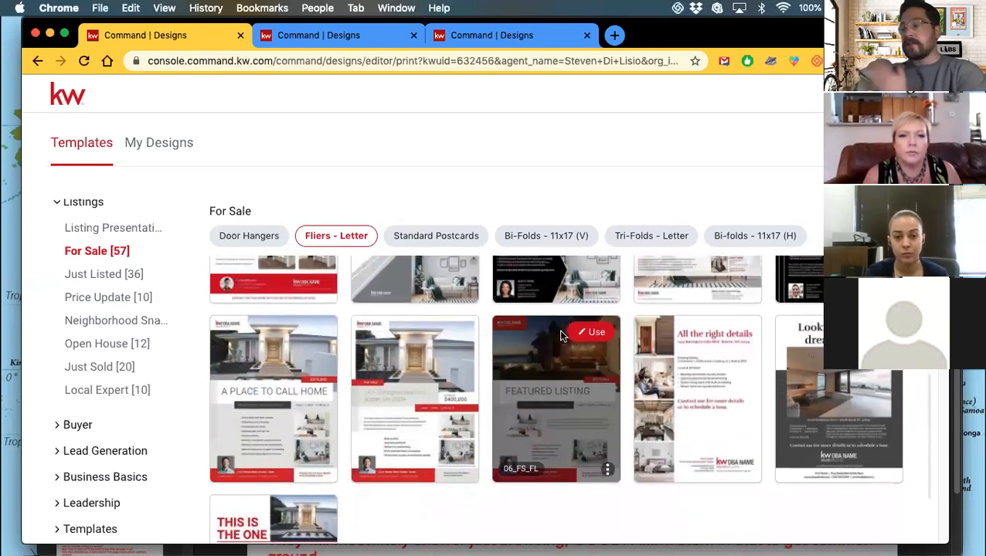
{"action": "scroll", "coordinate": [561, 336], "scroll_direction": "up", "scroll_amount": 1}
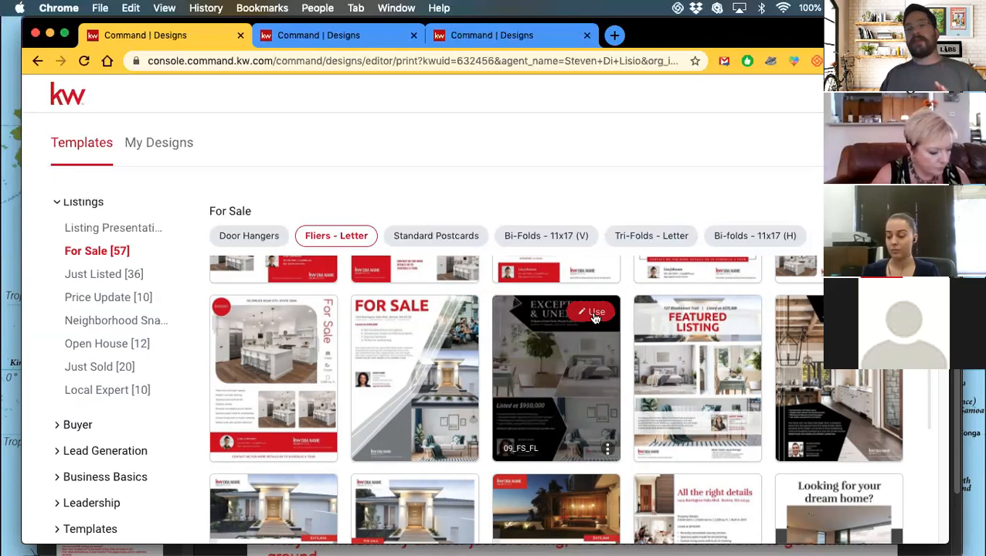
{"action": "scroll", "coordinate": [595, 336], "scroll_direction": "down", "scroll_amount": 3}
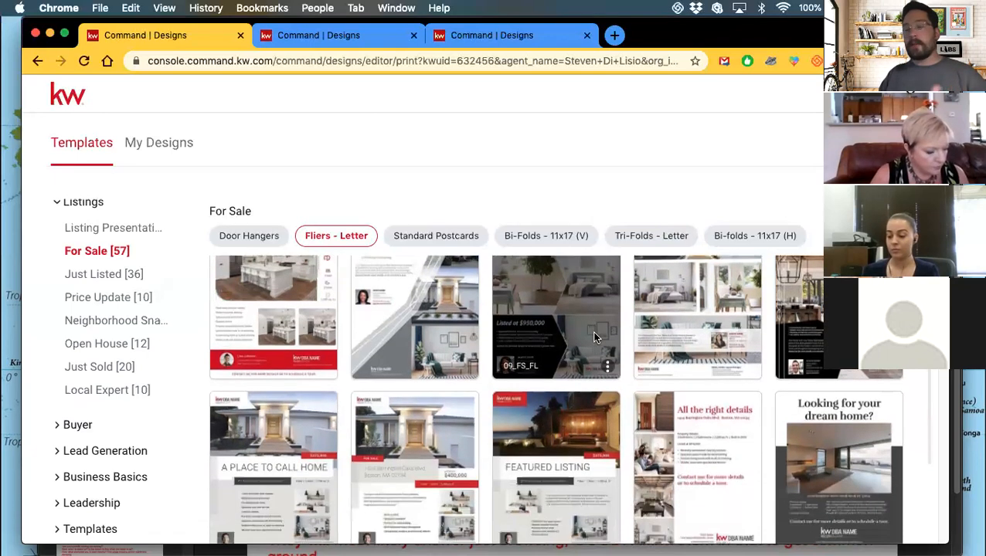
{"action": "scroll", "coordinate": [580, 337], "scroll_direction": "up", "scroll_amount": 3}
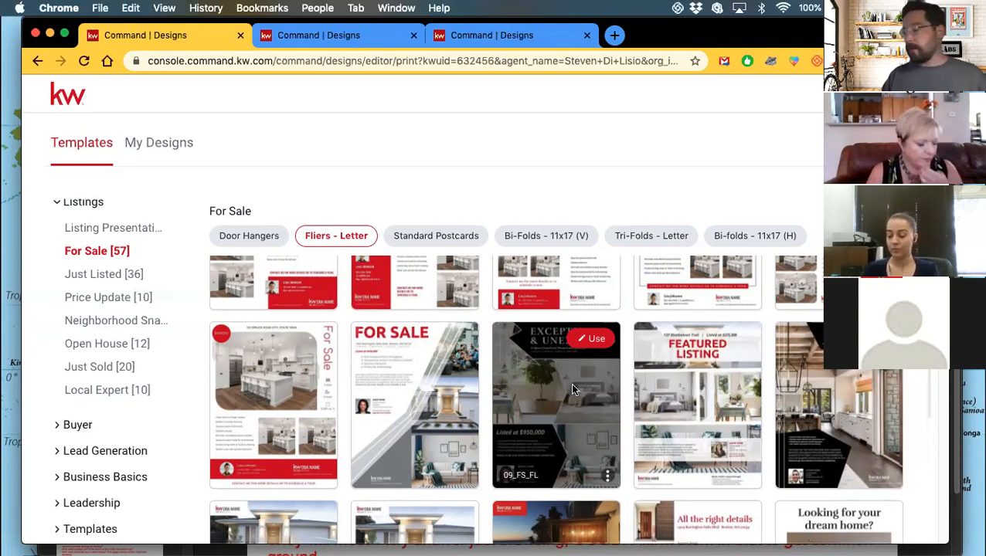
In the second tab, review the brand text blocks, including Homes On Homes On Homes and the Slogan??? field.
{"action": "left_click", "coordinate": [352, 42]}
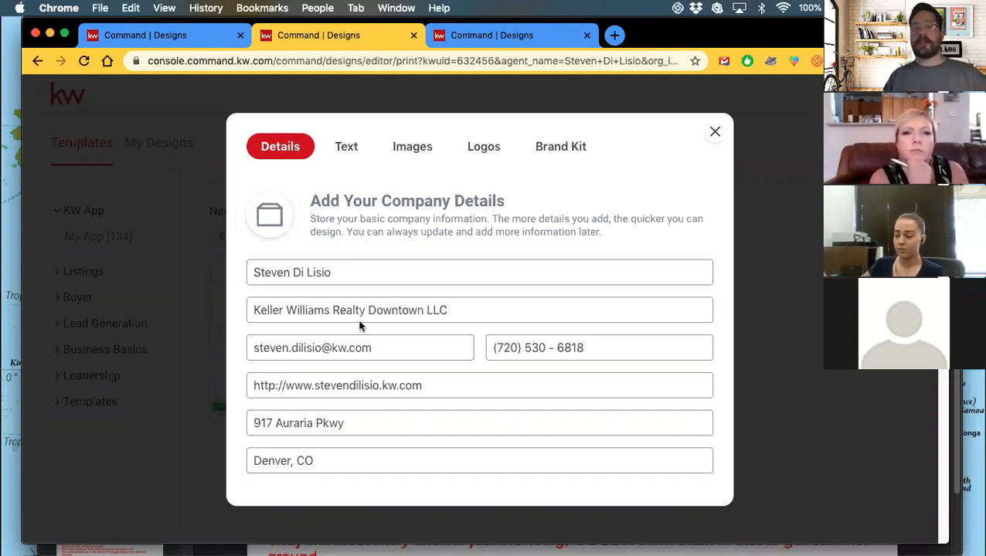
{"action": "left_click", "coordinate": [342, 147]}
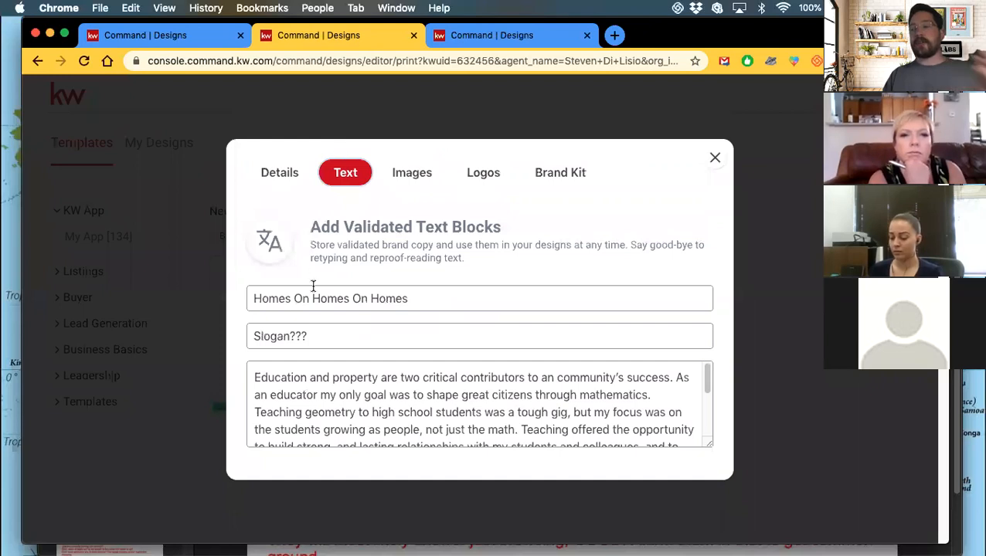
{"action": "scroll", "coordinate": [332, 394], "scroll_direction": "down", "scroll_amount": 5}
{"action": "scroll", "coordinate": [333, 395], "scroll_direction": "up", "scroll_amount": 5}
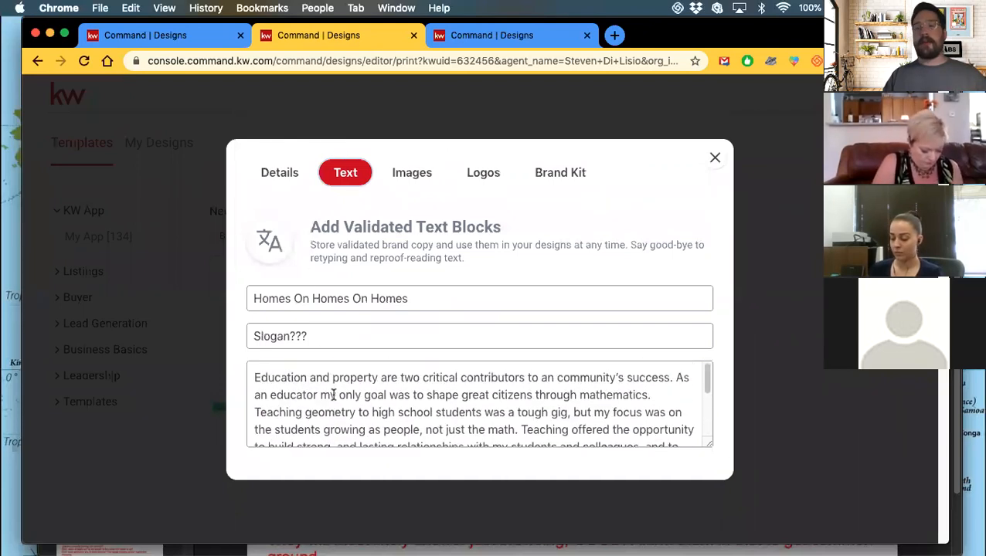
{"action": "left_click", "coordinate": [363, 330]}
{"action": "key", "text": "shift+Left"}
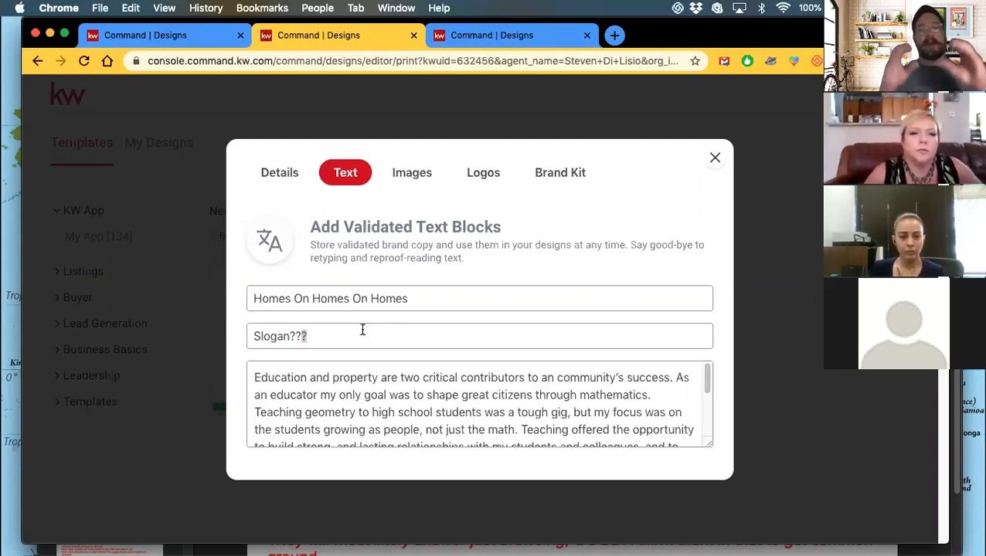
{"action": "left_click", "coordinate": [418, 179]}
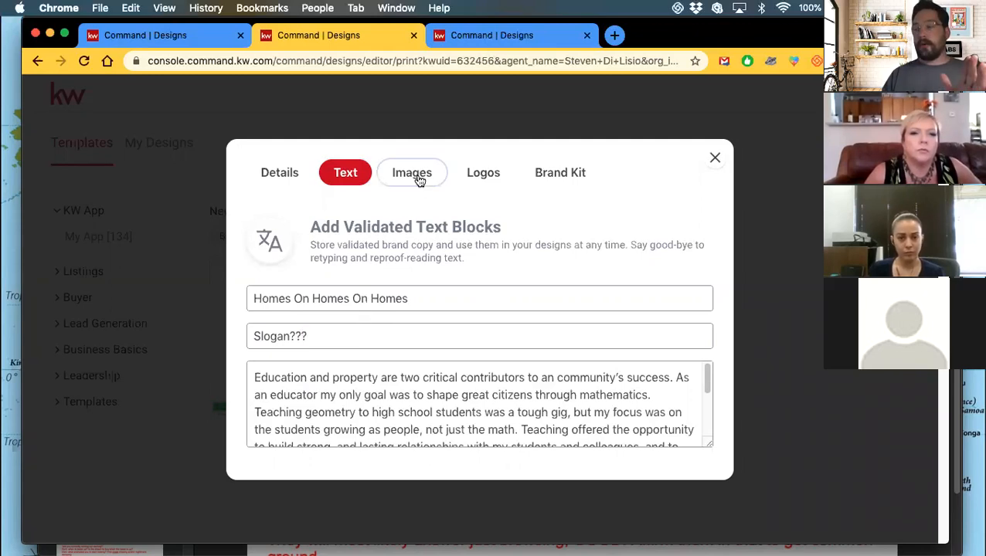
Show the brand kit's saved images and its Keller Williams Realty Downtown logos.
{"action": "left_click", "coordinate": [404, 177]}
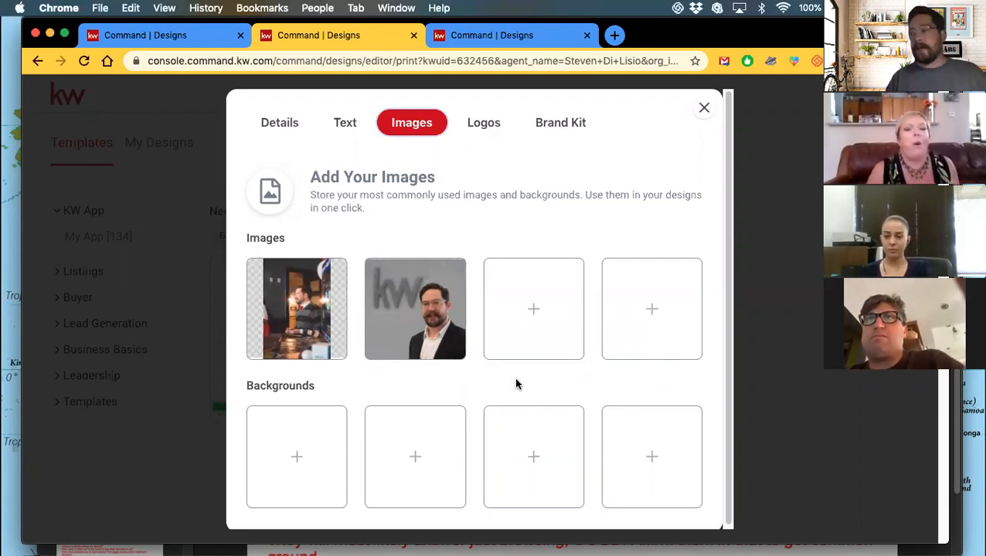
{"action": "left_click", "coordinate": [490, 128]}
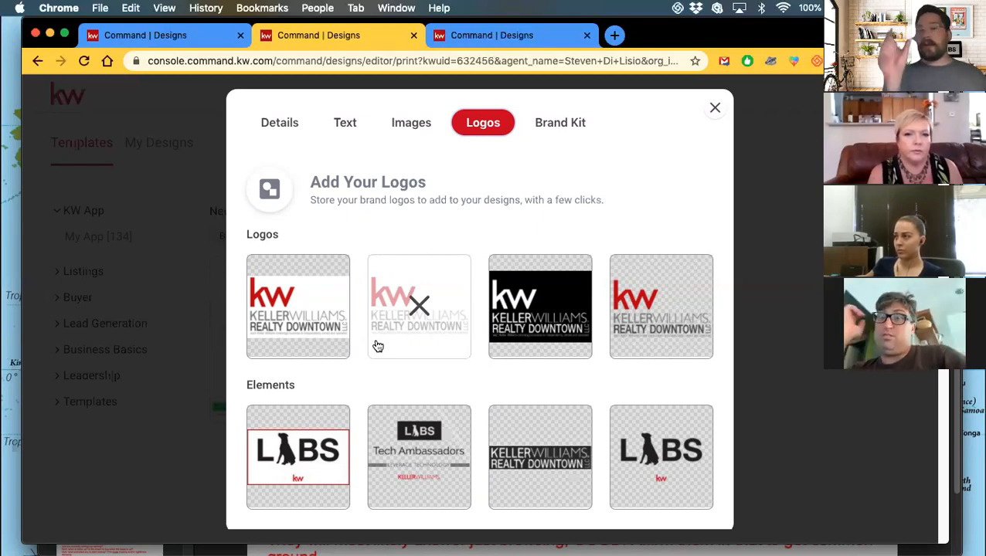
After looking over the four Keller Williams Realty Downtown logos, bring up the brand colours and fonts.
{"action": "left_click", "coordinate": [563, 129]}
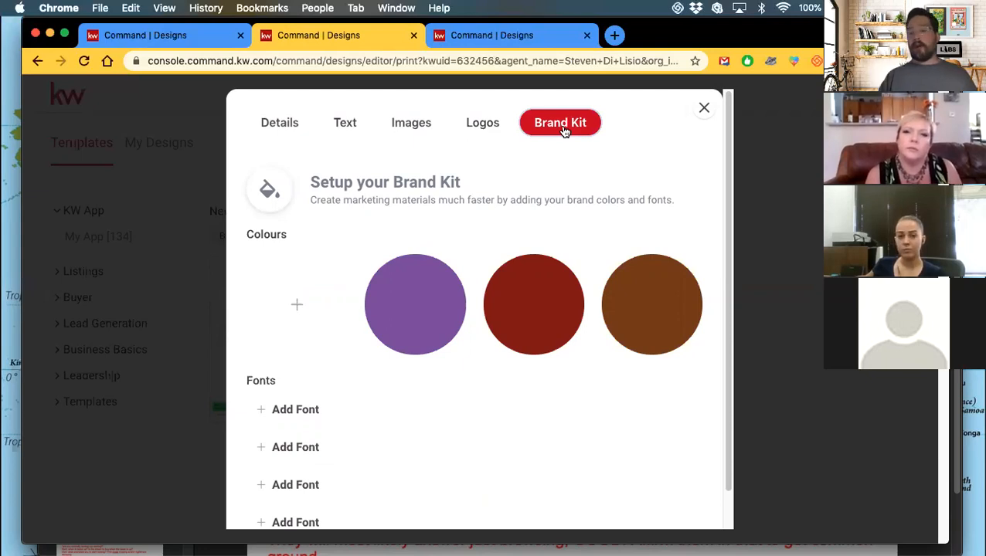
Change the first brand colour from purple to teal #57E4D7.
{"action": "left_click", "coordinate": [412, 311]}
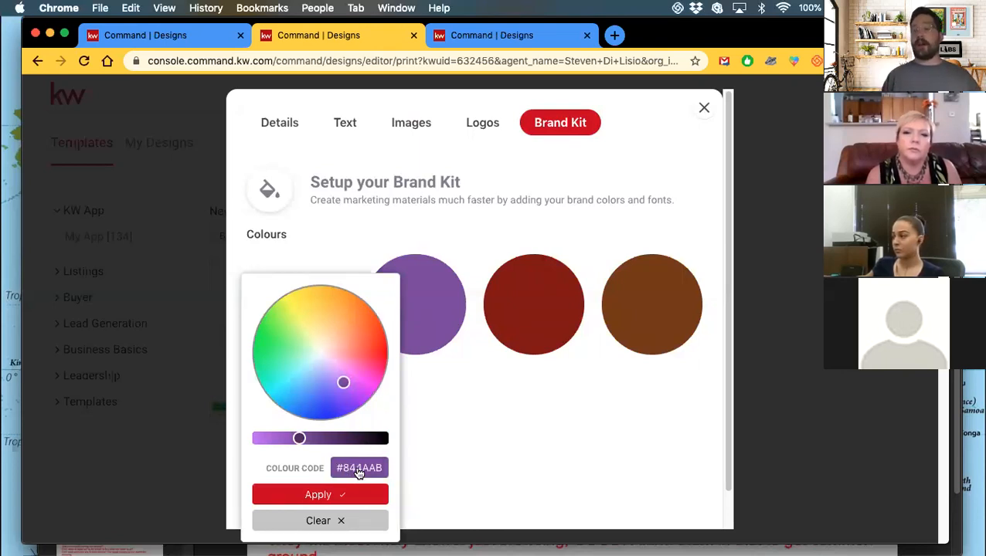
{"action": "left_click", "coordinate": [298, 370]}
{"action": "left_click_drag", "start_coordinate": [299, 370], "coordinate": [285, 374]}
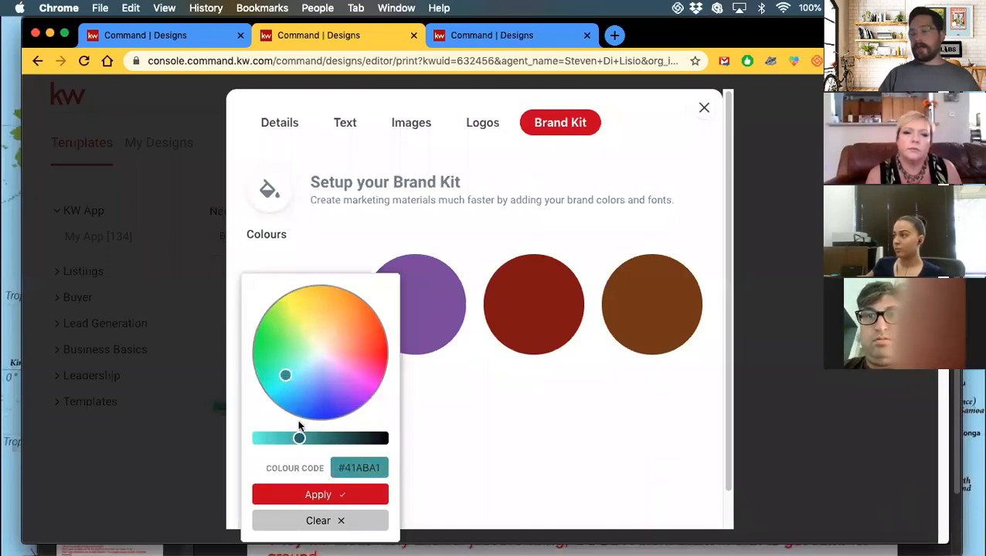
{"action": "left_click_drag", "start_coordinate": [299, 438], "coordinate": [271, 440]}
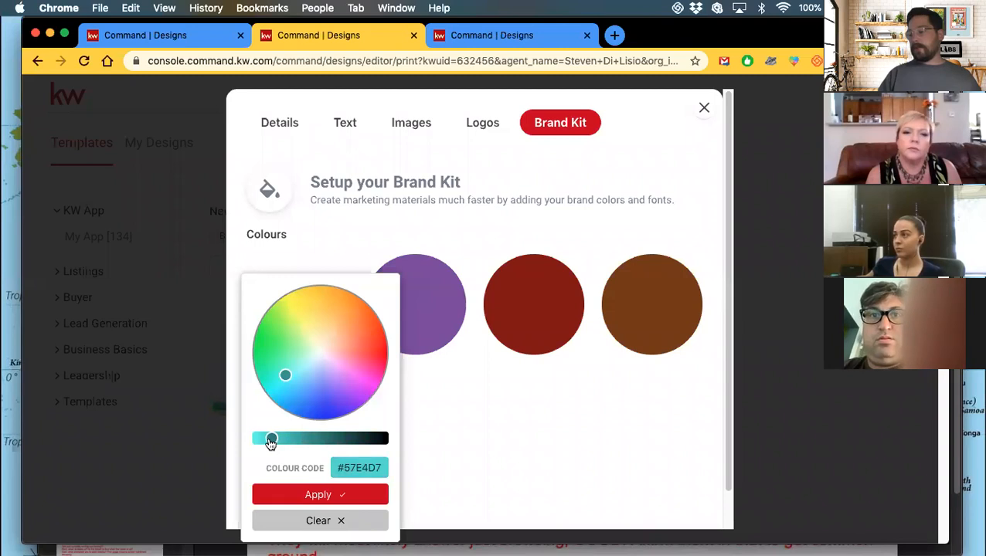
{"action": "left_click", "coordinate": [304, 497]}
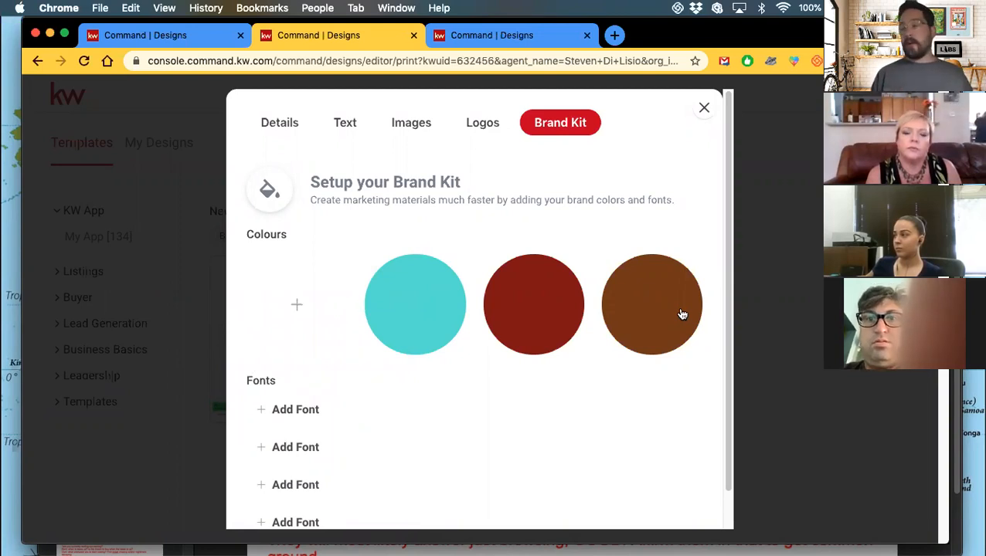
Change the second brand colour from red to a dark blue.
{"action": "left_click", "coordinate": [507, 324]}
{"action": "left_click", "coordinate": [429, 396]}
{"action": "left_click", "coordinate": [438, 402]}
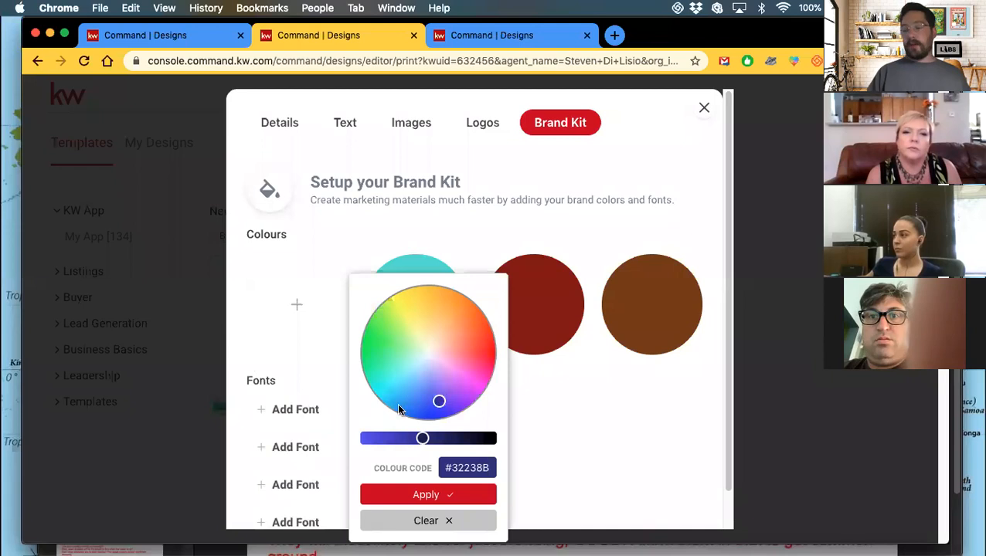
{"action": "left_click_drag", "start_coordinate": [424, 438], "coordinate": [376, 438]}
{"action": "left_click", "coordinate": [413, 493]}
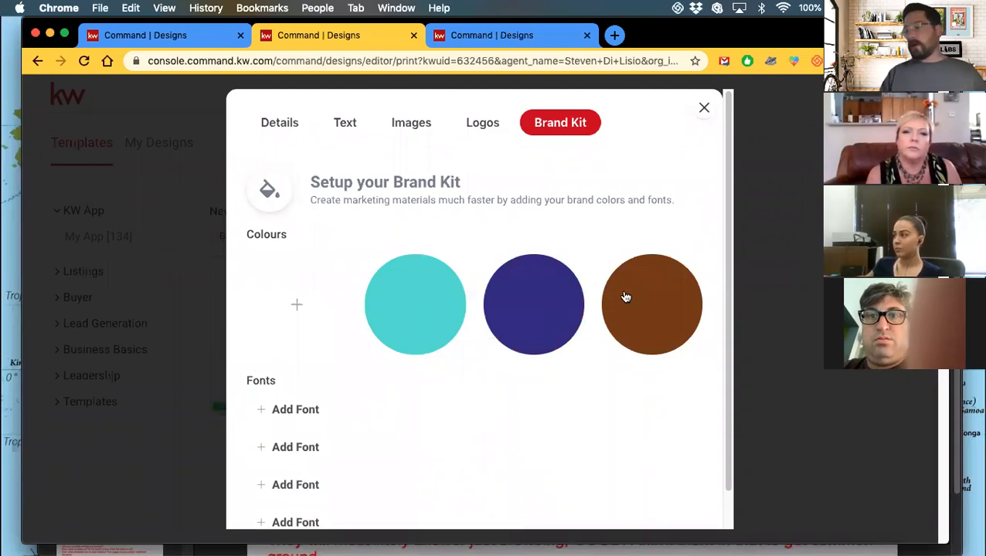
{"action": "scroll", "coordinate": [321, 330], "scroll_direction": "down", "scroll_amount": 1}
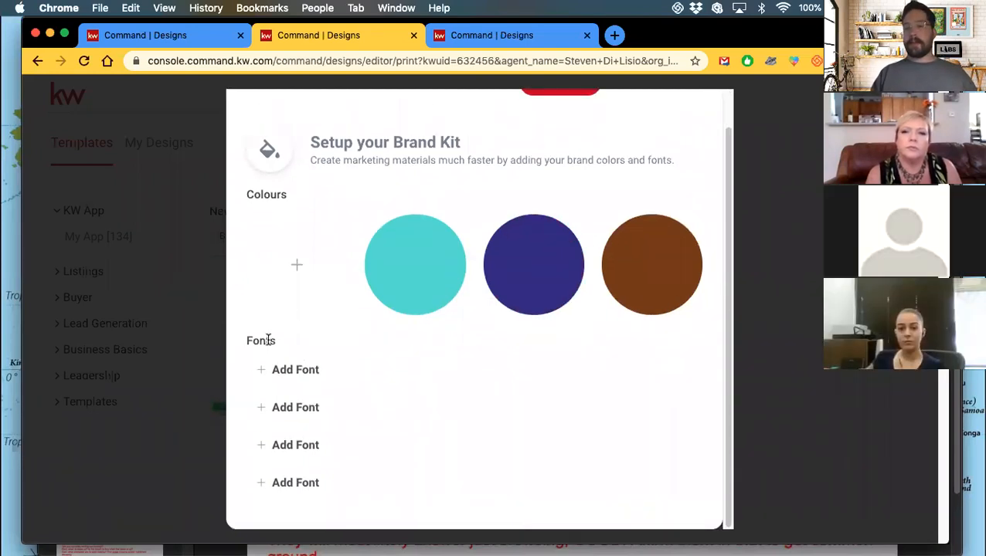
{"action": "scroll", "coordinate": [378, 311], "scroll_direction": "up", "scroll_amount": 1}
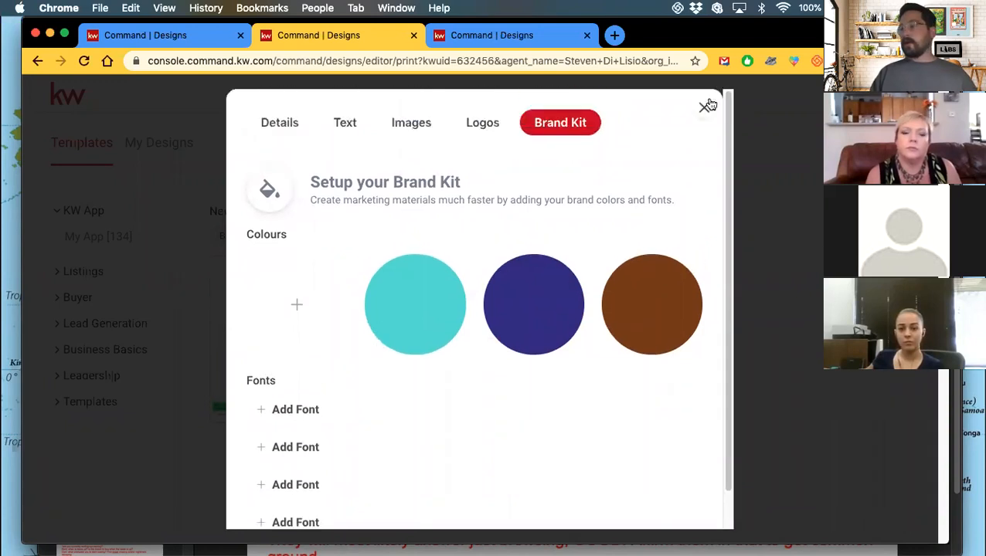
{"action": "left_click", "coordinate": [504, 34]}
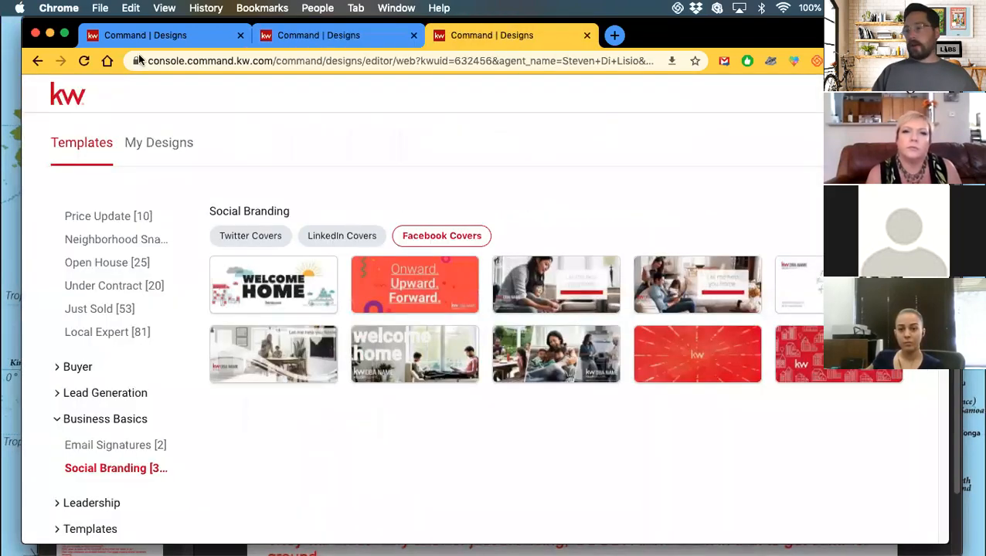
From the For Sale fliers tab, return to My Design Templates and start a new design.
{"action": "left_click", "coordinate": [170, 37]}
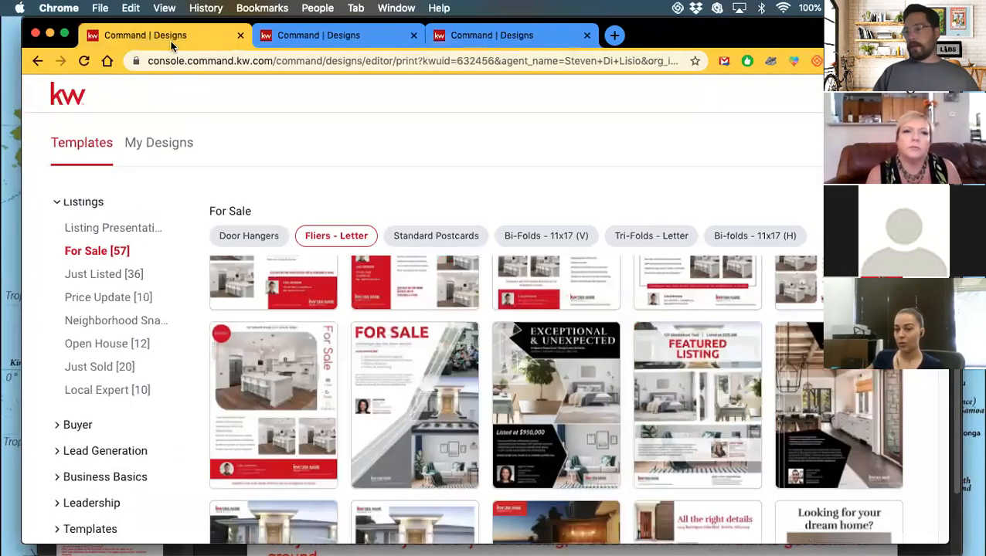
{"action": "left_click", "coordinate": [64, 97]}
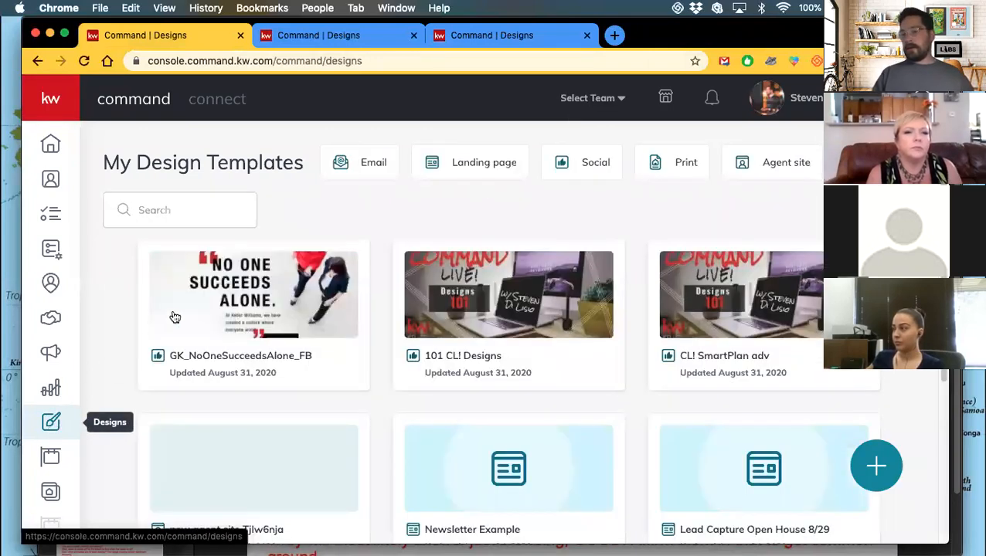
{"action": "left_click", "coordinate": [873, 466]}
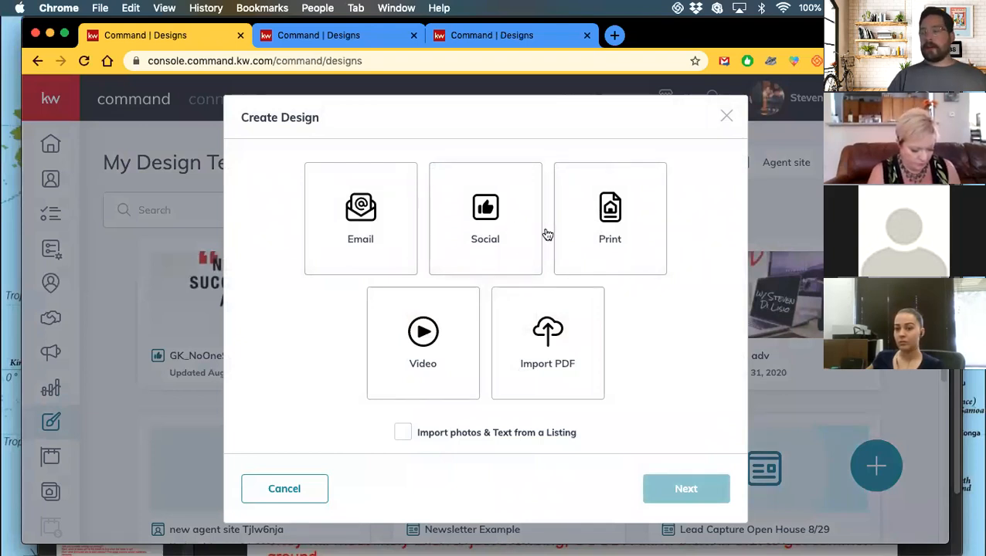
Choose Social as the new design type and close the Add Your Company Details prompt.
{"action": "left_click", "coordinate": [489, 210]}
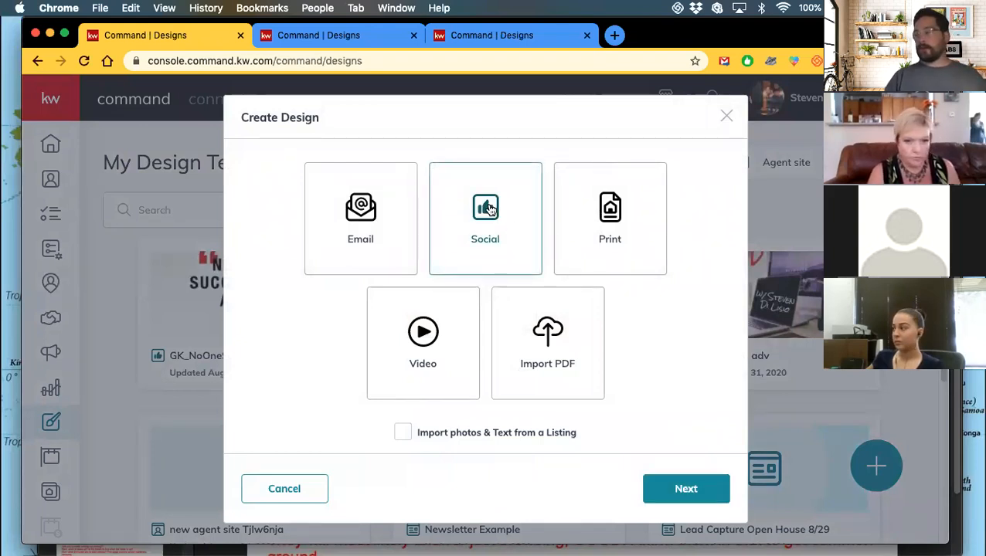
{"action": "left_click", "coordinate": [683, 489]}
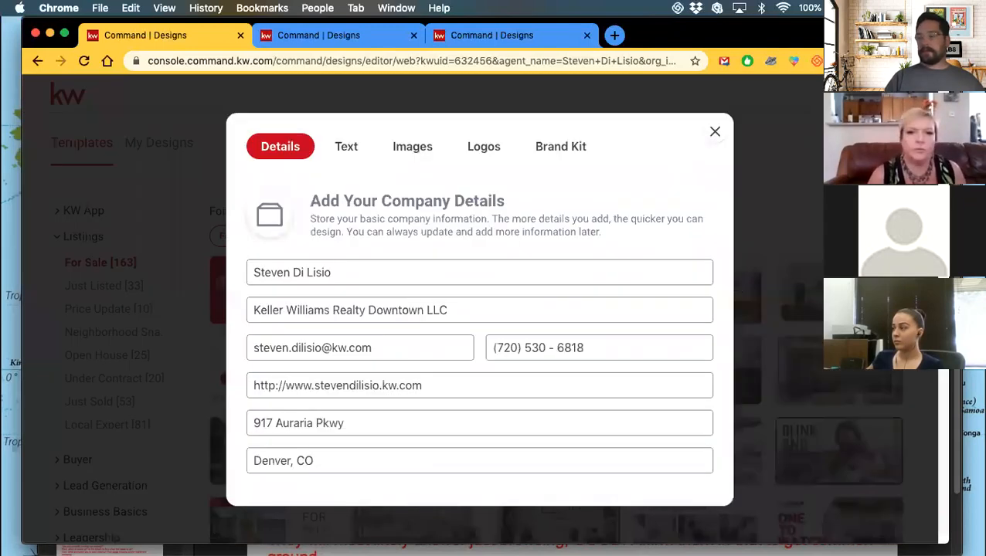
{"action": "left_click", "coordinate": [714, 133]}
In the second tab's print templates, close the Setup your Brand Kit window.
{"action": "left_click", "coordinate": [343, 35]}
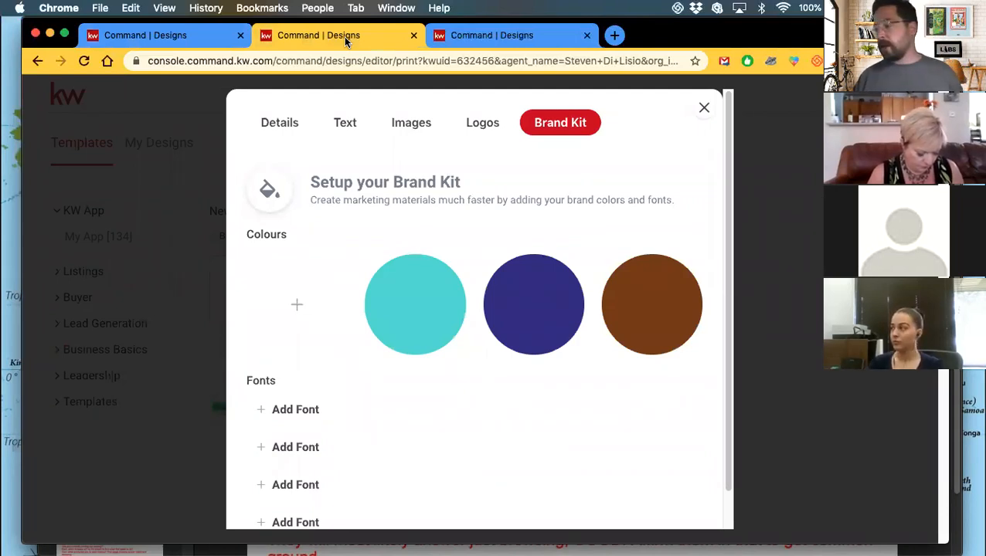
{"action": "scroll", "coordinate": [402, 234], "scroll_direction": "down", "scroll_amount": 2}
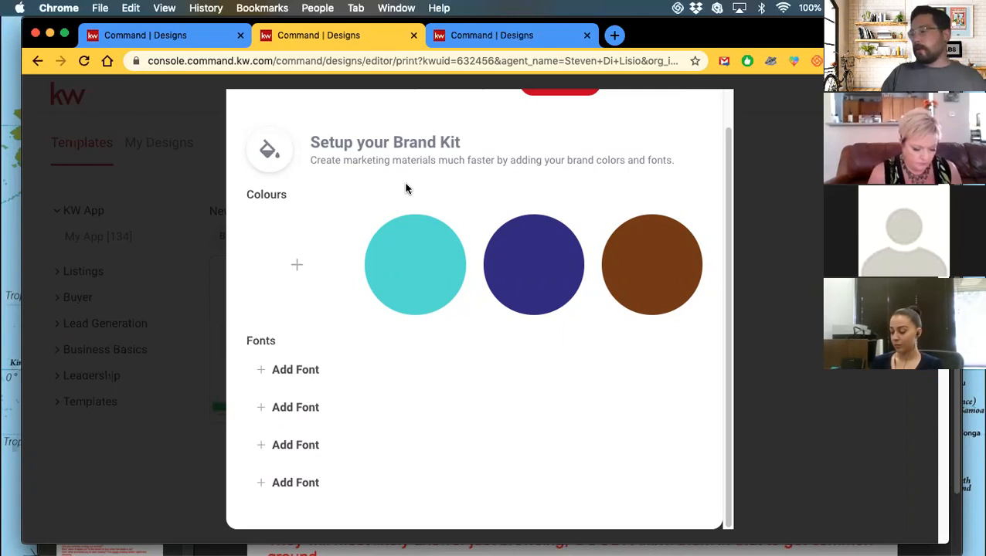
{"action": "scroll", "coordinate": [494, 176], "scroll_direction": "up", "scroll_amount": 2}
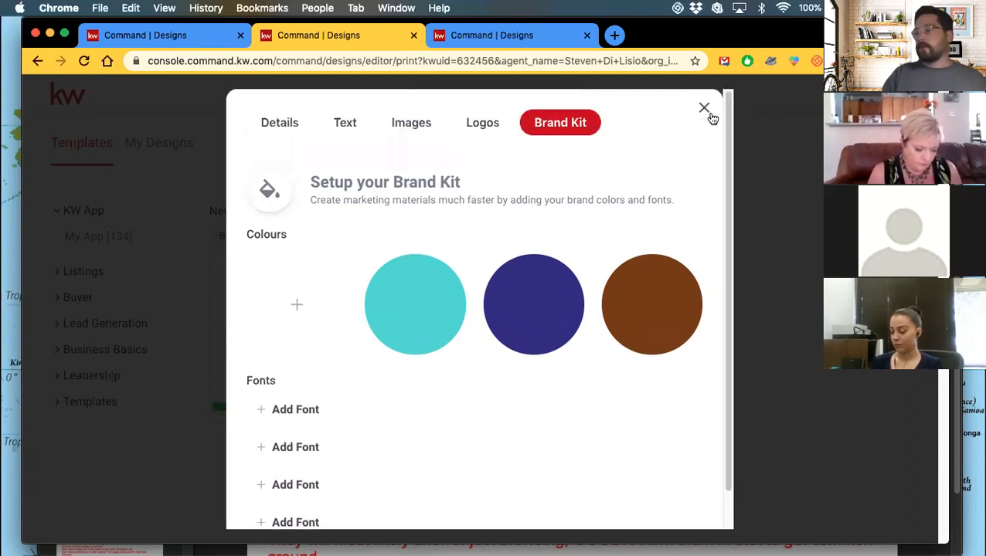
{"action": "scroll", "coordinate": [627, 220], "scroll_direction": "down", "scroll_amount": 1}
{"action": "scroll", "coordinate": [626, 222], "scroll_direction": "up", "scroll_amount": 1}
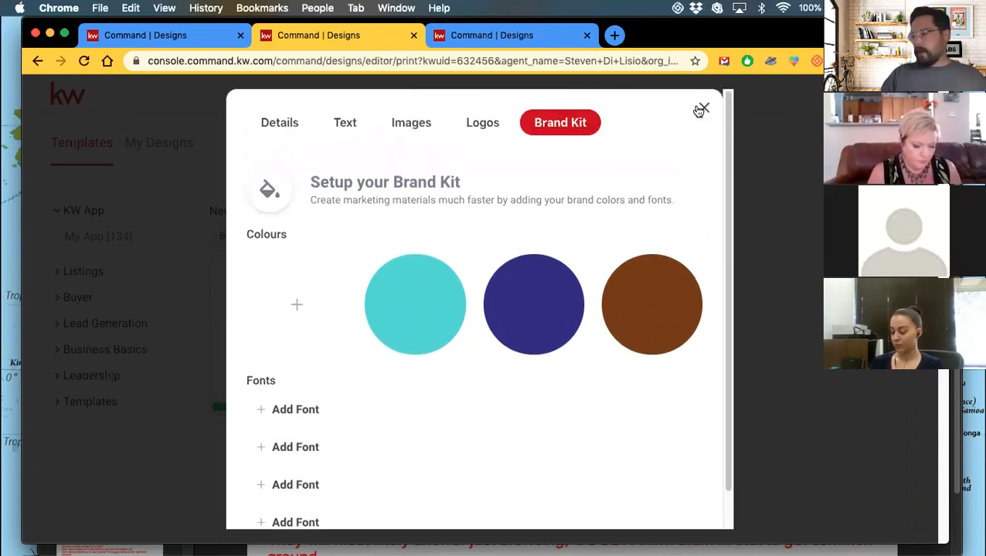
{"action": "left_click", "coordinate": [704, 109]}
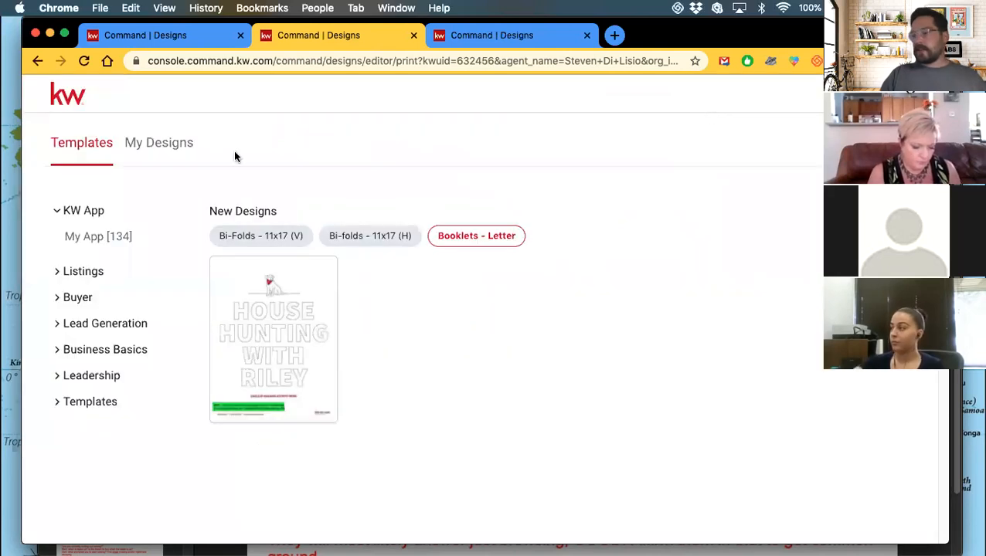
Filter print templates to Listings > Just Listed standard postcards, then go back to the first tab.
{"action": "left_click", "coordinate": [76, 275]}
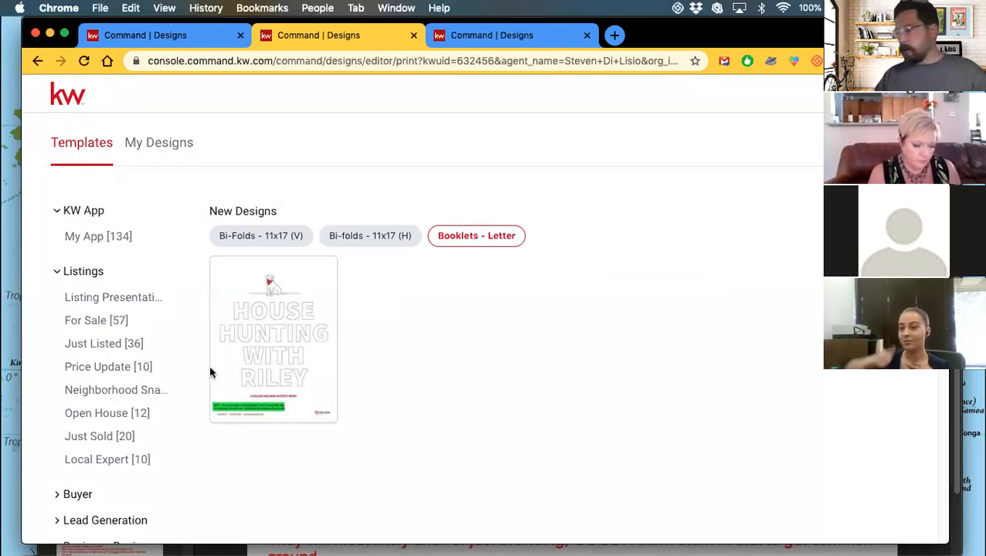
{"action": "left_click", "coordinate": [100, 344]}
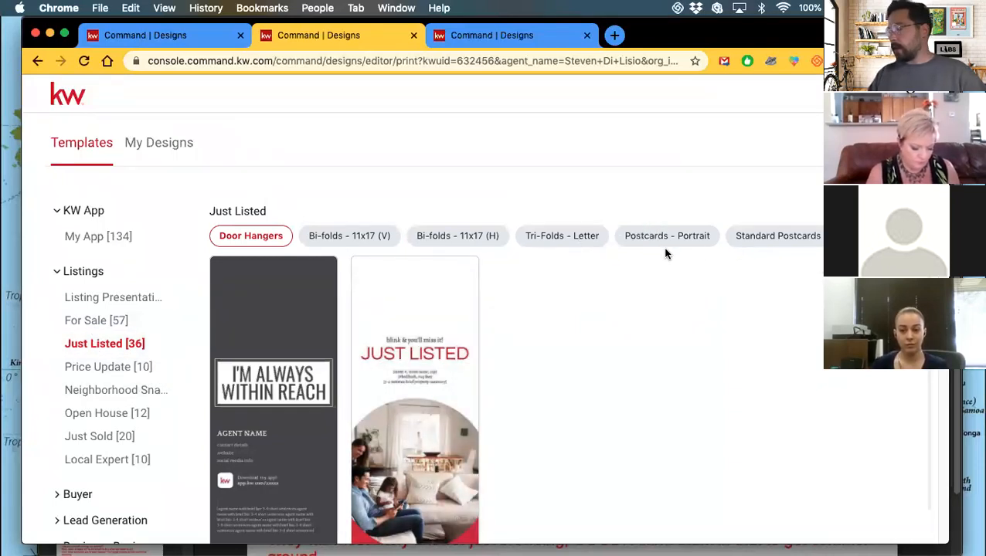
{"action": "left_click", "coordinate": [808, 246]}
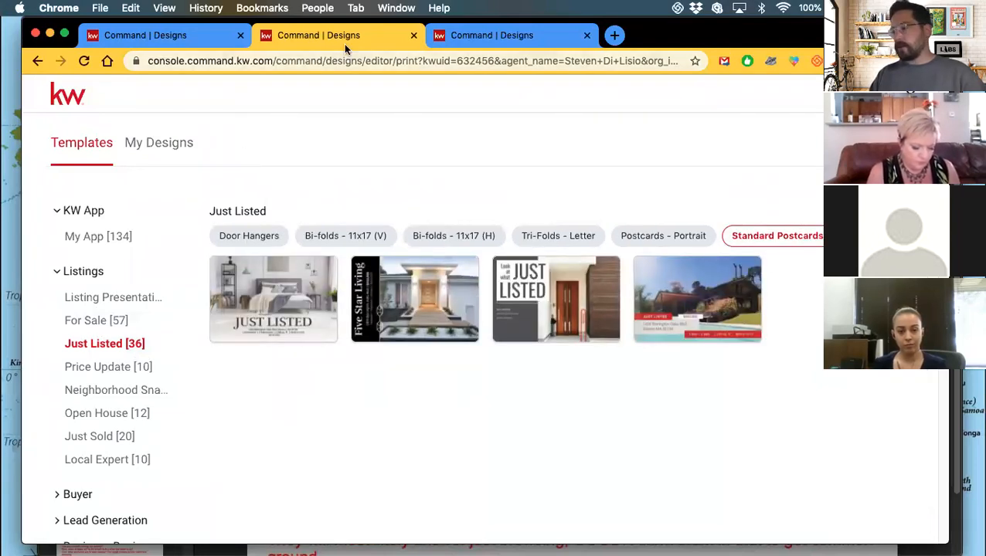
{"action": "left_click", "coordinate": [184, 35]}
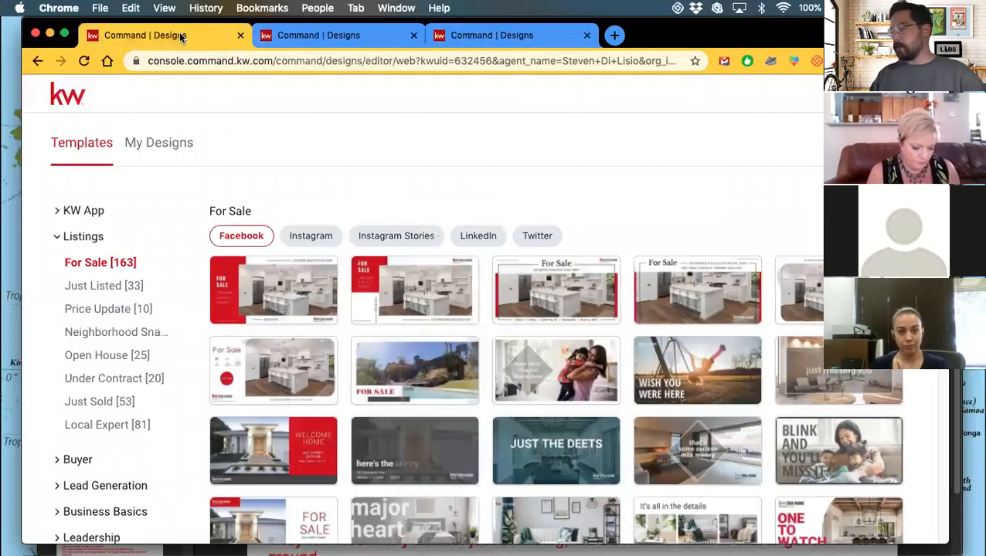
In the third tab, view the Just Listed templates, then return to My Design Templates.
{"action": "left_click", "coordinate": [486, 35]}
{"action": "scroll", "coordinate": [106, 220], "scroll_direction": "up", "scroll_amount": 3}
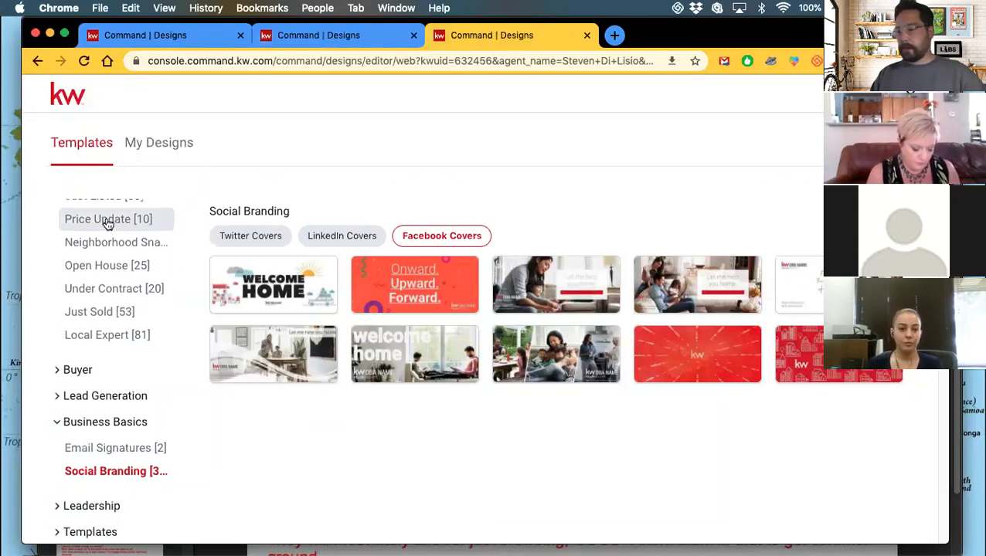
{"action": "left_click", "coordinate": [104, 304]}
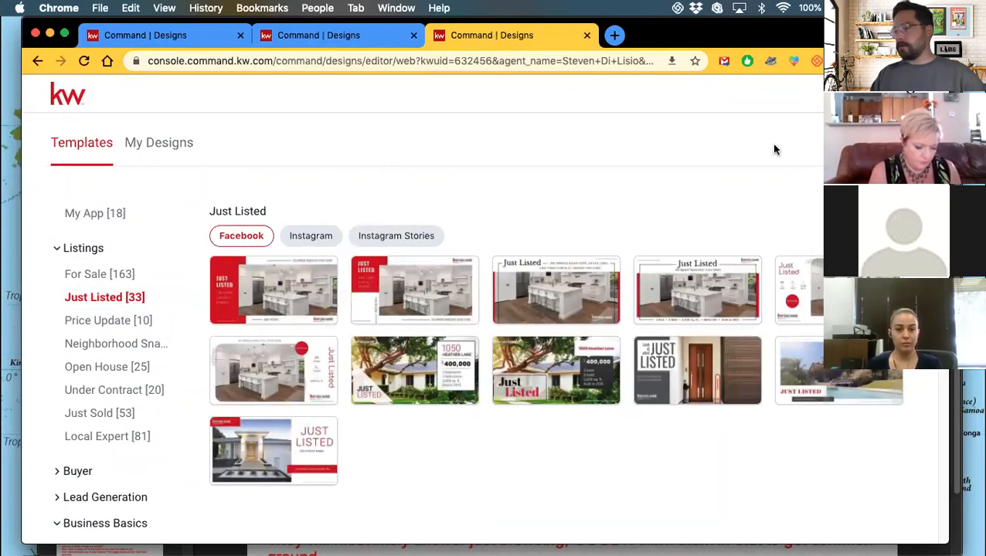
{"action": "left_click", "coordinate": [911, 94]}
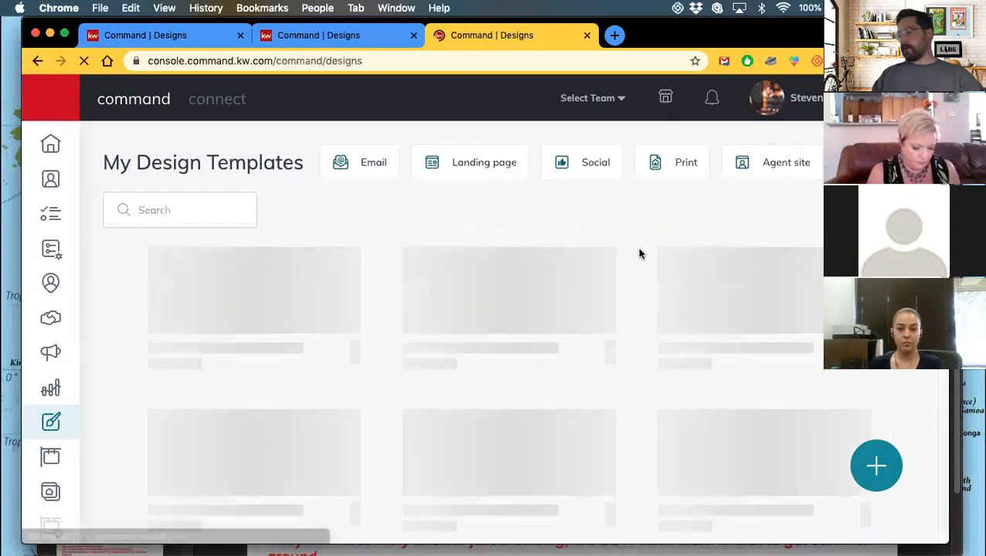
Start a new design of the Print type.
{"action": "left_click", "coordinate": [876, 466]}
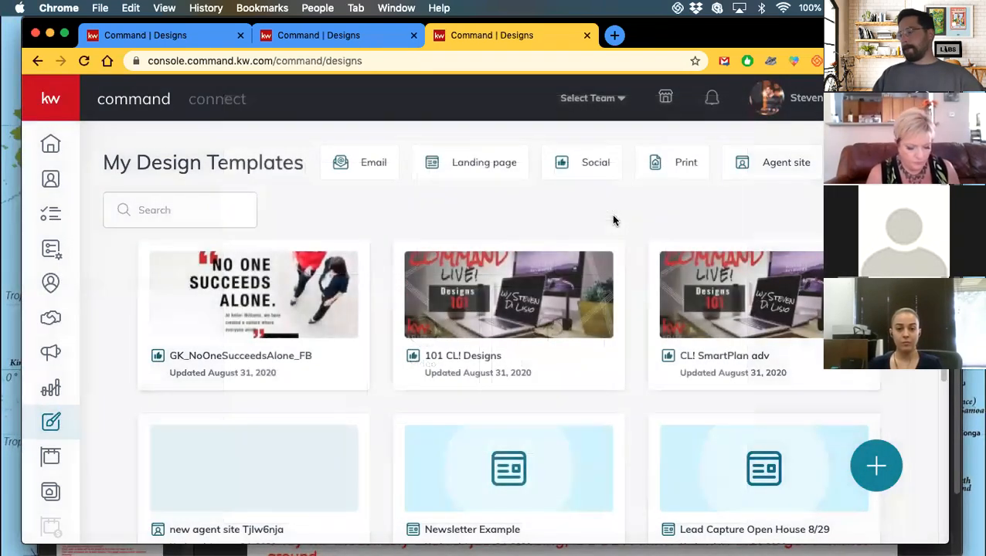
{"action": "left_click", "coordinate": [874, 466]}
{"action": "left_click", "coordinate": [636, 247]}
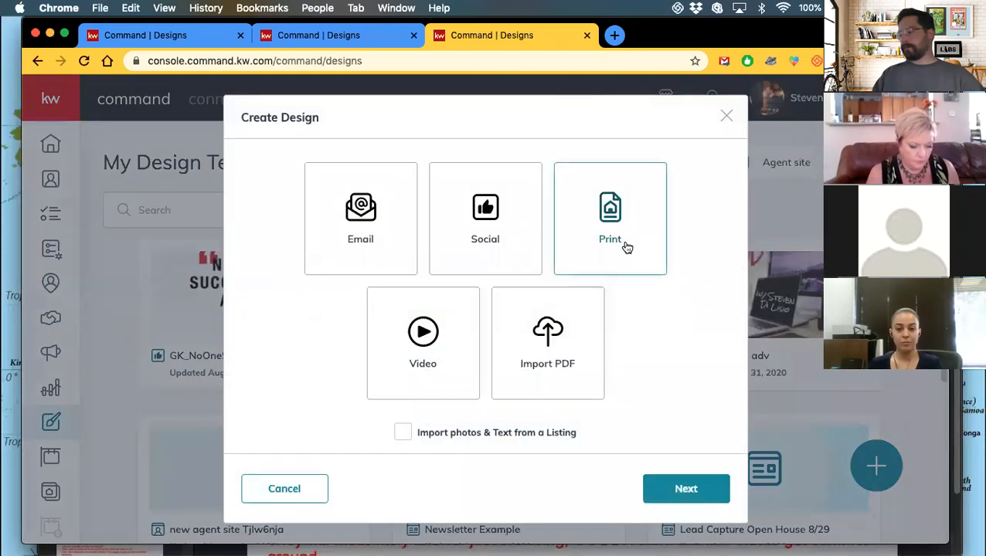
{"action": "left_click", "coordinate": [686, 489]}
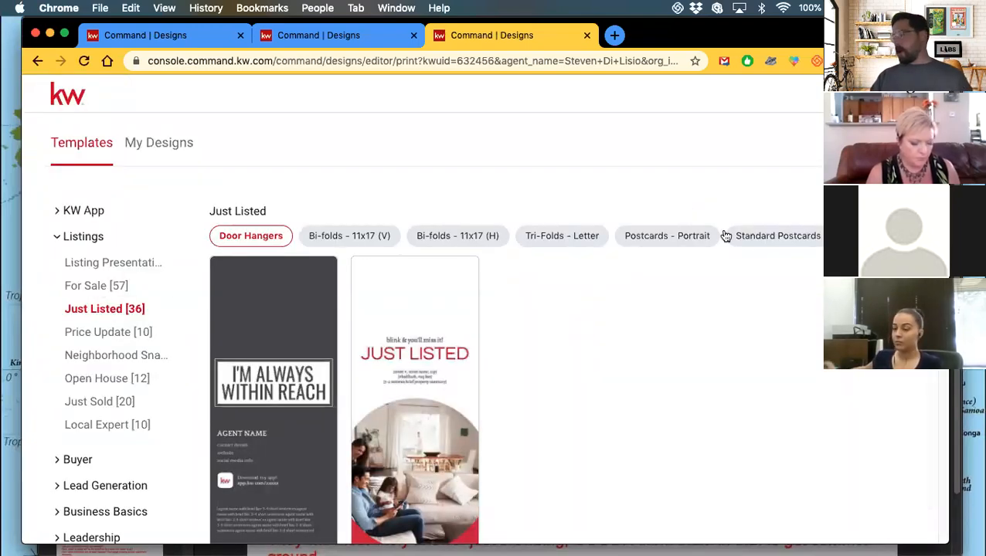
Filter to For Sale letter fliers and use the 09_FS_FL Exceptional & Unexpected template.
{"action": "left_click", "coordinate": [858, 237]}
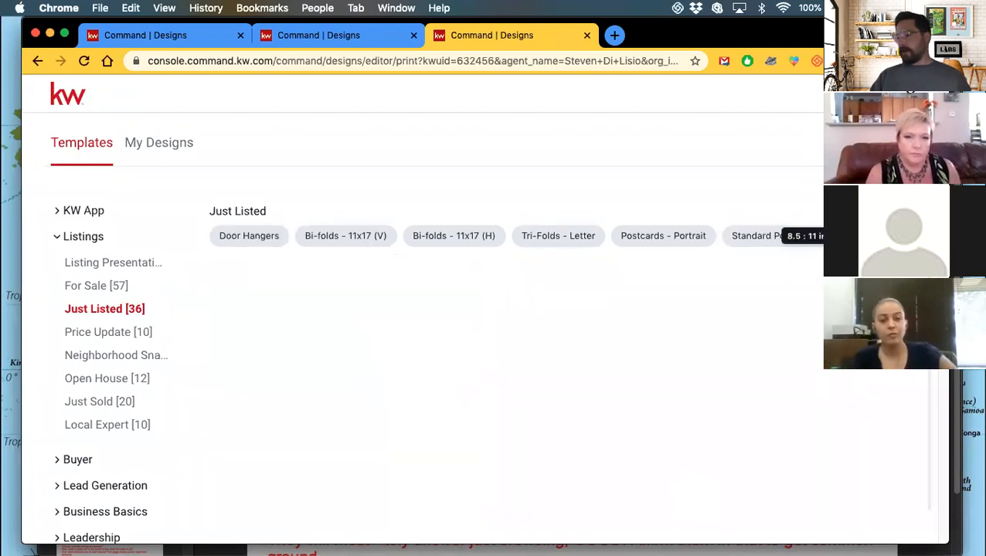
{"action": "scroll", "coordinate": [385, 282], "scroll_direction": "down", "scroll_amount": 2}
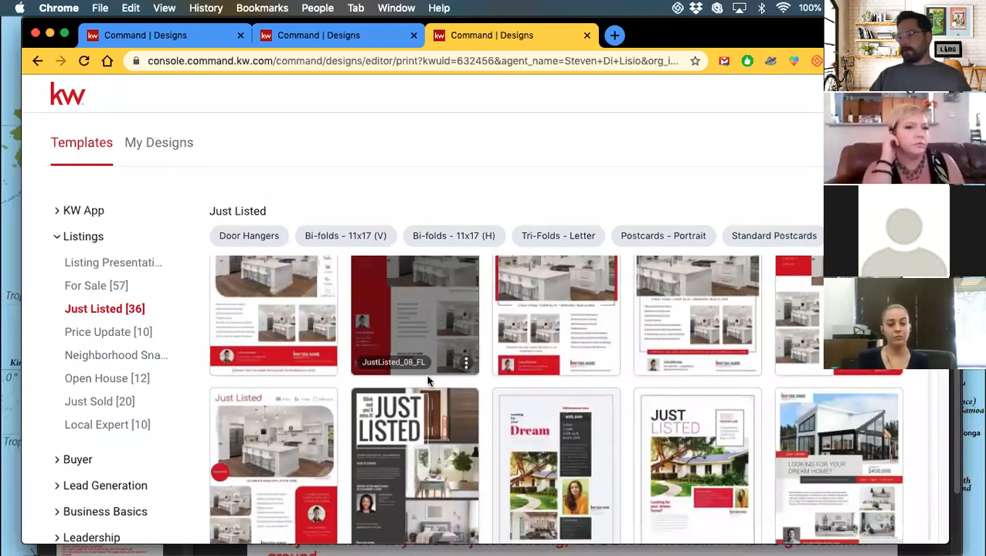
{"action": "scroll", "coordinate": [536, 424], "scroll_direction": "up", "scroll_amount": 1}
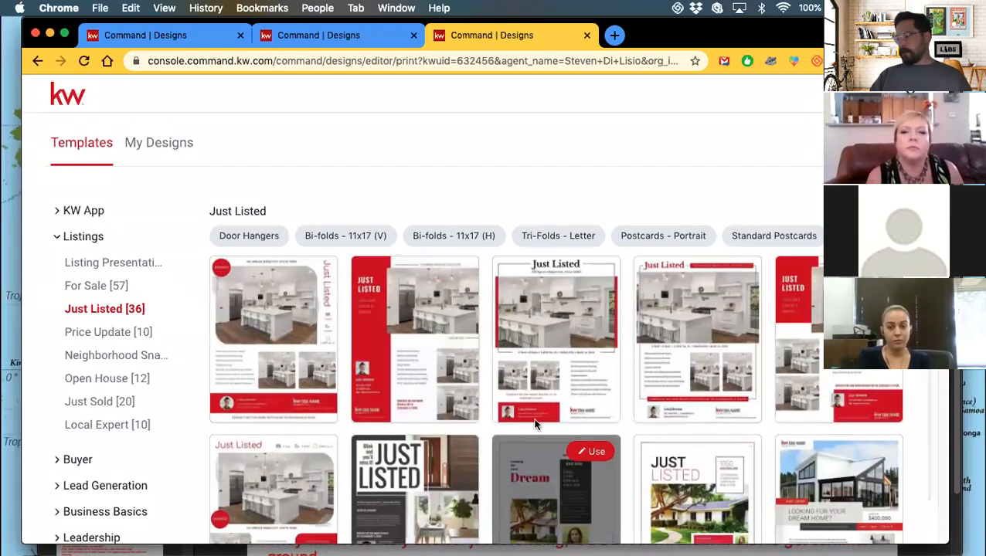
{"action": "scroll", "coordinate": [535, 423], "scroll_direction": "down", "scroll_amount": 1}
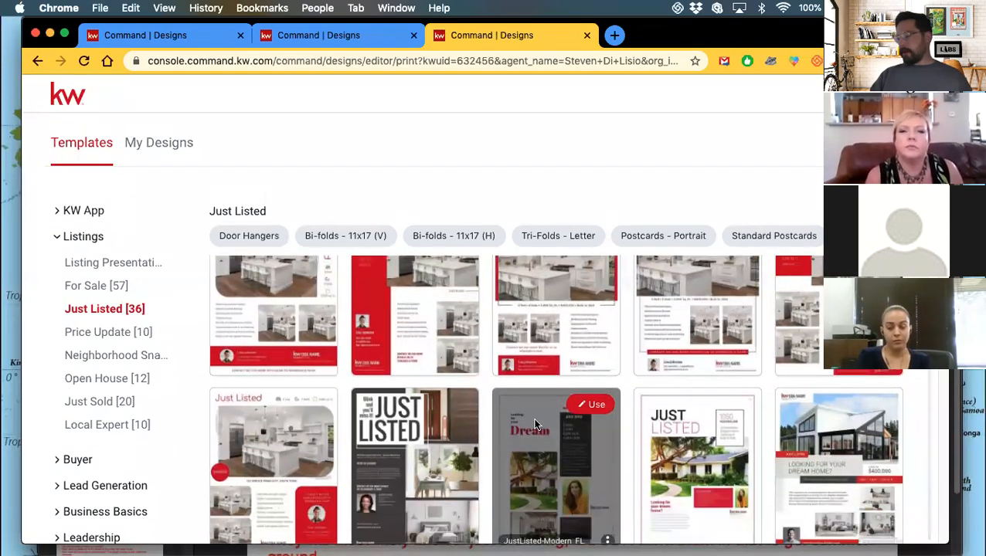
{"action": "left_click", "coordinate": [85, 286]}
{"action": "scroll", "coordinate": [573, 357], "scroll_direction": "down", "scroll_amount": 3}
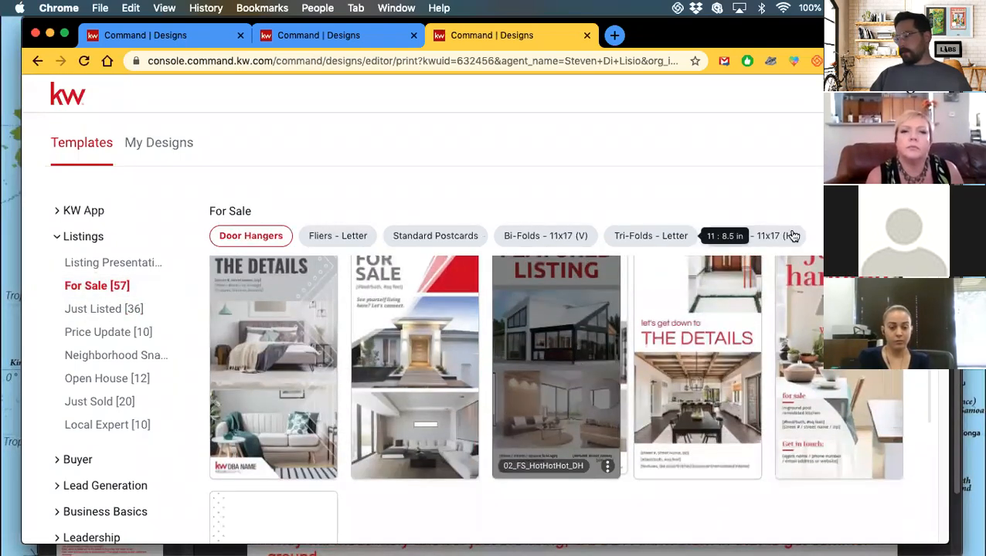
{"action": "left_click", "coordinate": [337, 238]}
{"action": "scroll", "coordinate": [622, 329], "scroll_direction": "down", "scroll_amount": 2}
{"action": "scroll", "coordinate": [563, 294], "scroll_direction": "down", "scroll_amount": 2}
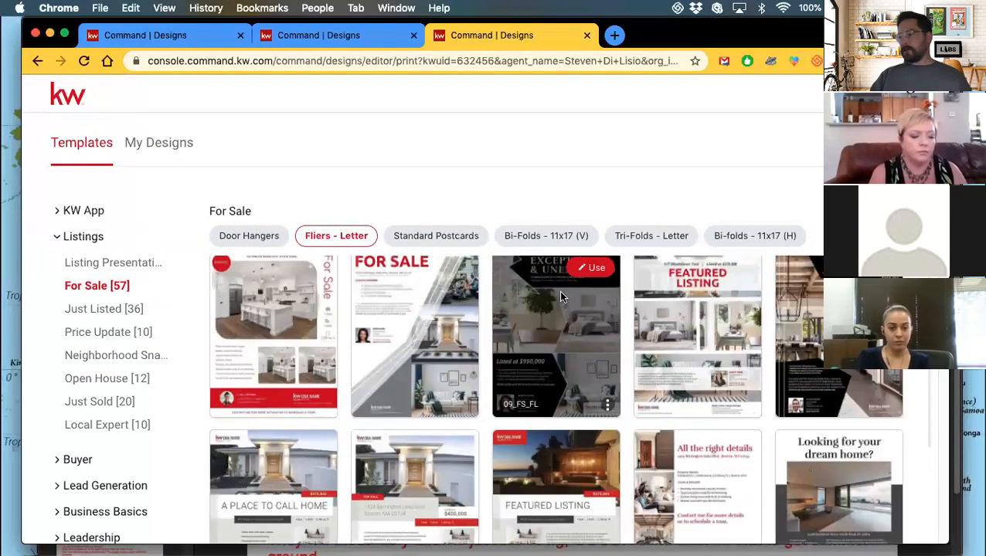
{"action": "left_click", "coordinate": [591, 291]}
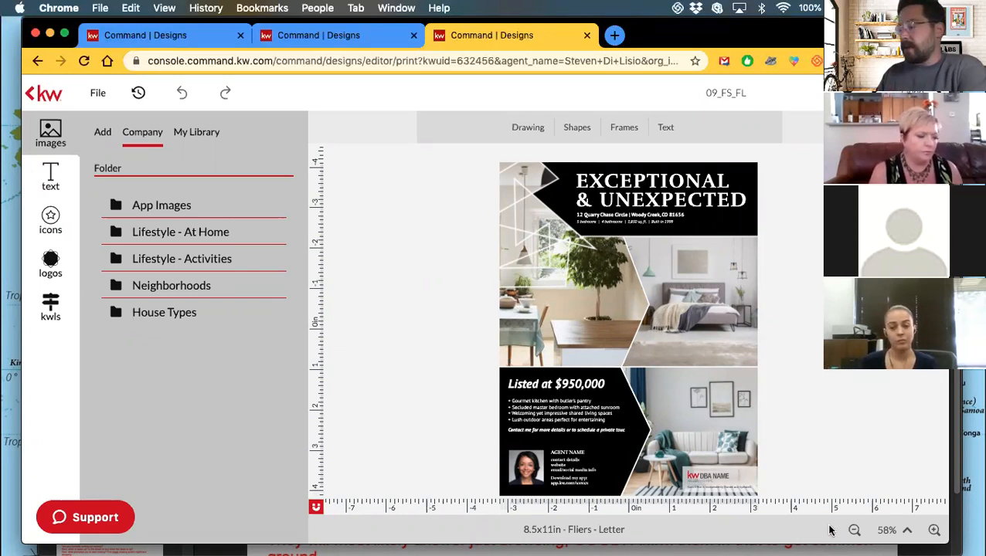
Zoom in once on the loaded 09_FS_FL Exceptional & Unexpected letter flier.
{"action": "left_click", "coordinate": [933, 530]}
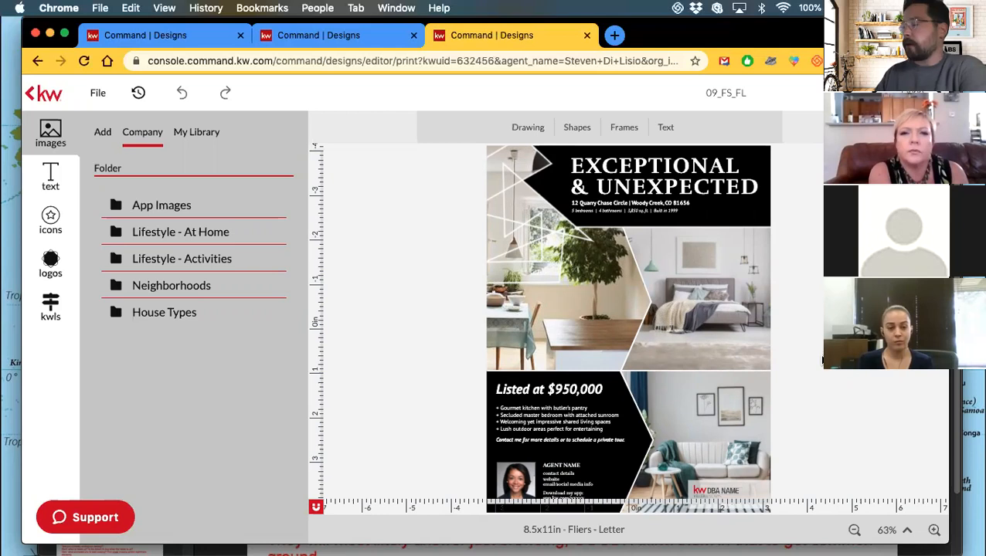
Zoom in further and select the AGENT NAME text box in the agent block.
{"action": "left_click", "coordinate": [934, 531]}
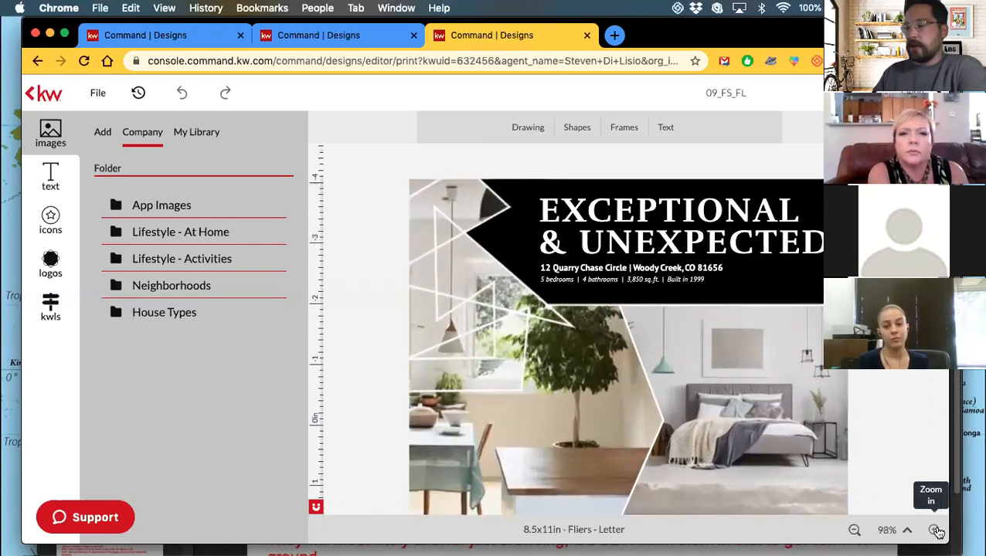
{"action": "scroll", "coordinate": [705, 437], "scroll_direction": "down", "scroll_amount": 5}
{"action": "left_click", "coordinate": [489, 392]}
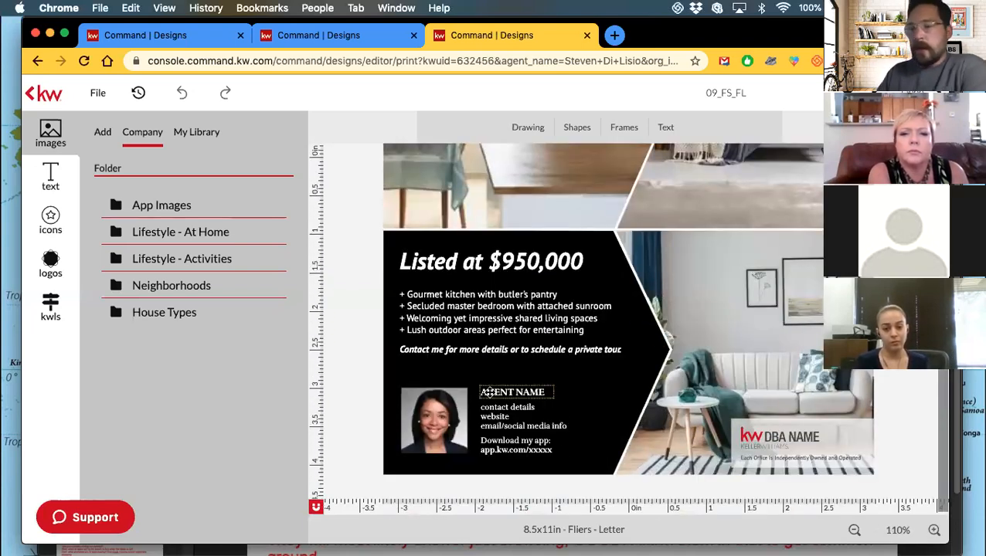
{"action": "left_click", "coordinate": [489, 393]}
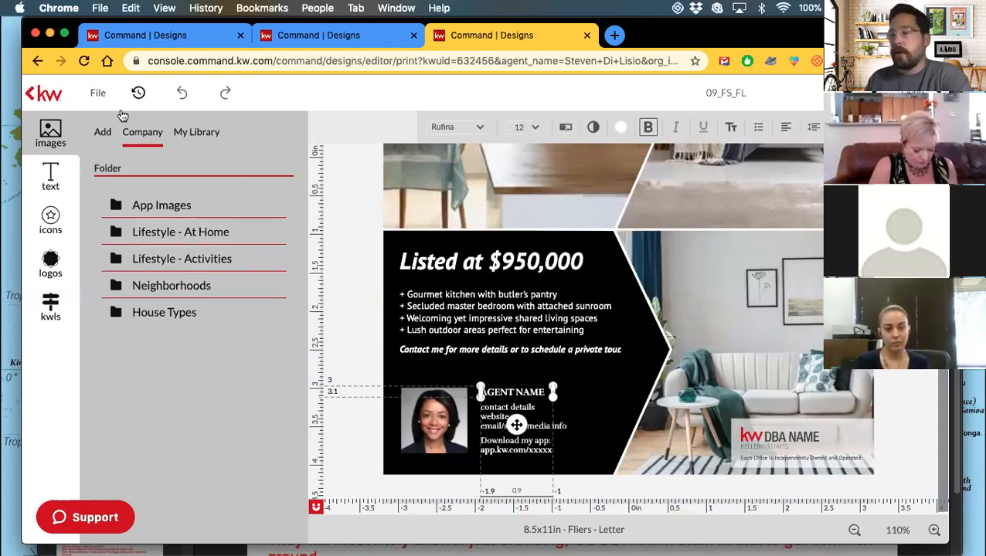
Replace AGENT NAME with the agent's saved name from Text > My Library.
{"action": "left_click", "coordinate": [194, 133]}
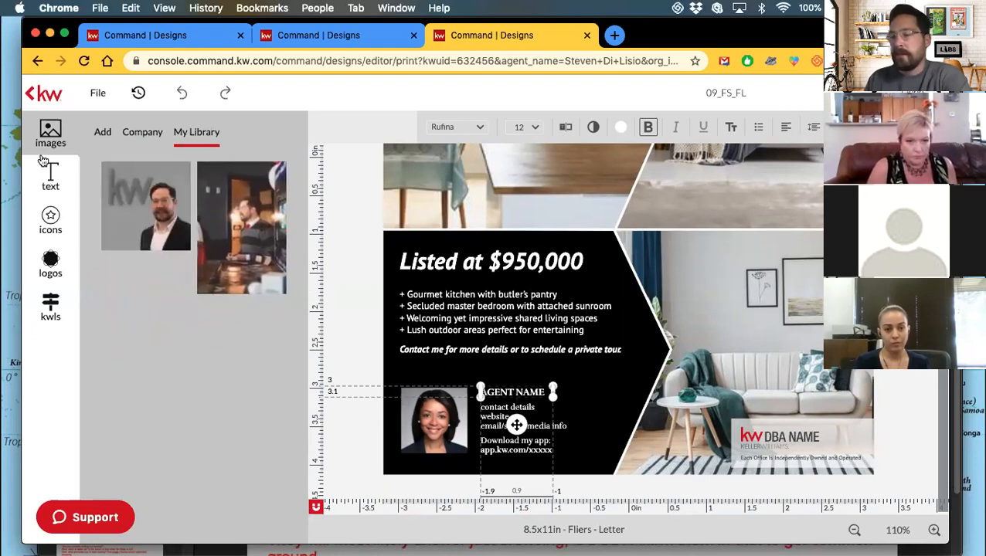
{"action": "left_click", "coordinate": [48, 179]}
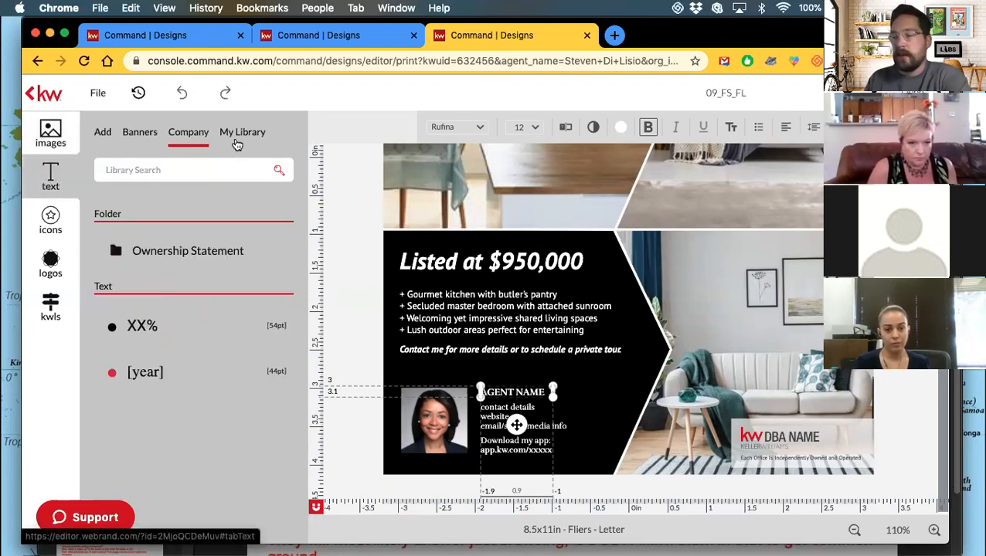
{"action": "left_click", "coordinate": [245, 133]}
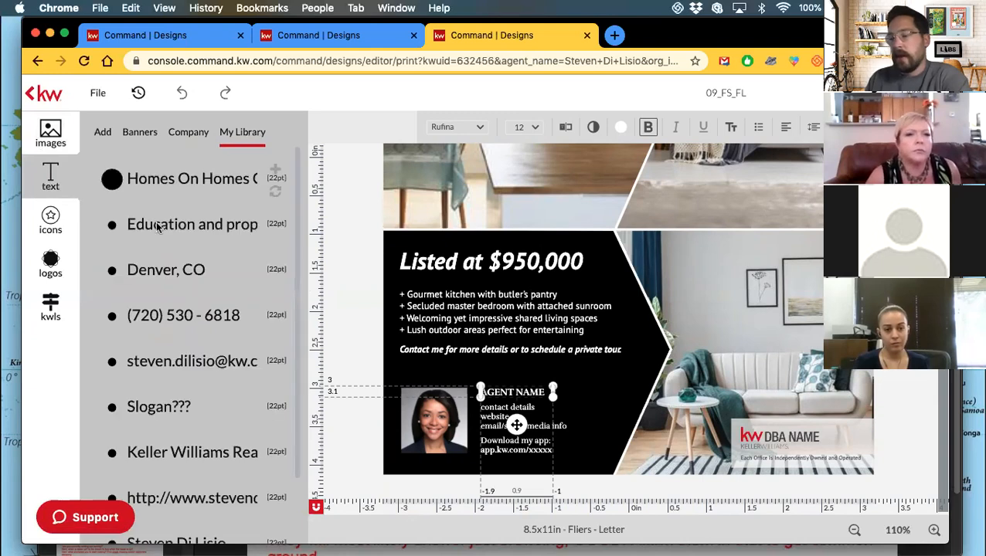
{"action": "scroll", "coordinate": [166, 355], "scroll_direction": "down", "scroll_amount": 3}
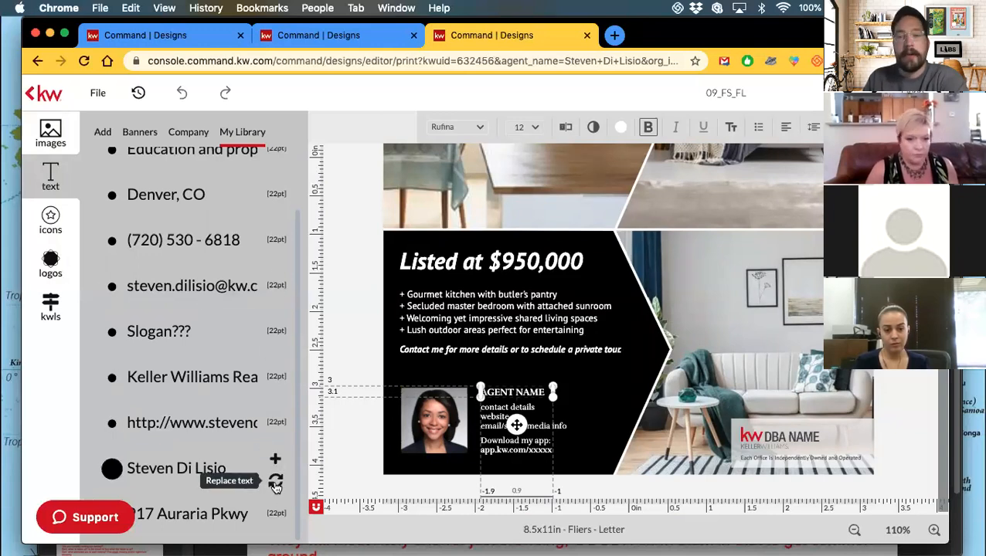
{"action": "left_click", "coordinate": [276, 484]}
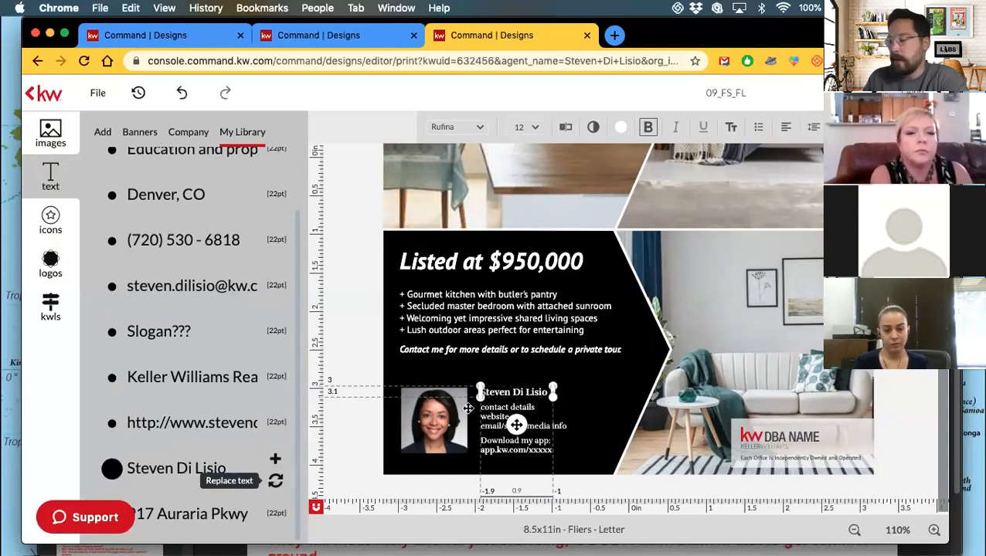
{"action": "left_click", "coordinate": [519, 409]}
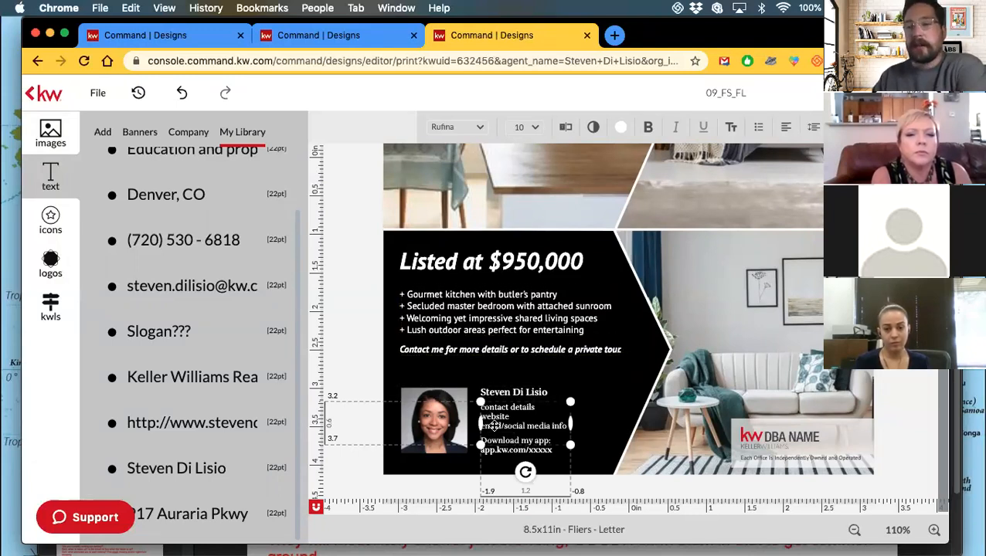
In Typewriter mode, overwrite the placeholder lines with the agent's phone number and website.
{"action": "left_click", "coordinate": [565, 132]}
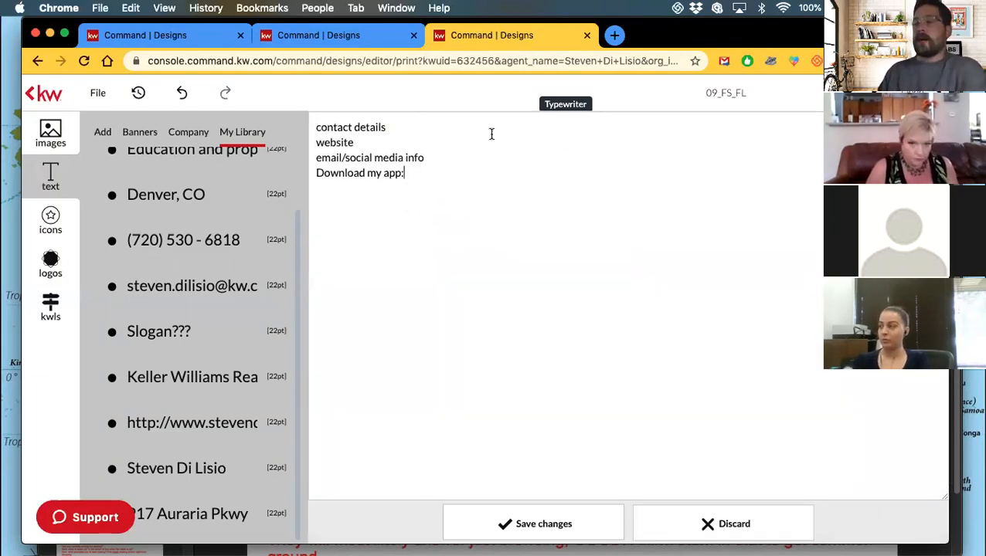
{"action": "left_click_drag", "start_coordinate": [385, 127], "coordinate": [301, 127]}
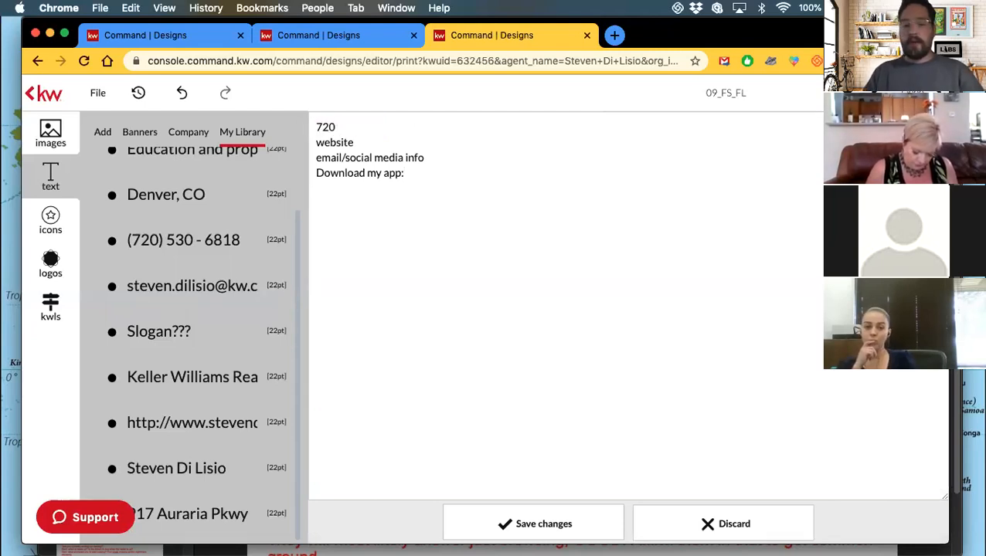
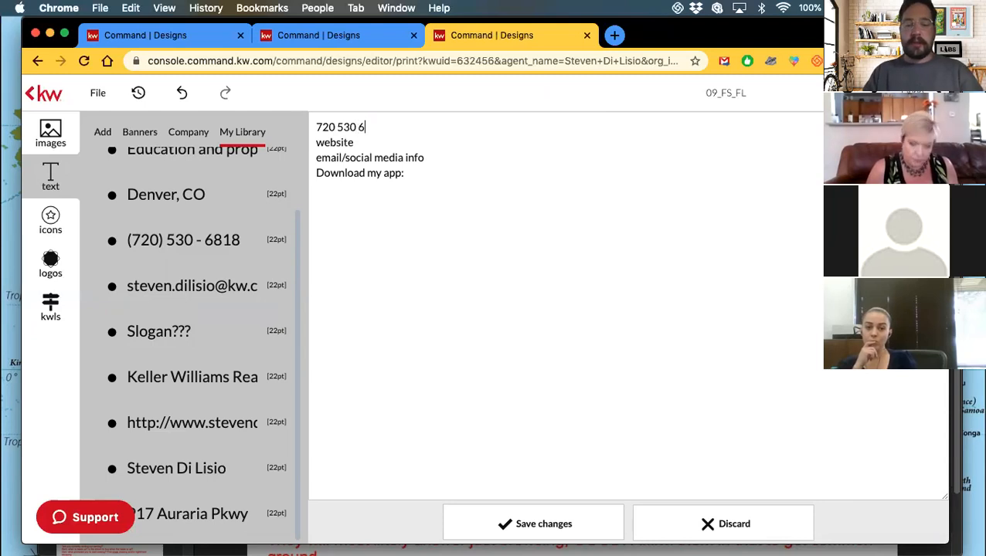
{"action": "double_click", "coordinate": [335, 142]}
{"action": "type", "text": "www.stevendilisio.xo"}
{"action": "type", "text": "om"}
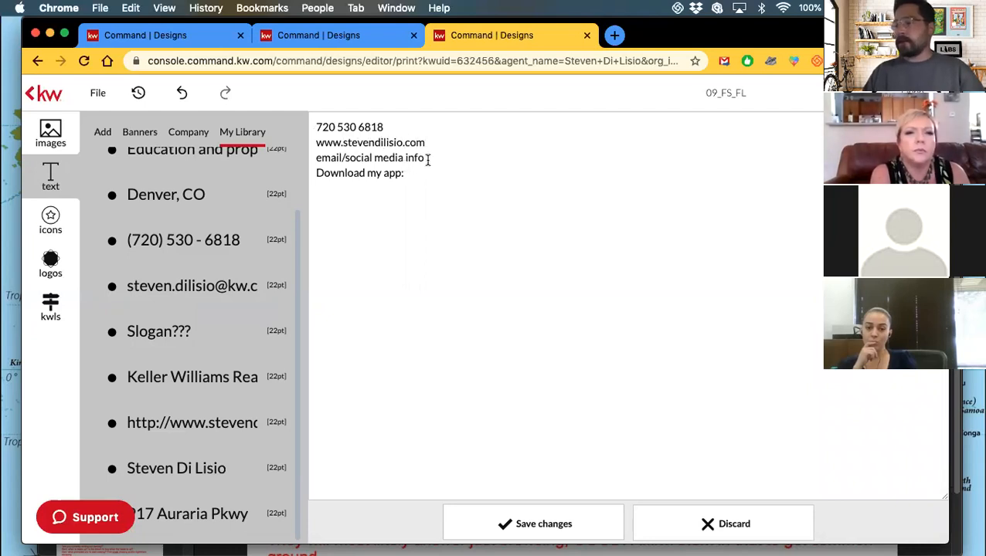
Replace the email/social line with the agent's Facebook page, delete Download my app, and save.
{"action": "left_click_drag", "start_coordinate": [427, 159], "coordinate": [318, 160]}
{"action": "key", "text": "BackSpace"}
{"action": "key", "text": "BackSpace"}
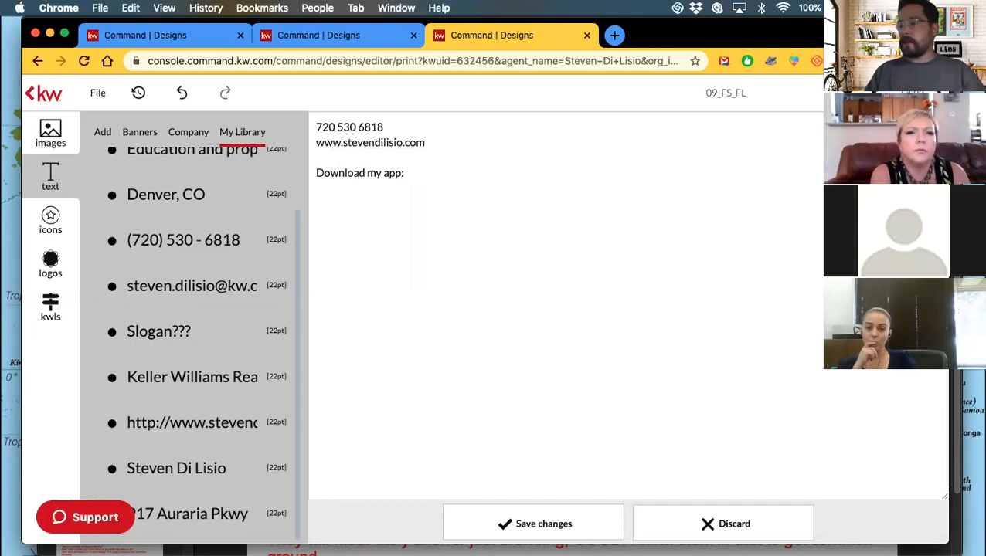
{"action": "type", "text": "fb.com/sdili"}
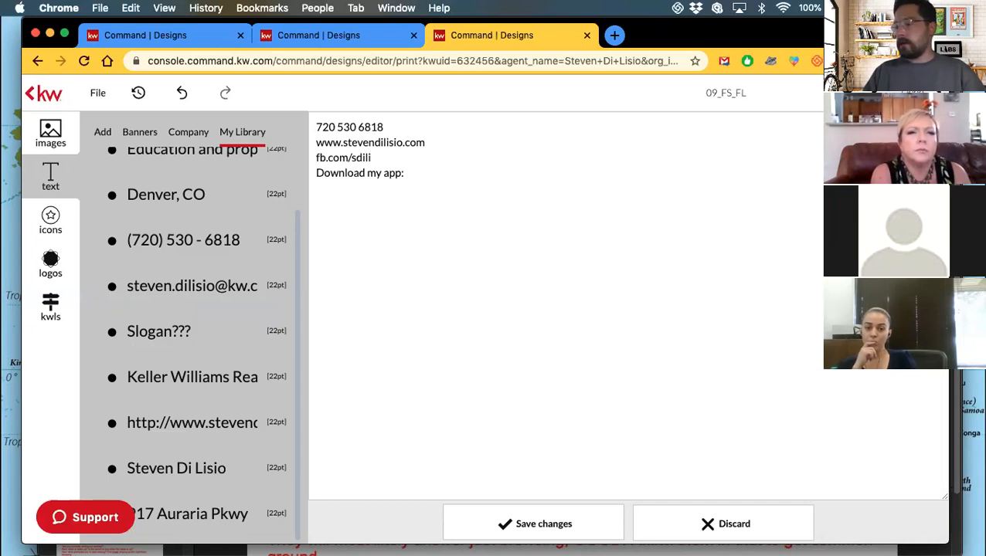
{"action": "type", "text": "sioRE"}
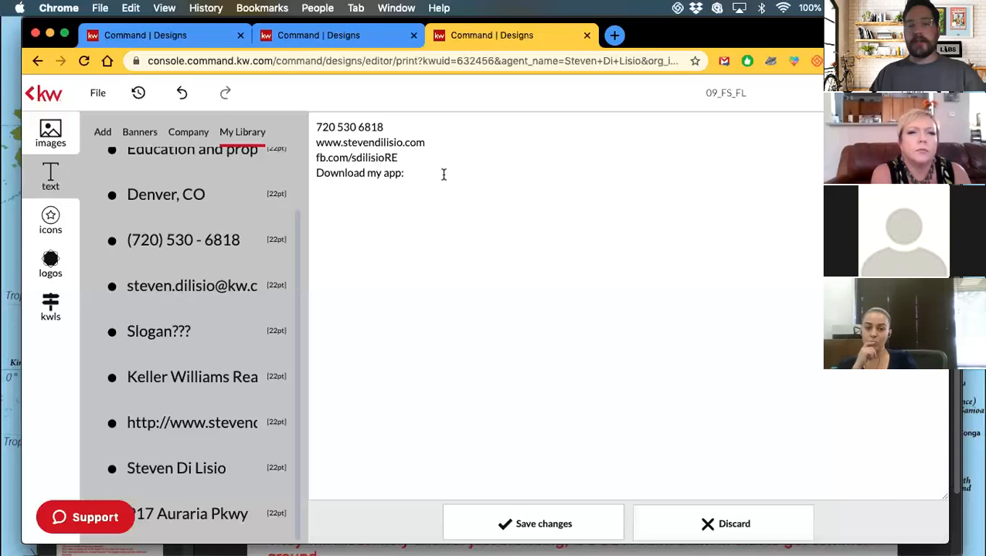
{"action": "key", "text": "BackSpace"}
{"action": "key", "text": "BackSpace"}
{"action": "key", "text": "BackSpace"}
{"action": "key", "text": "BackSpace"}
{"action": "key", "text": "BackSpace"}
{"action": "key", "text": "BackSpace"}
{"action": "key", "text": "BackSpace"}
{"action": "key", "text": "BackSpace"}
{"action": "key", "text": "BackSpace"}
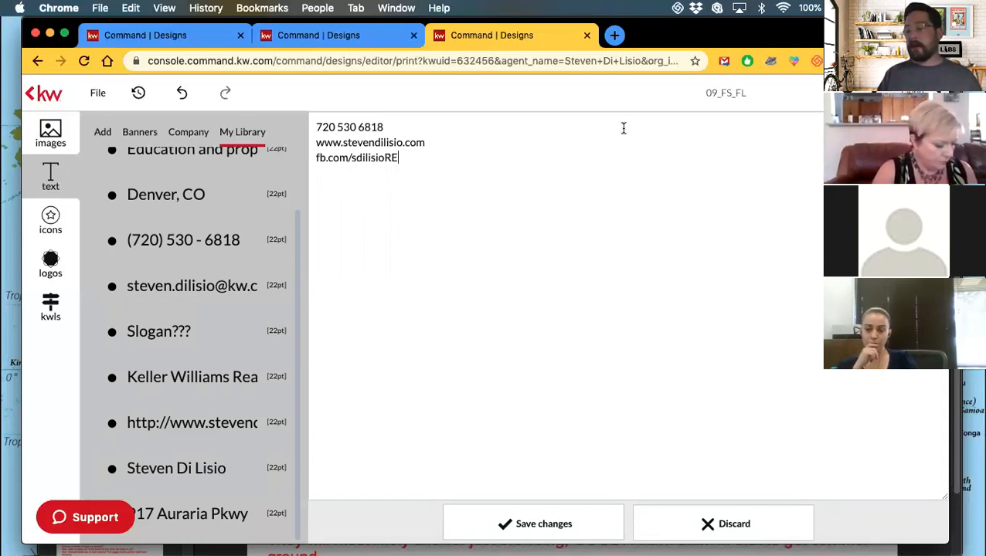
{"action": "left_click", "coordinate": [517, 523]}
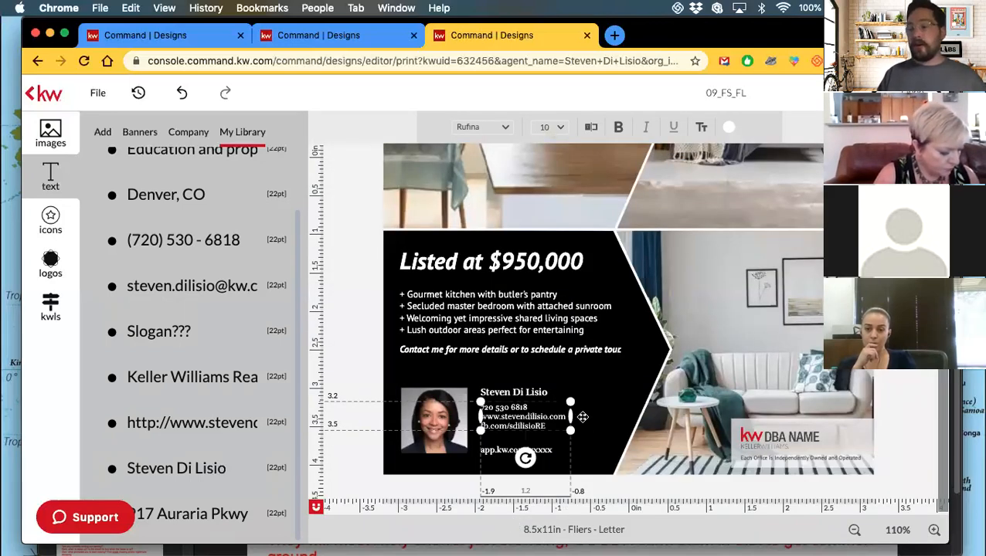
Replace the DBA NAME placeholder with the Keller Williams Realty Downtown logo from Logos > My Library.
{"action": "left_click", "coordinate": [752, 435]}
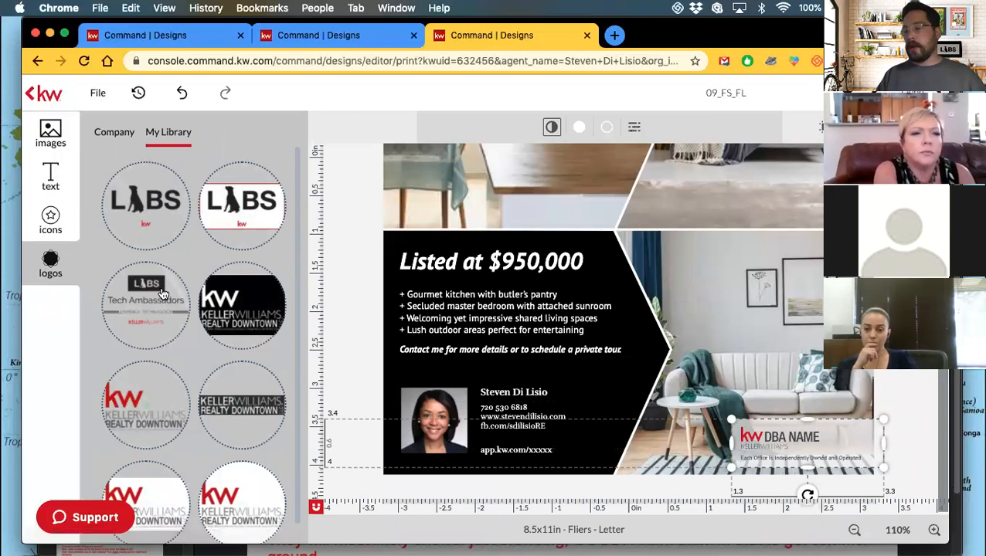
{"action": "scroll", "coordinate": [163, 294], "scroll_direction": "down", "scroll_amount": 1}
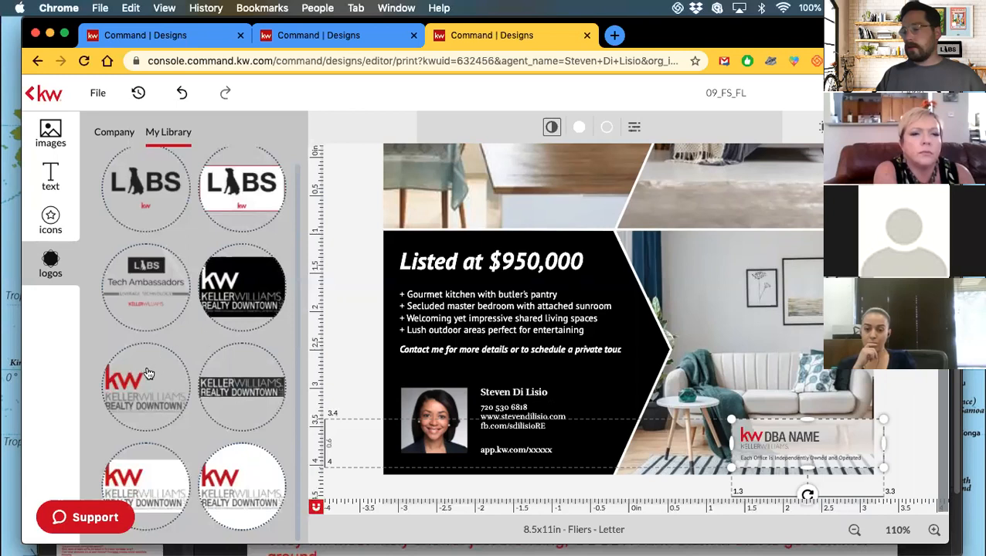
{"action": "left_click", "coordinate": [753, 437]}
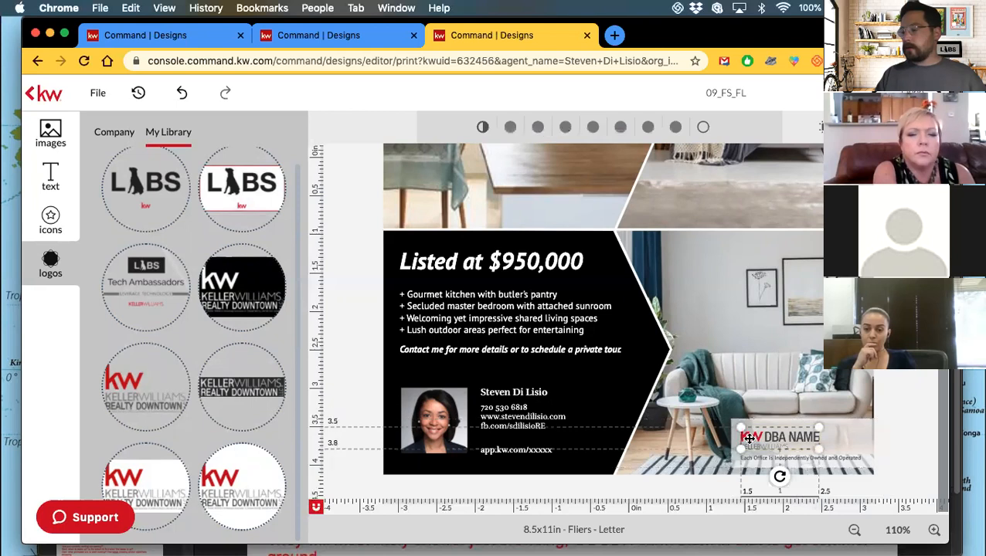
{"action": "mouse_move", "coordinate": [136, 366]}
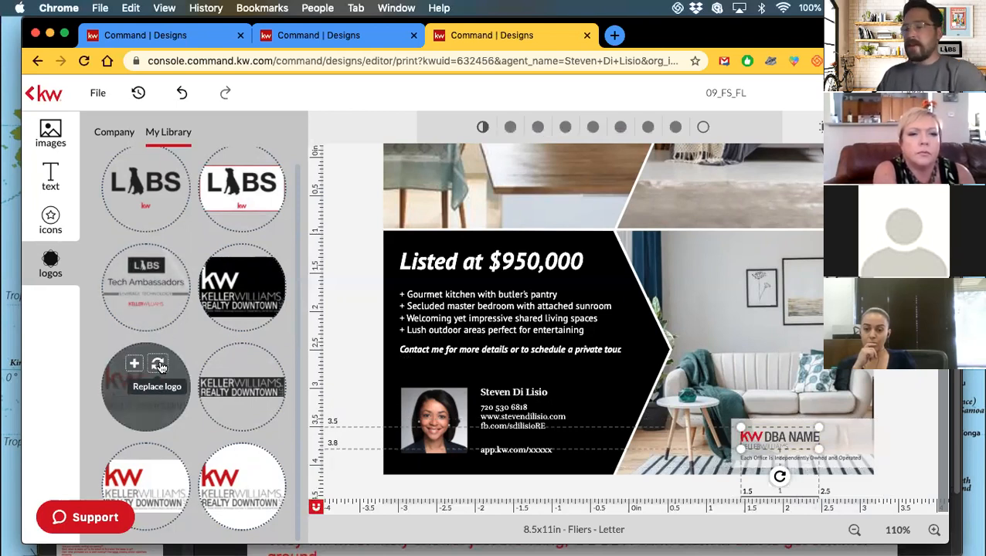
{"action": "left_click", "coordinate": [159, 365]}
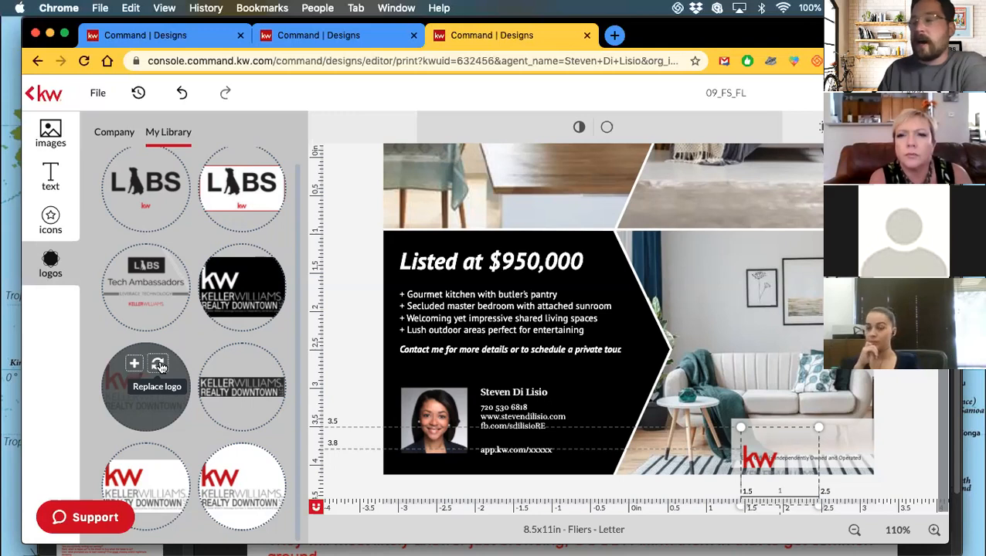
{"action": "left_click", "coordinate": [158, 366]}
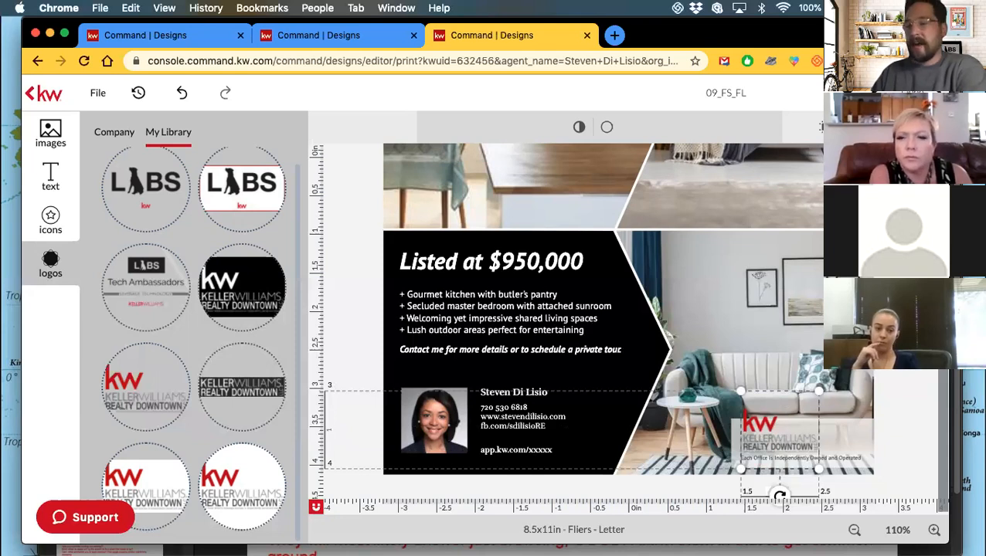
{"action": "key", "text": "Escape"}
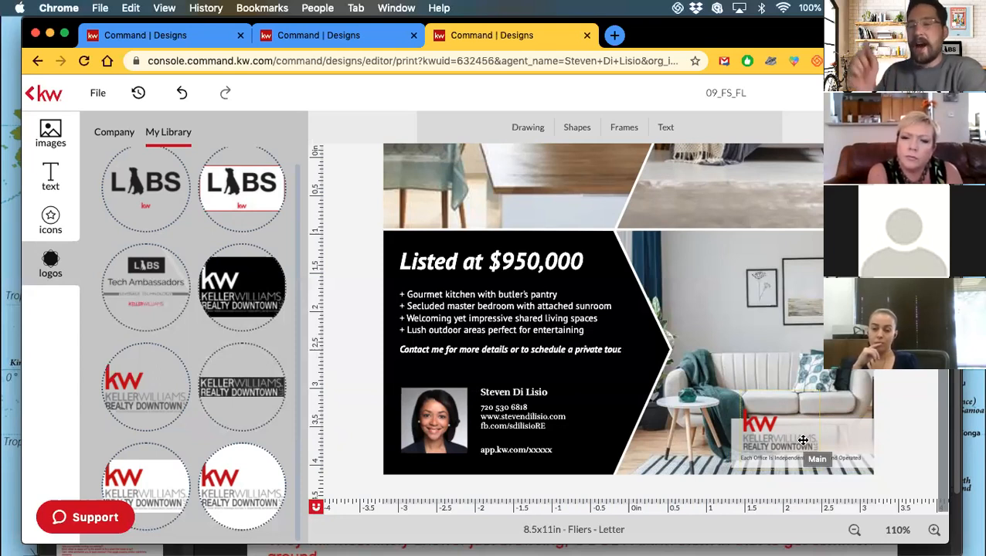
Select the new office logo and zoom in closely on the flier's lower-right panel.
{"action": "left_click", "coordinate": [857, 439]}
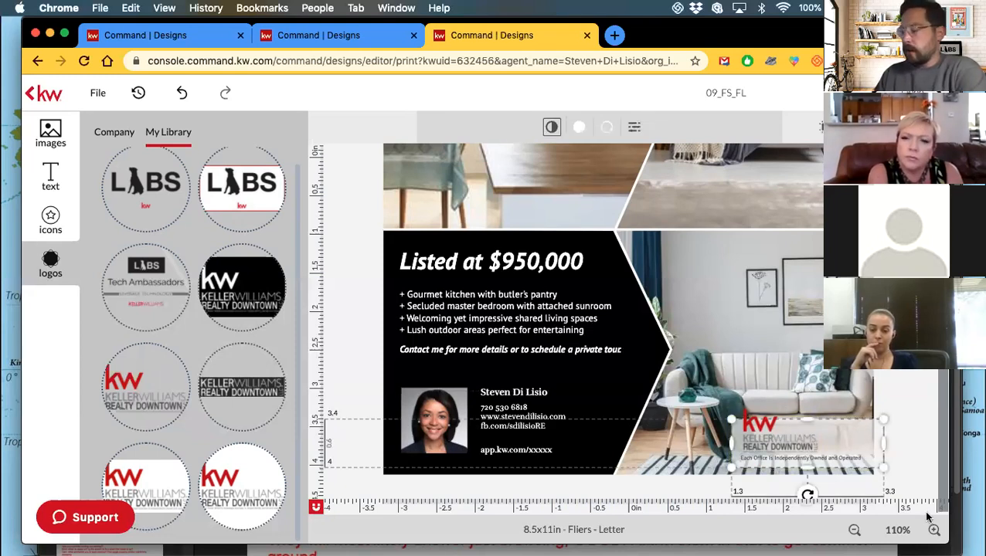
{"action": "left_click", "coordinate": [934, 531]}
{"action": "left_click", "coordinate": [934, 530]}
{"action": "left_click", "coordinate": [933, 531]}
{"action": "left_click", "coordinate": [934, 530]}
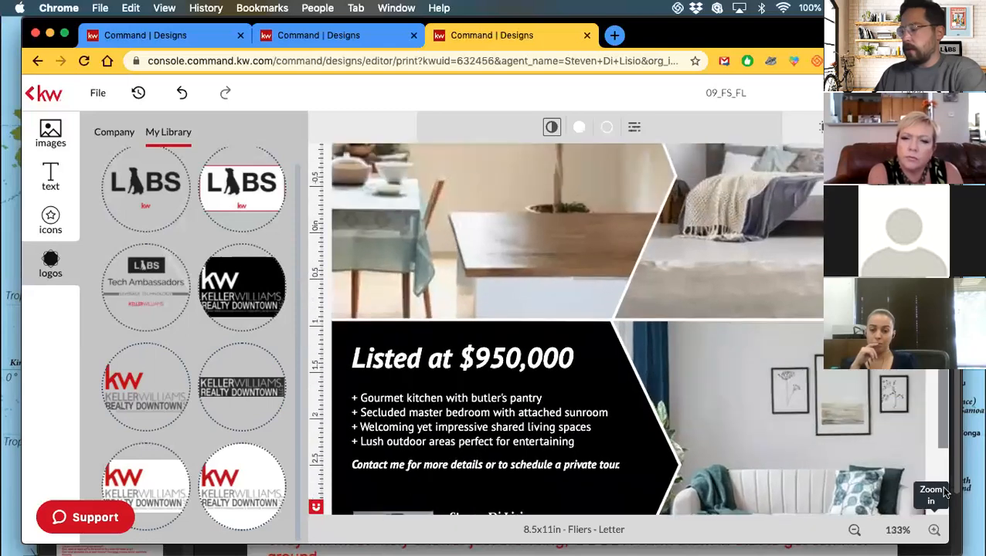
{"action": "scroll", "coordinate": [944, 392], "scroll_direction": "down", "scroll_amount": 5}
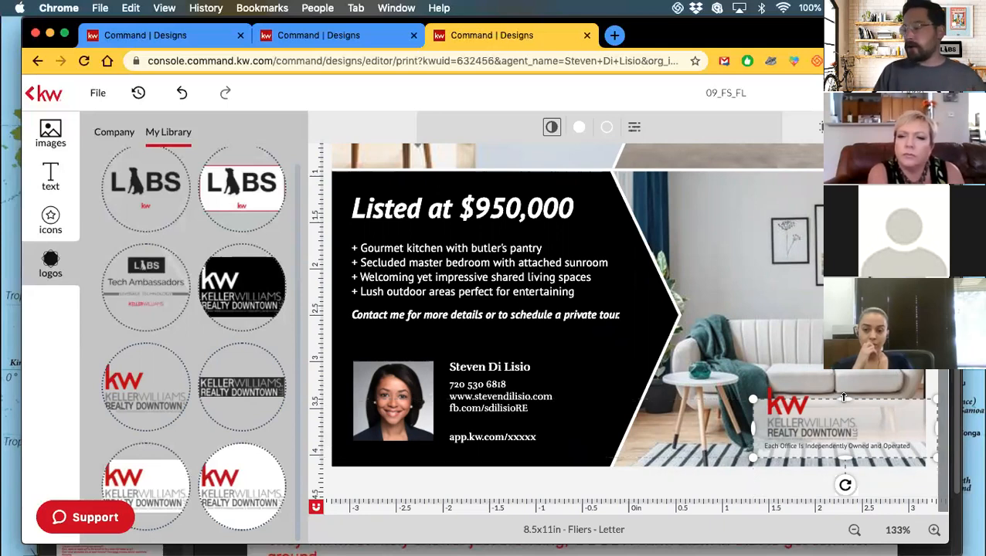
Enlarge the logo upward and shift it slightly right, centered above the disclaimer.
{"action": "left_click_drag", "start_coordinate": [844, 395], "coordinate": [841, 379]}
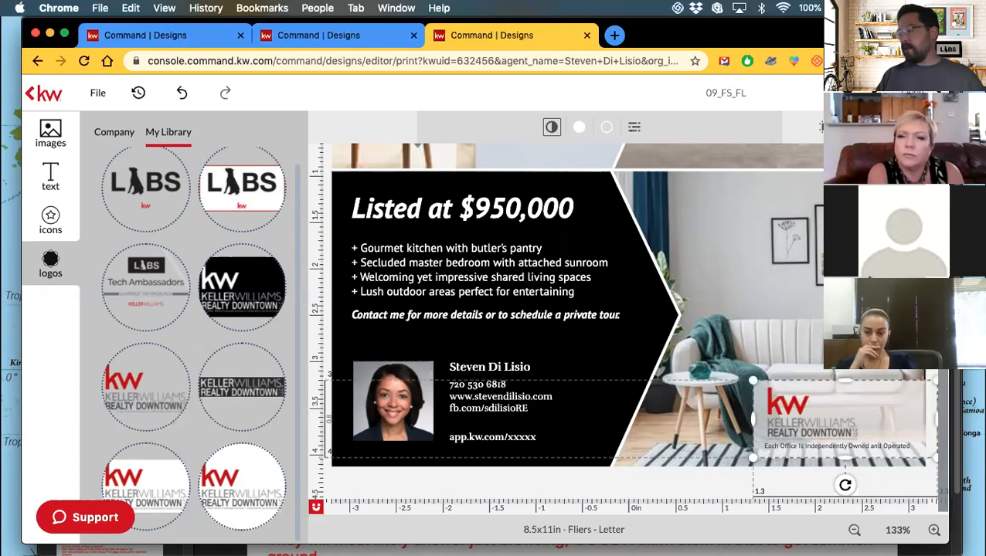
{"action": "left_click_drag", "start_coordinate": [789, 420], "coordinate": [815, 411]}
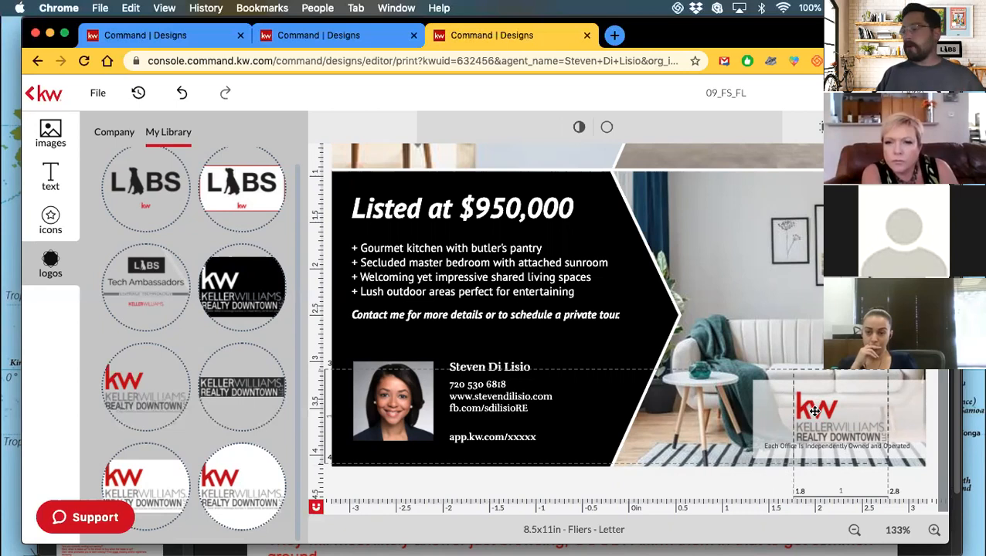
{"action": "mouse_move", "coordinate": [814, 411]}
{"action": "left_mouse_down"}
{"action": "mouse_move", "coordinate": [841, 408]}
{"action": "mouse_move", "coordinate": [821, 404]}
{"action": "left_mouse_up"}
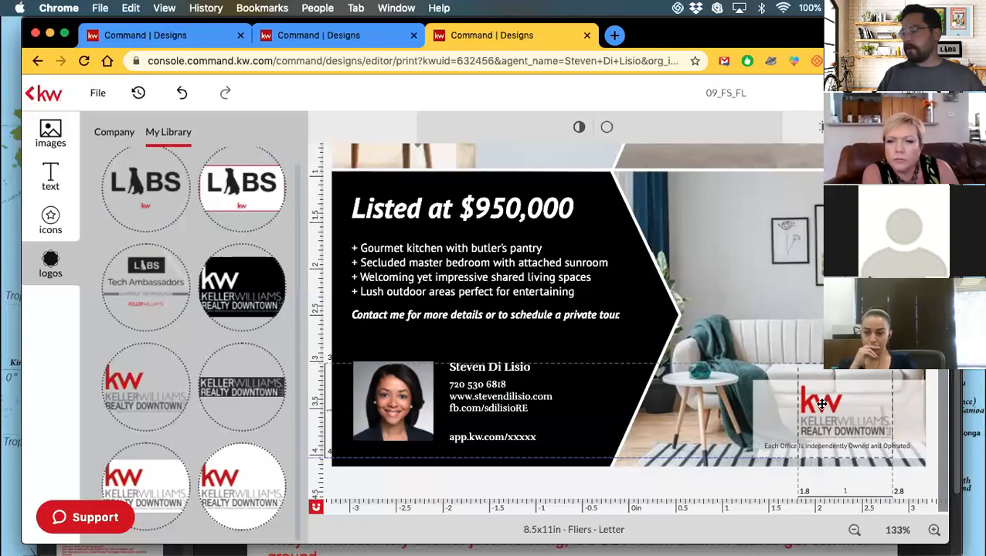
{"action": "left_click_drag", "start_coordinate": [821, 404], "coordinate": [822, 405]}
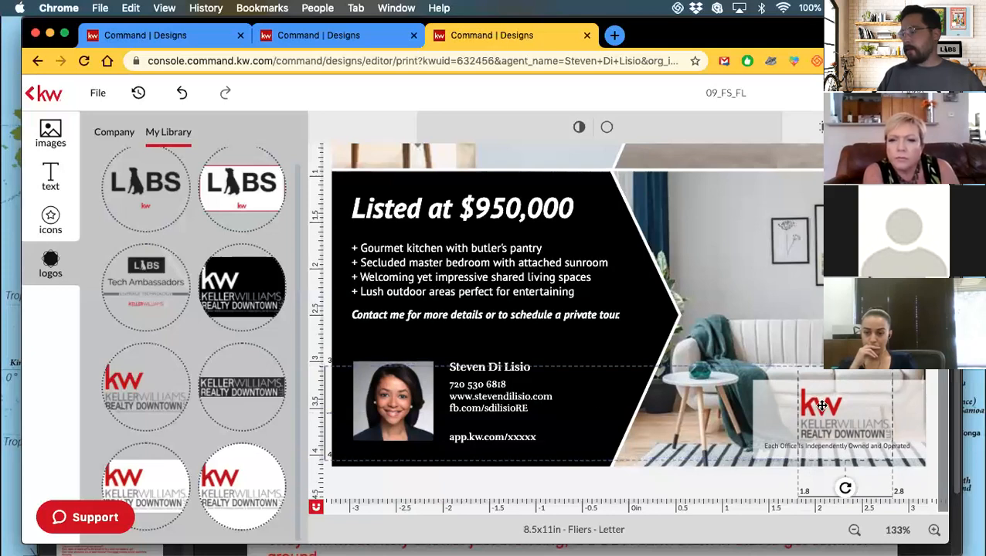
{"action": "left_click", "coordinate": [772, 298]}
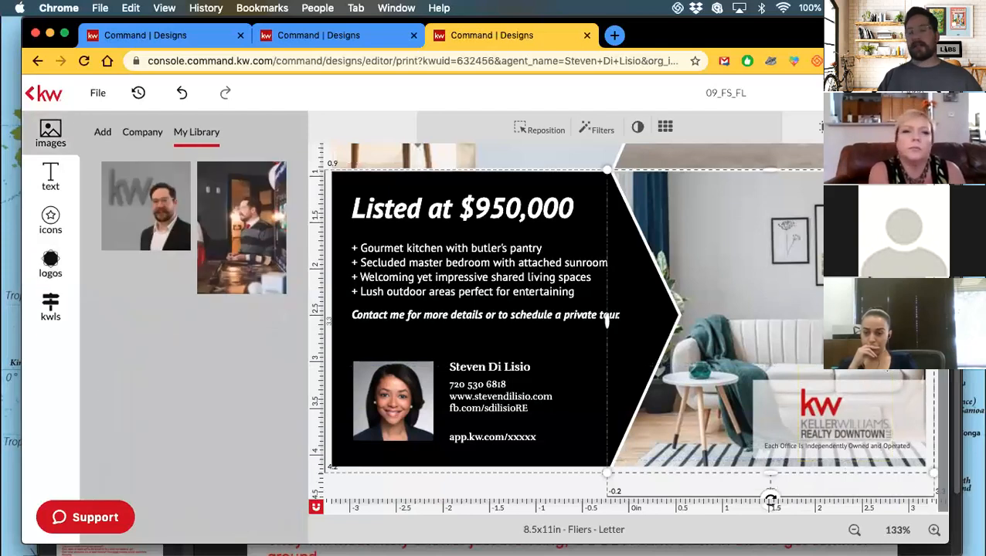
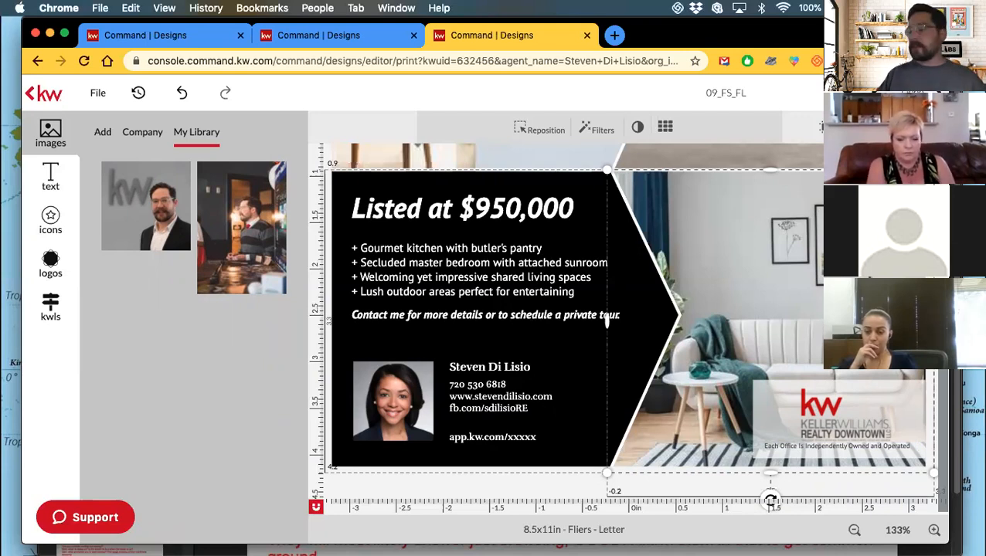
Delete the 'Each Office is Independently Owned and Operated' line beneath the KW logo.
{"action": "left_click", "coordinate": [840, 448]}
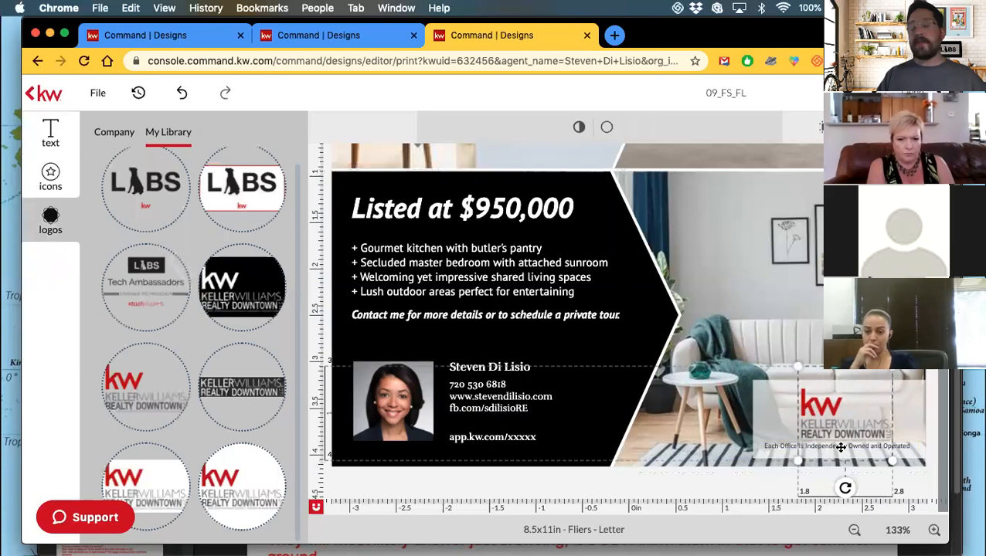
{"action": "left_click", "coordinate": [766, 446]}
{"action": "left_click_drag", "start_coordinate": [766, 447], "coordinate": [768, 447]}
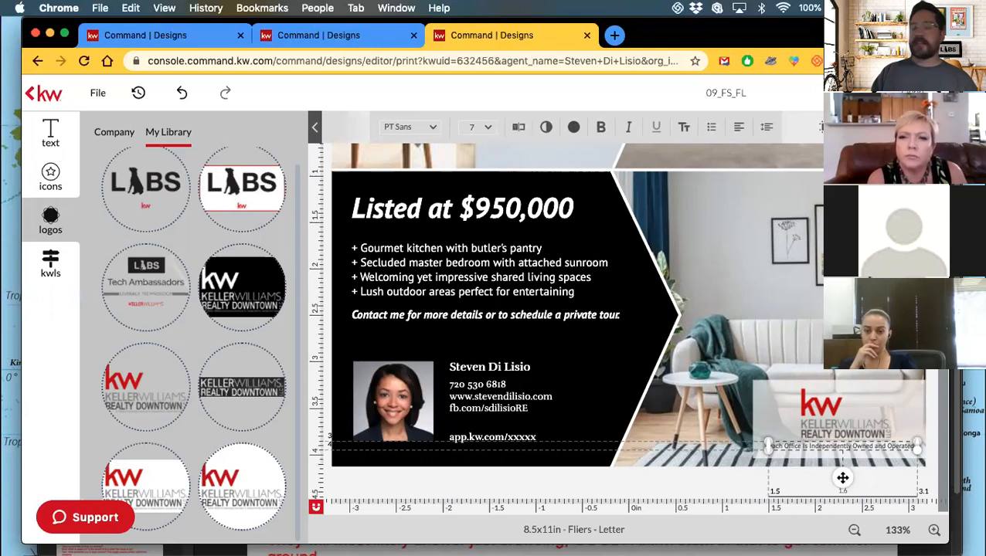
{"action": "key", "text": "BackSpace"}
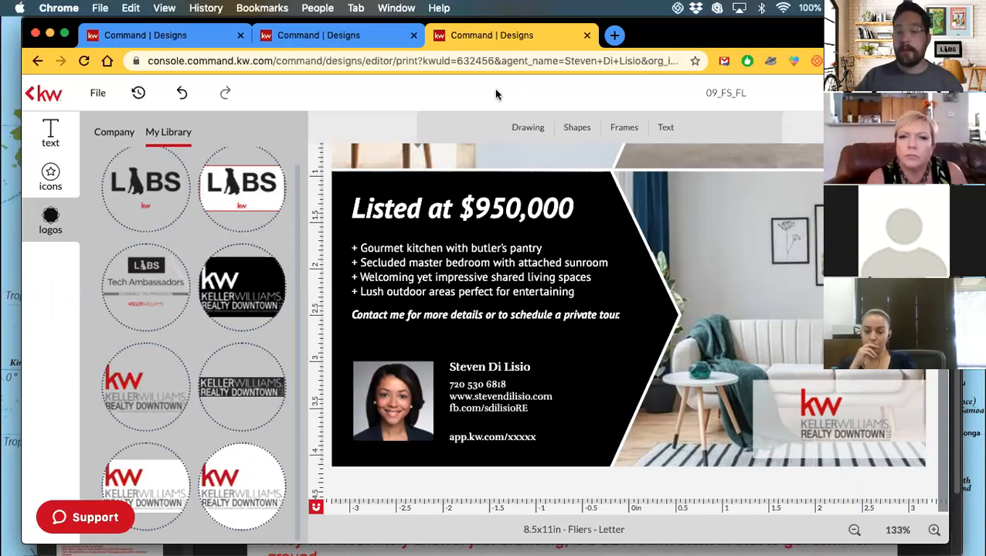
Undo the deletion to restore the disclaimer line and briefly check Previous Versions.
{"action": "left_click", "coordinate": [184, 94]}
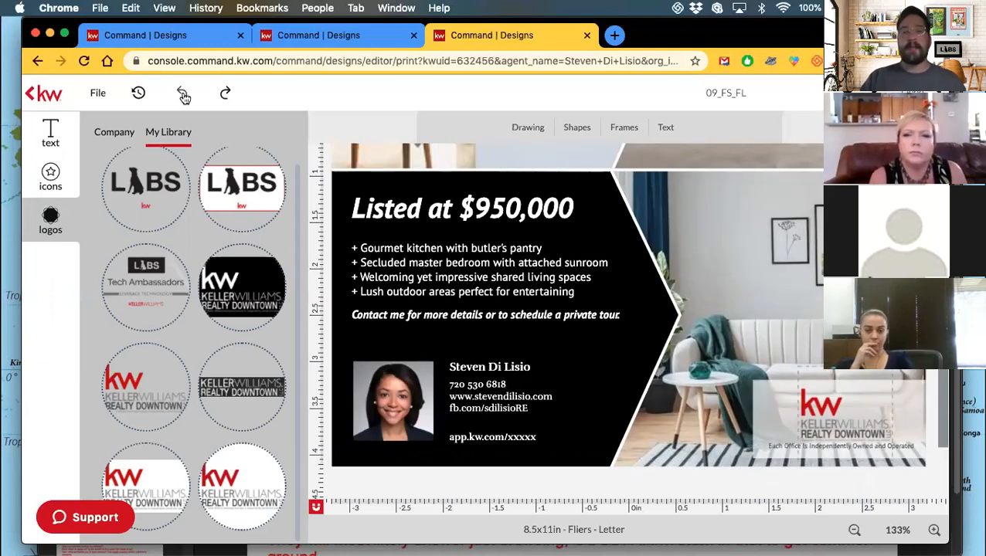
{"action": "left_click", "coordinate": [139, 93]}
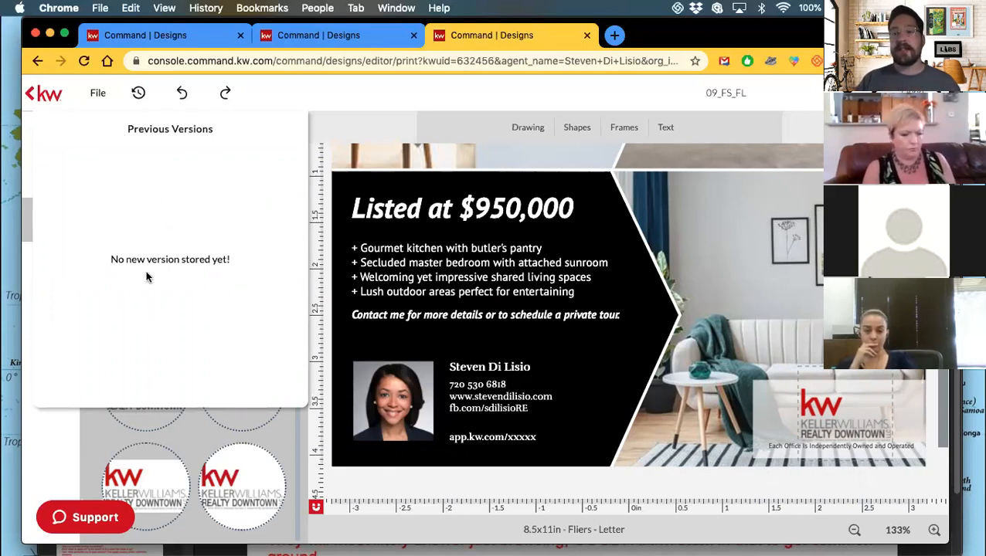
{"action": "left_click", "coordinate": [138, 92]}
{"action": "left_click", "coordinate": [93, 92]}
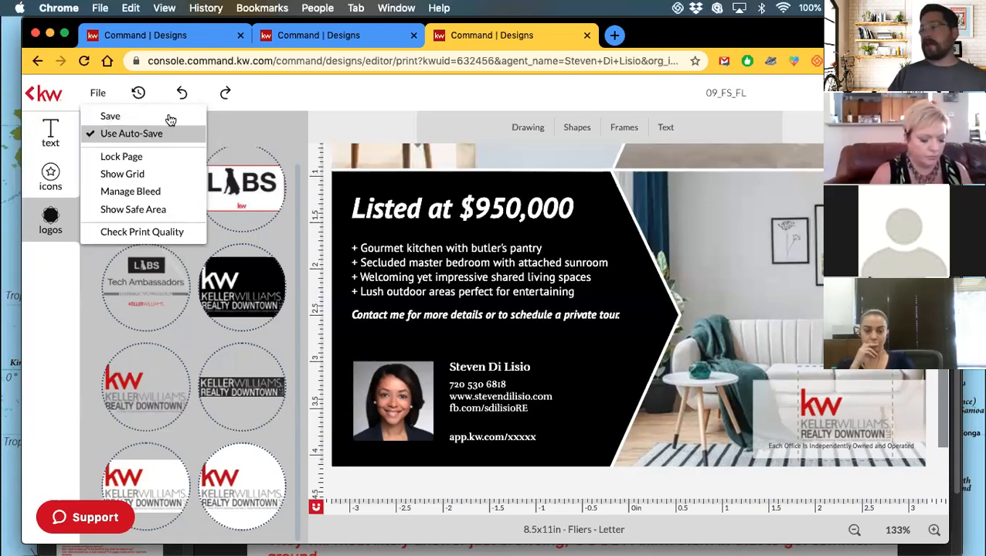
Rename the template from 09_FS_FL to 'Listing Flyer Template'.
{"action": "left_click", "coordinate": [289, 106]}
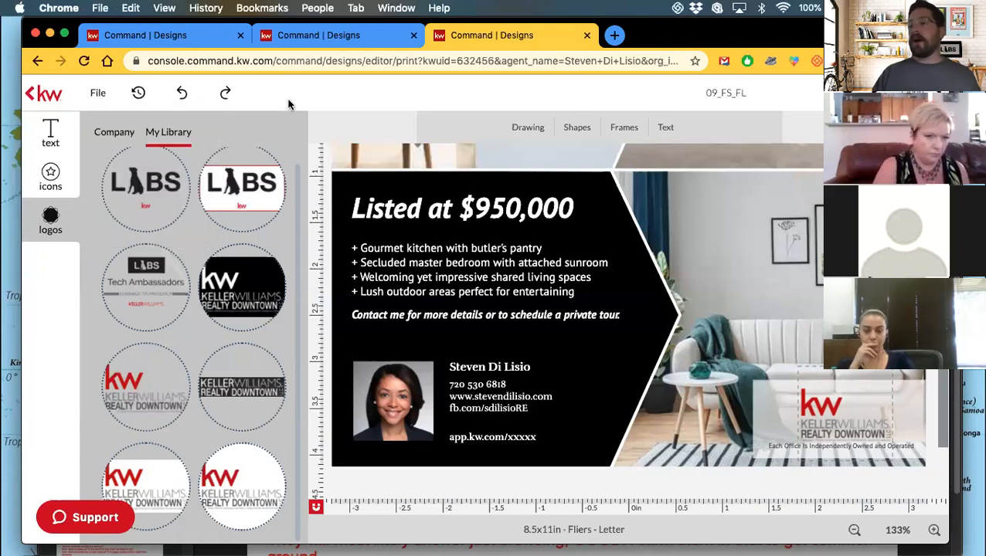
{"action": "left_click", "coordinate": [712, 93]}
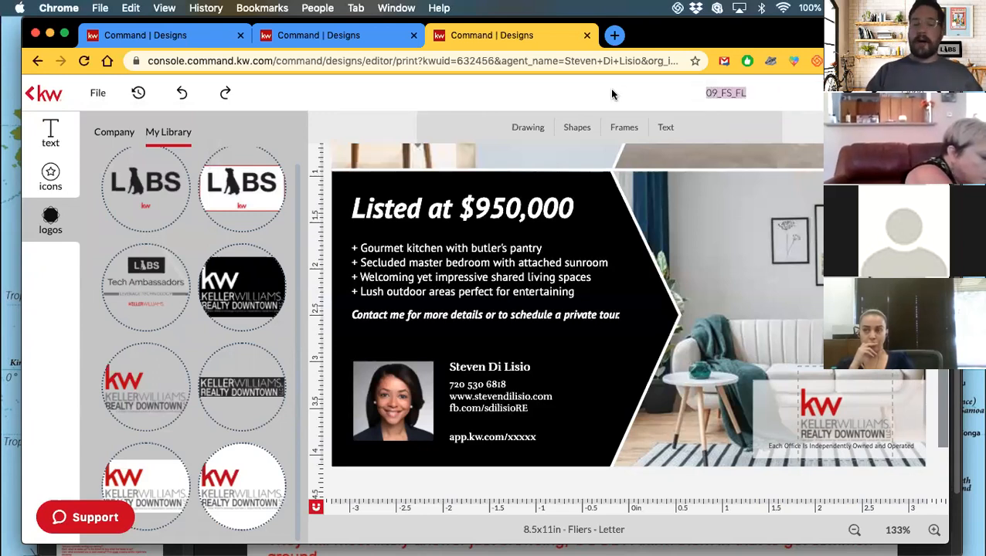
{"action": "type", "text": "Listin"}
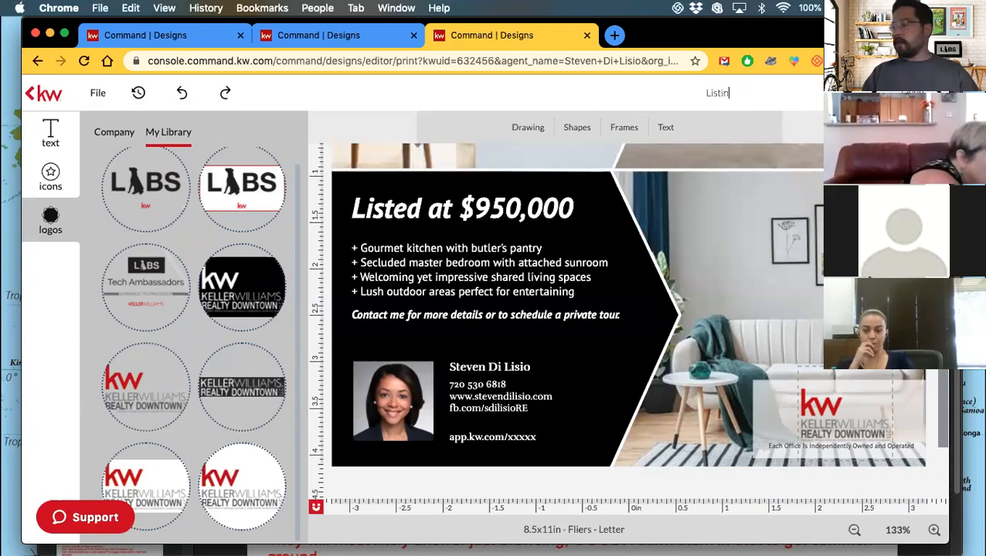
{"action": "type", "text": "g Flyer Template"}
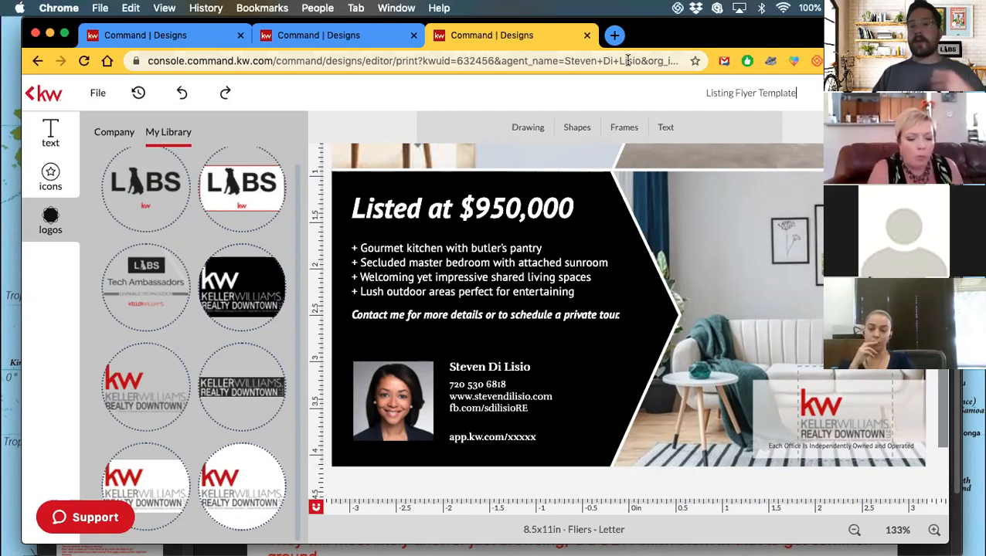
{"action": "key", "text": "Return"}
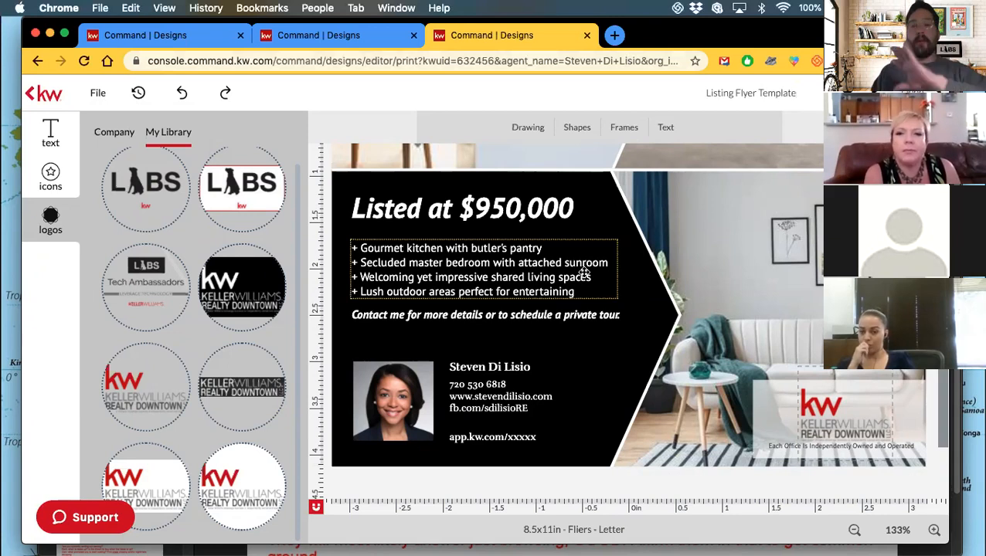
Select the agent headshot on the flyer to bring up the personal Images library.
{"action": "left_click", "coordinate": [637, 319]}
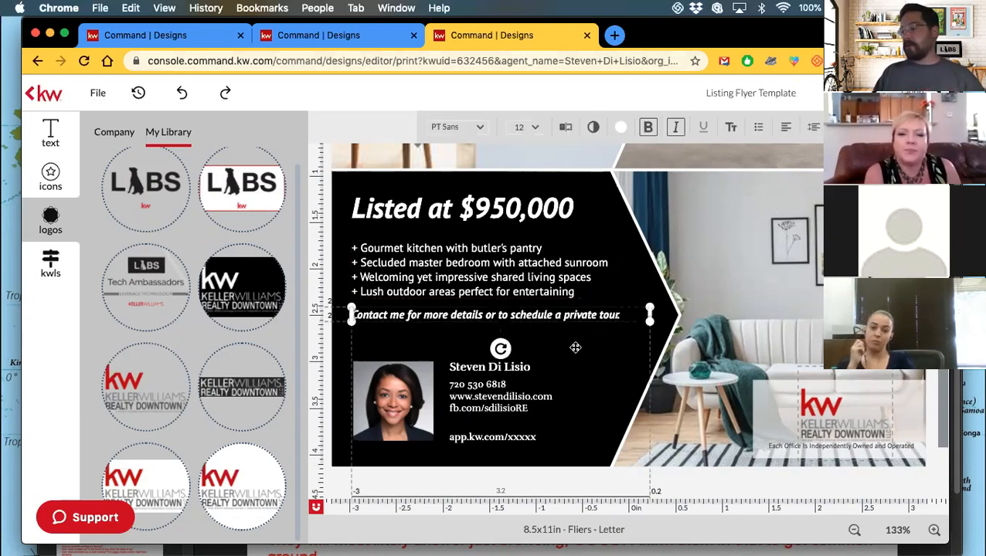
{"action": "left_click", "coordinate": [492, 218]}
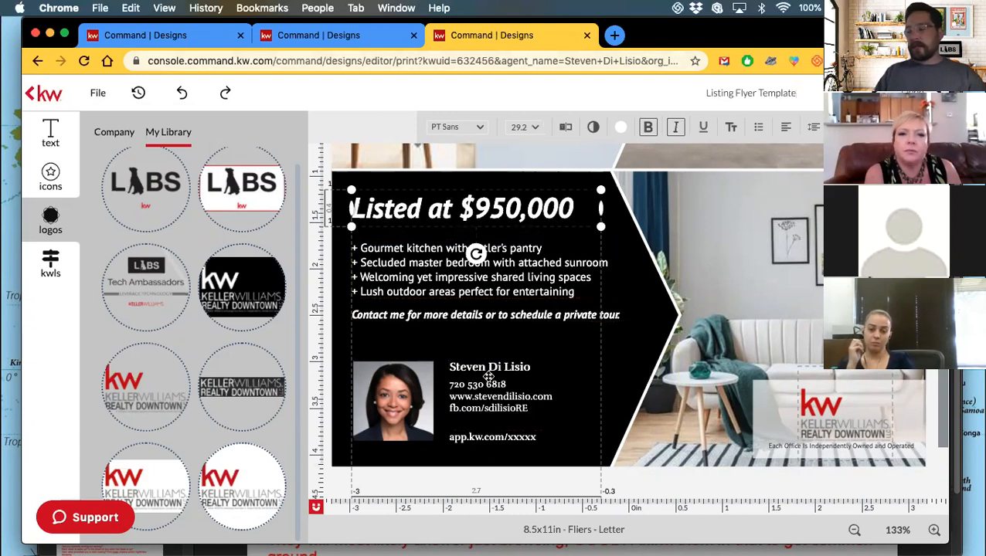
{"action": "left_click", "coordinate": [400, 396]}
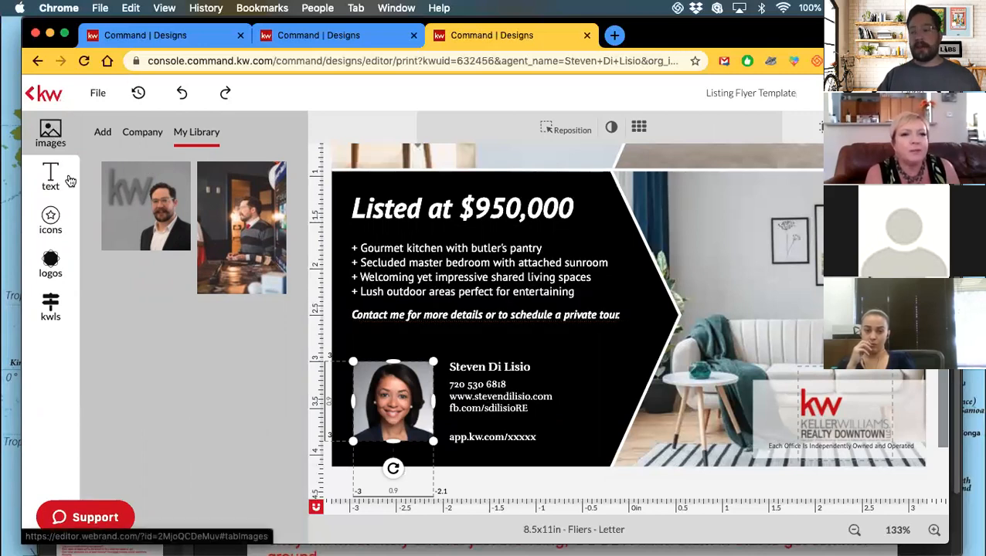
{"action": "mouse_move", "coordinate": [240, 221]}
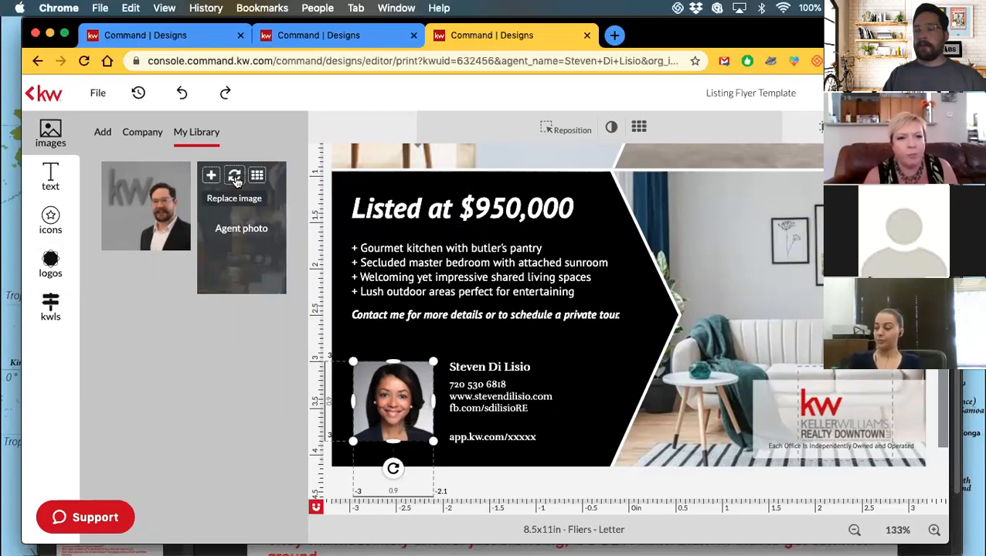
Replace the agent headshot with the library photo and delete the stray extra image placeholder.
{"action": "left_click", "coordinate": [235, 177]}
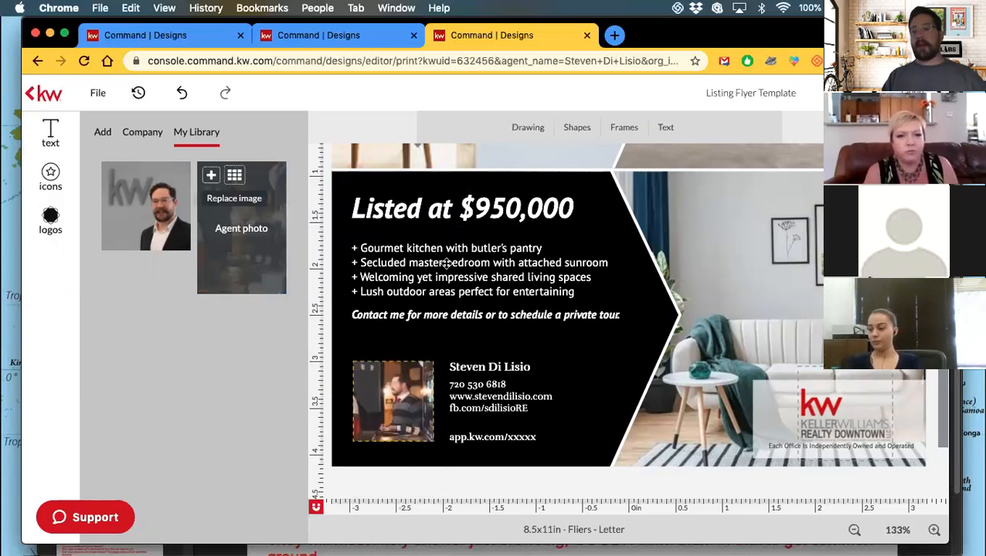
{"action": "left_click", "coordinate": [587, 386]}
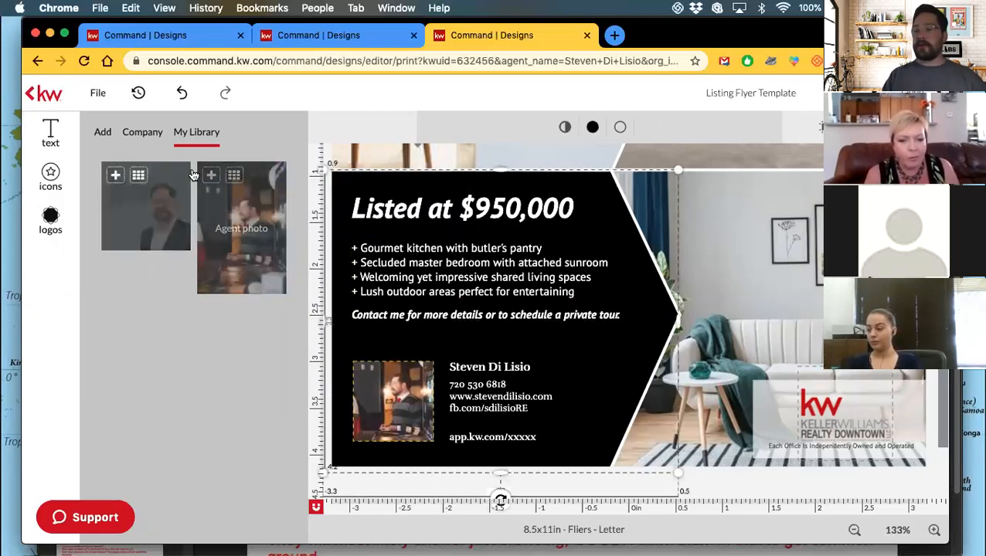
{"action": "left_click", "coordinate": [211, 176]}
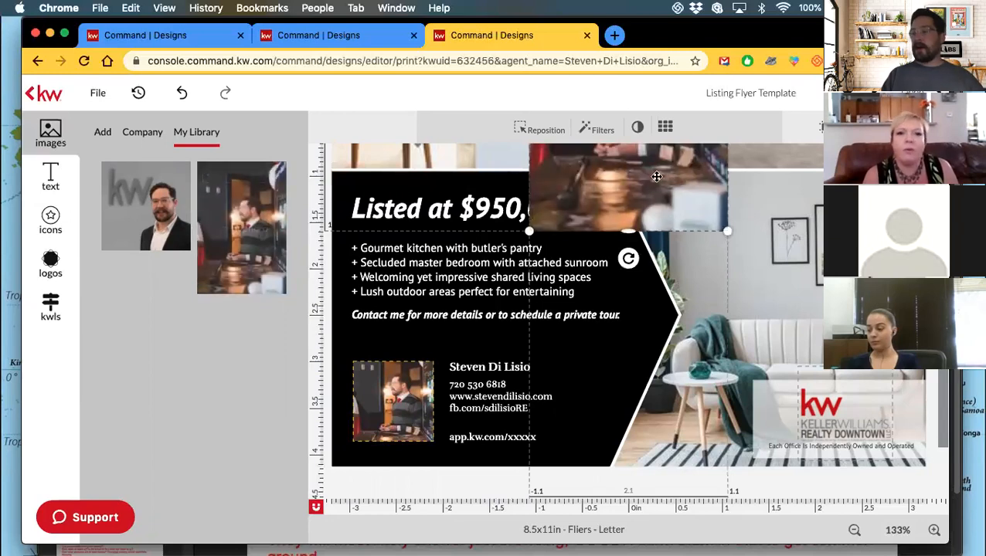
{"action": "left_click_drag", "start_coordinate": [656, 177], "coordinate": [569, 381]}
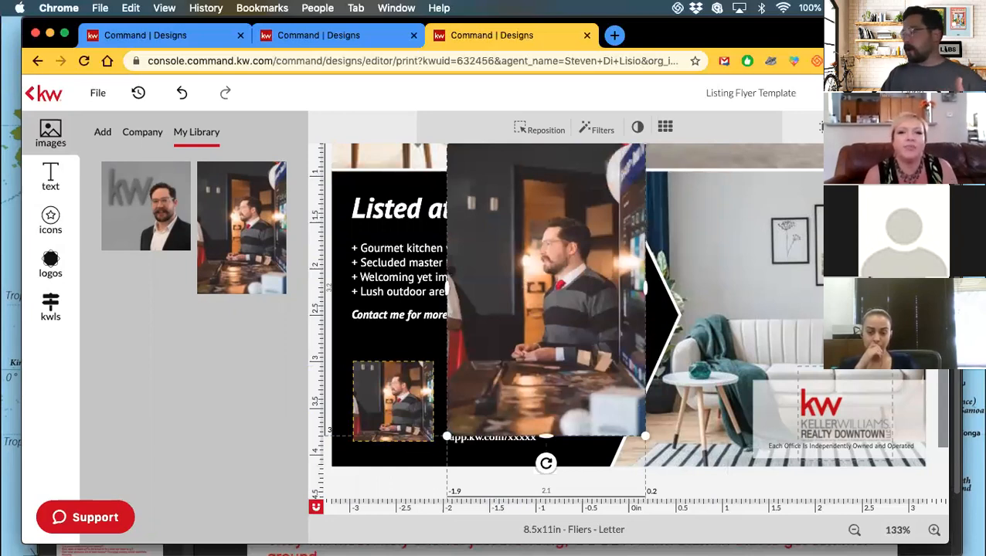
{"action": "key", "text": "Delete"}
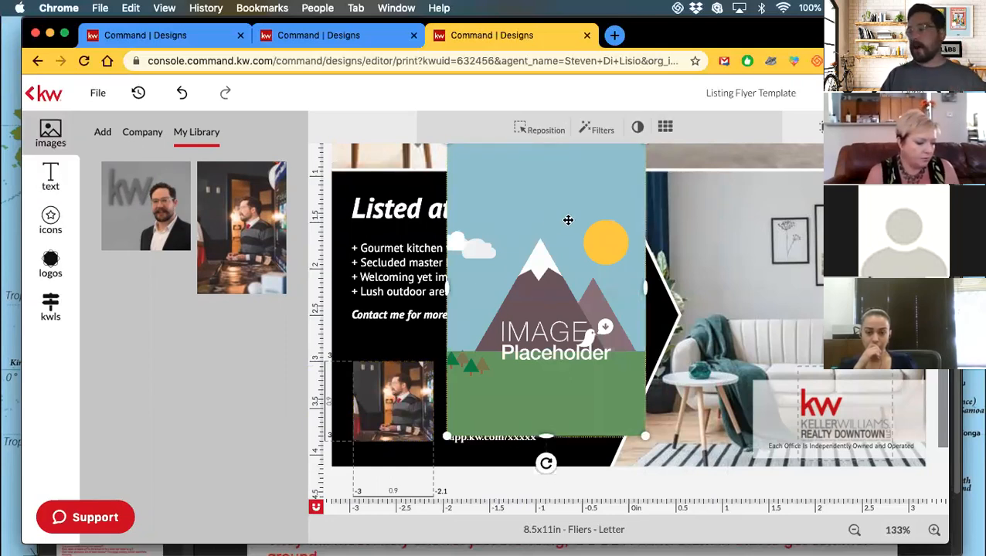
{"action": "left_click", "coordinate": [602, 193]}
{"action": "key", "text": "Delete"}
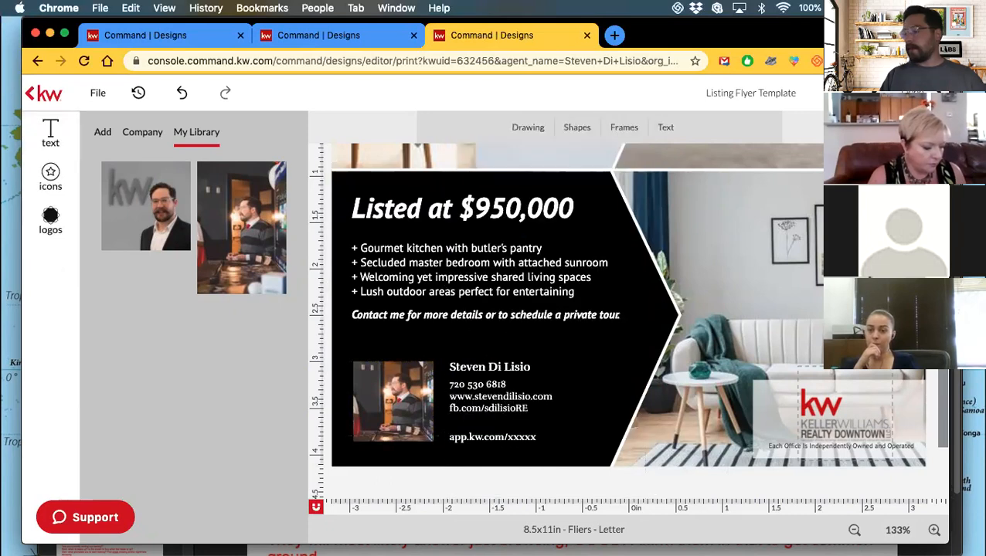
Reposition the agent photo in its frame, enlarging it and shifting it down.
{"action": "left_click", "coordinate": [397, 381]}
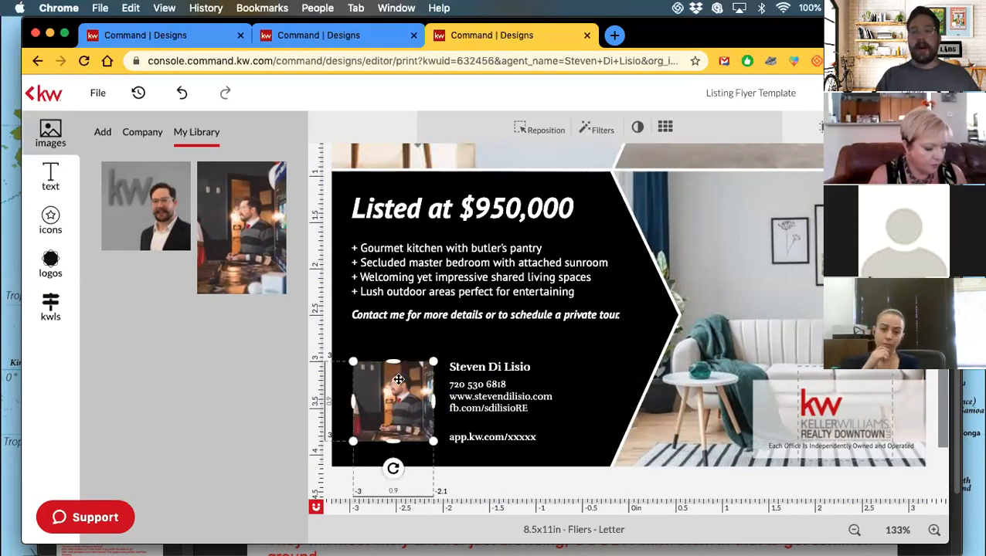
{"action": "left_click", "coordinate": [550, 133]}
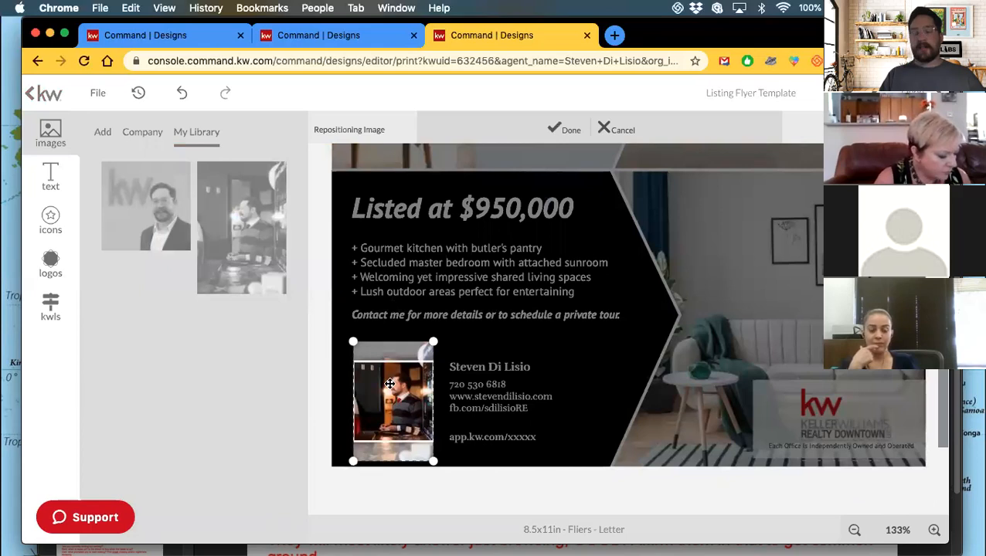
{"action": "mouse_move", "coordinate": [389, 384]}
{"action": "left_mouse_down"}
{"action": "mouse_move", "coordinate": [387, 411]}
{"action": "mouse_move", "coordinate": [388, 383]}
{"action": "left_mouse_up"}
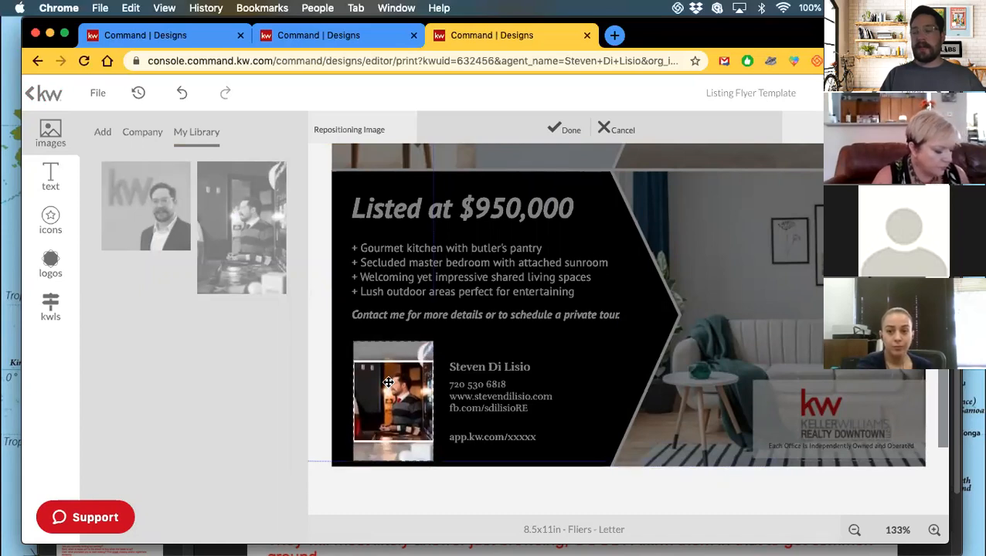
{"action": "left_click_drag", "start_coordinate": [352, 340], "coordinate": [326, 319]}
{"action": "left_click_drag", "start_coordinate": [382, 384], "coordinate": [382, 417]}
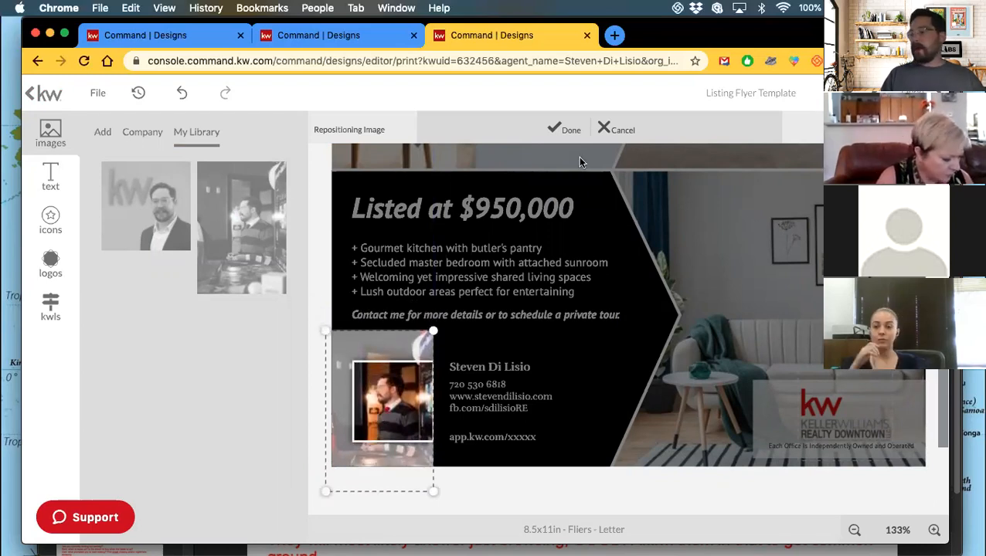
{"action": "left_click", "coordinate": [568, 130]}
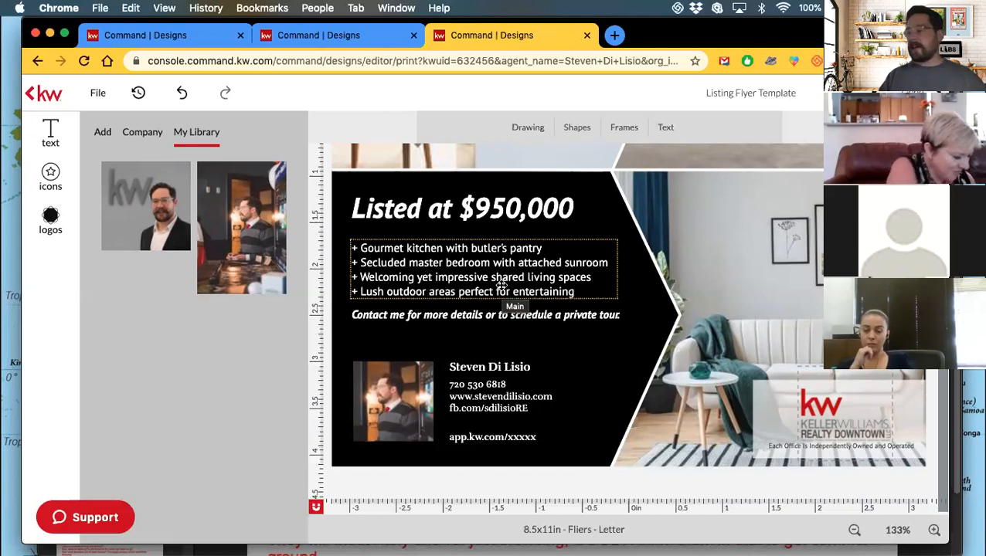
Save the Listing Flyer Template with File > Save.
{"action": "scroll", "coordinate": [500, 286], "scroll_direction": "up", "scroll_amount": 3}
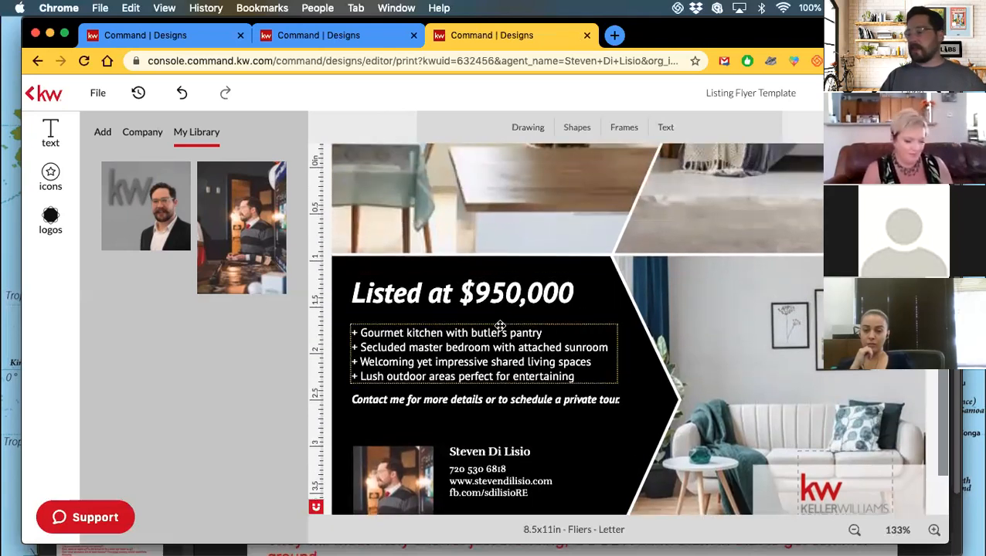
{"action": "scroll", "coordinate": [486, 302], "scroll_direction": "up", "scroll_amount": 10}
{"action": "scroll", "coordinate": [500, 326], "scroll_direction": "up", "scroll_amount": 3}
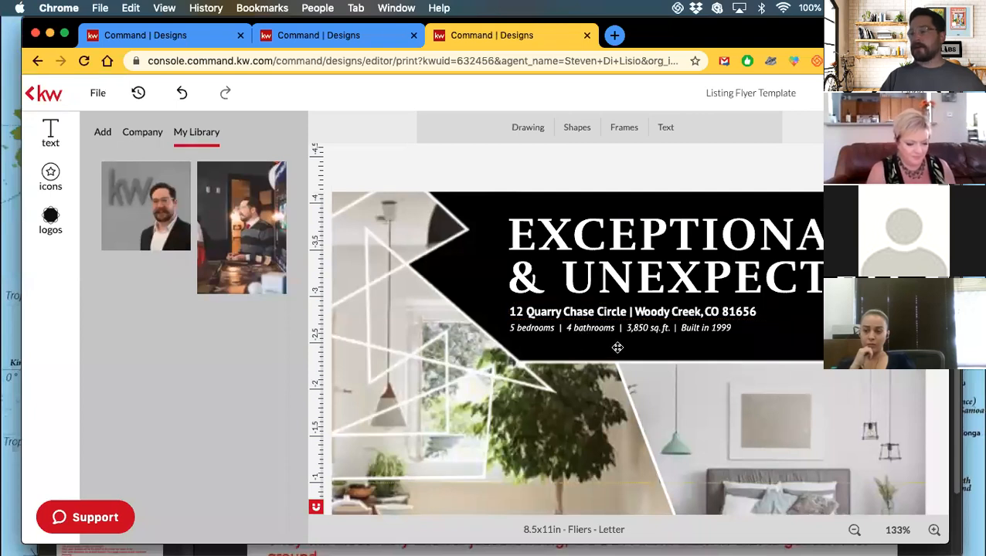
{"action": "scroll", "coordinate": [616, 345], "scroll_direction": "down", "scroll_amount": 2}
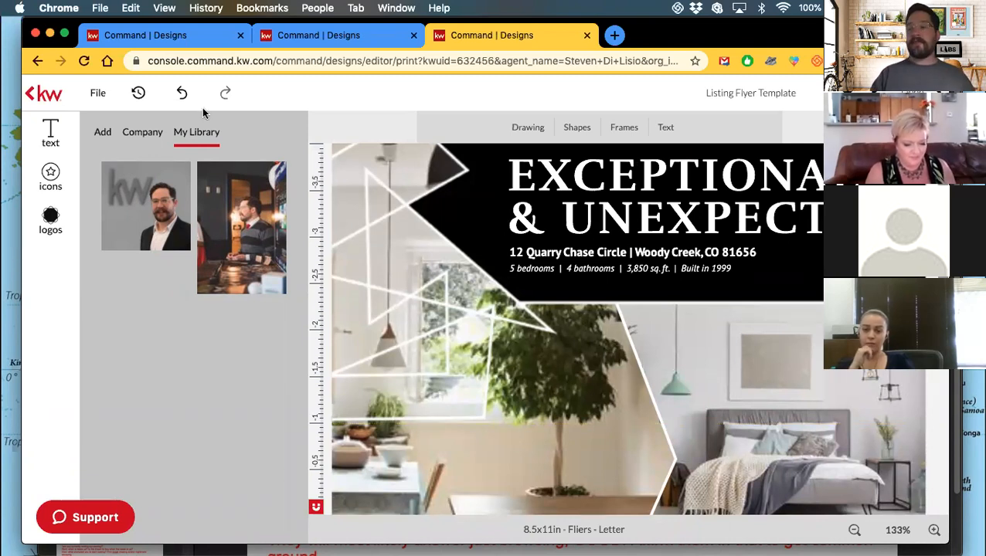
{"action": "left_click", "coordinate": [96, 92]}
{"action": "left_click", "coordinate": [111, 116]}
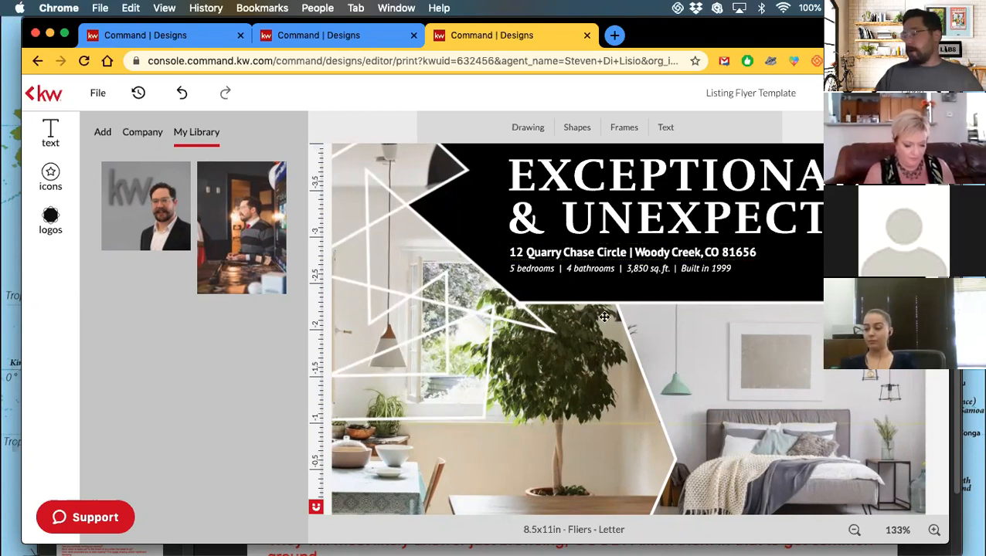
Zoom out three levels to view the whole flyer.
{"action": "scroll", "coordinate": [604, 317], "scroll_direction": "down", "scroll_amount": 2}
{"action": "scroll", "coordinate": [604, 317], "scroll_direction": "up", "scroll_amount": 1}
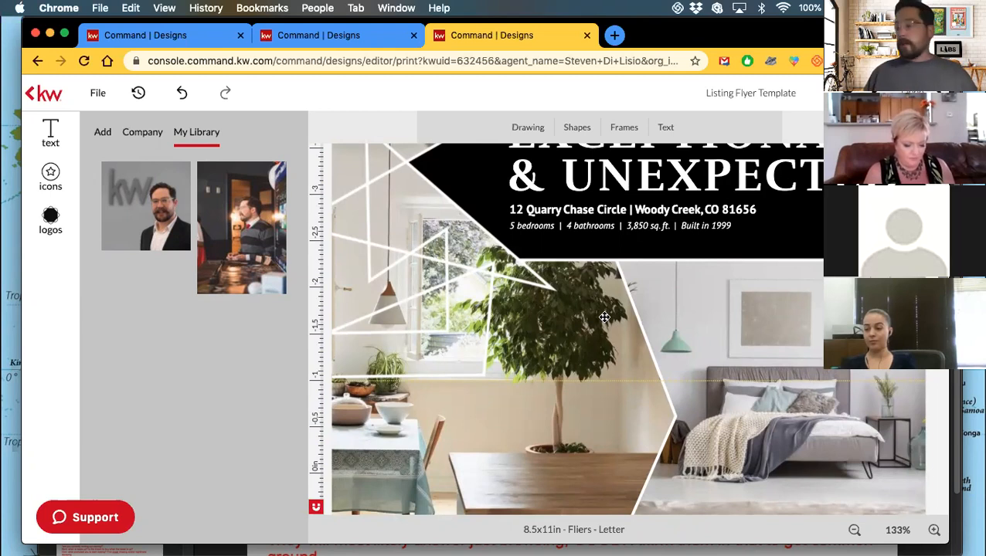
{"action": "scroll", "coordinate": [502, 216], "scroll_direction": "up", "scroll_amount": 5}
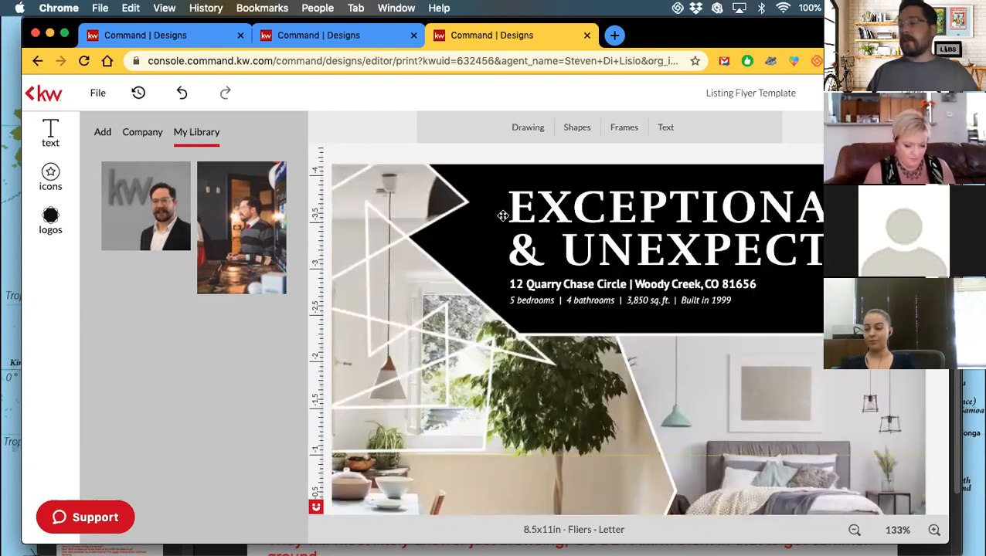
{"action": "left_click", "coordinate": [855, 538]}
{"action": "left_click", "coordinate": [854, 538]}
{"action": "left_click", "coordinate": [855, 538]}
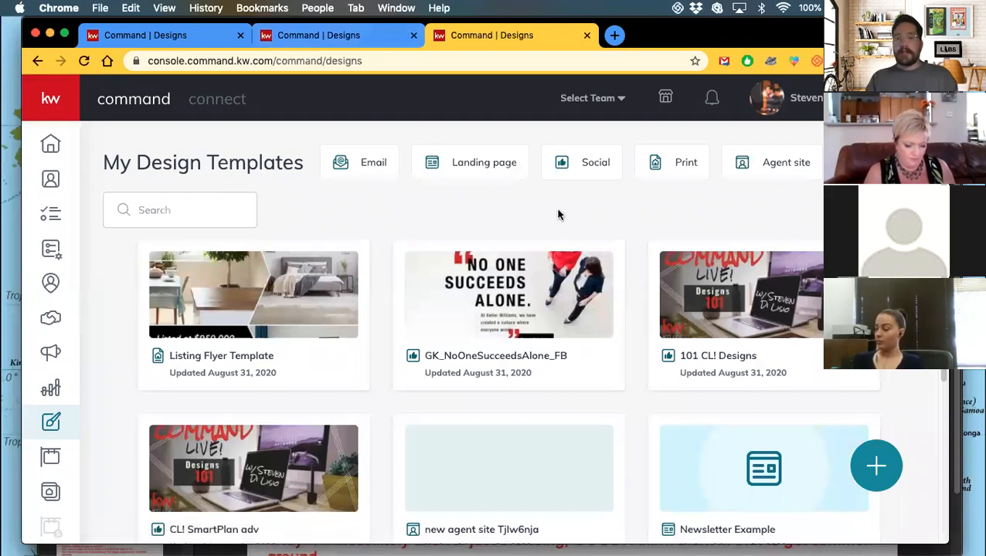
Filter My Design Templates to Print designs and search for 'Listing Flyer Te'.
{"action": "left_click", "coordinate": [876, 466]}
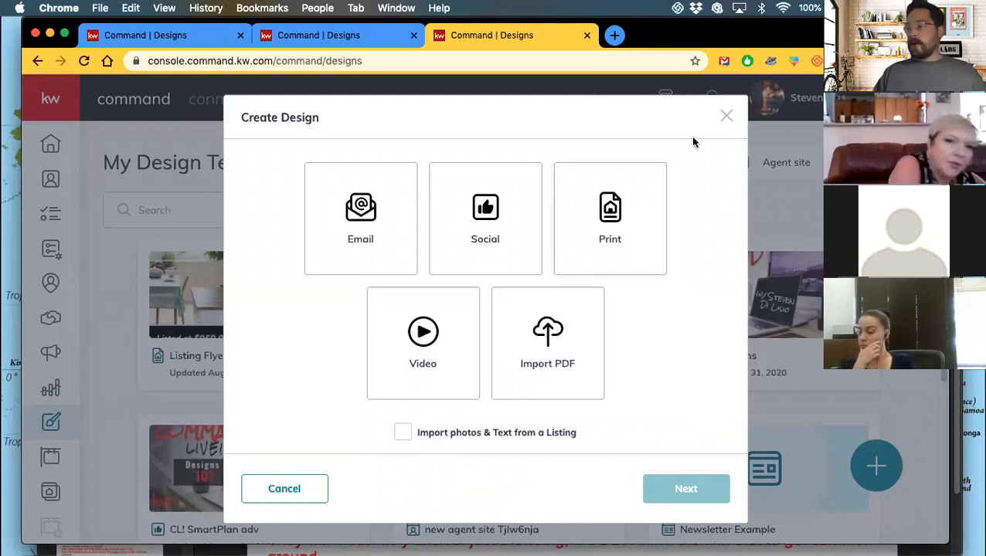
{"action": "left_click", "coordinate": [726, 117]}
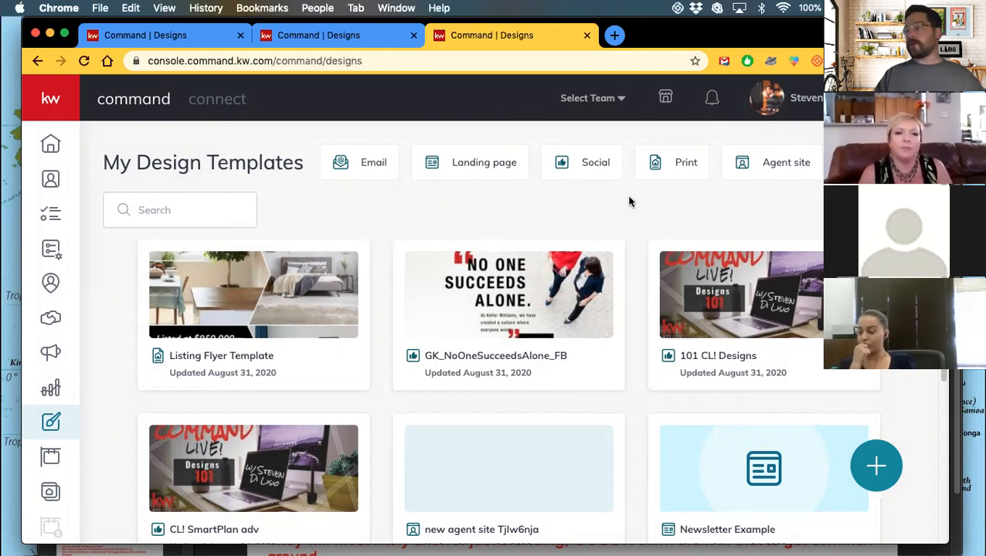
{"action": "left_click", "coordinate": [668, 169]}
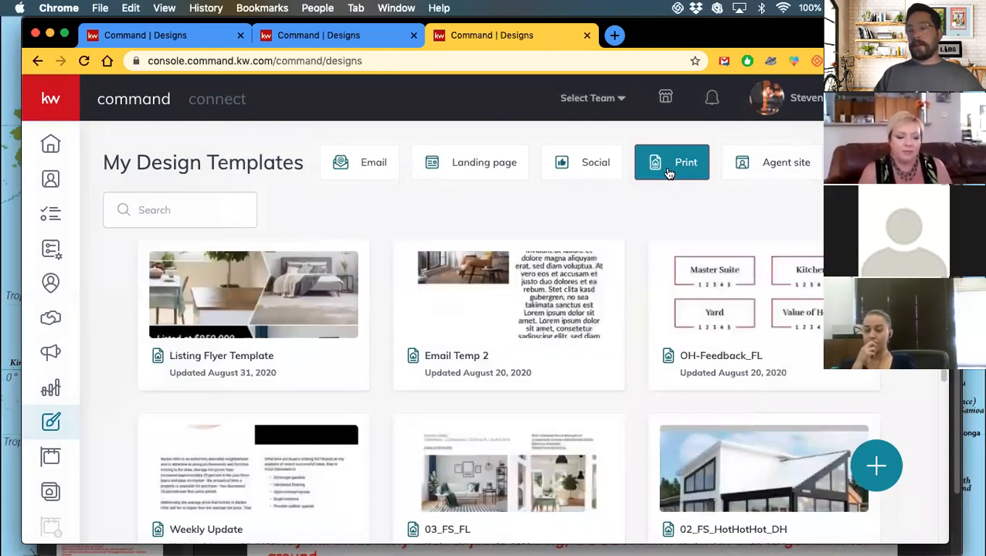
{"action": "left_click", "coordinate": [185, 211]}
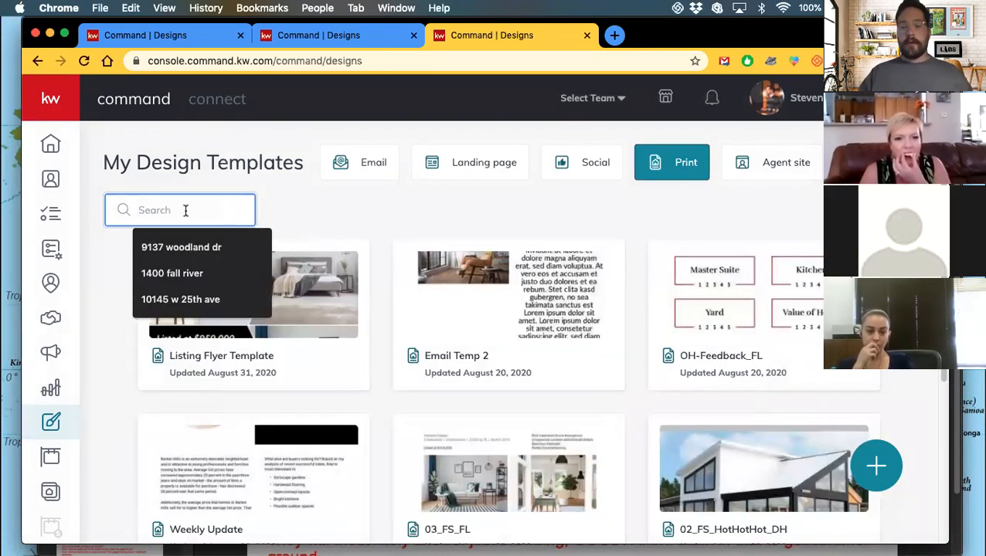
{"action": "type", "text": "Listing Flyer Te"}
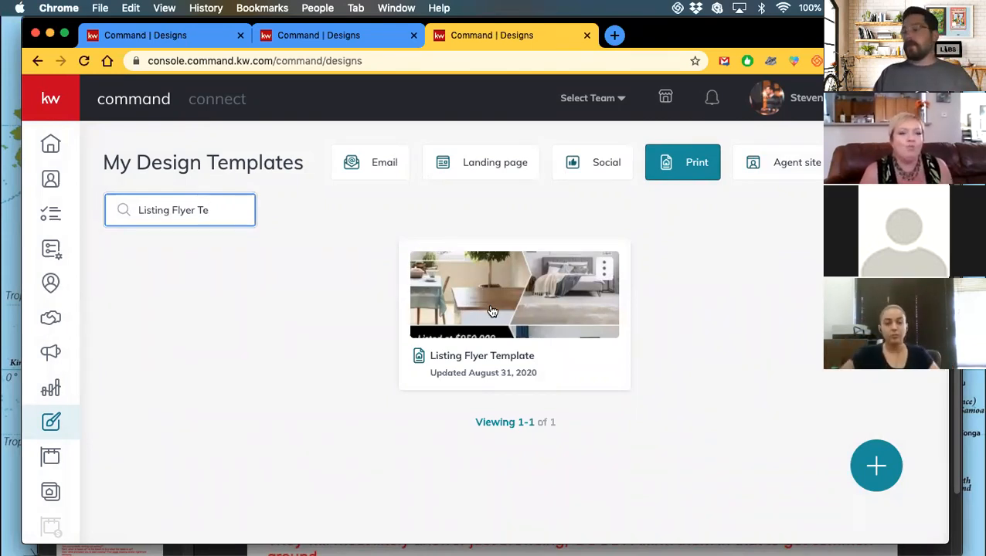
Make a copy of Listing Flyer Template and open the copy in the editor.
{"action": "left_click", "coordinate": [603, 268]}
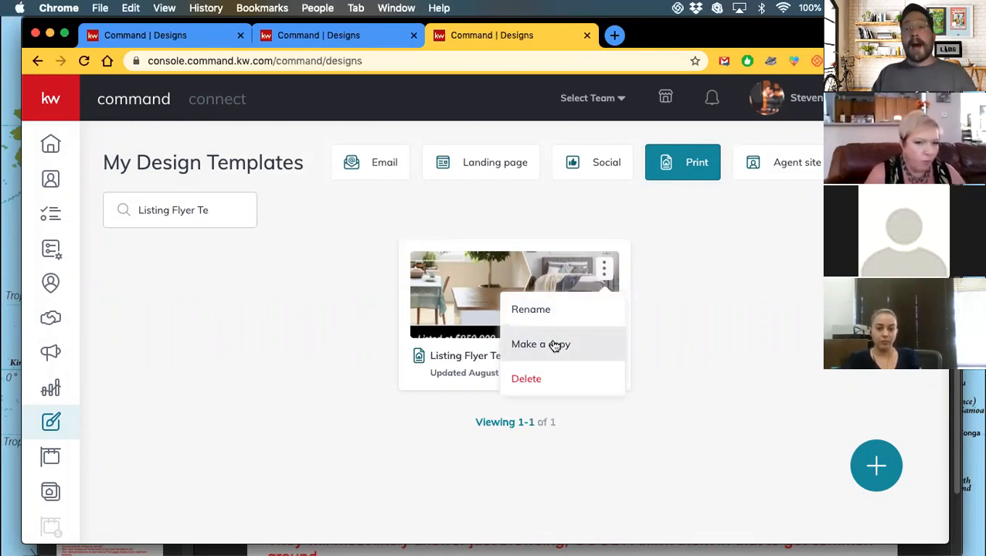
{"action": "left_click", "coordinate": [555, 346]}
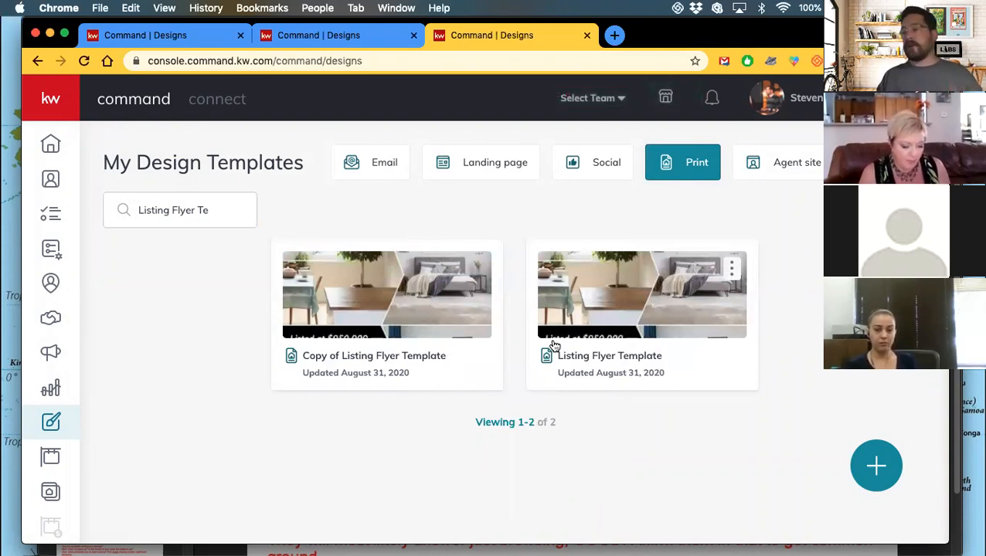
{"action": "left_click", "coordinate": [476, 269]}
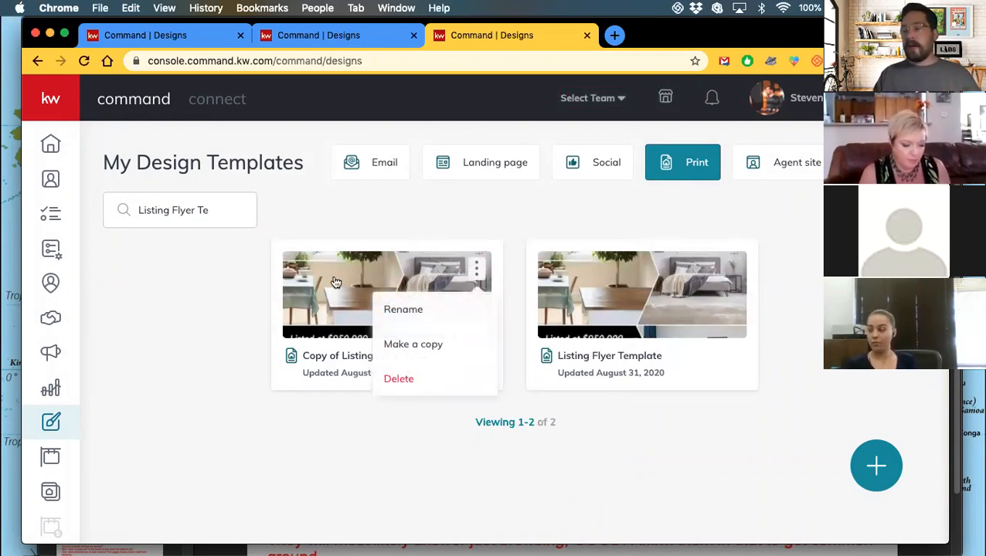
{"action": "left_click", "coordinate": [230, 319]}
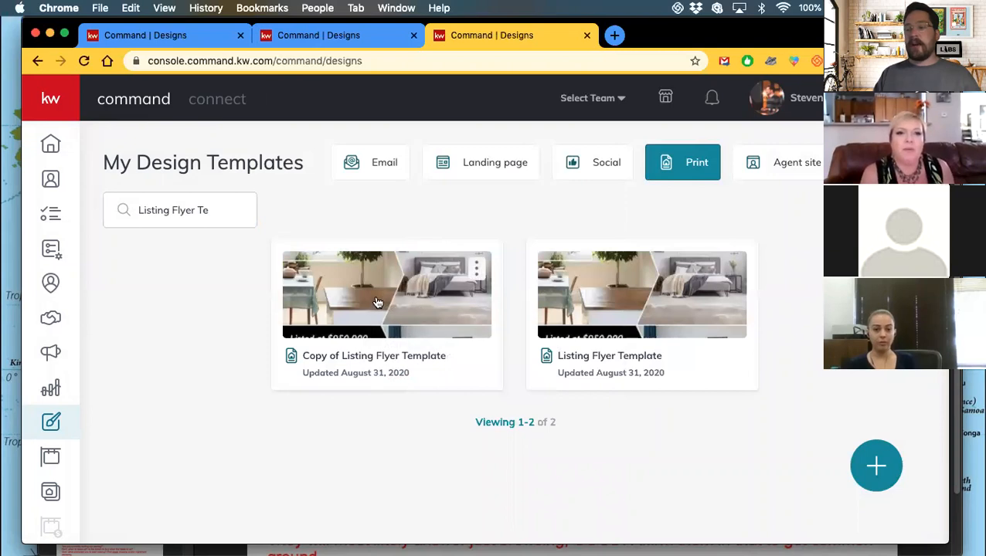
{"action": "left_click", "coordinate": [377, 304]}
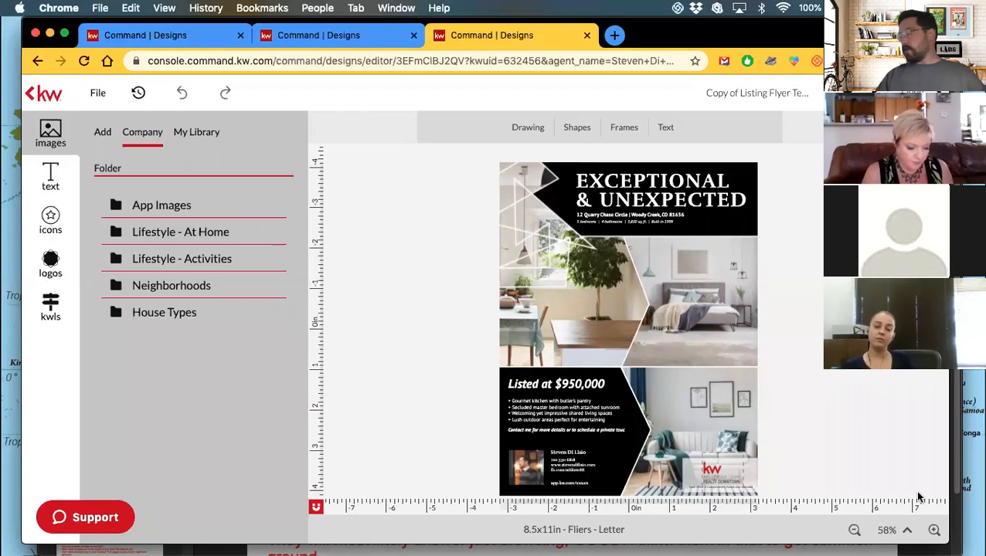
{"action": "left_click", "coordinate": [933, 530]}
{"action": "left_click", "coordinate": [934, 530]}
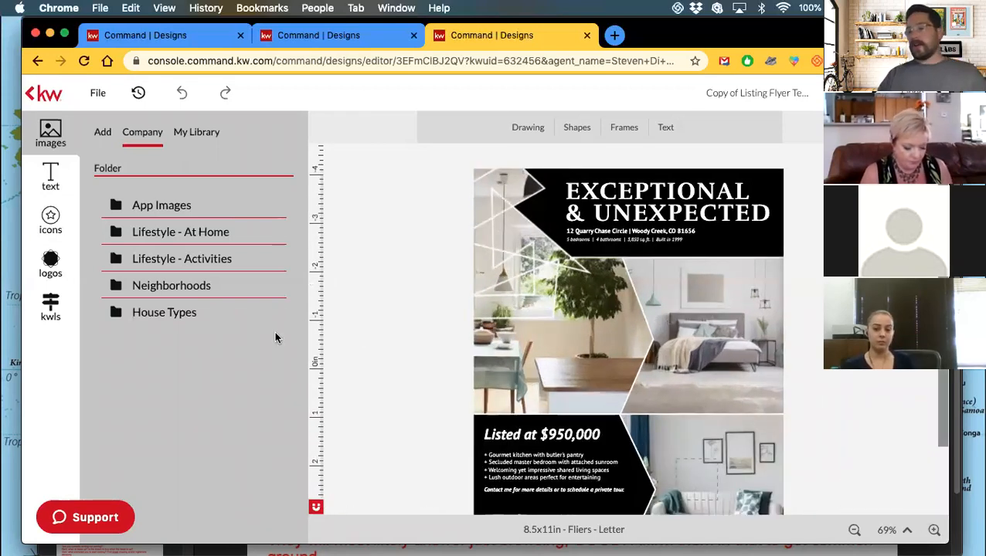
{"action": "left_click", "coordinate": [51, 306]}
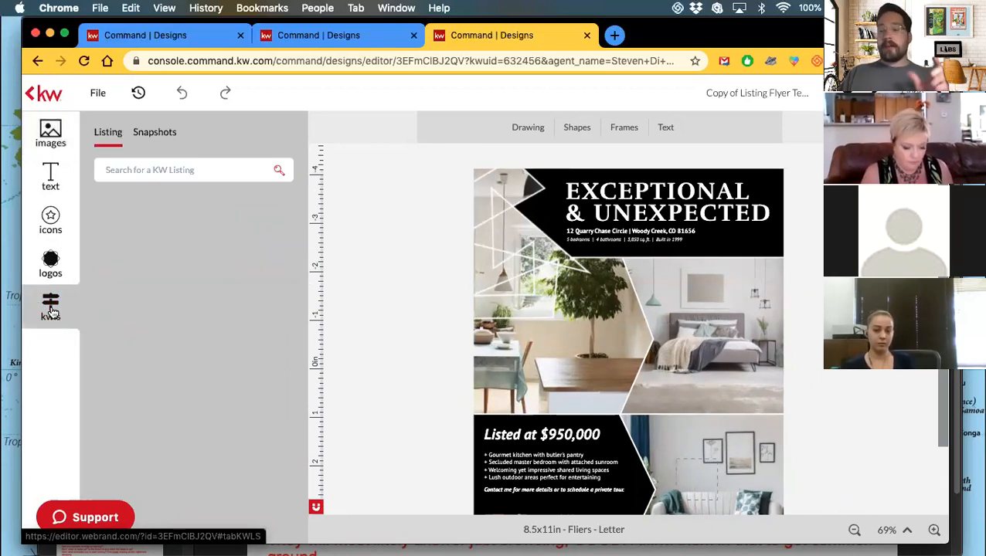
{"action": "left_click", "coordinate": [161, 170]}
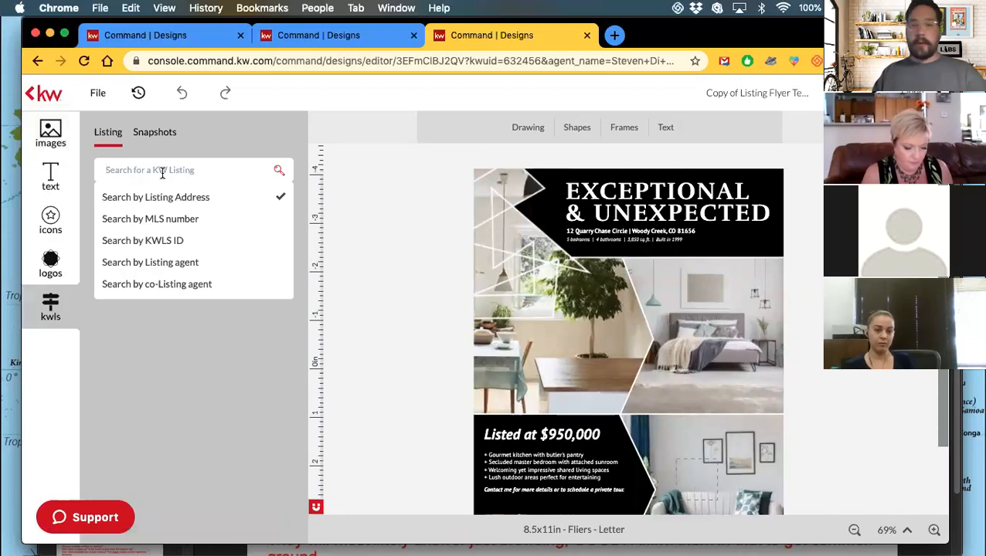
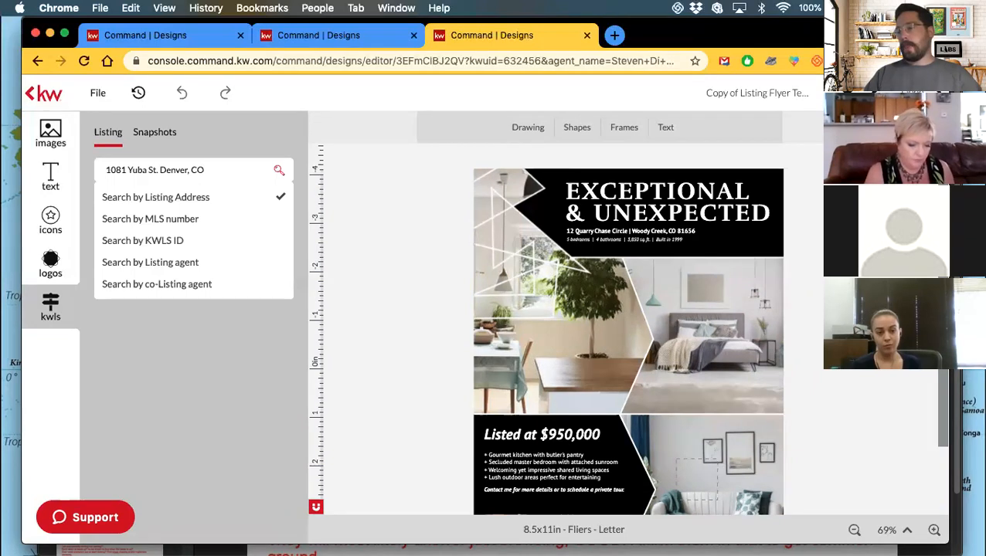
{"action": "key", "text": "Return"}
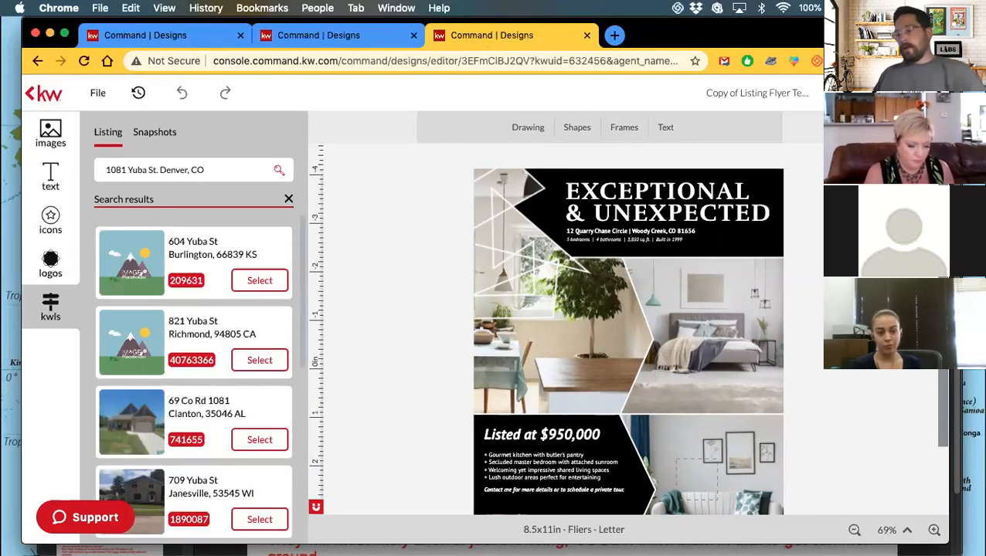
{"action": "scroll", "coordinate": [169, 279], "scroll_direction": "down", "scroll_amount": 5}
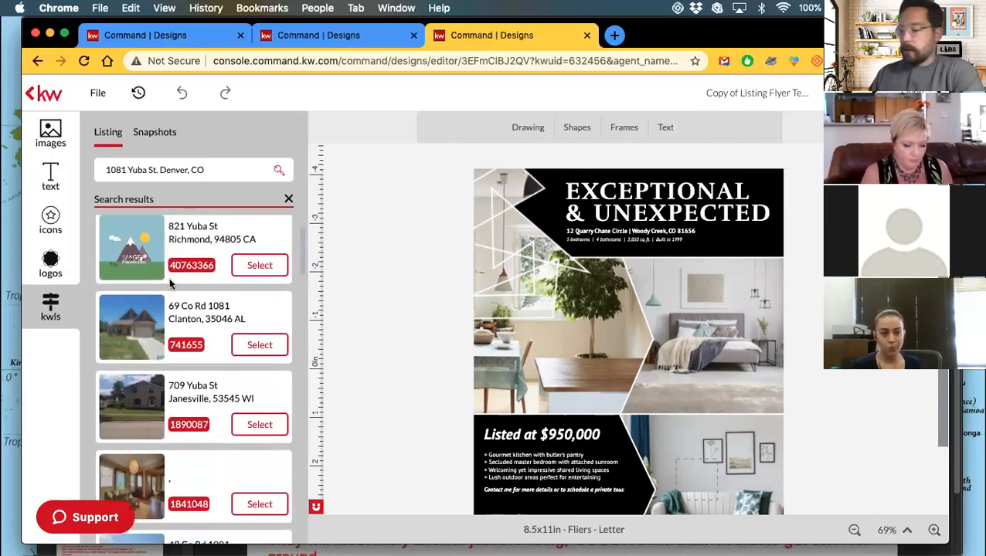
{"action": "scroll", "coordinate": [171, 285], "scroll_direction": "down", "scroll_amount": 2}
{"action": "scroll", "coordinate": [186, 331], "scroll_direction": "down", "scroll_amount": 2}
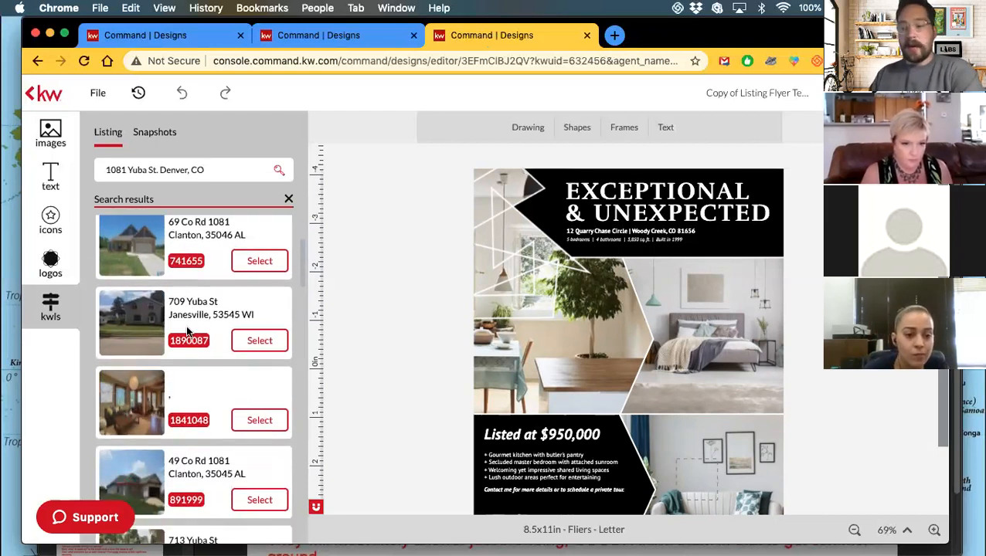
{"action": "scroll", "coordinate": [190, 333], "scroll_direction": "down", "scroll_amount": 6}
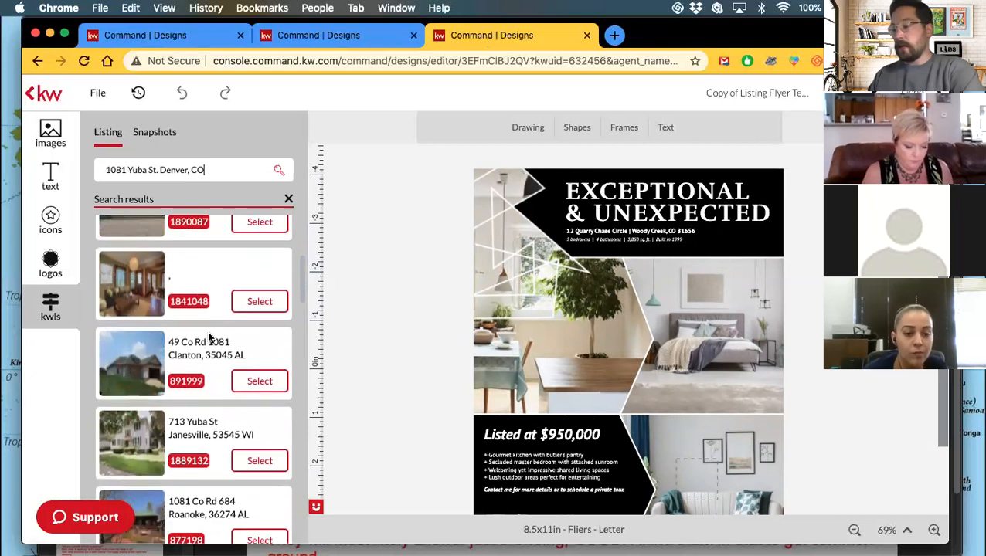
{"action": "scroll", "coordinate": [208, 337], "scroll_direction": "down", "scroll_amount": 6}
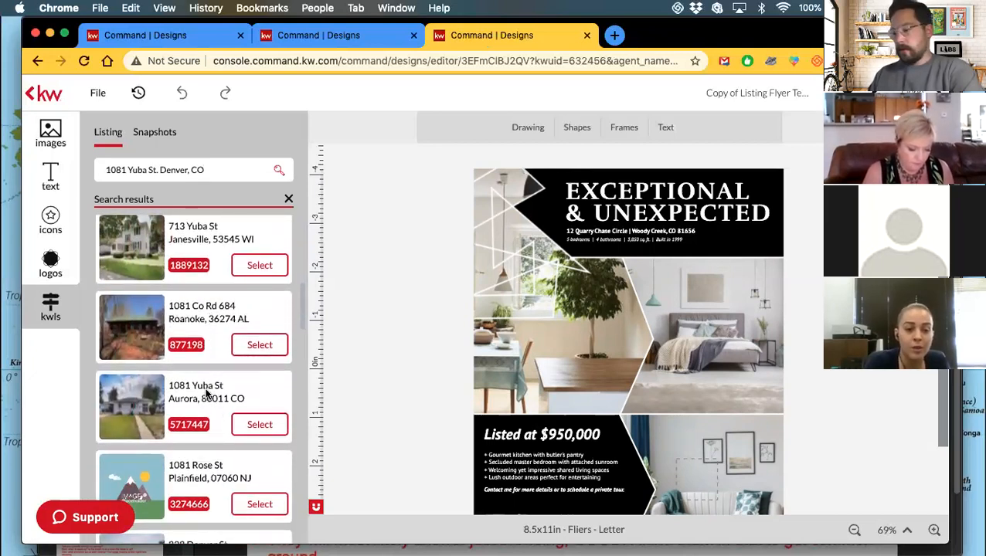
{"action": "left_click_drag", "start_coordinate": [159, 170], "coordinate": [190, 170]}
{"action": "type", "text": "Aurora,"}
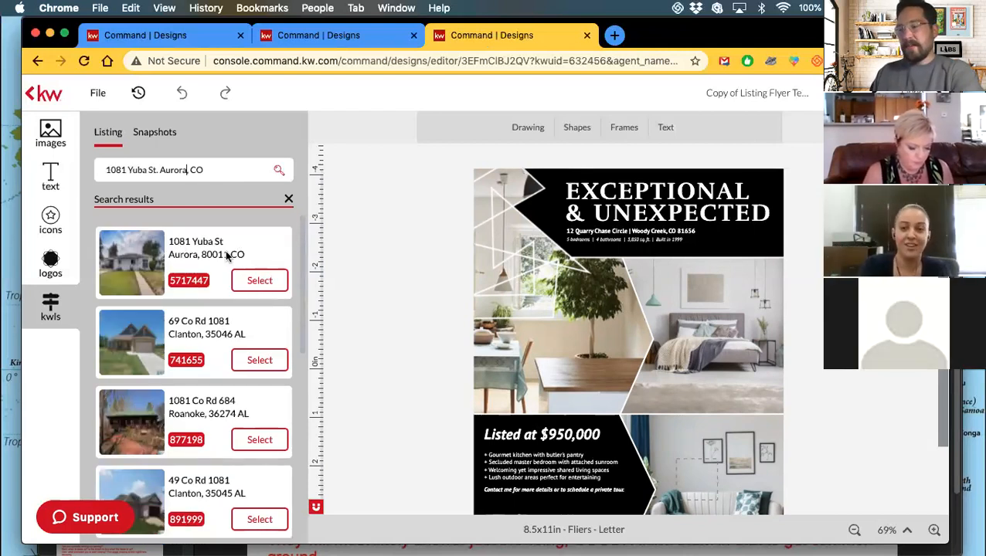
{"action": "left_click", "coordinate": [259, 281]}
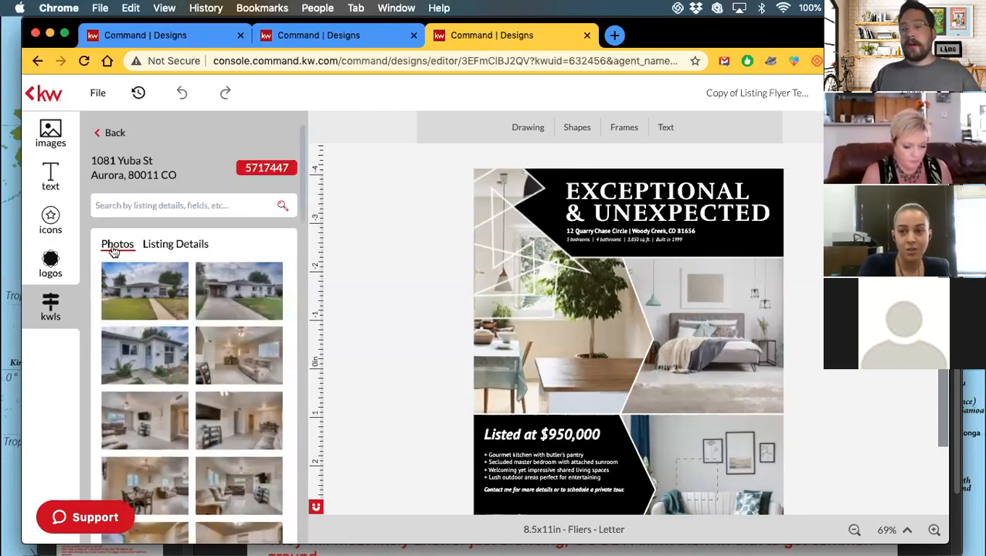
{"action": "left_click", "coordinate": [177, 246]}
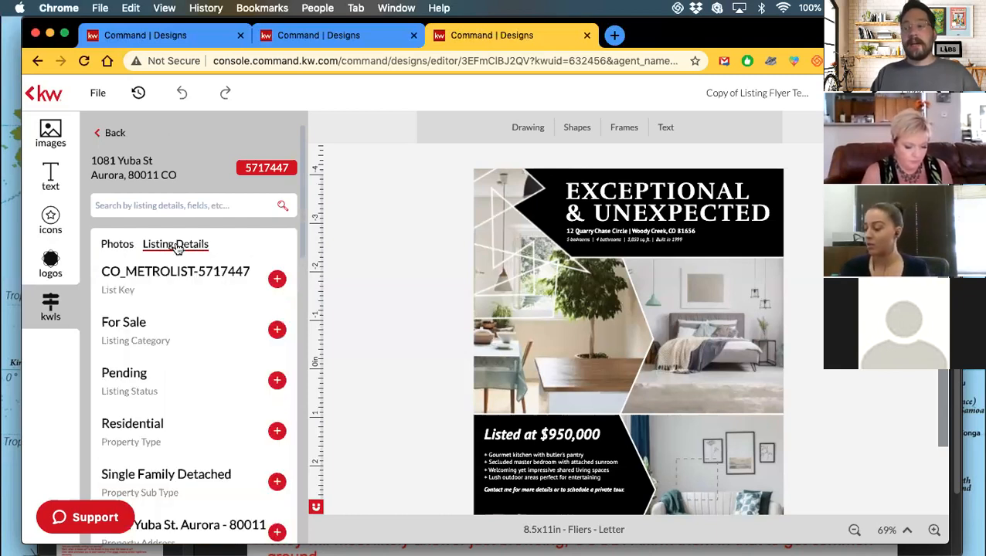
{"action": "scroll", "coordinate": [148, 340], "scroll_direction": "down", "scroll_amount": 3}
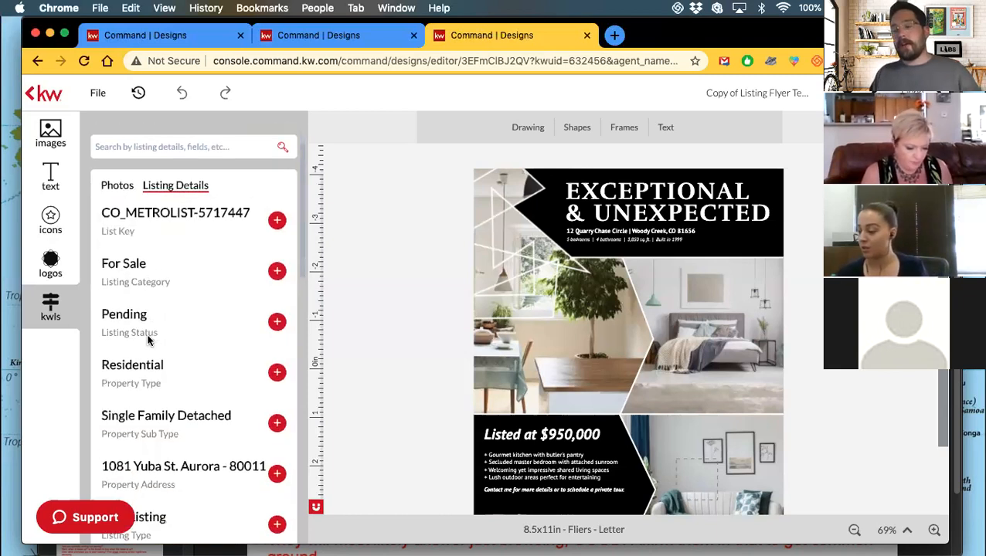
{"action": "scroll", "coordinate": [148, 340], "scroll_direction": "down", "scroll_amount": 1}
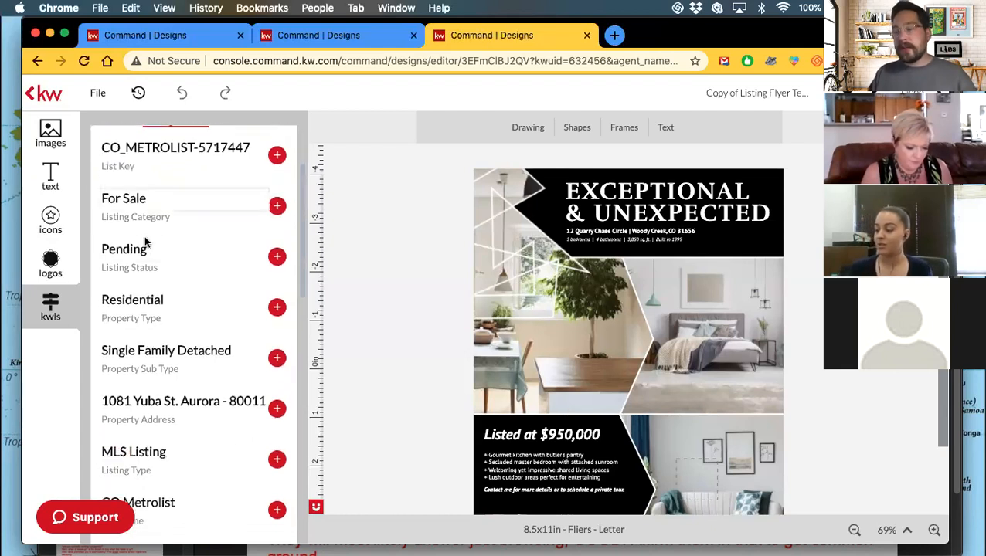
{"action": "scroll", "coordinate": [151, 279], "scroll_direction": "down", "scroll_amount": 10}
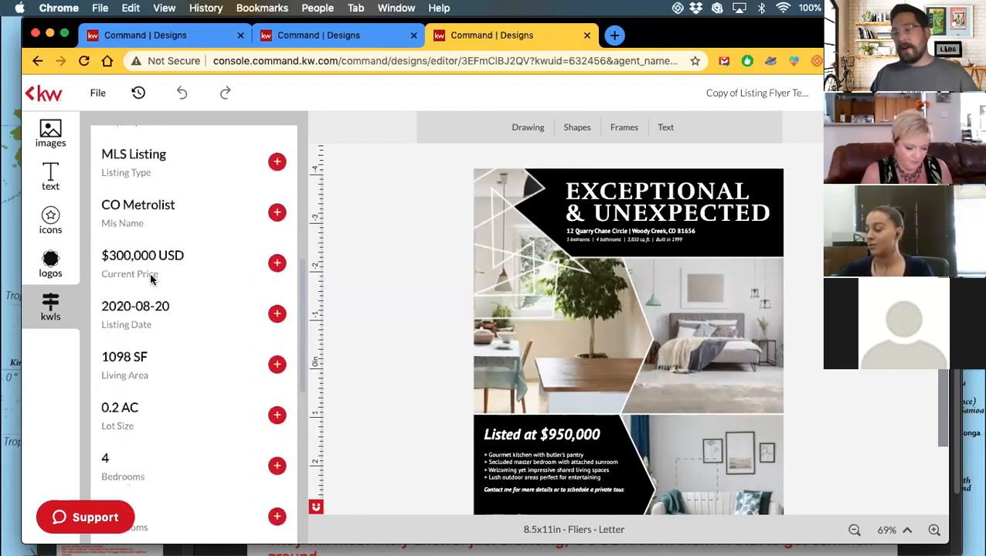
{"action": "scroll", "coordinate": [151, 280], "scroll_direction": "down", "scroll_amount": 7}
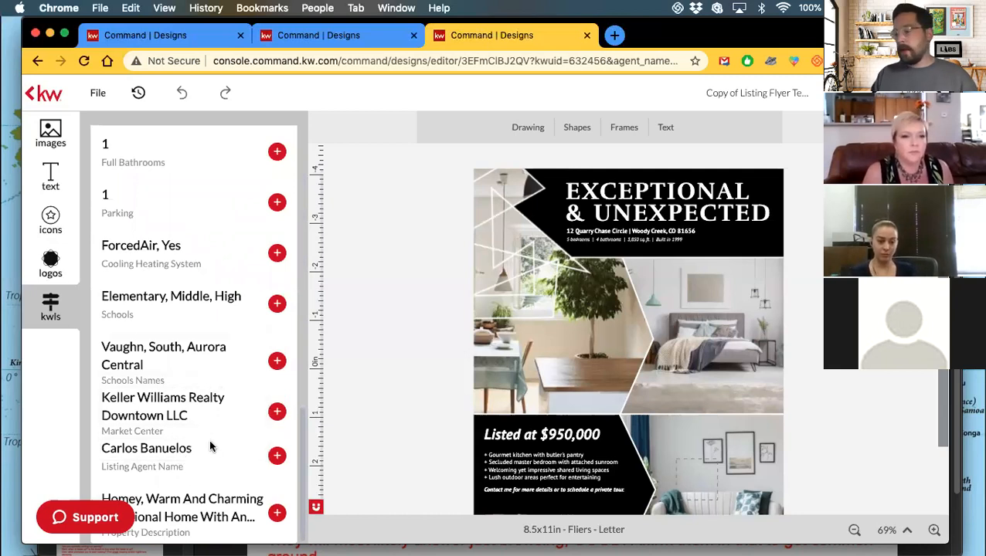
{"action": "scroll", "coordinate": [207, 360], "scroll_direction": "up", "scroll_amount": 3}
{"action": "scroll", "coordinate": [207, 361], "scroll_direction": "up", "scroll_amount": 2}
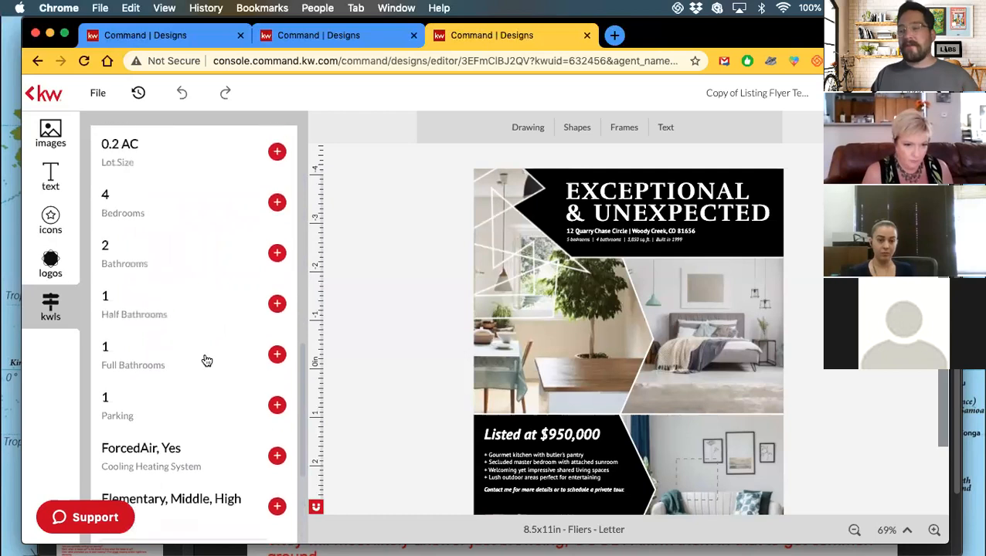
{"action": "scroll", "coordinate": [192, 224], "scroll_direction": "up", "scroll_amount": 2}
{"action": "scroll", "coordinate": [192, 223], "scroll_direction": "down", "scroll_amount": 3}
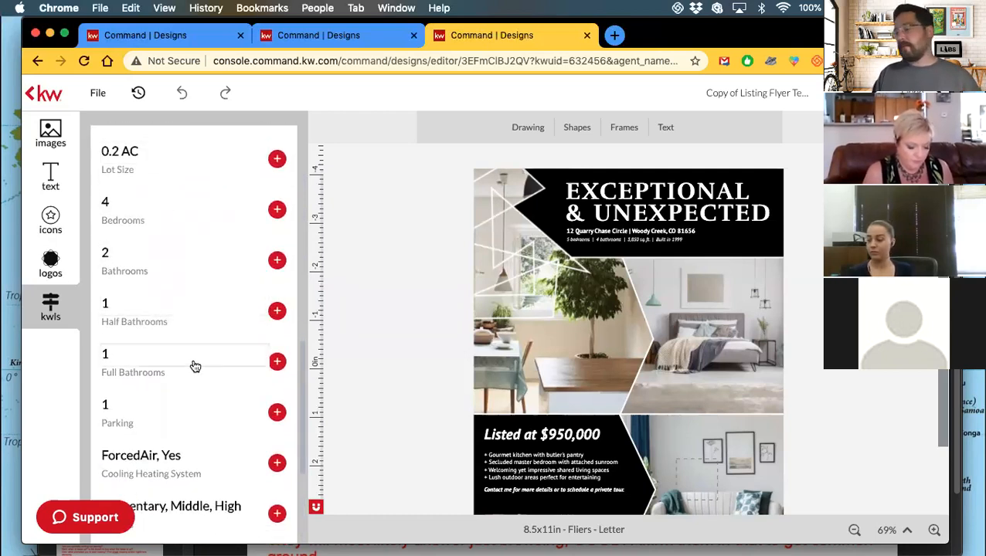
{"action": "scroll", "coordinate": [192, 364], "scroll_direction": "up", "scroll_amount": 4}
{"action": "scroll", "coordinate": [188, 290], "scroll_direction": "up", "scroll_amount": 2}
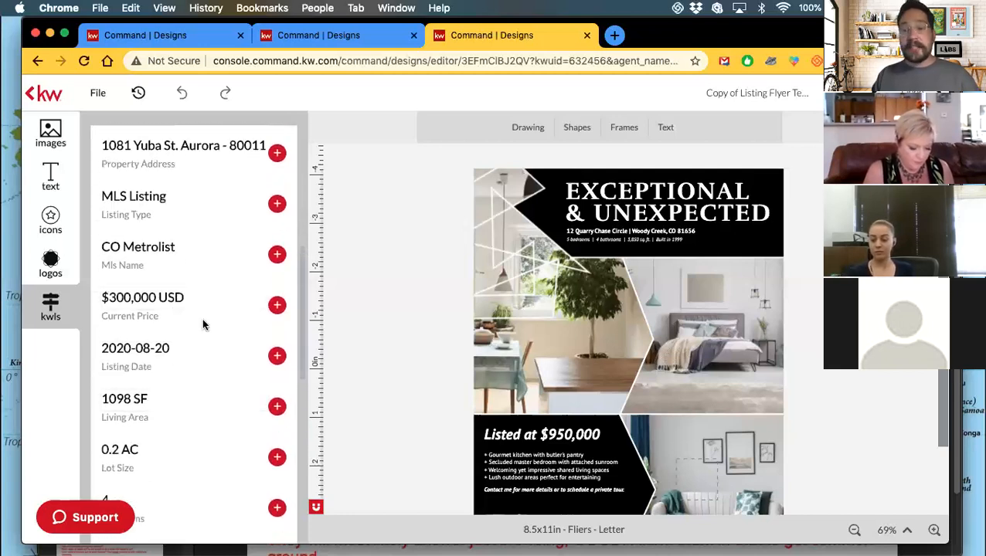
{"action": "scroll", "coordinate": [203, 324], "scroll_direction": "up", "scroll_amount": 3}
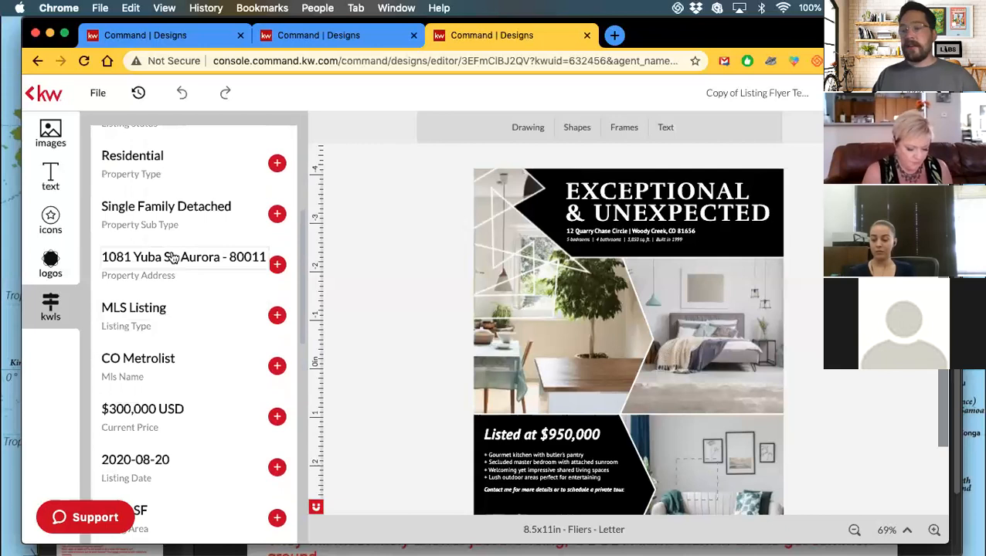
{"action": "scroll", "coordinate": [213, 207], "scroll_direction": "up", "scroll_amount": 4}
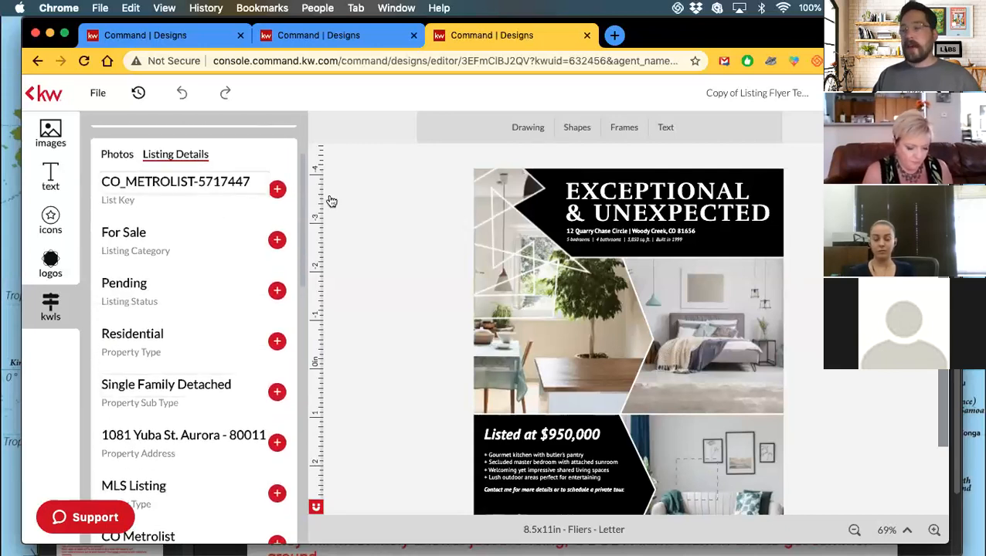
{"action": "left_click", "coordinate": [587, 231]}
{"action": "scroll", "coordinate": [164, 349], "scroll_direction": "down", "scroll_amount": 3}
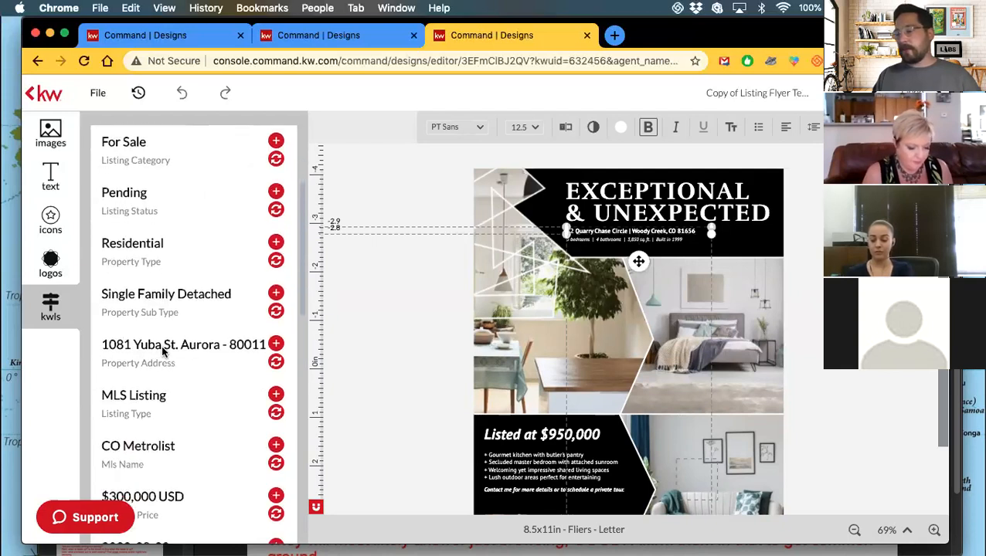
{"action": "left_click", "coordinate": [276, 362]}
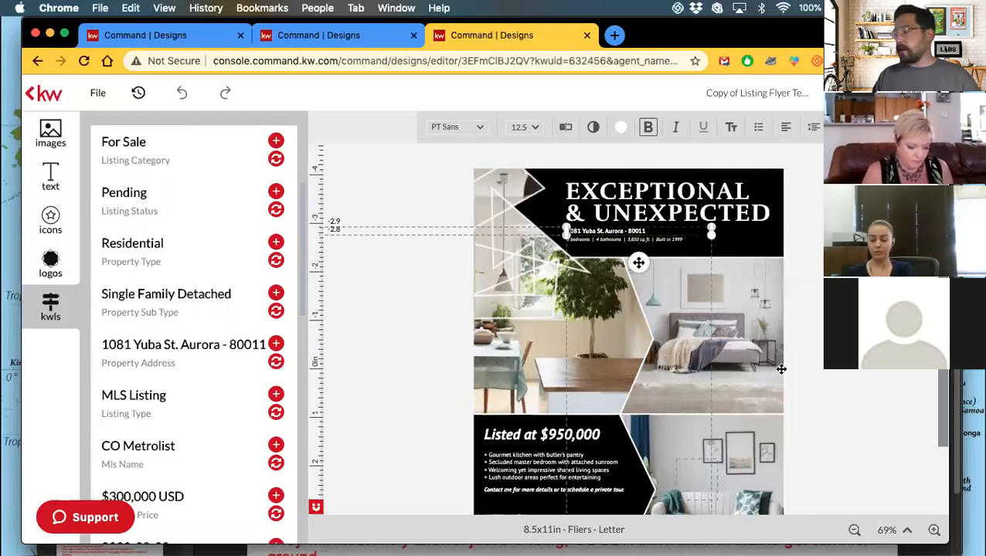
Zoom in and open the bedrooms-and-bathrooms details line in the text editor.
{"action": "left_click", "coordinate": [933, 531]}
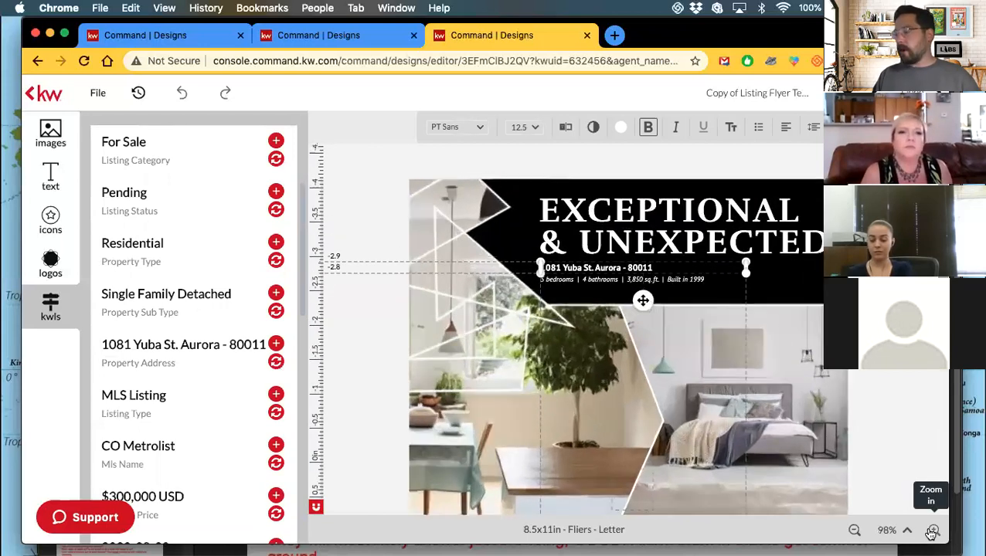
{"action": "left_click", "coordinate": [933, 532]}
{"action": "scroll", "coordinate": [644, 303], "scroll_direction": "down", "scroll_amount": 3}
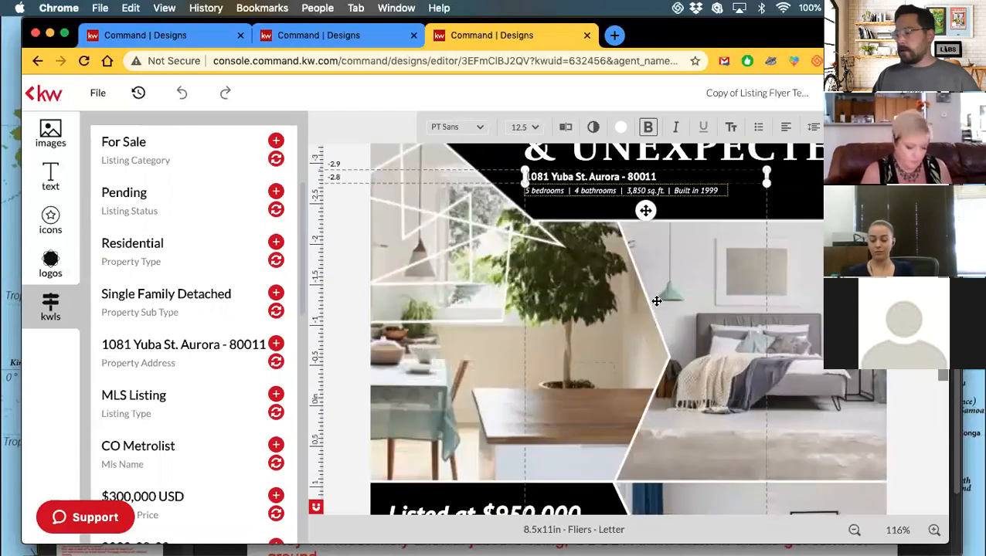
{"action": "left_click", "coordinate": [545, 190]}
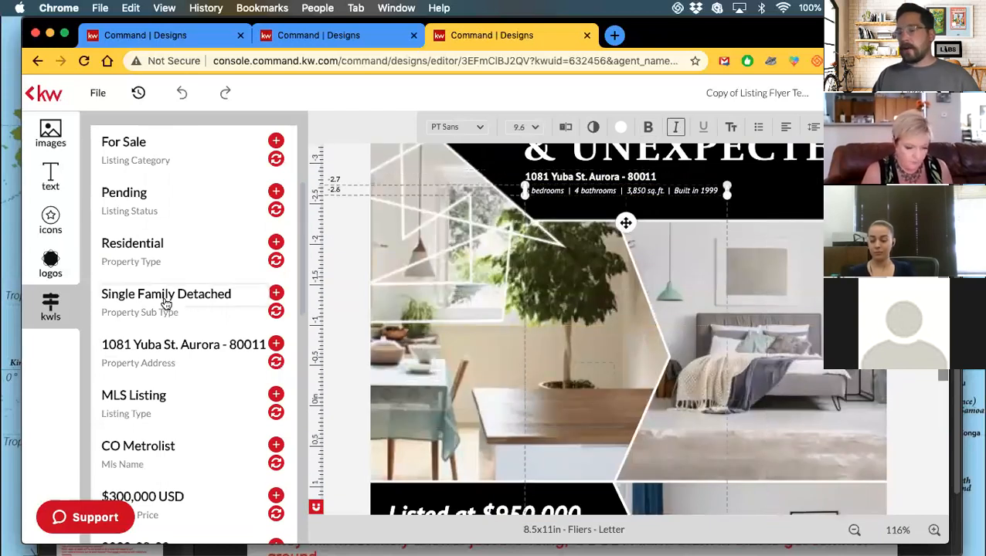
{"action": "scroll", "coordinate": [165, 303], "scroll_direction": "down", "scroll_amount": 10}
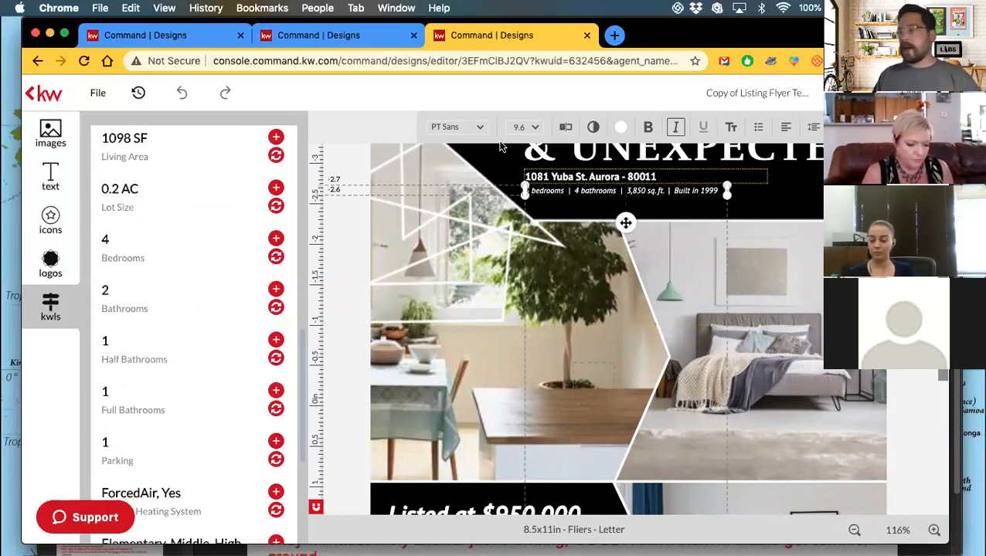
{"action": "left_click", "coordinate": [567, 129]}
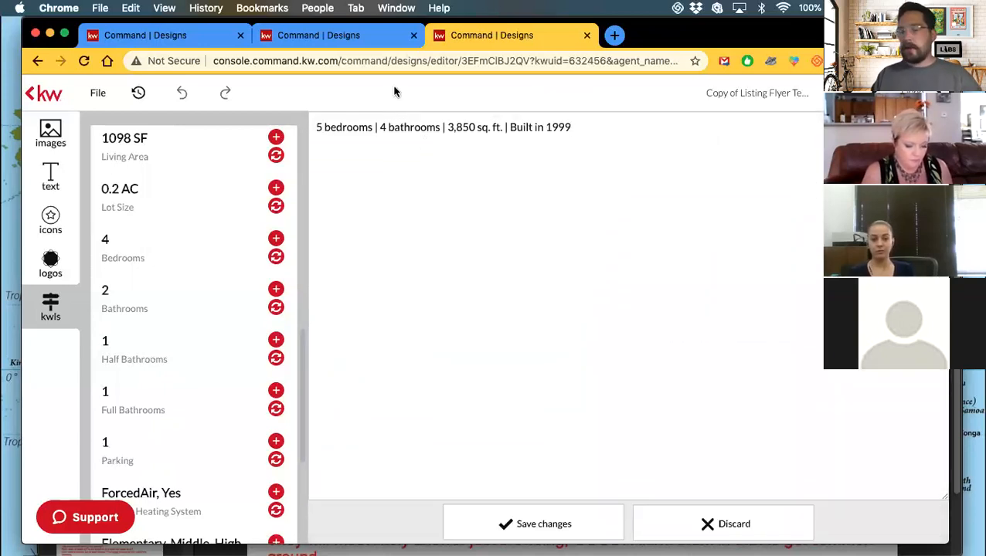
Change the details line to 4 bedrooms and 1,098 sq. ft.
{"action": "key", "text": "BackSpace"}
{"action": "type", "text": "4"}
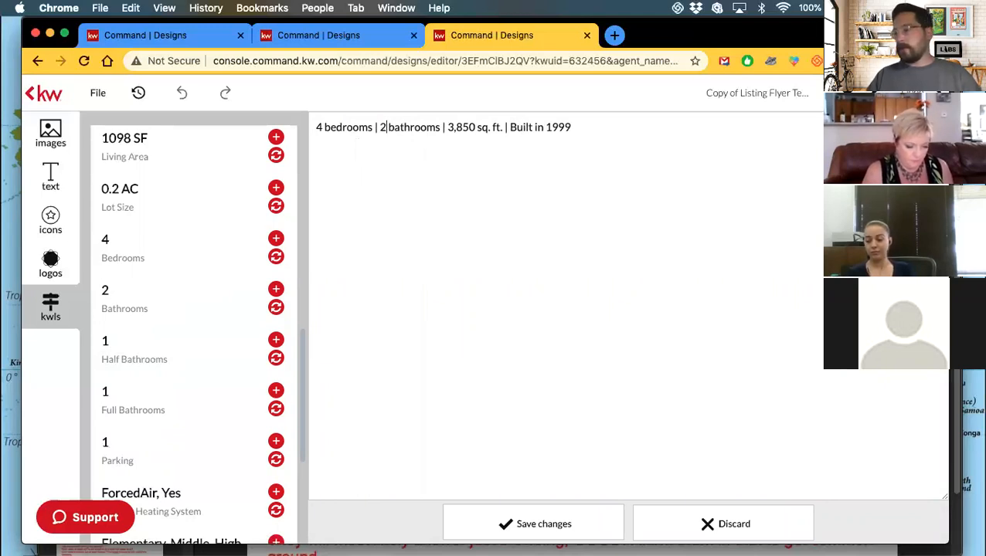
{"action": "scroll", "coordinate": [202, 154], "scroll_direction": "up", "scroll_amount": 5}
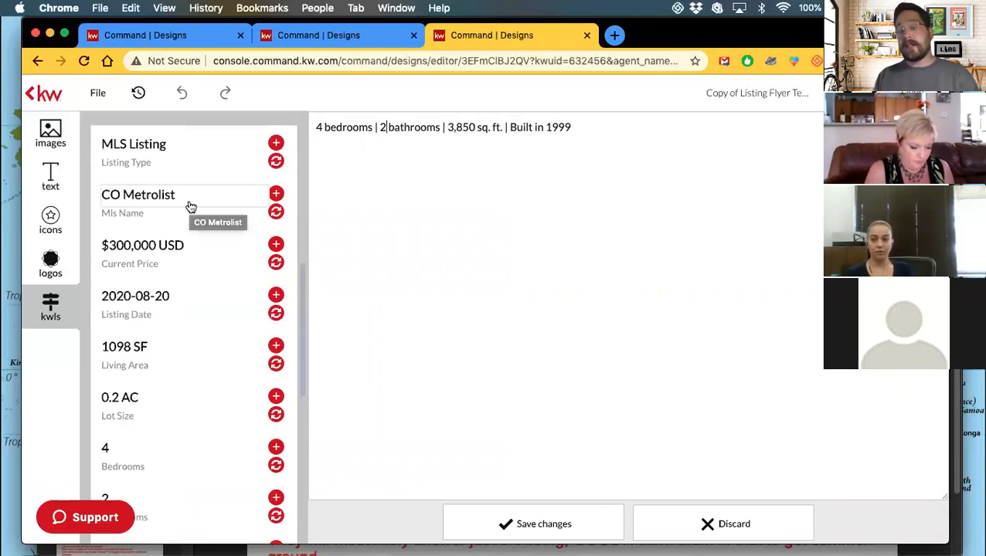
{"action": "scroll", "coordinate": [185, 220], "scroll_direction": "up", "scroll_amount": 4}
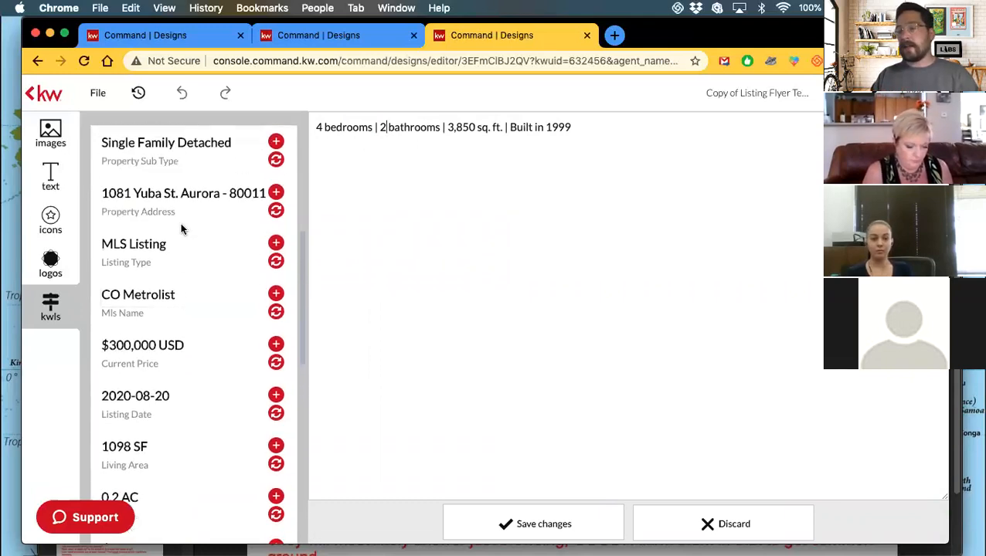
{"action": "scroll", "coordinate": [181, 228], "scroll_direction": "down", "scroll_amount": 5}
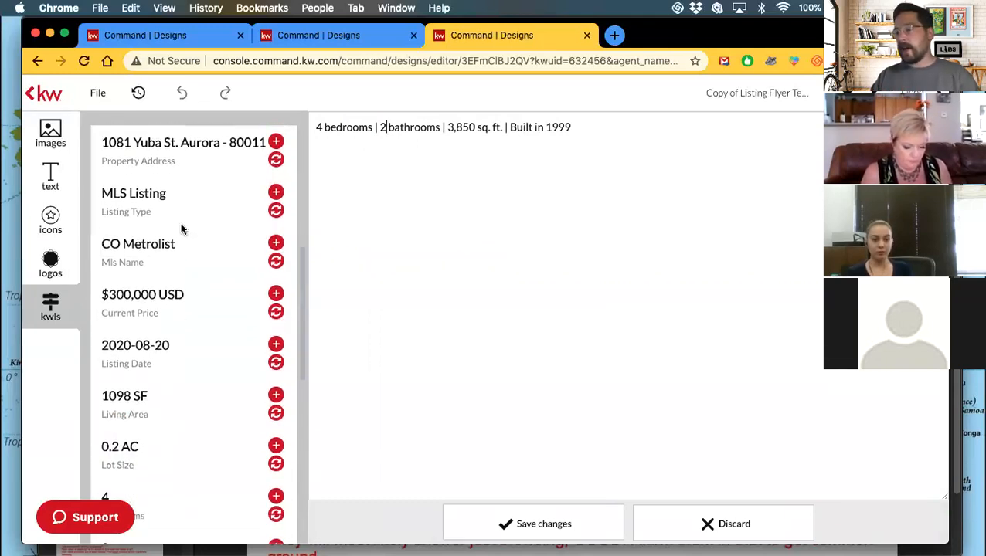
{"action": "scroll", "coordinate": [183, 226], "scroll_direction": "down", "scroll_amount": 3}
{"action": "scroll", "coordinate": [200, 251], "scroll_direction": "up", "scroll_amount": 1}
{"action": "scroll", "coordinate": [200, 252], "scroll_direction": "up", "scroll_amount": 10}
{"action": "scroll", "coordinate": [199, 252], "scroll_direction": "down", "scroll_amount": 8}
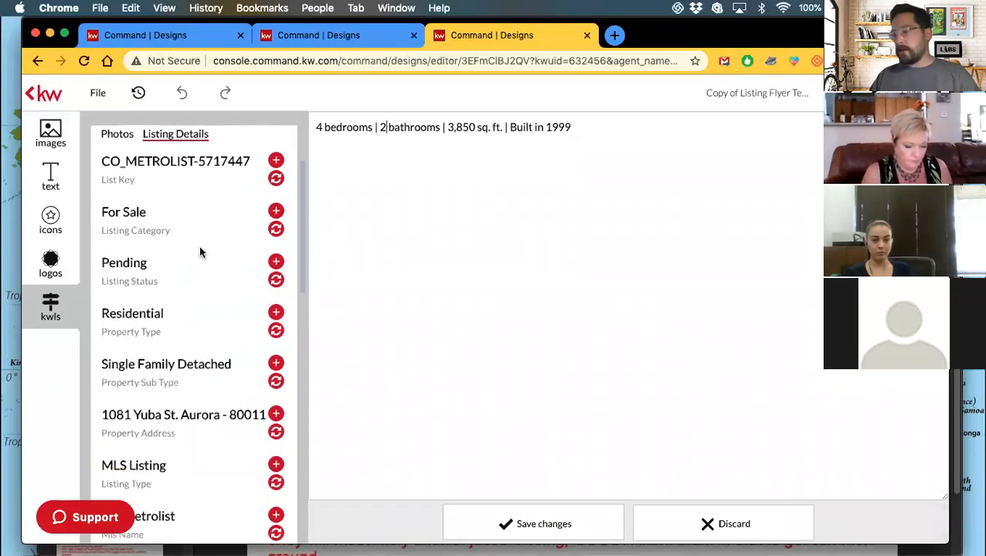
{"action": "scroll", "coordinate": [199, 251], "scroll_direction": "down", "scroll_amount": 6}
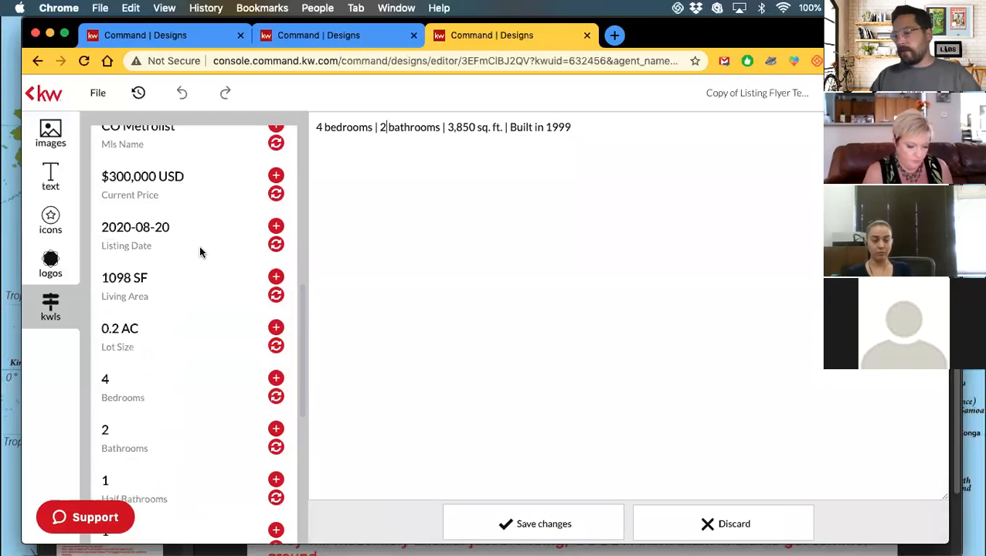
{"action": "double_click", "coordinate": [458, 126]}
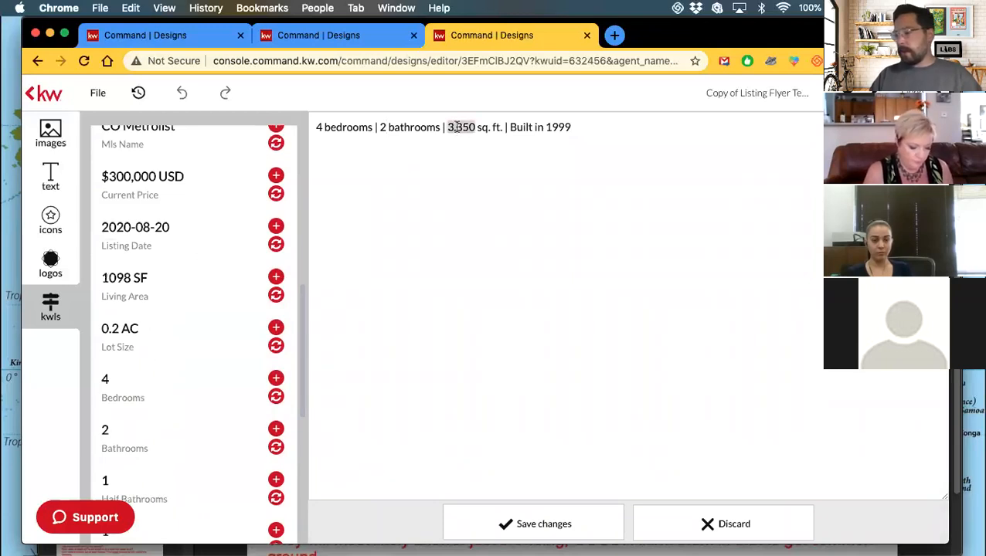
{"action": "type", "text": "1"}
{"action": "type", "text": ","}
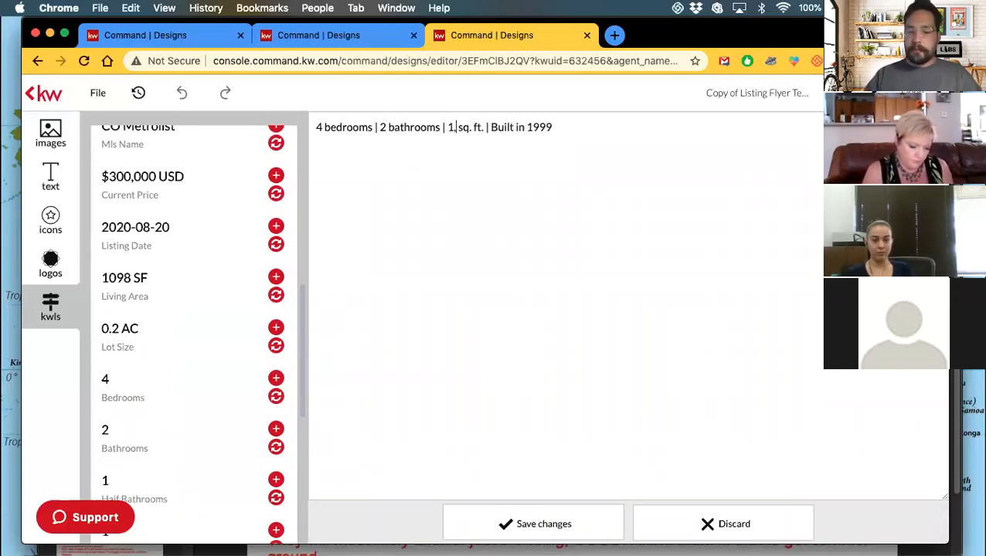
{"action": "type", "text": "0"}
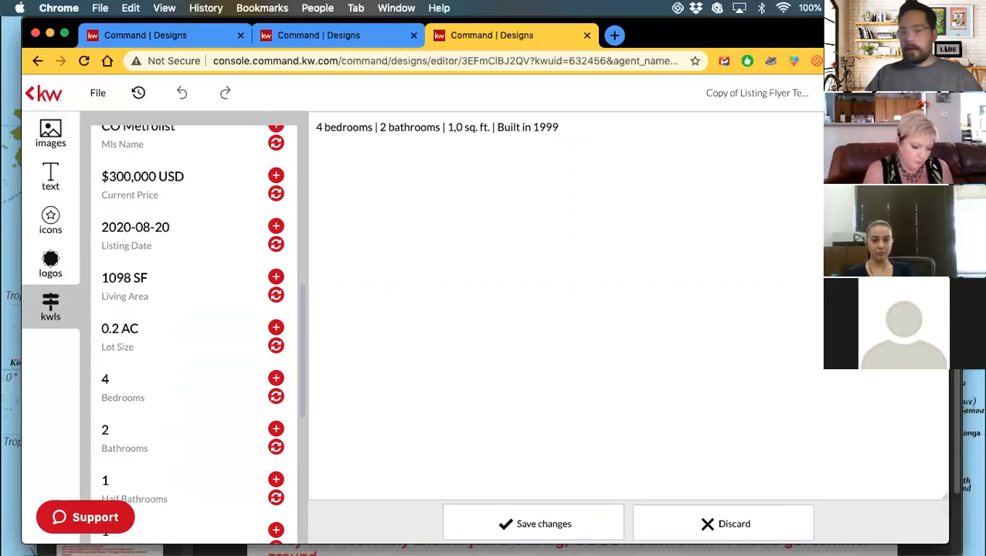
{"action": "type", "text": "98"}
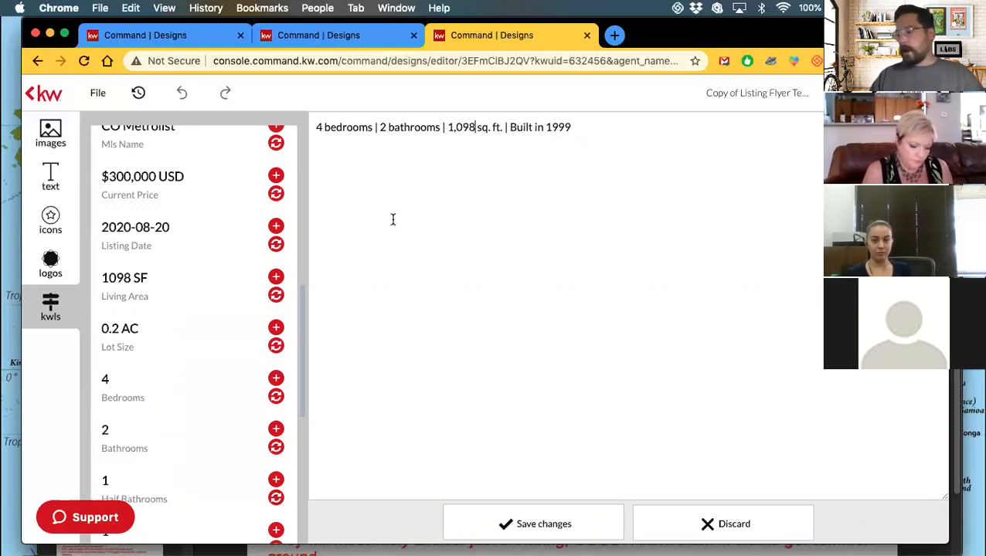
Delete the 1999 build year from the details line and save the changes.
{"action": "scroll", "coordinate": [189, 280], "scroll_direction": "up", "scroll_amount": 5}
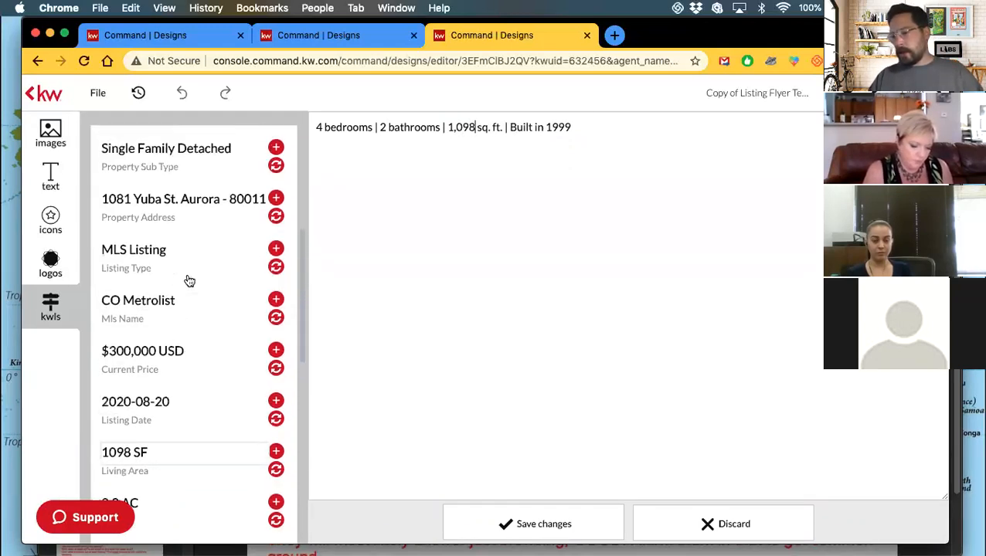
{"action": "scroll", "coordinate": [187, 290], "scroll_direction": "up", "scroll_amount": 4}
{"action": "scroll", "coordinate": [187, 289], "scroll_direction": "down", "scroll_amount": 5}
{"action": "scroll", "coordinate": [187, 290], "scroll_direction": "down", "scroll_amount": 10}
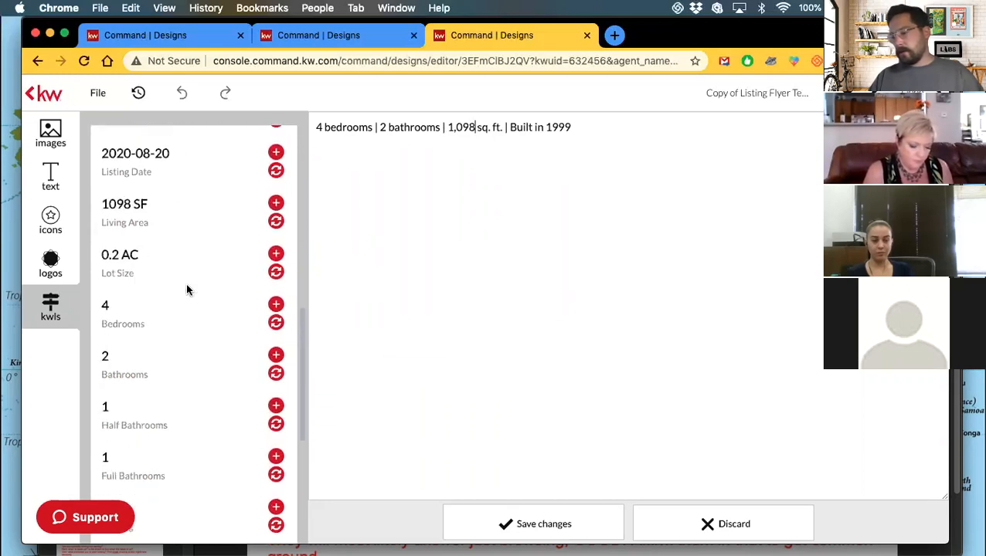
{"action": "scroll", "coordinate": [187, 289], "scroll_direction": "down", "scroll_amount": 5}
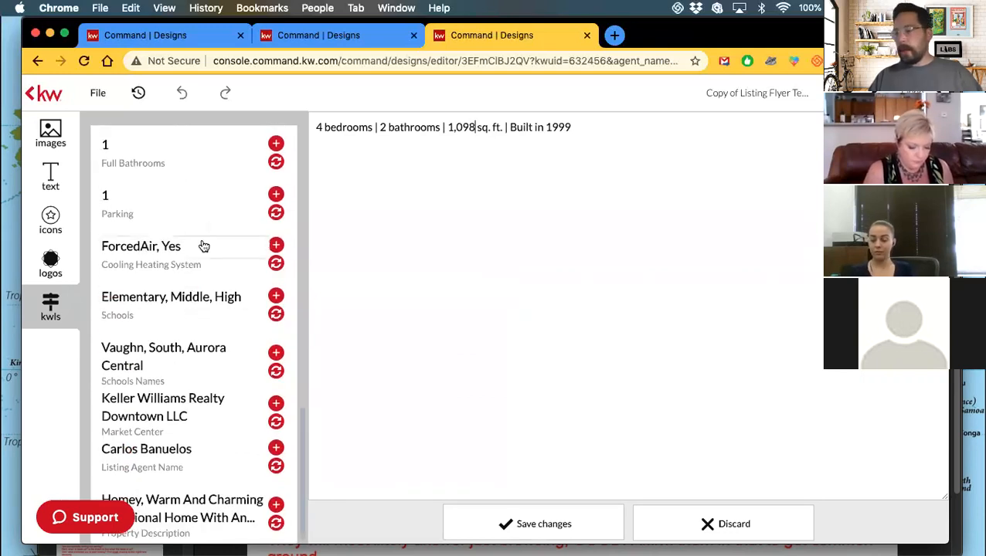
{"action": "scroll", "coordinate": [204, 245], "scroll_direction": "up", "scroll_amount": 3}
{"action": "scroll", "coordinate": [203, 246], "scroll_direction": "up", "scroll_amount": 5}
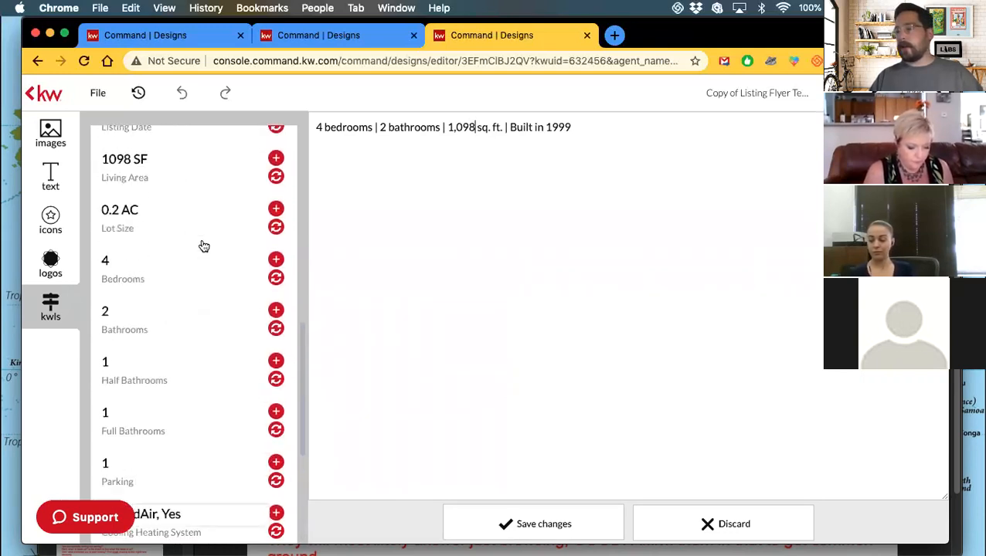
{"action": "scroll", "coordinate": [247, 205], "scroll_direction": "up", "scroll_amount": 2}
{"action": "scroll", "coordinate": [246, 209], "scroll_direction": "up", "scroll_amount": 5}
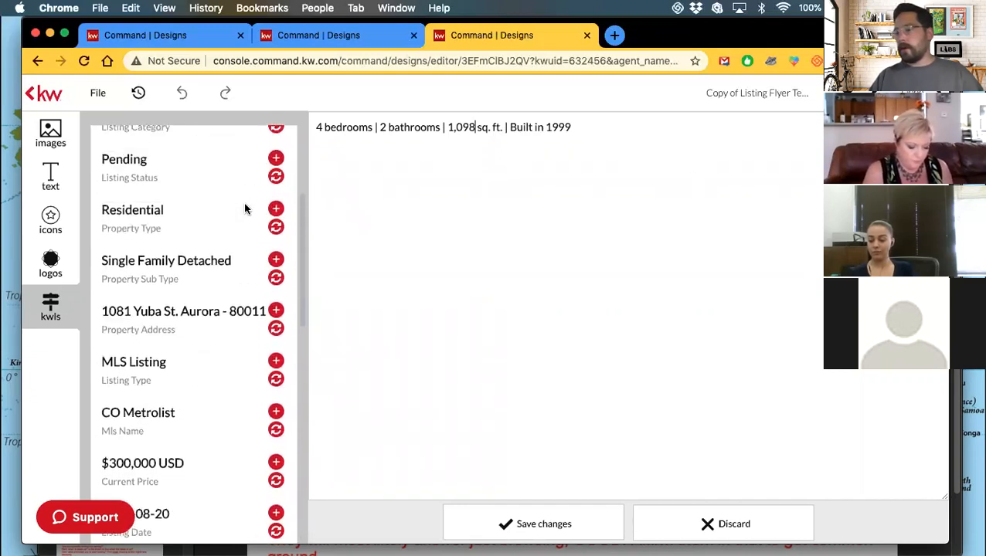
{"action": "double_click", "coordinate": [563, 126]}
{"action": "key", "text": "BackSpace"}
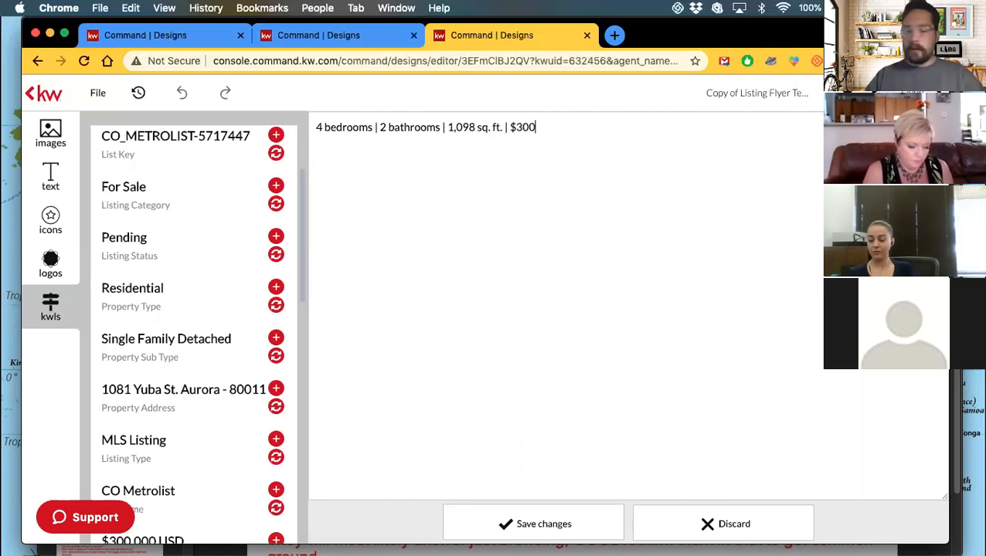
{"action": "left_click", "coordinate": [519, 528]}
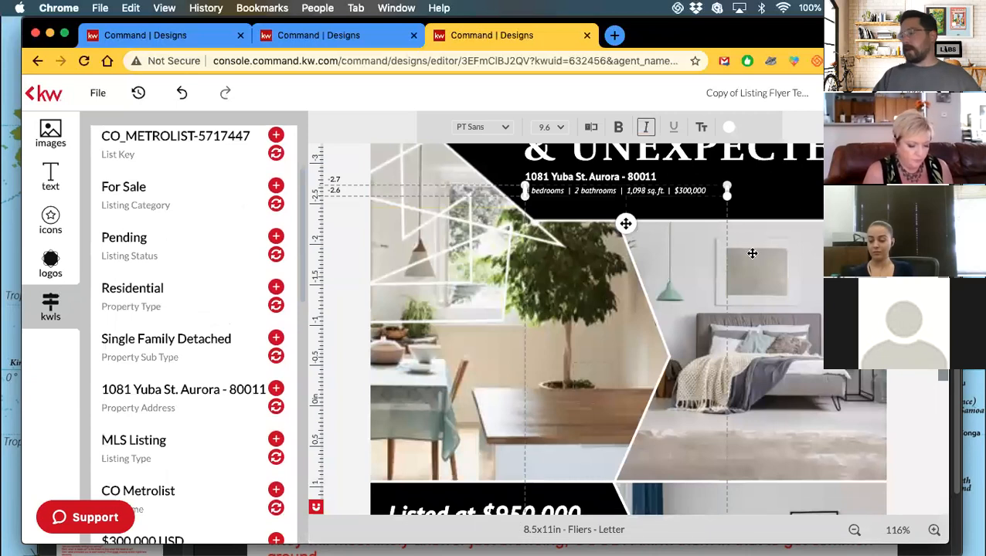
Edit the price heading's $950,000 figure to 300,000 and save the change.
{"action": "left_click", "coordinate": [788, 197]}
{"action": "scroll", "coordinate": [592, 302], "scroll_direction": "down", "scroll_amount": 5}
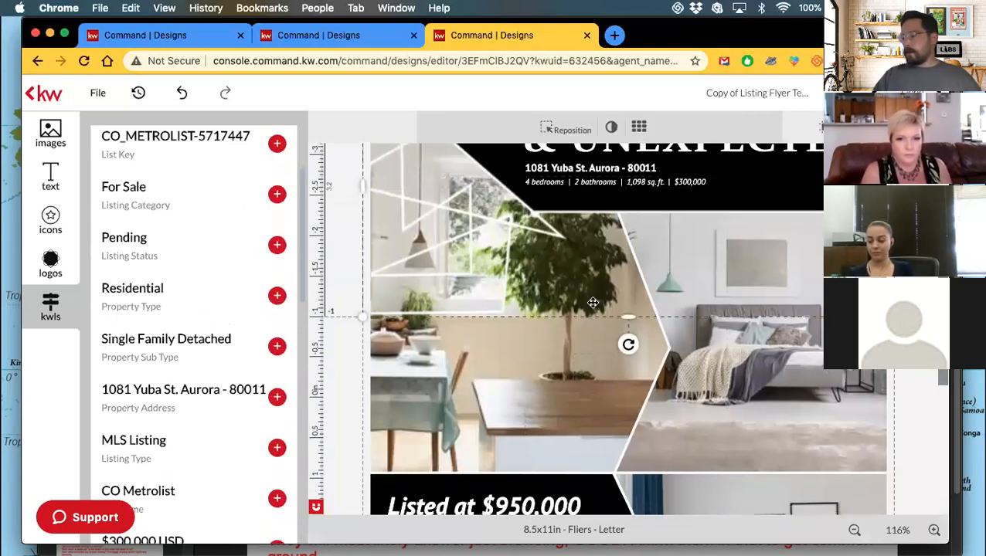
{"action": "left_click", "coordinate": [530, 325]}
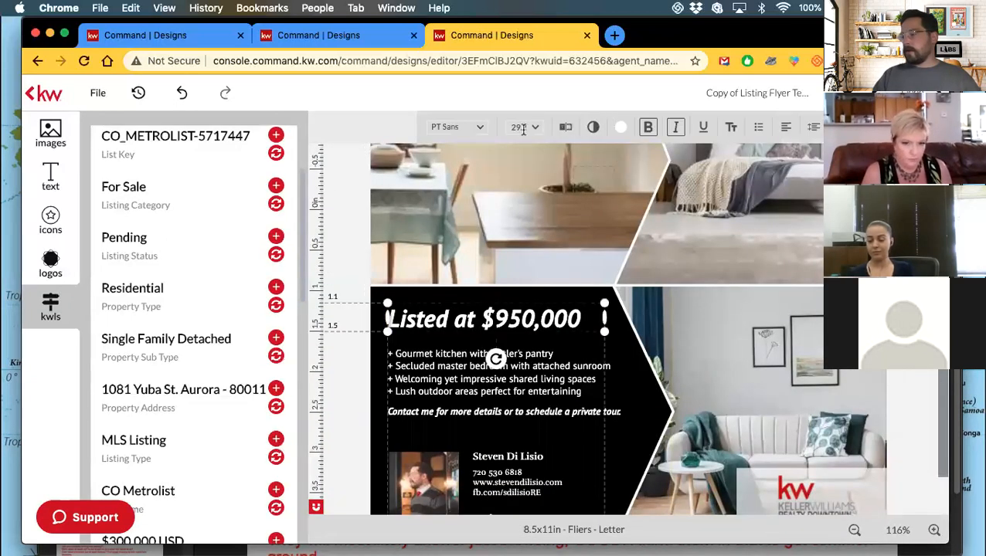
{"action": "left_click", "coordinate": [565, 128]}
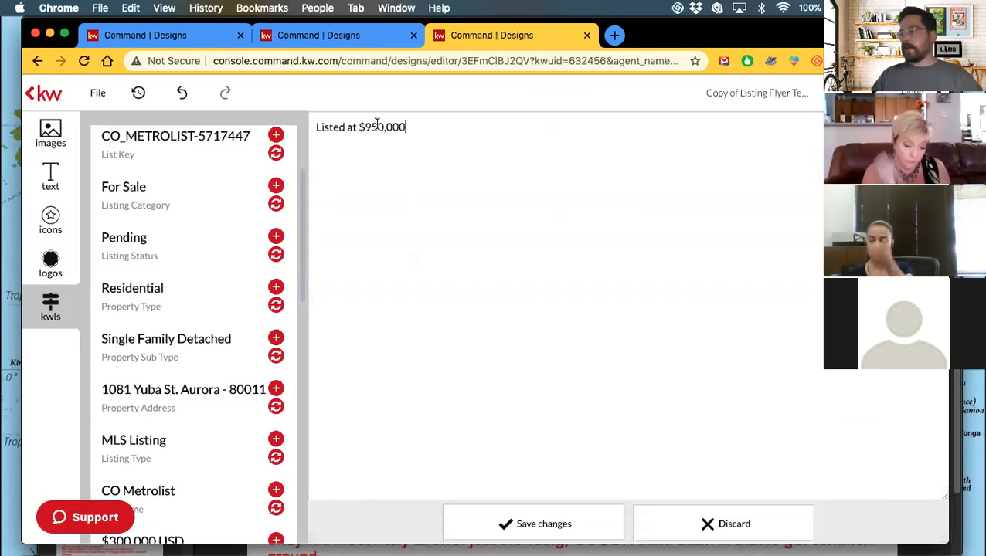
{"action": "key", "text": "BackSpace"}
{"action": "key", "text": "BackSpace"}
{"action": "type", "text": "00"}
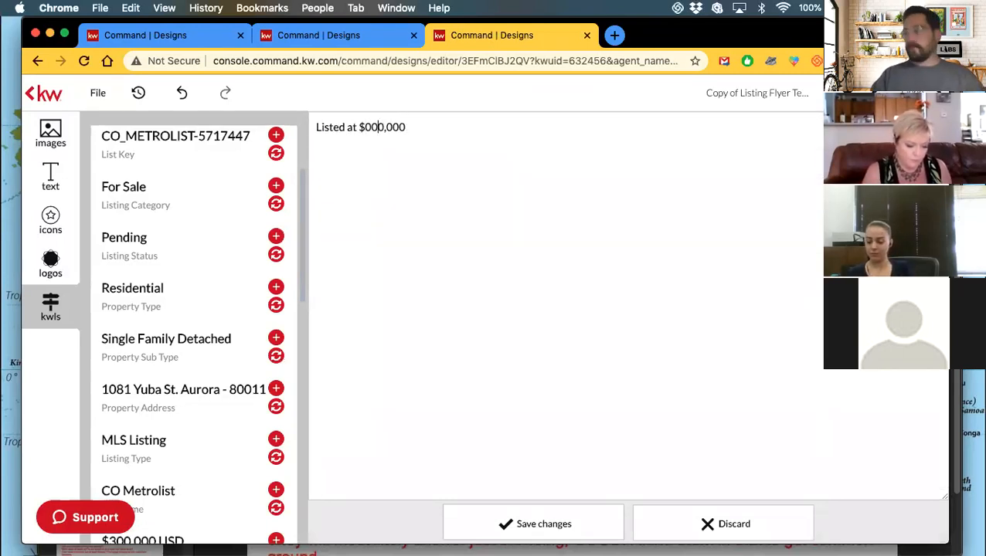
{"action": "key", "text": "BackSpace"}
{"action": "type", "text": "30"}
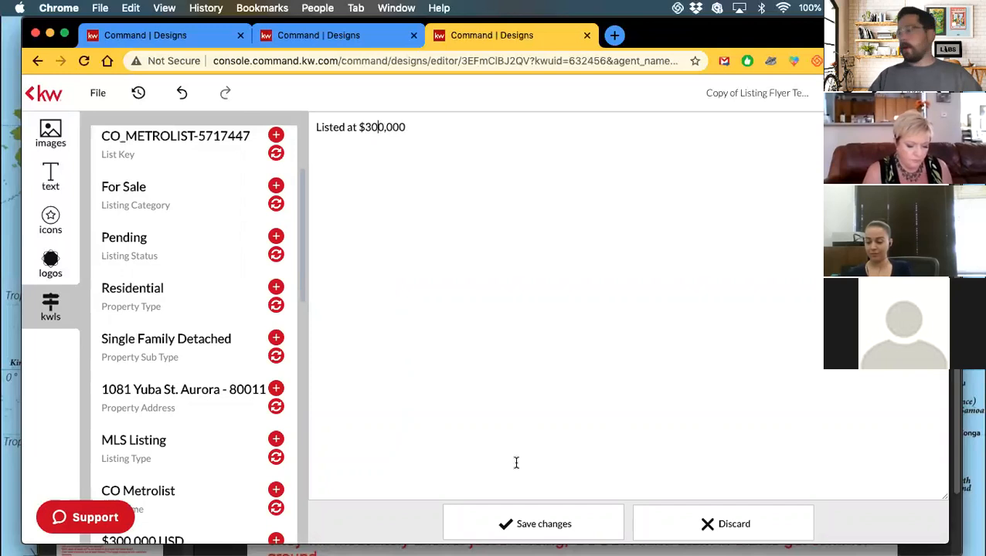
{"action": "left_click", "coordinate": [543, 525]}
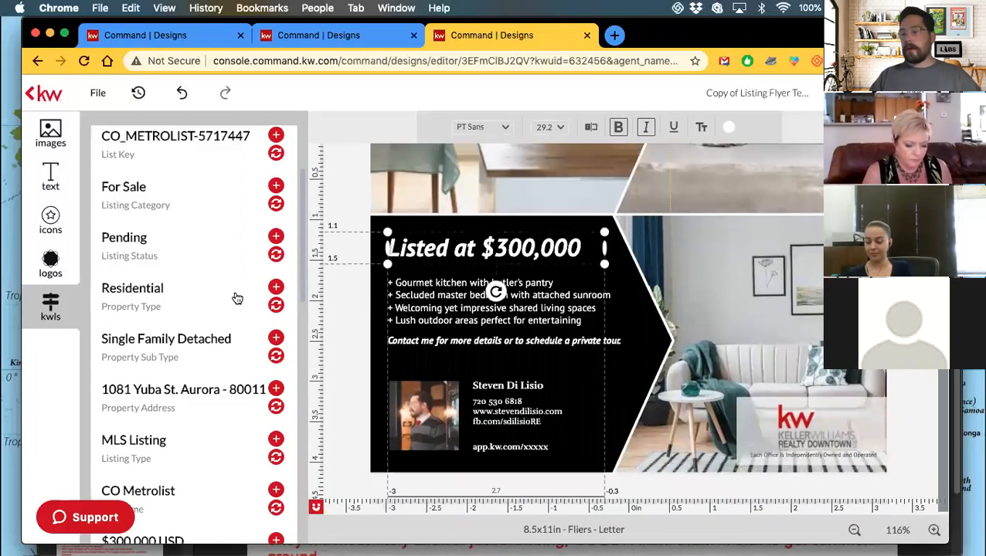
Replace the bullet-point feature list with the listing's property description.
{"action": "scroll", "coordinate": [224, 299], "scroll_direction": "down", "scroll_amount": 5}
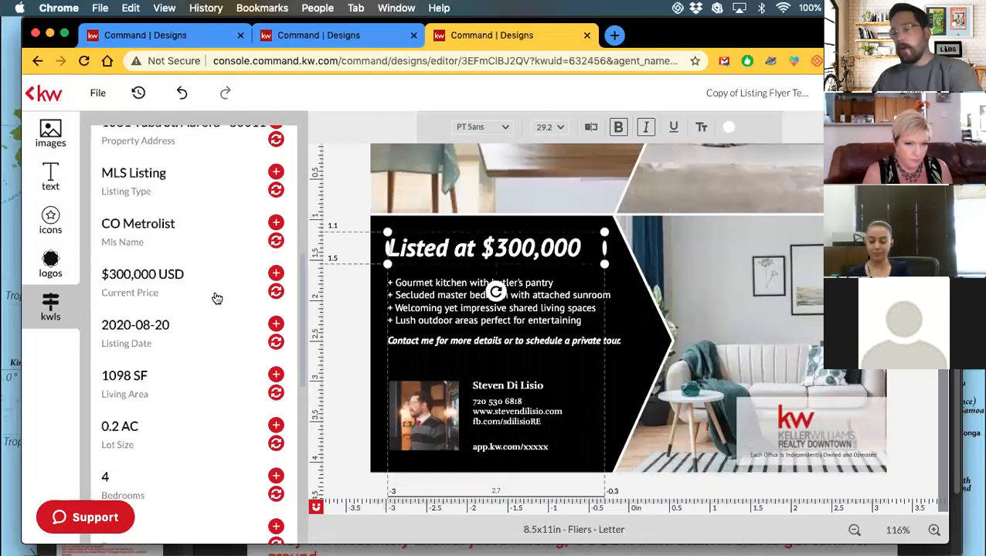
{"action": "scroll", "coordinate": [218, 298], "scroll_direction": "down", "scroll_amount": 6}
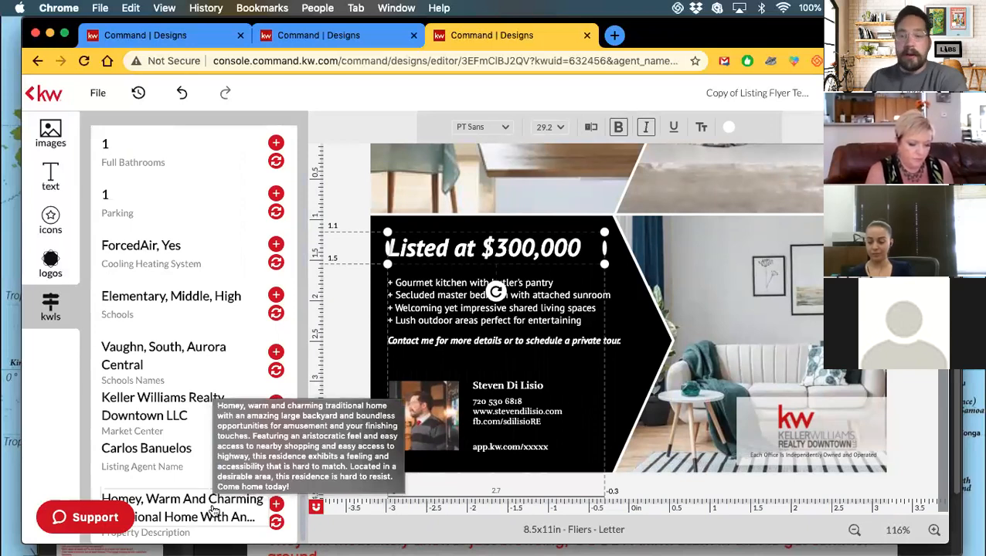
{"action": "left_click", "coordinate": [416, 295]}
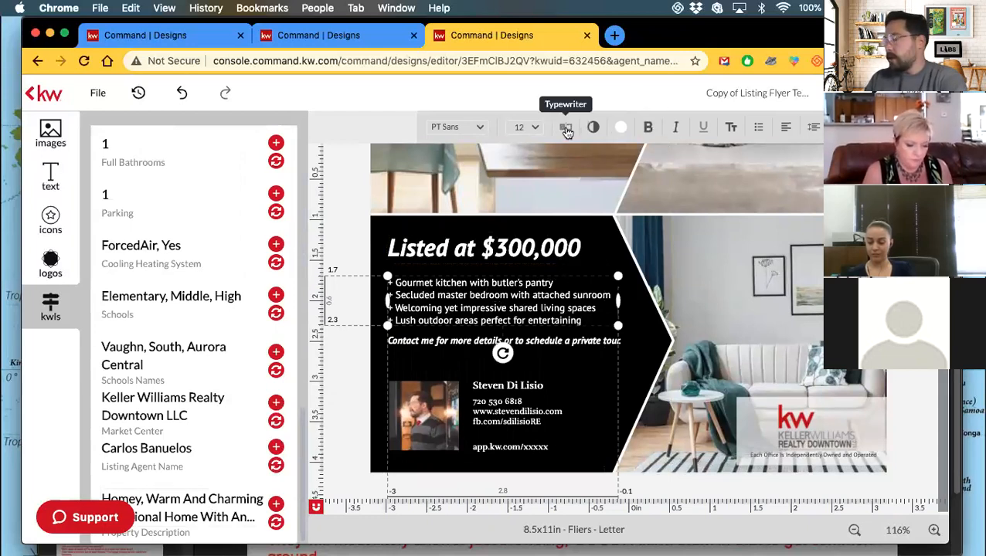
{"action": "left_click", "coordinate": [276, 524]}
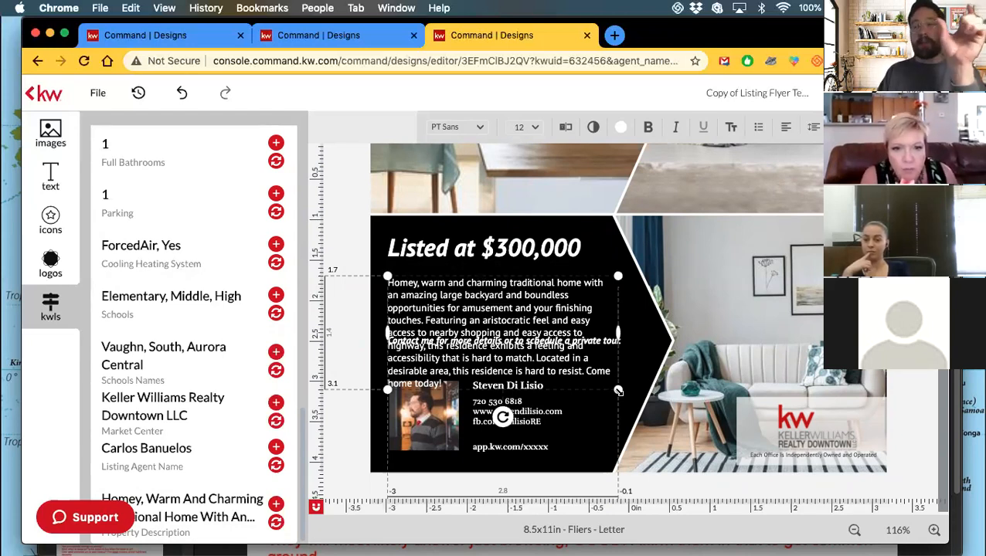
Resize the description box, scaling its text down to fit the black price panel.
{"action": "left_click_drag", "start_coordinate": [618, 390], "coordinate": [657, 336]}
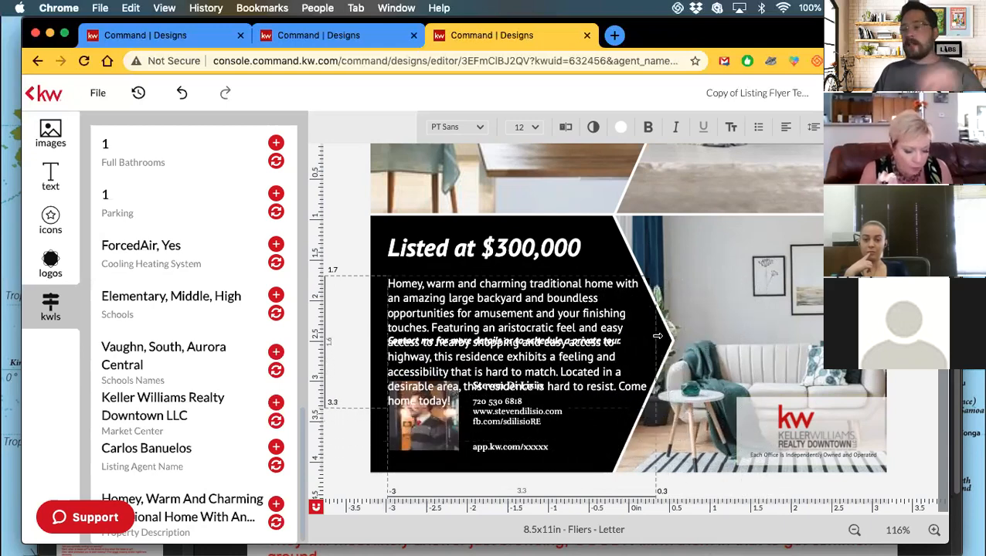
{"action": "left_click_drag", "start_coordinate": [656, 273], "coordinate": [554, 261]}
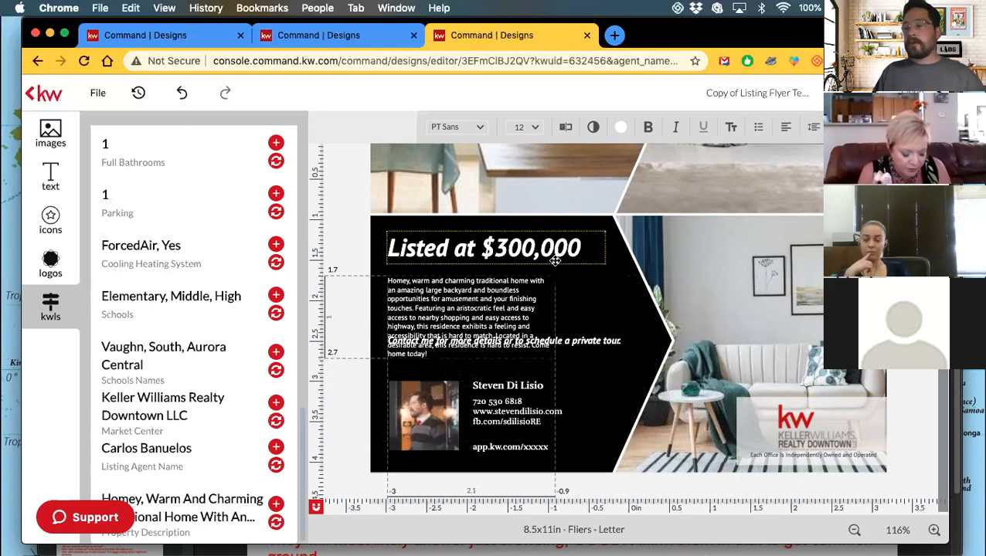
{"action": "left_click", "coordinate": [558, 305]}
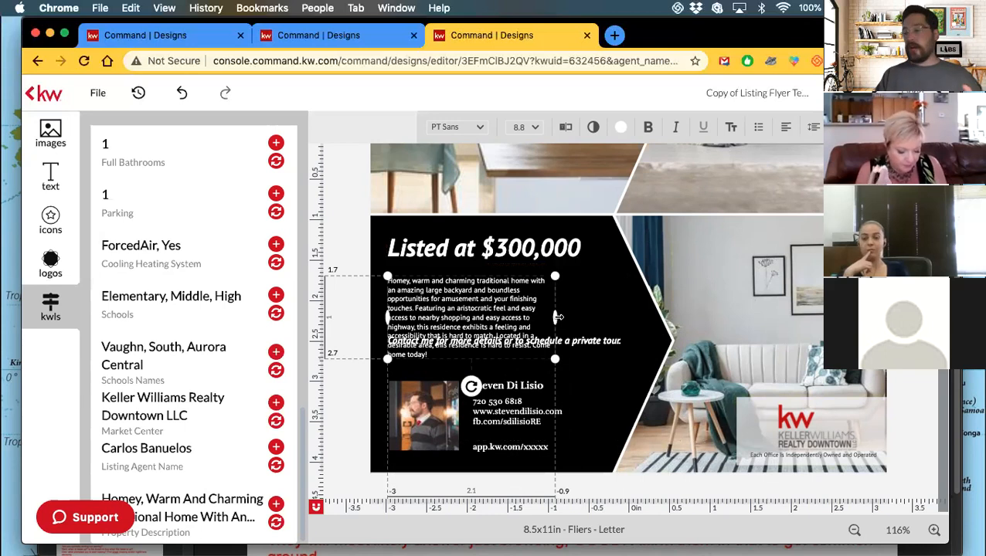
{"action": "left_click_drag", "start_coordinate": [589, 317], "coordinate": [619, 315]}
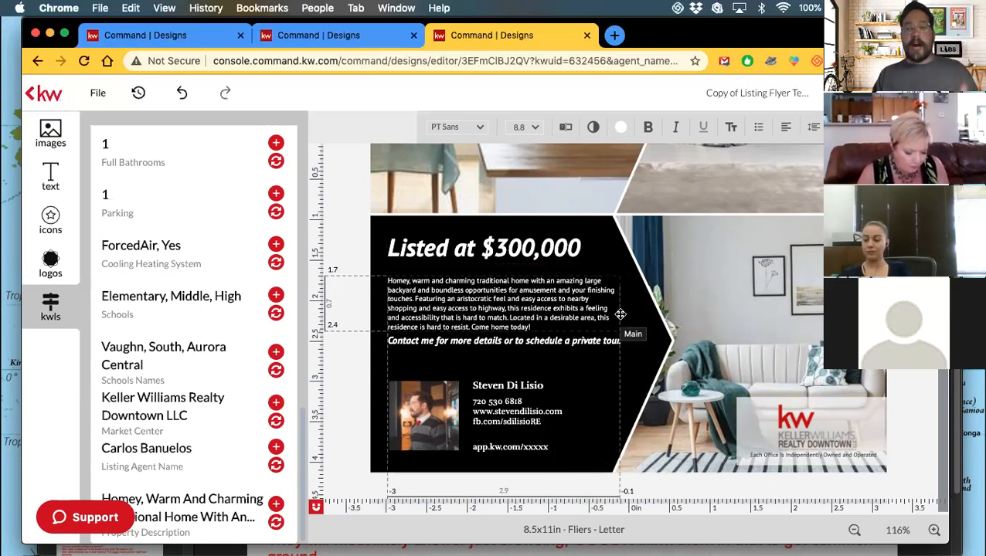
{"action": "left_click_drag", "start_coordinate": [621, 314], "coordinate": [621, 314]}
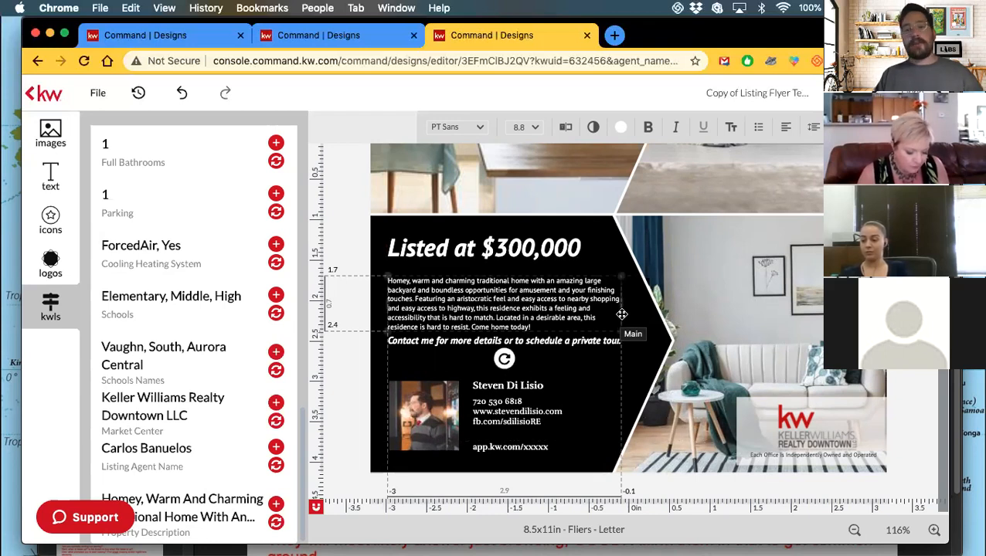
{"action": "left_click", "coordinate": [650, 324]}
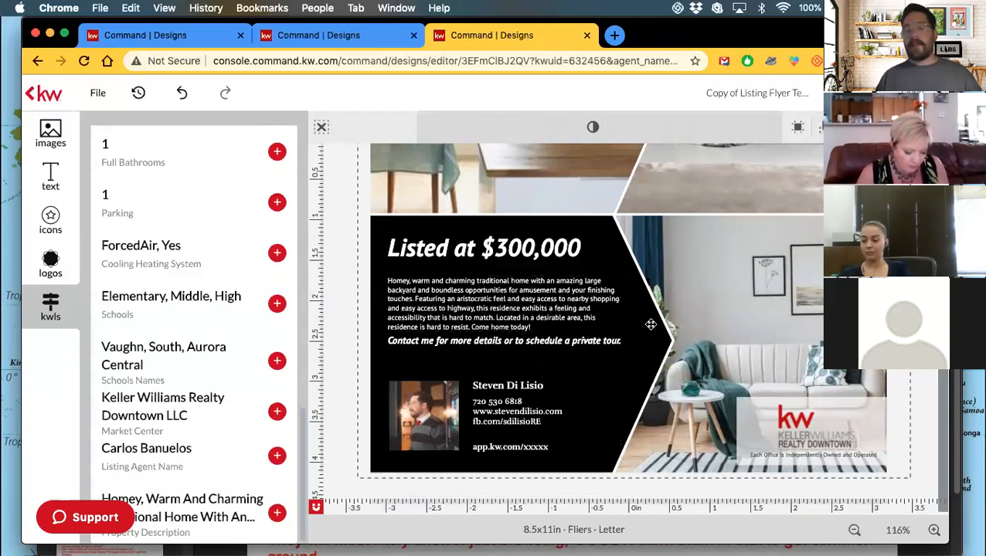
Swap the top sample kitchen photo for the listing's front-entry exterior photo.
{"action": "scroll", "coordinate": [650, 325], "scroll_direction": "up", "scroll_amount": 5}
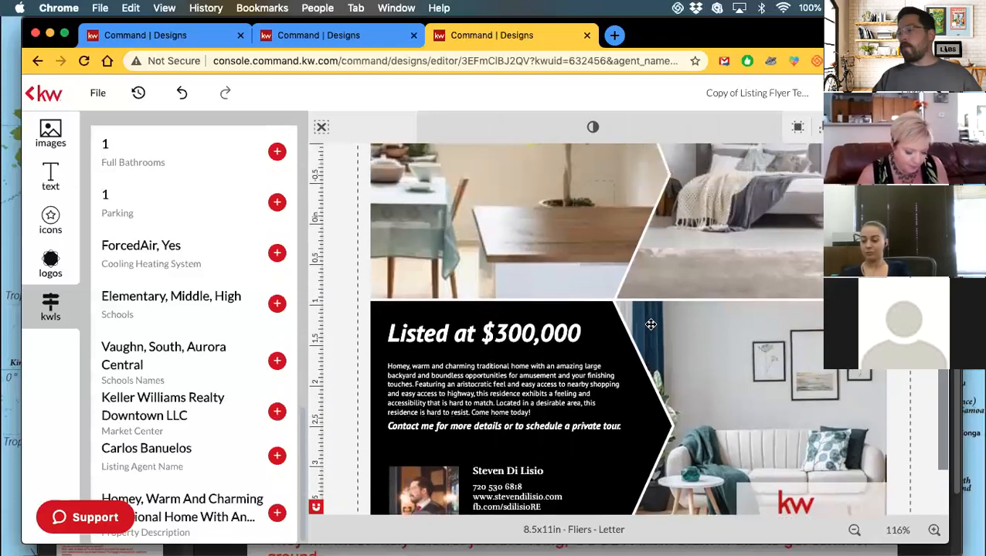
{"action": "scroll", "coordinate": [650, 325], "scroll_direction": "up", "scroll_amount": 5}
{"action": "scroll", "coordinate": [650, 325], "scroll_direction": "up", "scroll_amount": 2}
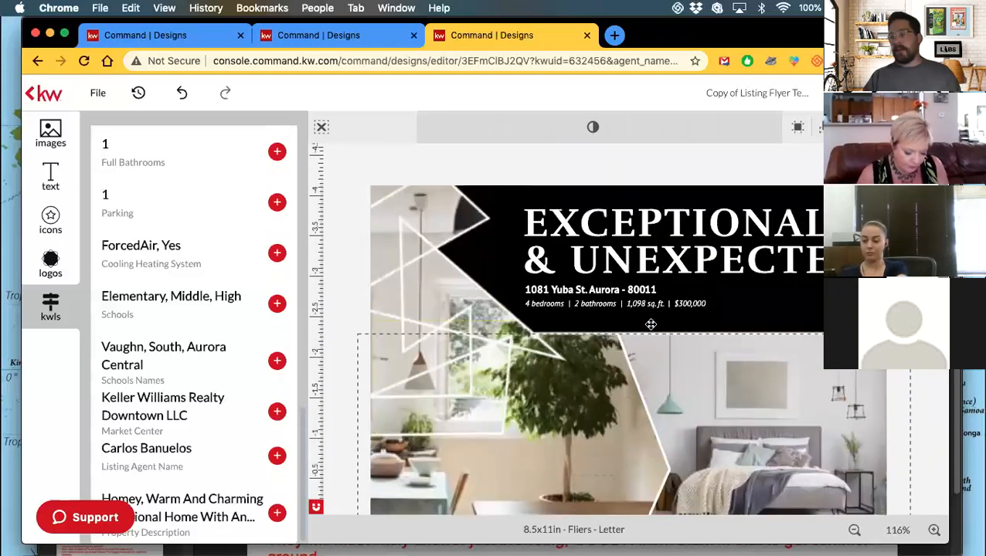
{"action": "scroll", "coordinate": [650, 324], "scroll_direction": "down", "scroll_amount": 3}
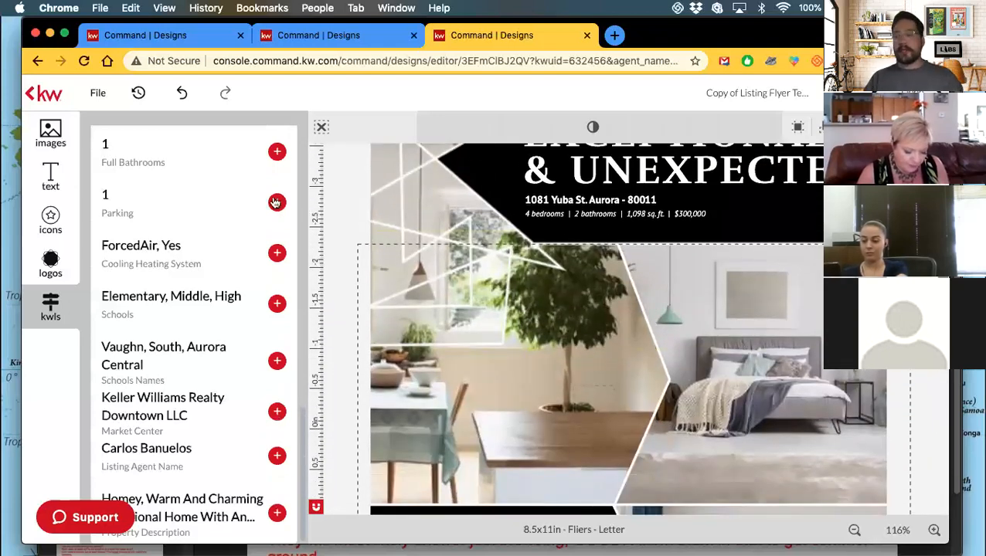
{"action": "scroll", "coordinate": [257, 202], "scroll_direction": "up", "scroll_amount": 10}
{"action": "scroll", "coordinate": [257, 202], "scroll_direction": "up", "scroll_amount": 5}
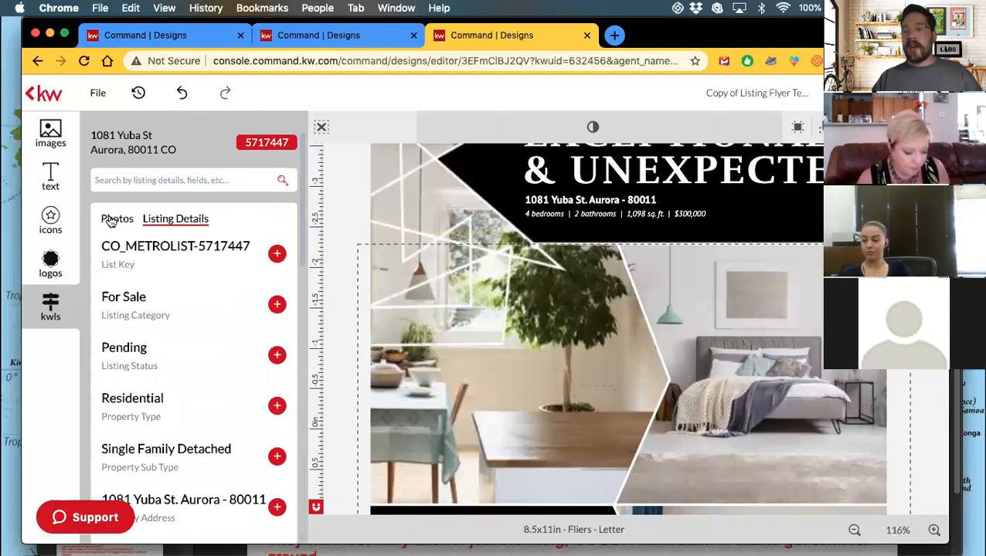
{"action": "left_click", "coordinate": [114, 219]}
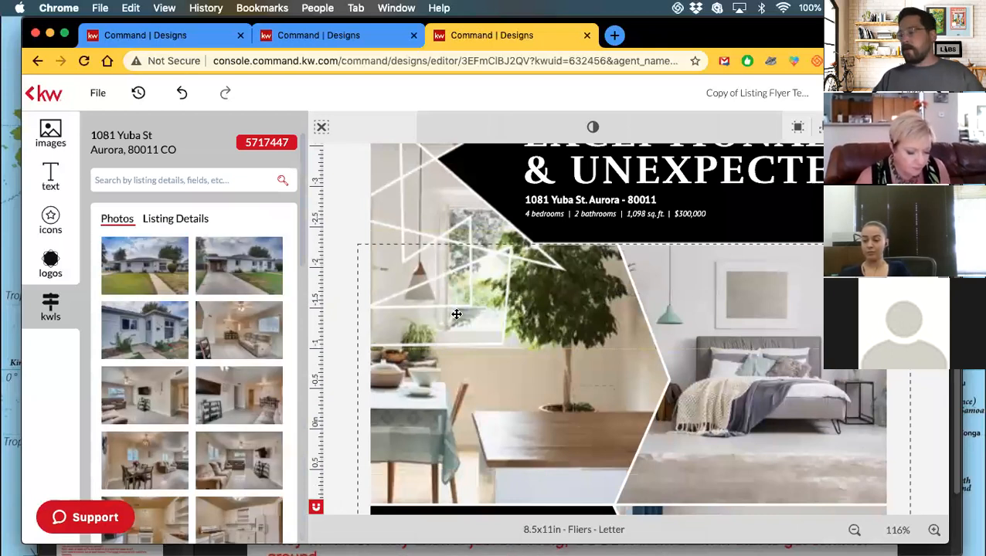
{"action": "scroll", "coordinate": [550, 374], "scroll_direction": "down", "scroll_amount": 3}
{"action": "left_click", "coordinate": [545, 298]}
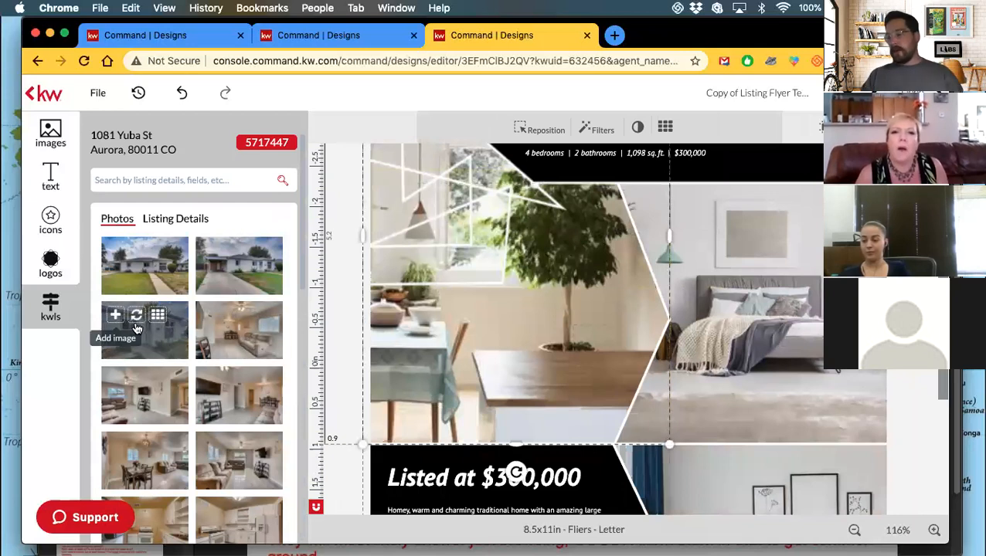
{"action": "left_click", "coordinate": [136, 318]}
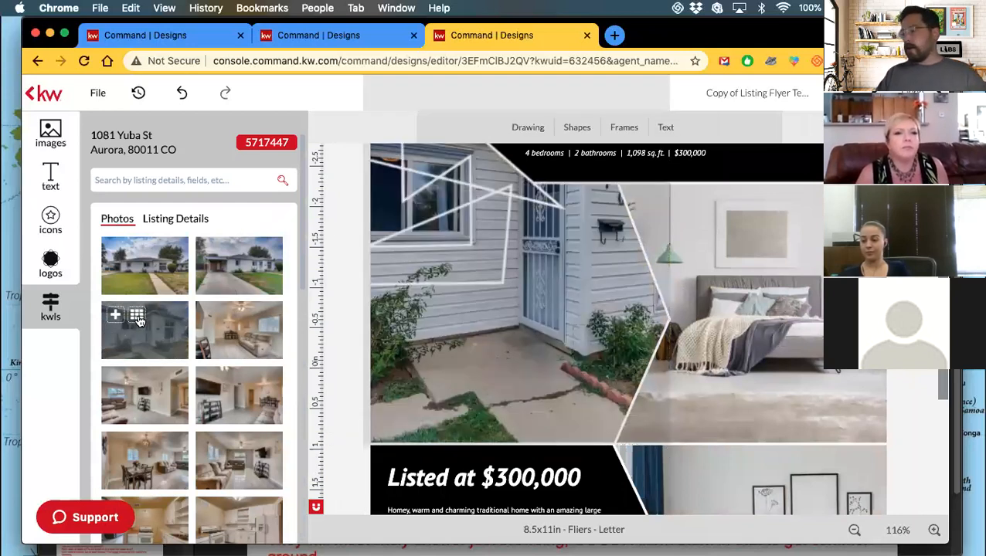
{"action": "left_click", "coordinate": [573, 270]}
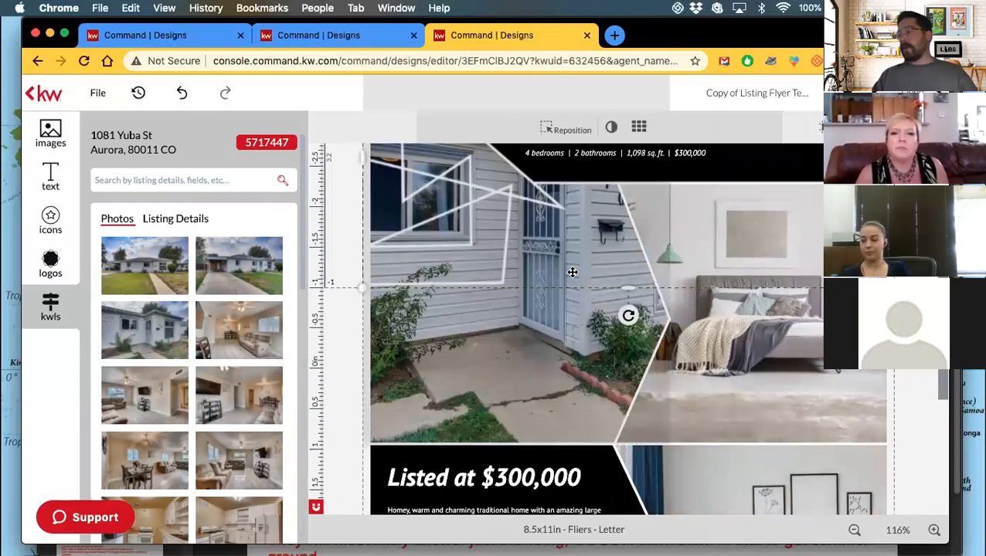
{"action": "left_click", "coordinate": [573, 131]}
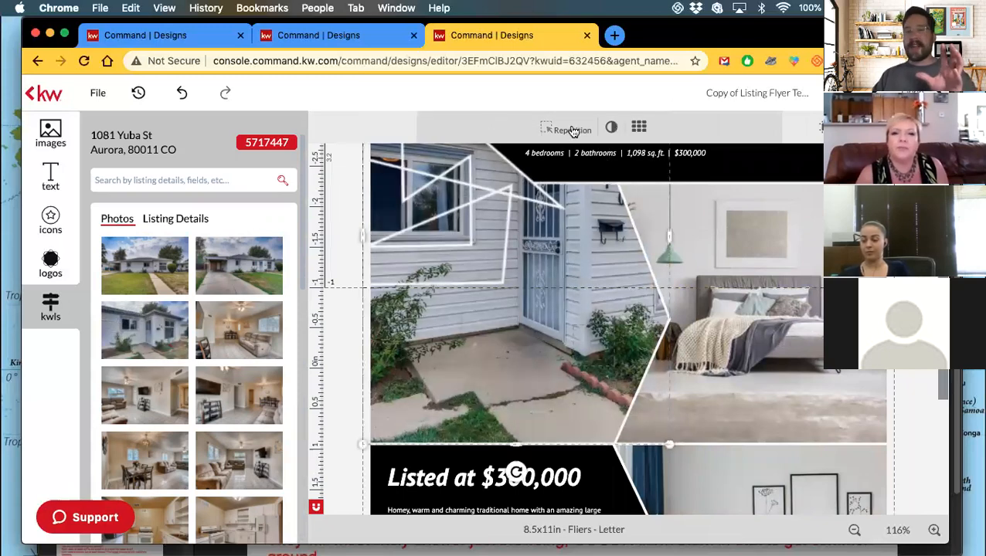
Zoom out the canvas and discard the unfinished photo repositioning.
{"action": "left_click", "coordinate": [573, 131]}
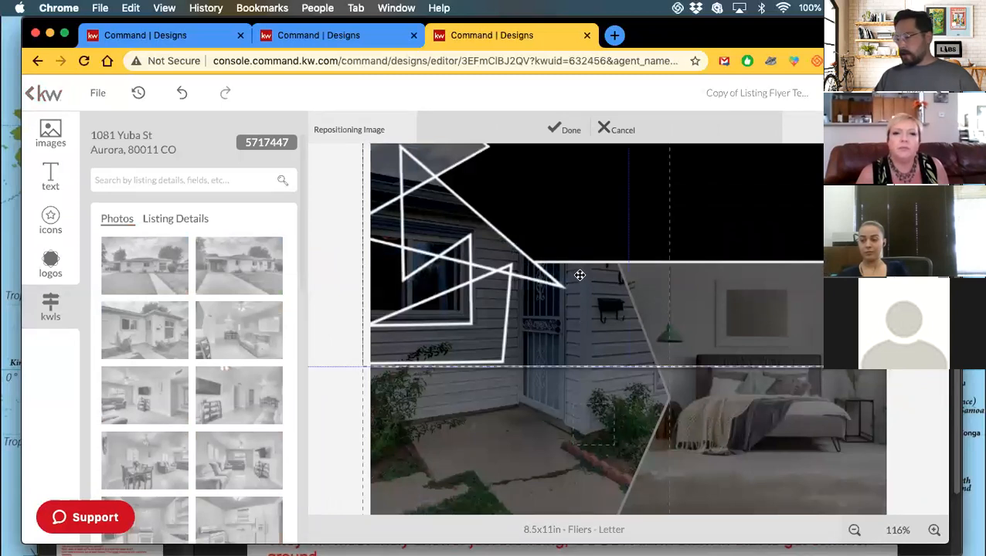
{"action": "left_click", "coordinate": [854, 530]}
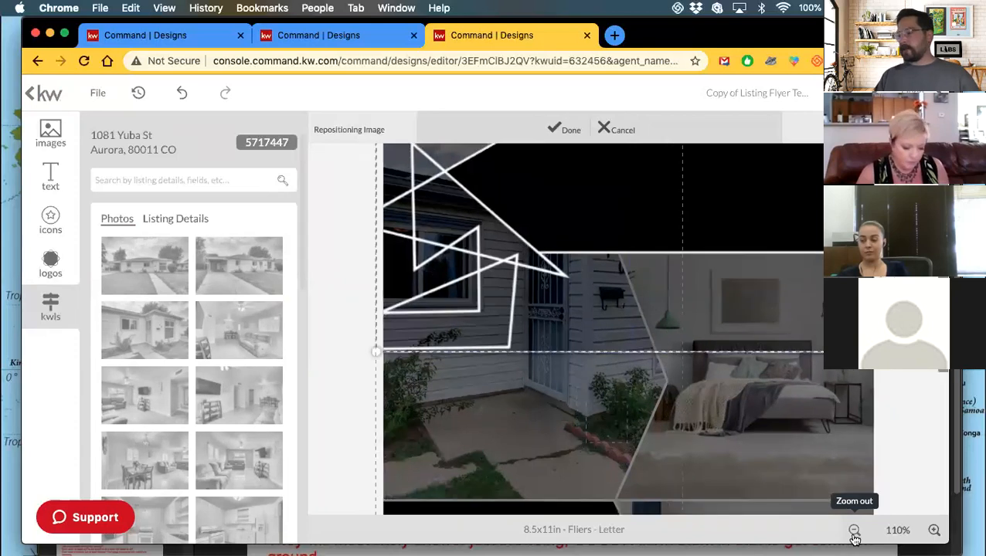
{"action": "left_click", "coordinate": [853, 530]}
{"action": "left_click", "coordinate": [853, 531]}
{"action": "left_click", "coordinate": [854, 530]}
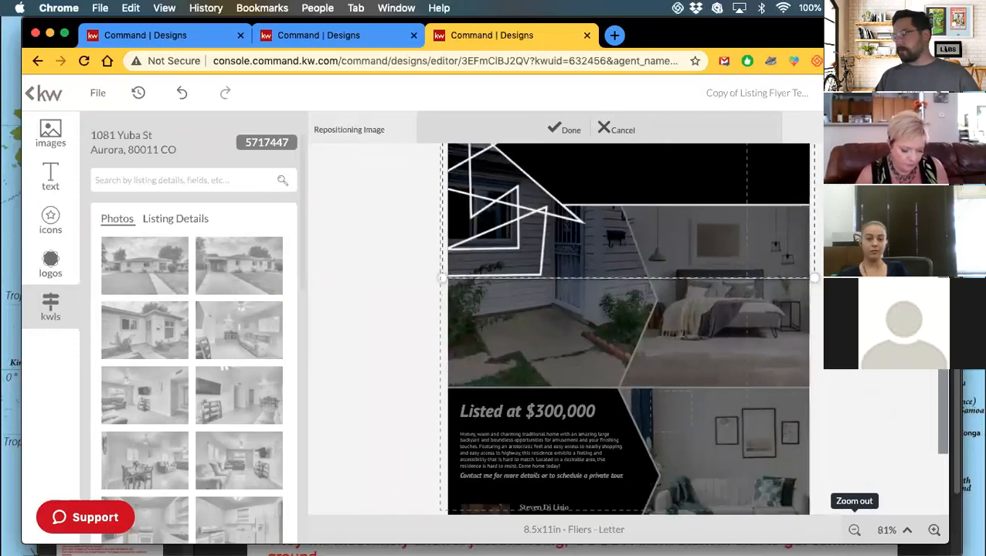
{"action": "scroll", "coordinate": [626, 332], "scroll_direction": "down", "scroll_amount": 3}
{"action": "scroll", "coordinate": [625, 332], "scroll_direction": "up", "scroll_amount": 5}
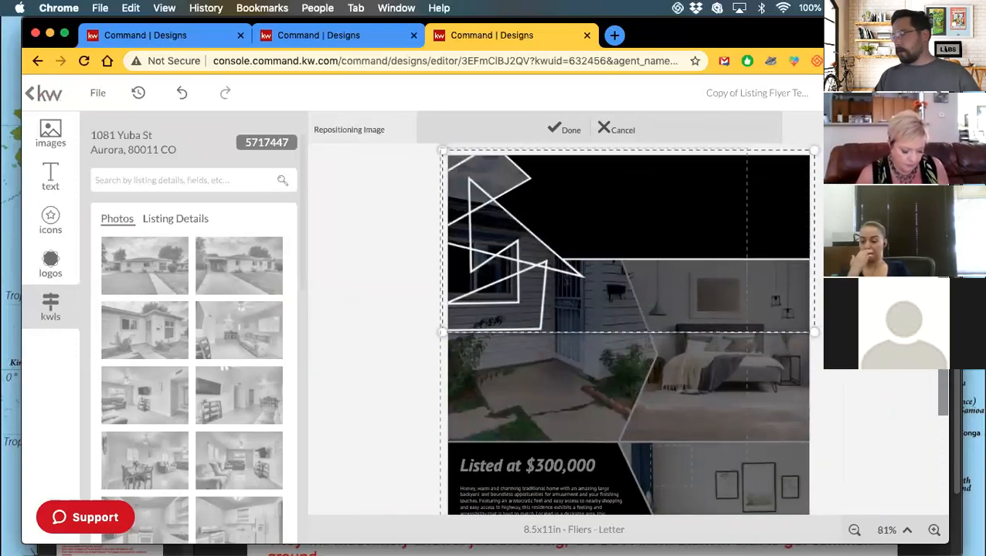
{"action": "scroll", "coordinate": [820, 359], "scroll_direction": "up", "scroll_amount": 1}
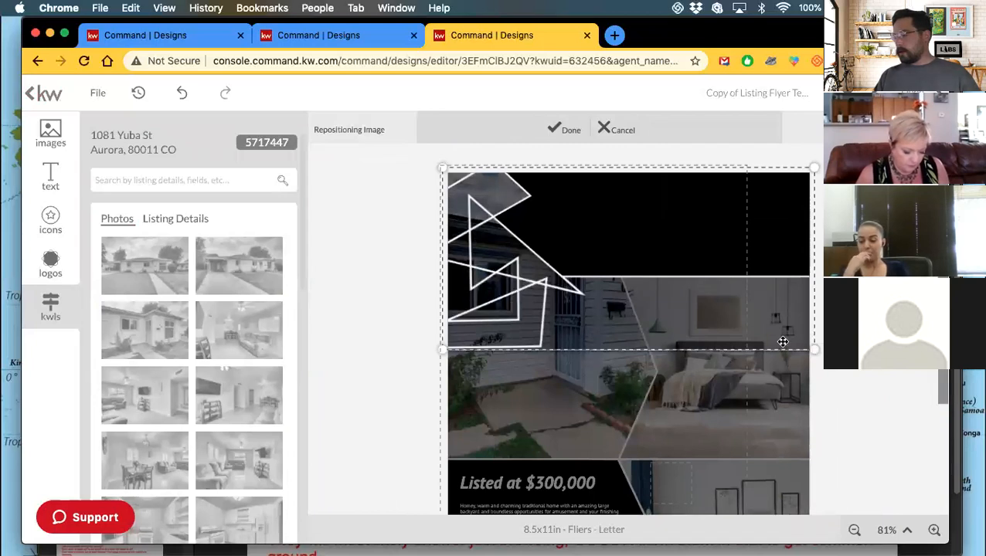
{"action": "left_click", "coordinate": [624, 128]}
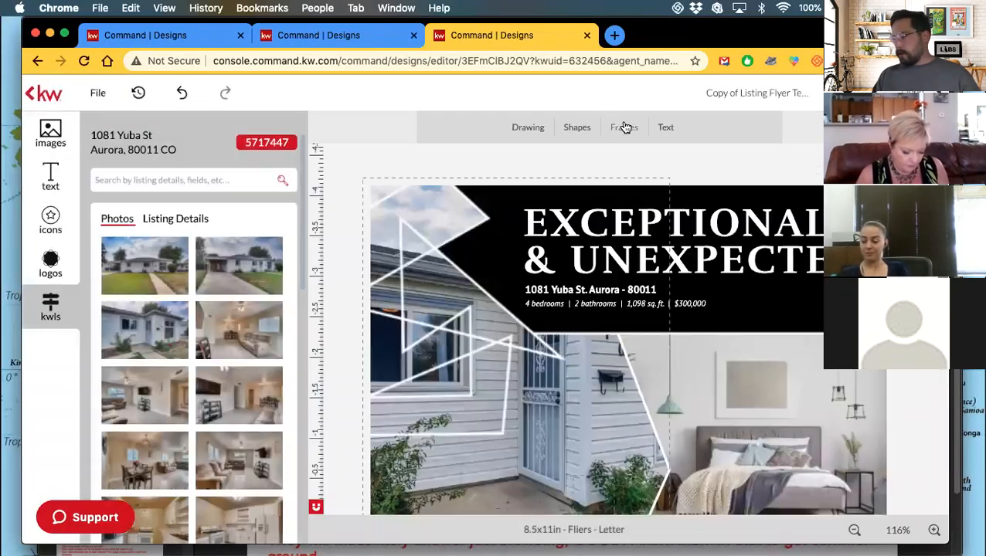
Slide the house photo left in its frame to show more windows and flowerbed.
{"action": "left_click", "coordinate": [854, 532]}
{"action": "left_click", "coordinate": [854, 531]}
{"action": "left_click", "coordinate": [854, 531]}
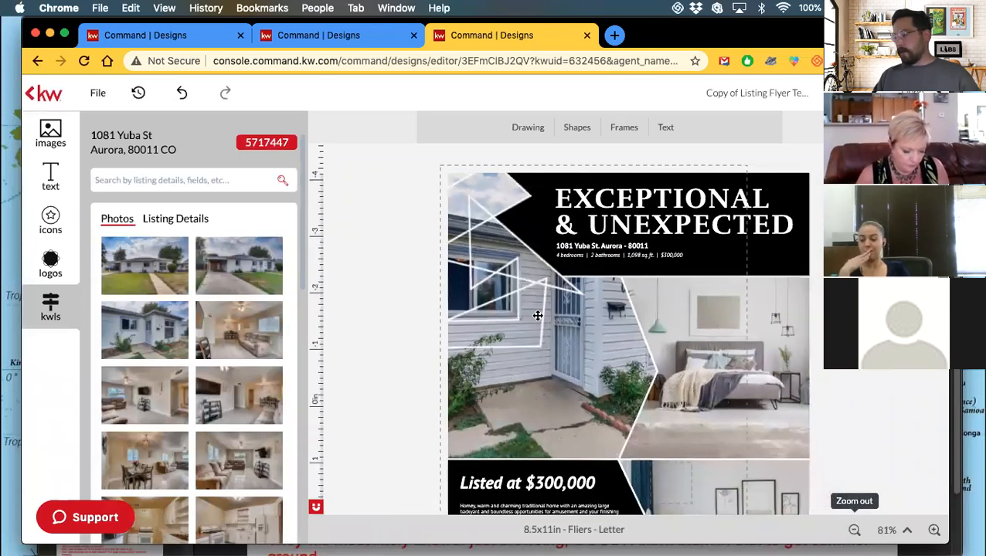
{"action": "left_click", "coordinate": [578, 332]}
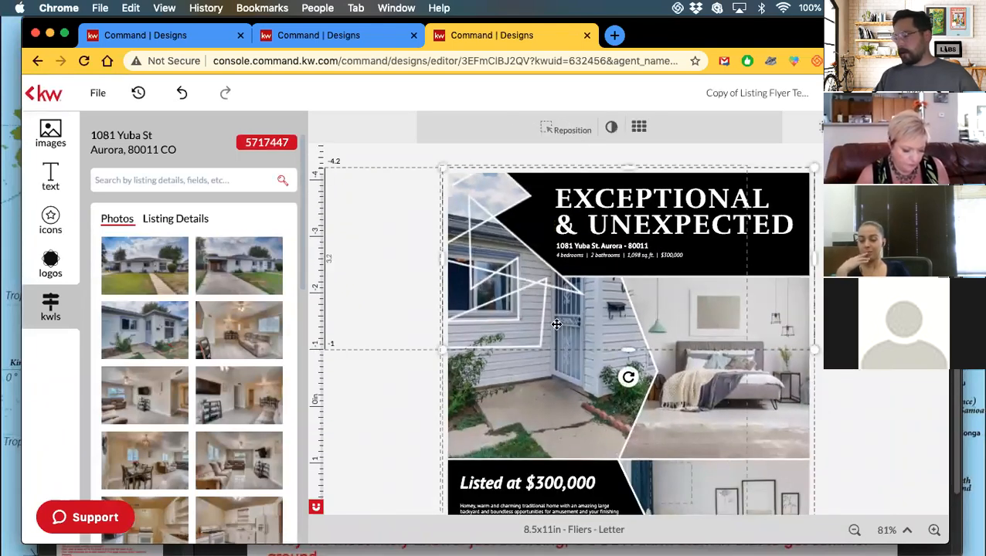
{"action": "left_click", "coordinate": [543, 379]}
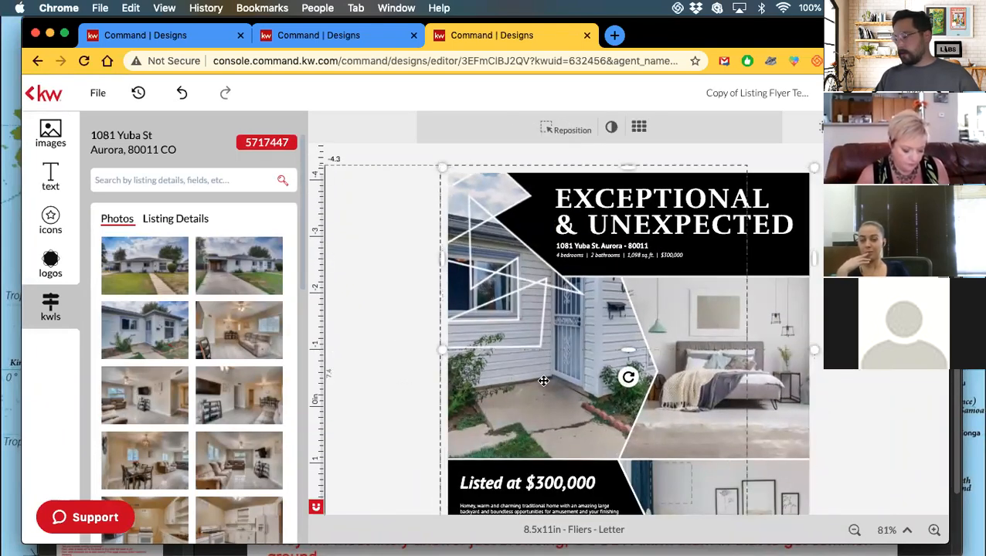
{"action": "left_click", "coordinate": [571, 130]}
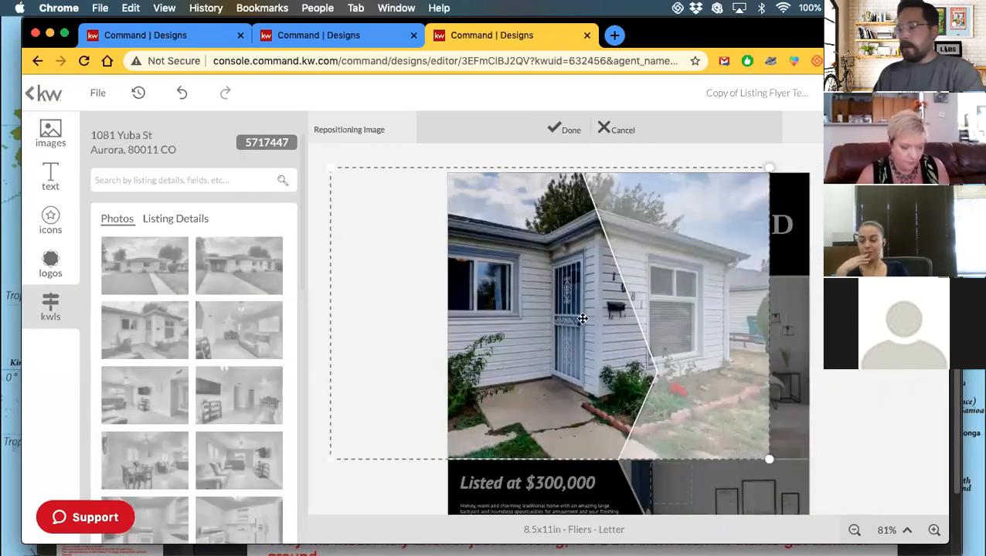
{"action": "left_click_drag", "start_coordinate": [594, 335], "coordinate": [516, 325]}
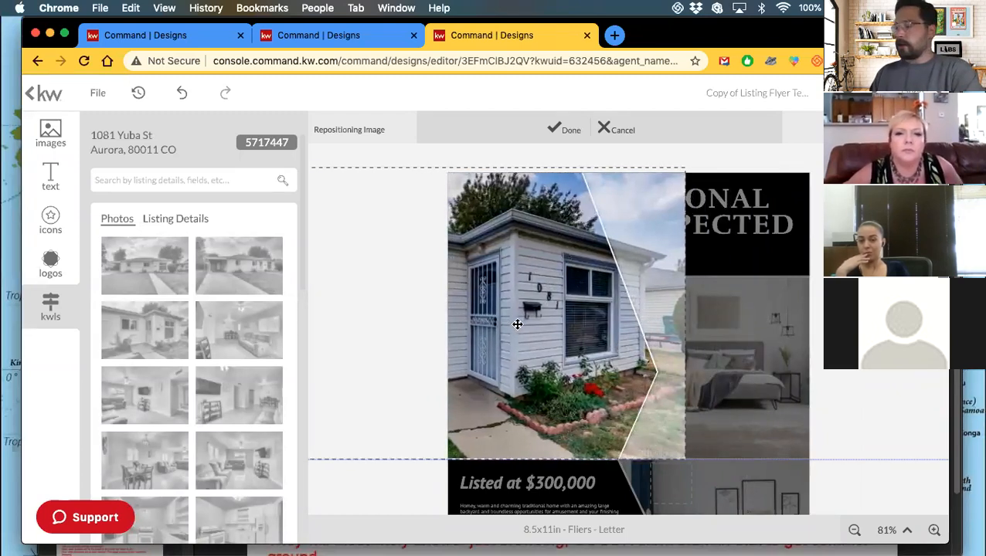
{"action": "left_click", "coordinate": [570, 131]}
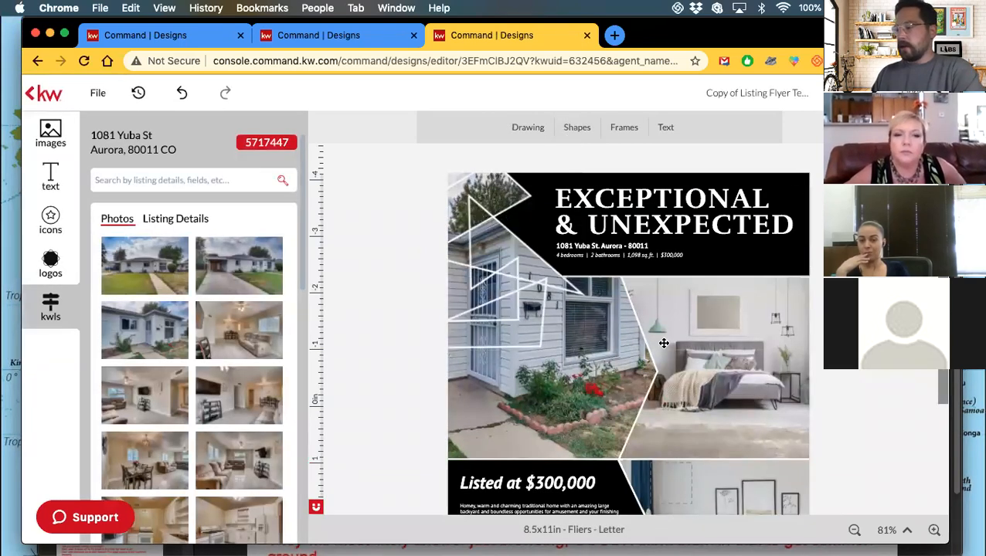
Replace the bedroom photo with the listing's living-room shot.
{"action": "left_click", "coordinate": [731, 340]}
{"action": "scroll", "coordinate": [198, 345], "scroll_direction": "down", "scroll_amount": 5}
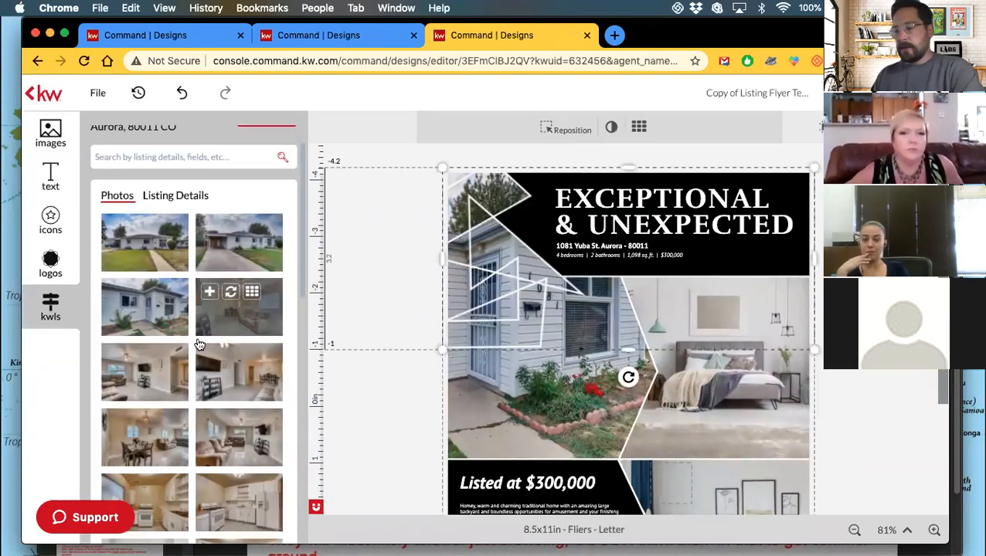
{"action": "mouse_move", "coordinate": [235, 276]}
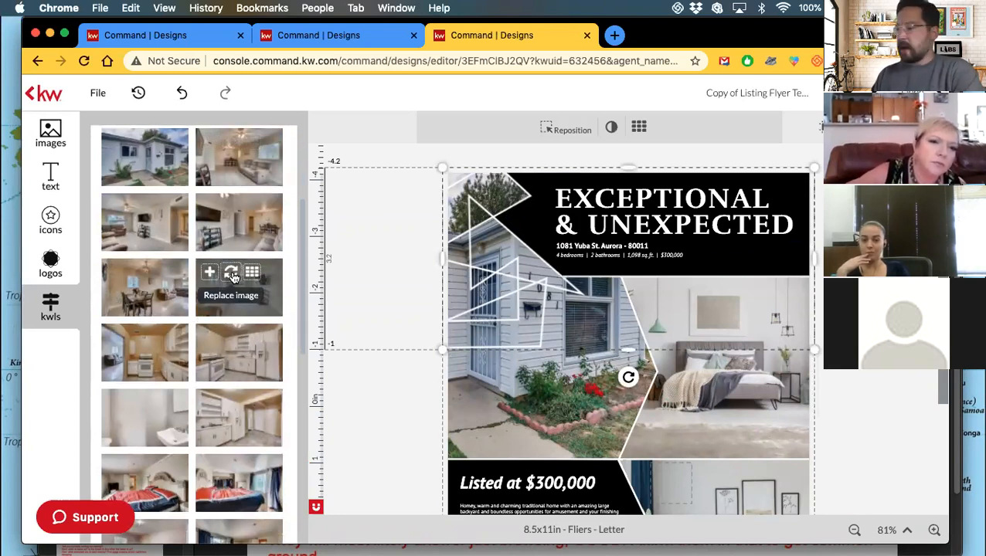
{"action": "left_click", "coordinate": [709, 398]}
{"action": "mouse_move", "coordinate": [262, 302]}
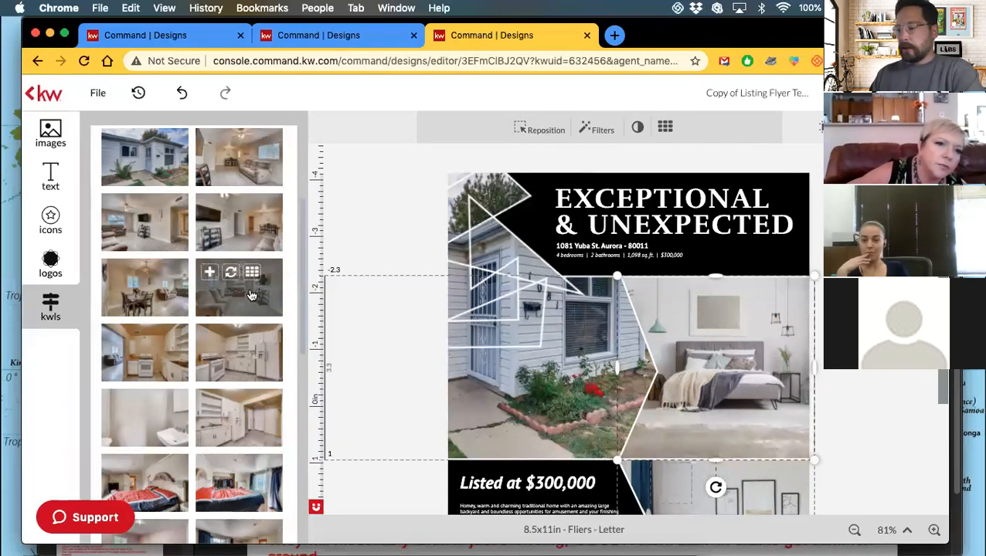
{"action": "left_click", "coordinate": [233, 273]}
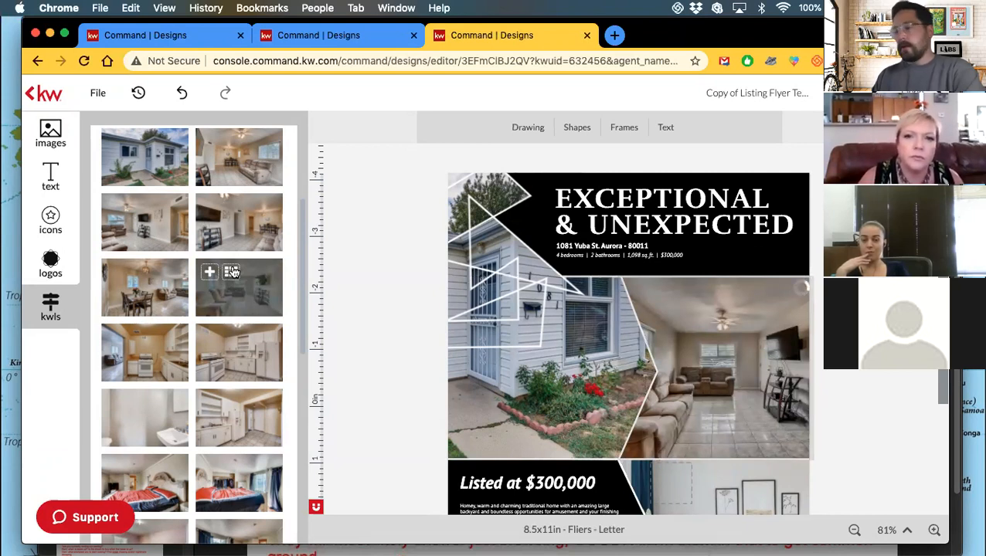
Replace the lower-right photo beside the price panel with the white kitchen shot.
{"action": "scroll", "coordinate": [820, 379], "scroll_direction": "down", "scroll_amount": 3}
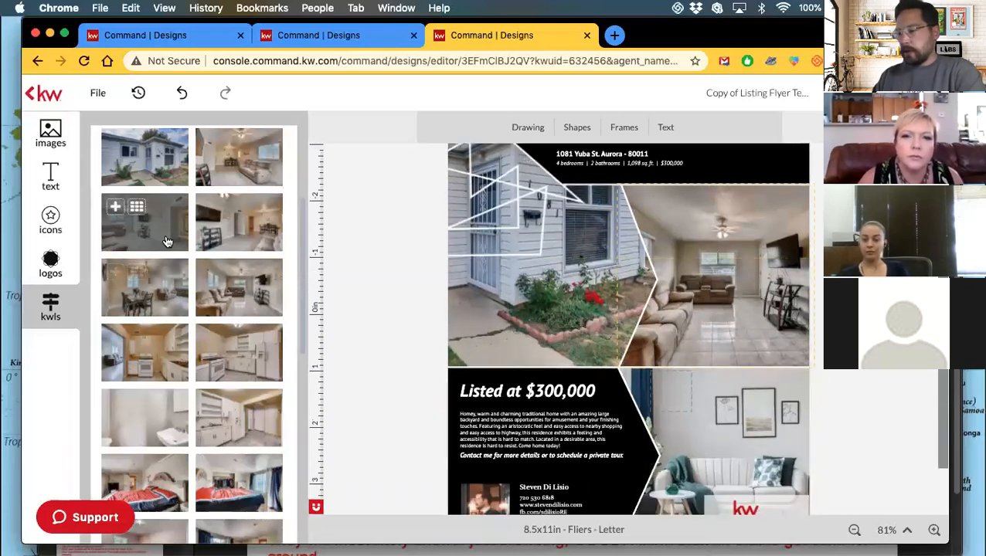
{"action": "scroll", "coordinate": [167, 240], "scroll_direction": "up", "scroll_amount": 2}
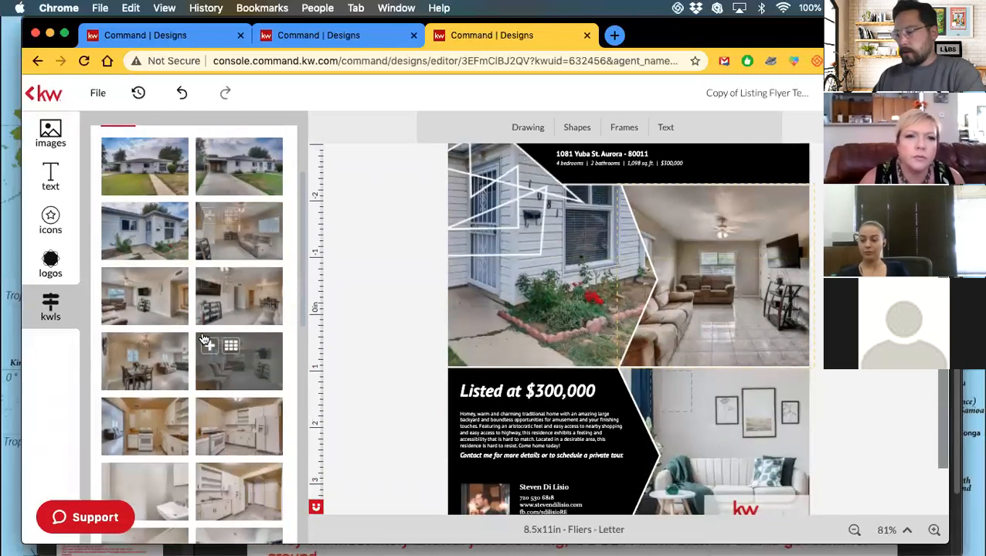
{"action": "scroll", "coordinate": [232, 309], "scroll_direction": "down", "scroll_amount": 3}
{"action": "scroll", "coordinate": [257, 282], "scroll_direction": "down", "scroll_amount": 3}
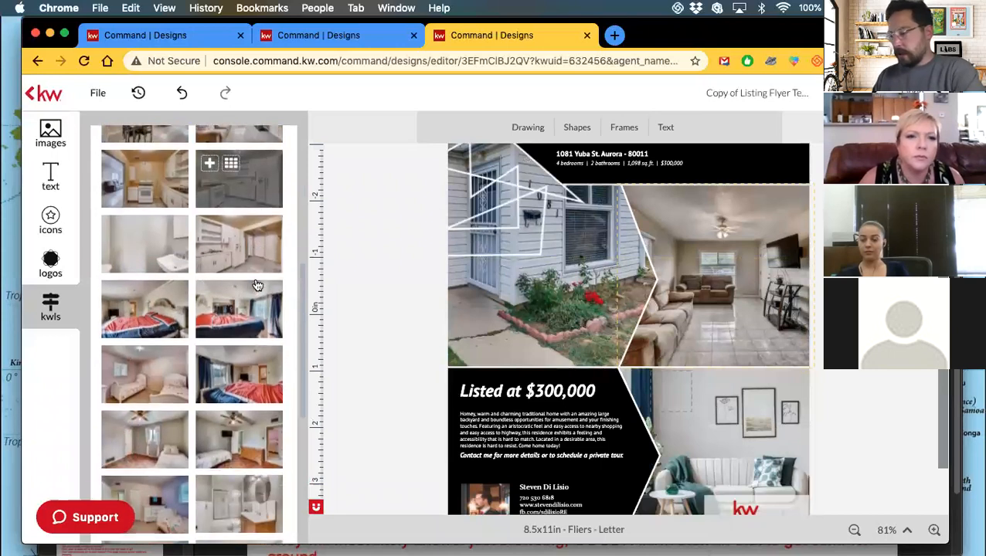
{"action": "left_click", "coordinate": [710, 434]}
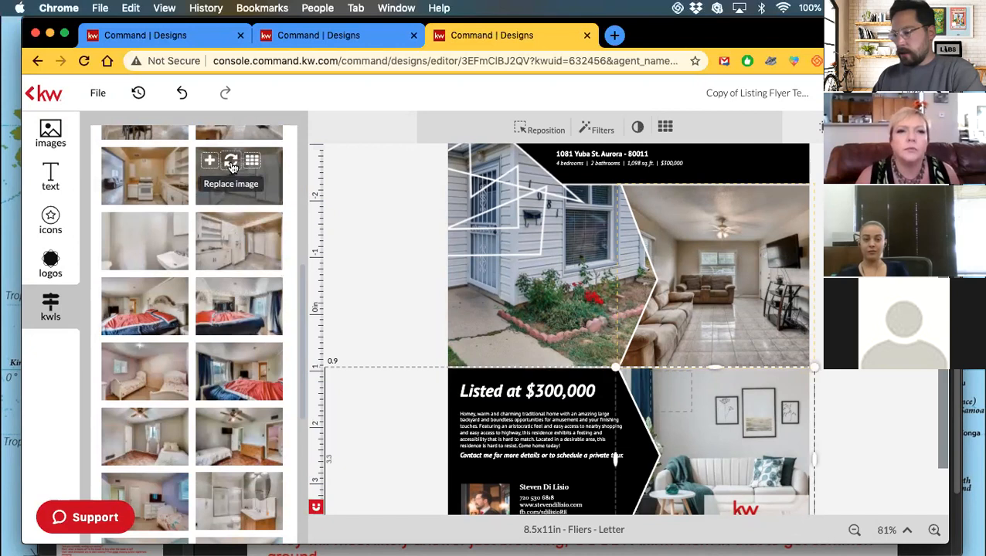
{"action": "left_click", "coordinate": [231, 166]}
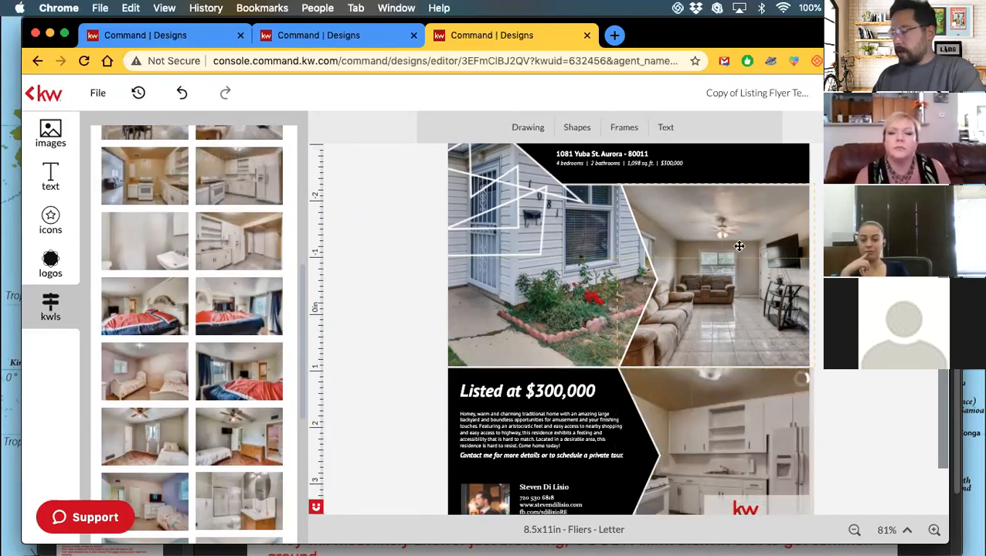
{"action": "left_click", "coordinate": [854, 531]}
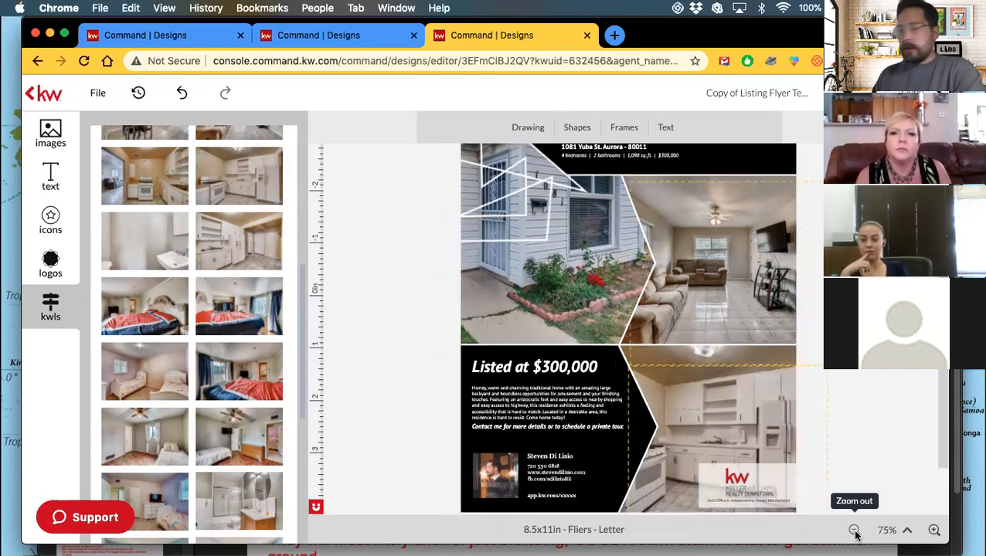
{"action": "left_click", "coordinate": [854, 530]}
{"action": "left_click", "coordinate": [854, 531]}
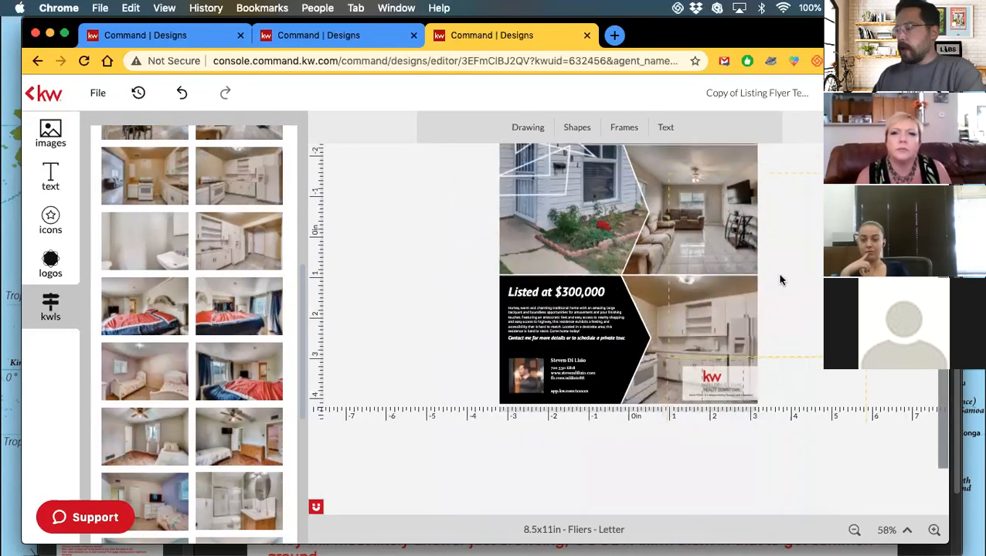
Replace the upper-right living-room photo with the quilted bedroom photo.
{"action": "scroll", "coordinate": [779, 280], "scroll_direction": "up", "scroll_amount": 3}
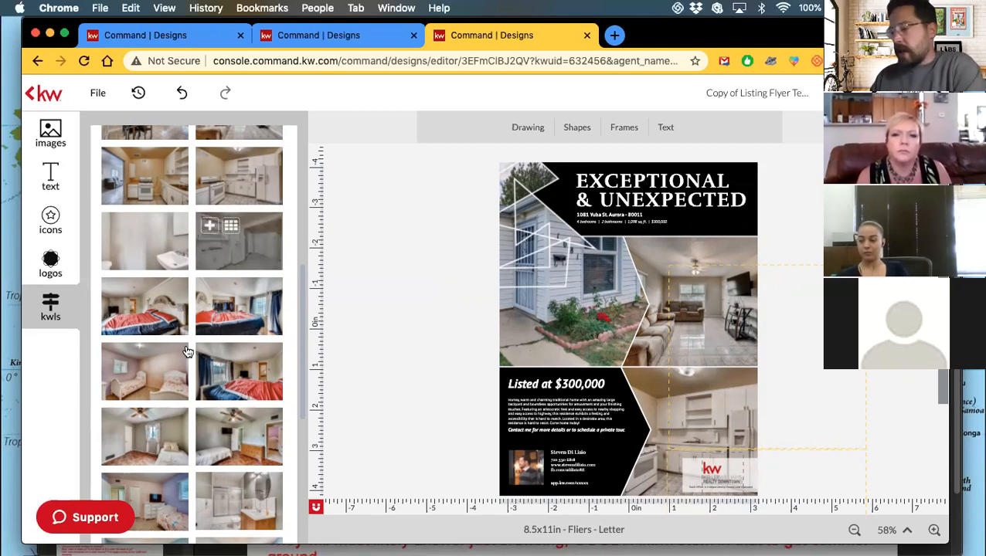
{"action": "scroll", "coordinate": [187, 352], "scroll_direction": "down", "scroll_amount": 5}
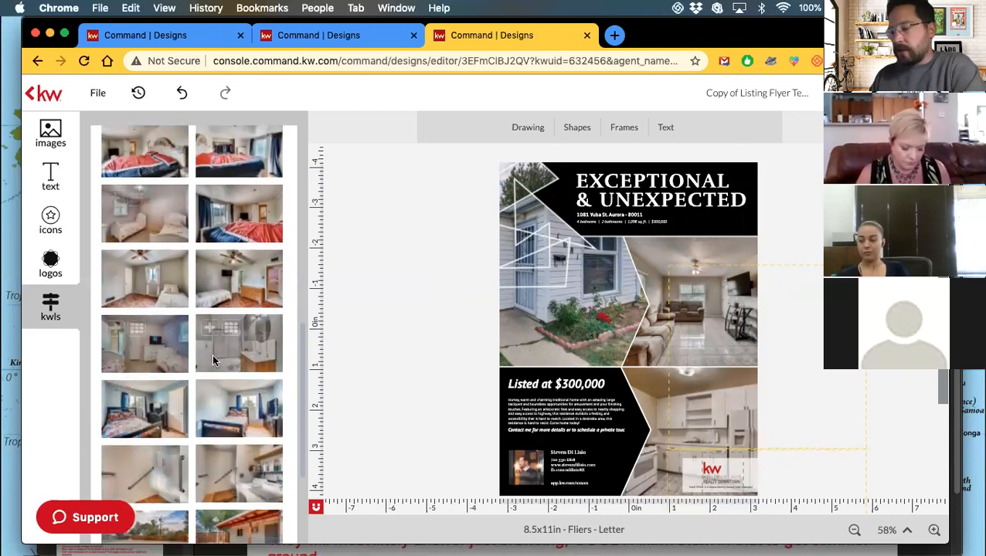
{"action": "scroll", "coordinate": [211, 354], "scroll_direction": "down", "scroll_amount": 5}
{"action": "scroll", "coordinate": [213, 357], "scroll_direction": "down", "scroll_amount": 1}
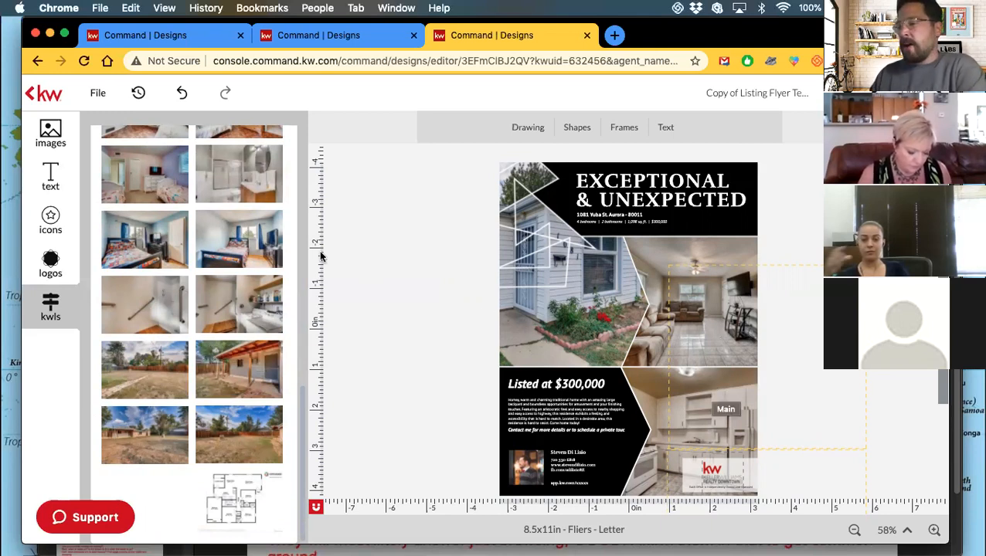
{"action": "left_click", "coordinate": [706, 289]}
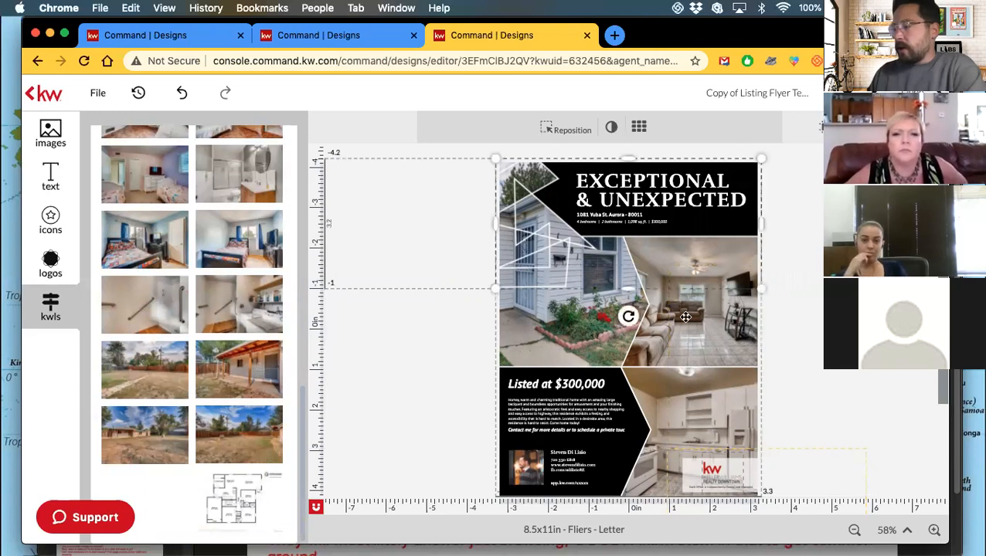
{"action": "left_click", "coordinate": [667, 334]}
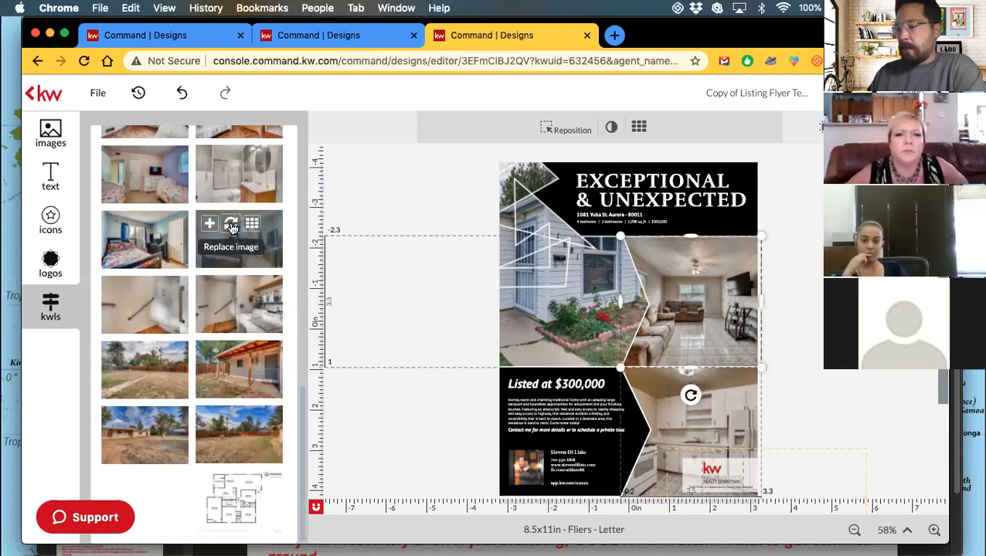
{"action": "left_click", "coordinate": [137, 225]}
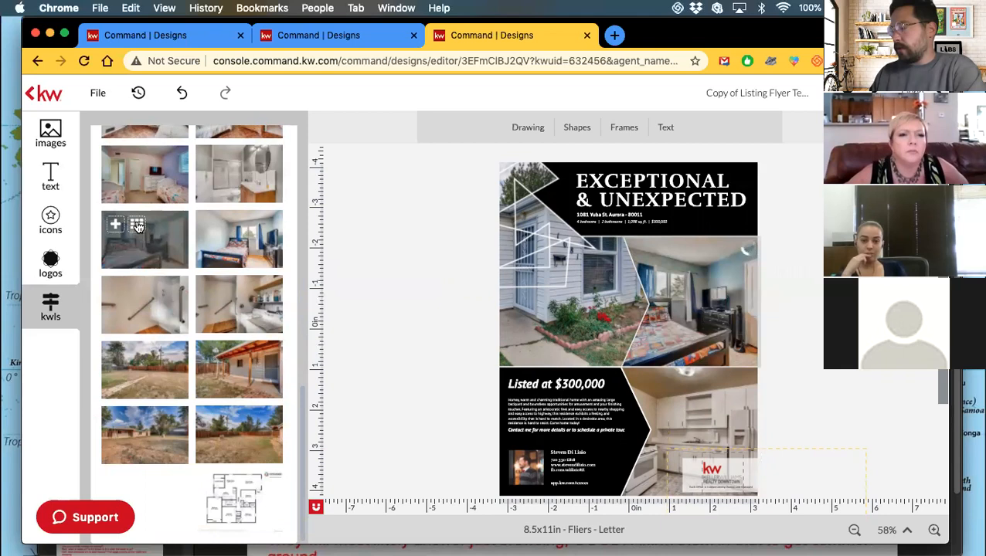
Nudge the bedroom photo right and replace the lower-right kitchen photo with the yard shot.
{"action": "left_click", "coordinate": [682, 315]}
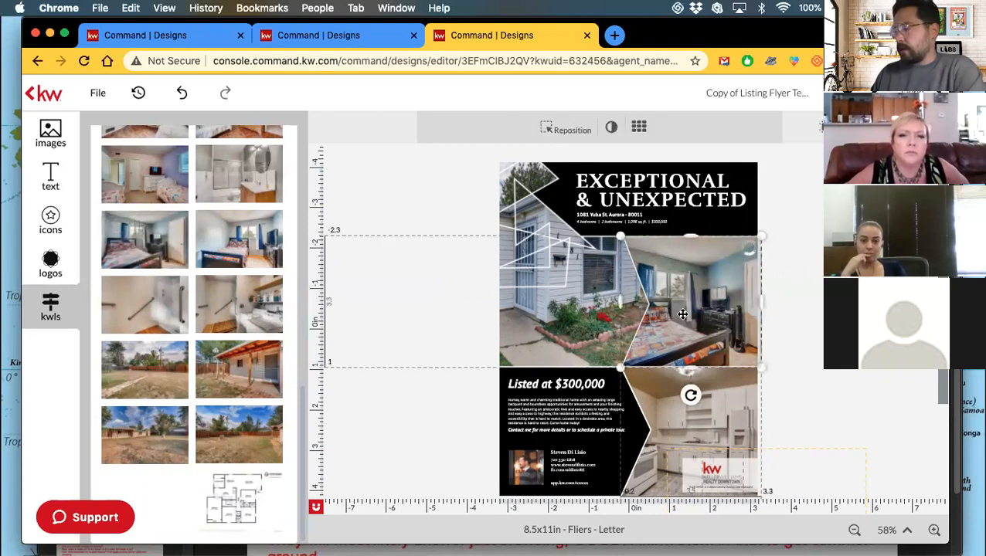
{"action": "left_click", "coordinate": [573, 132]}
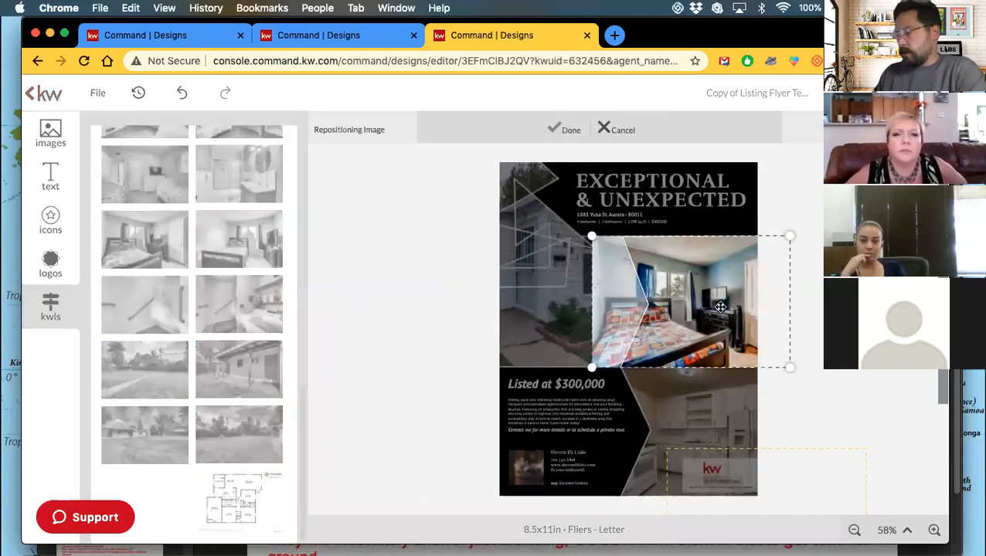
{"action": "left_click_drag", "start_coordinate": [704, 310], "coordinate": [731, 309]}
{"action": "left_click", "coordinate": [572, 132]}
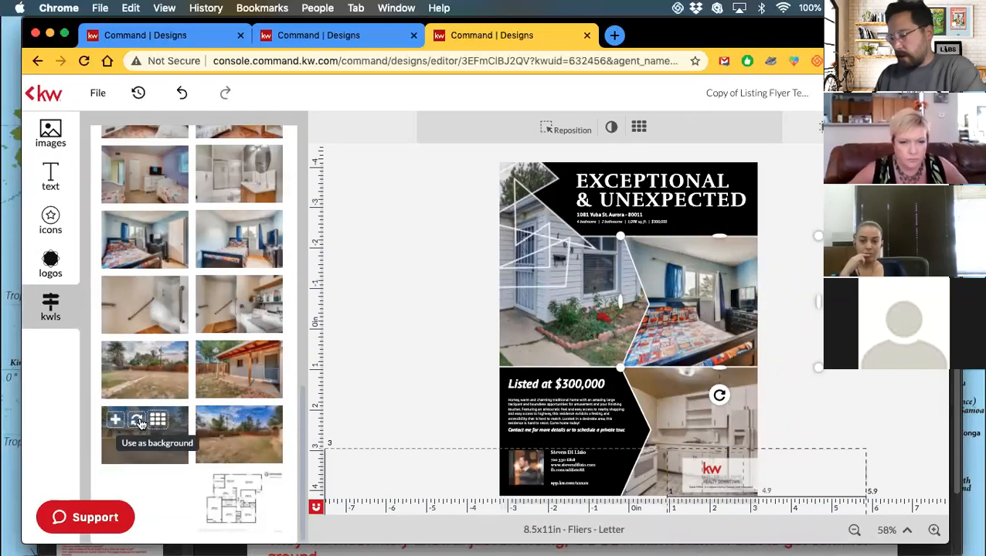
{"action": "left_click", "coordinate": [136, 420]}
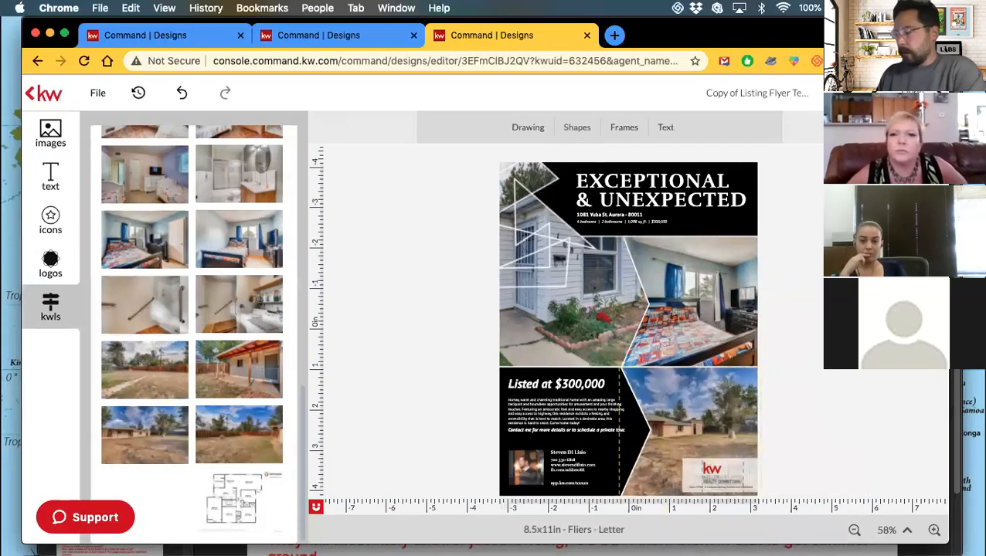
Undo the accidental hallway-photo replacement on the top image and reselect the bedroom photo.
{"action": "left_click", "coordinate": [711, 282]}
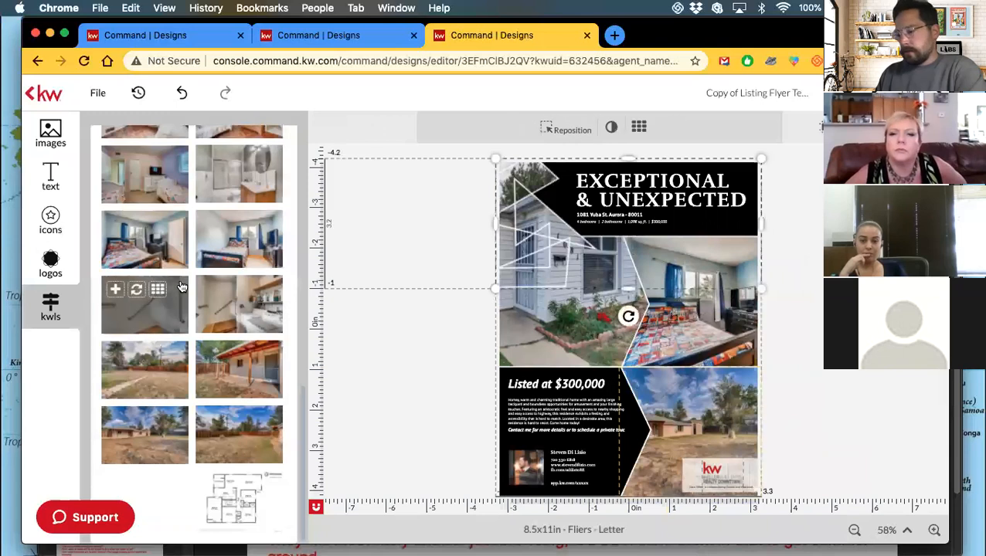
{"action": "left_click", "coordinate": [230, 300]}
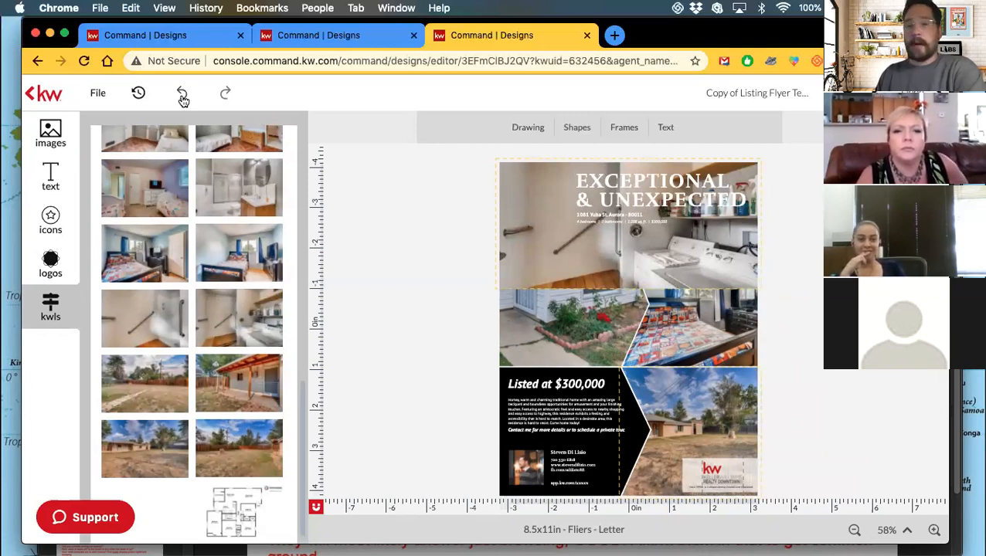
{"action": "left_click", "coordinate": [182, 94]}
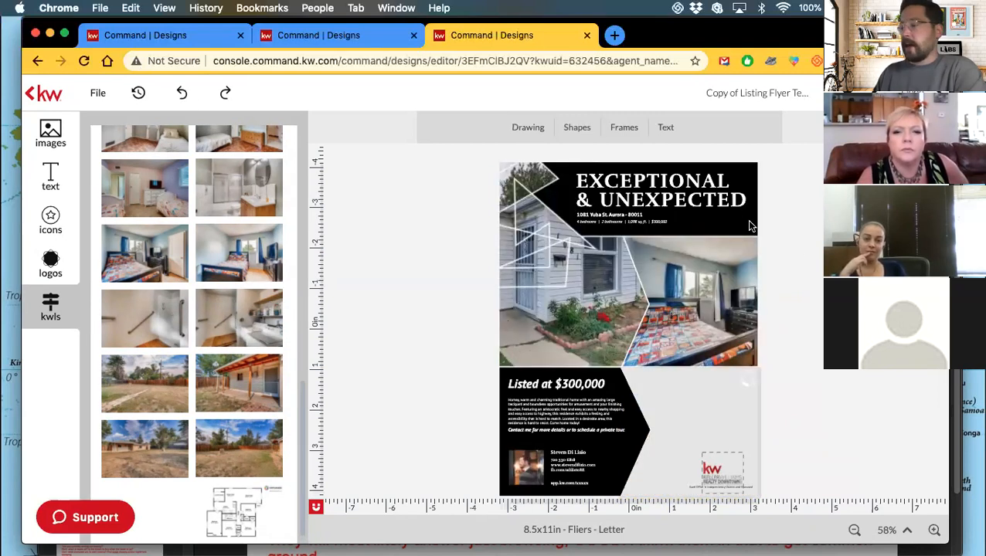
{"action": "left_click", "coordinate": [732, 213]}
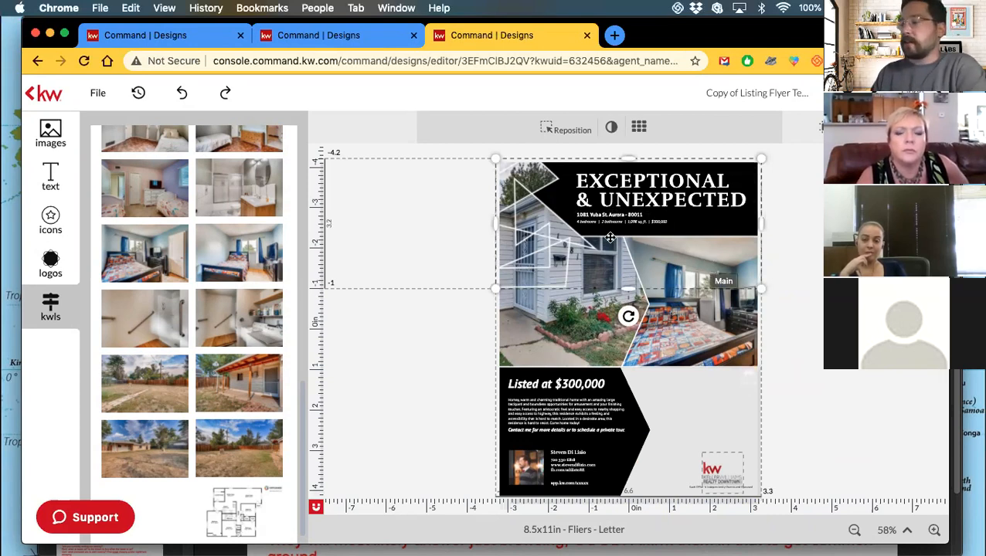
{"action": "left_click", "coordinate": [678, 338]}
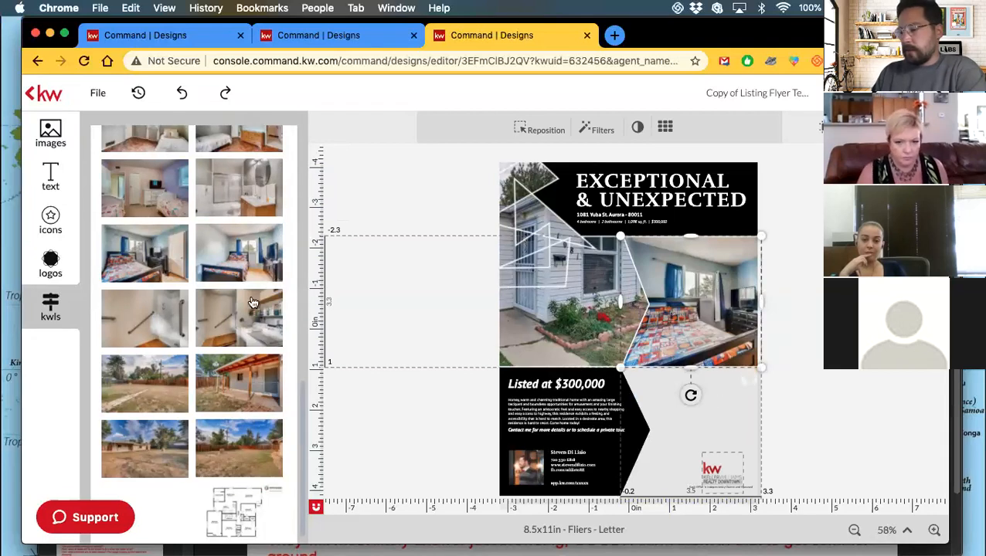
Swap the bedroom photo for the laundry-room shot and save the flyer.
{"action": "left_click", "coordinate": [229, 303]}
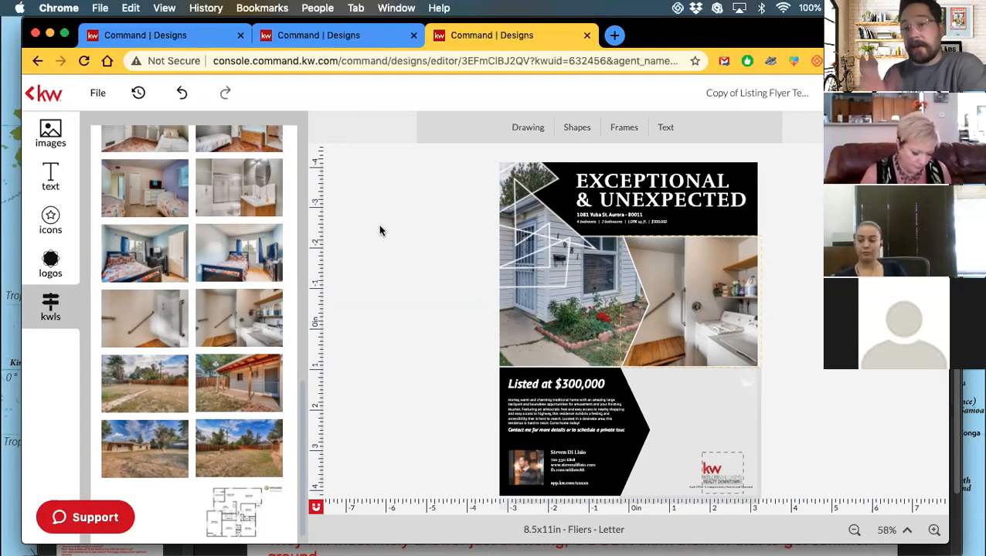
{"action": "left_click", "coordinate": [98, 93]}
{"action": "left_click", "coordinate": [104, 119]}
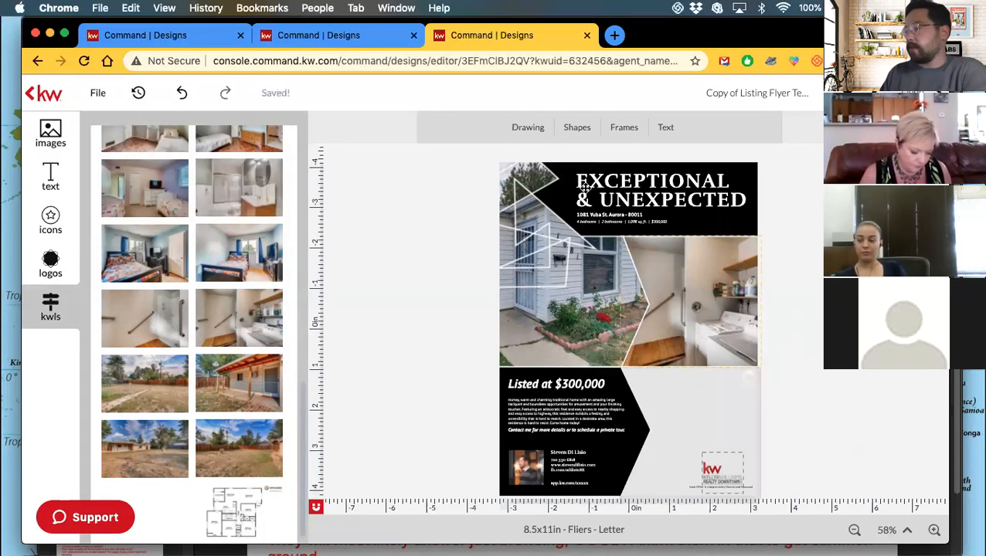
{"action": "left_click", "coordinate": [728, 92]}
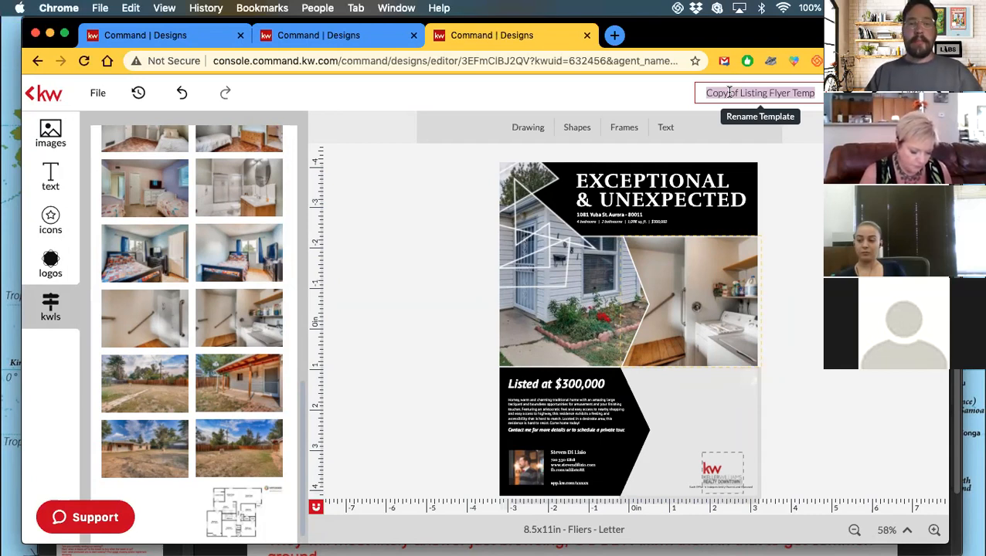
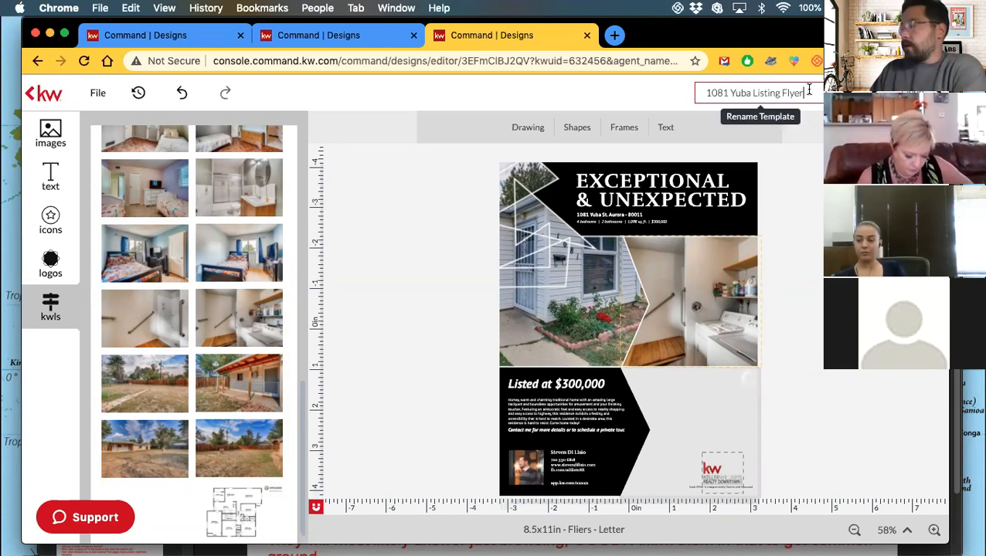
{"action": "left_click", "coordinate": [694, 386]}
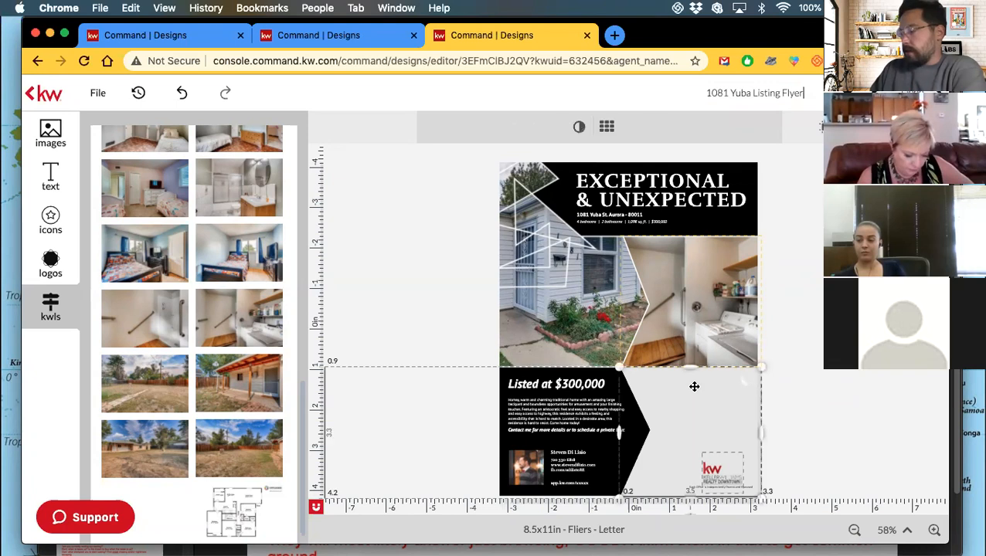
Put the yard house photo in the lower-right panel, then select the headline and top house photo.
{"action": "left_click", "coordinate": [140, 434]}
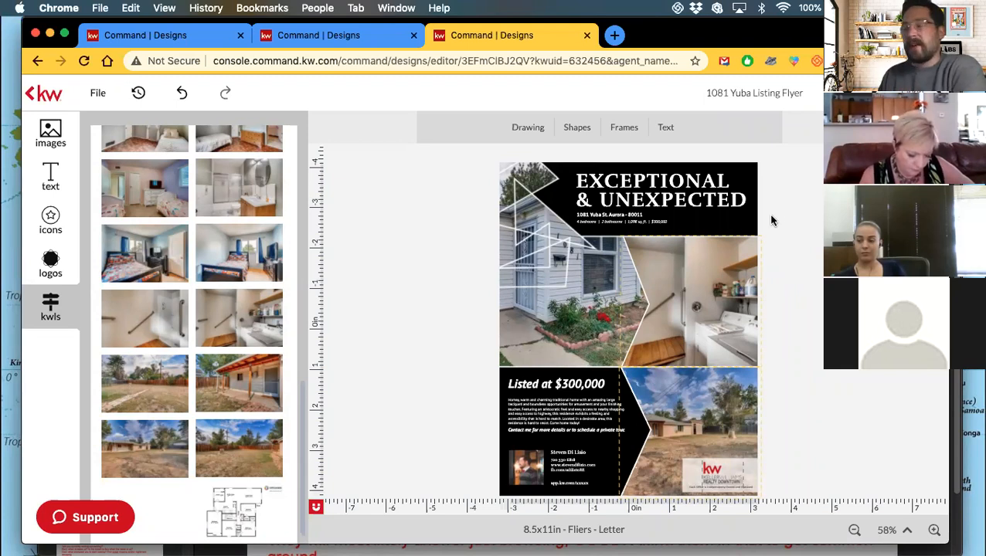
{"action": "left_click", "coordinate": [753, 168]}
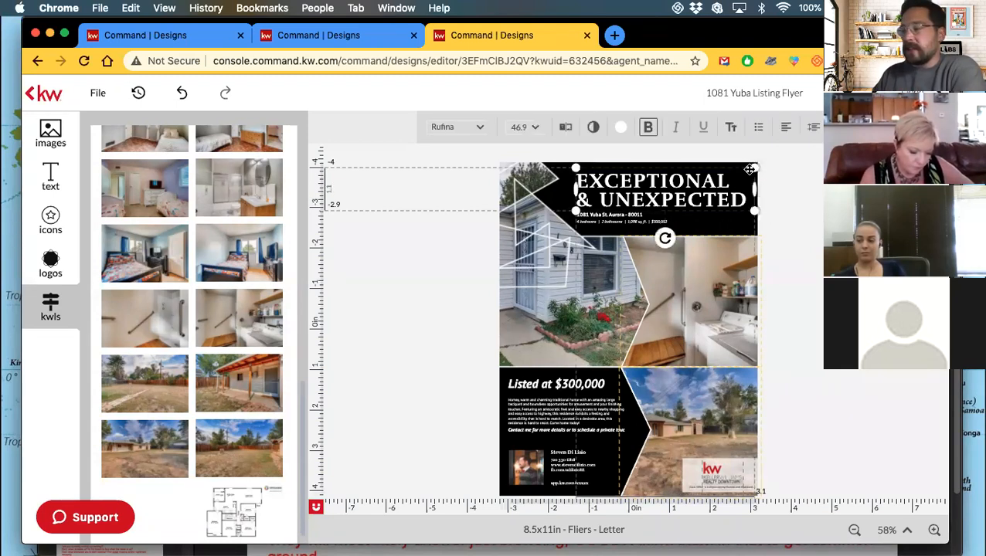
{"action": "left_click", "coordinate": [557, 195]}
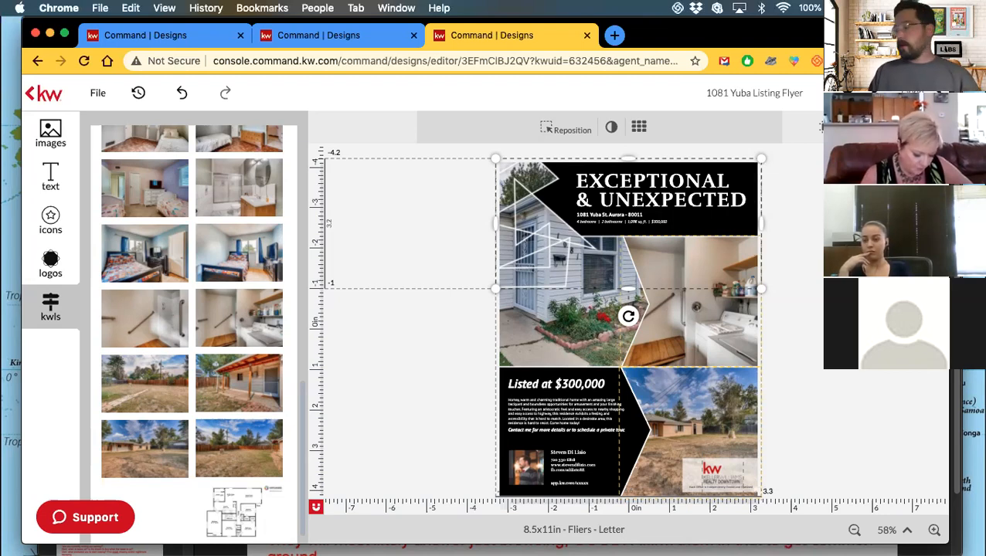
Zoom the flyer to 93% and open the Layer Order/Align options for the top house photo.
{"action": "left_click", "coordinate": [933, 532]}
{"action": "left_click", "coordinate": [933, 531]}
{"action": "left_click", "coordinate": [933, 531]}
{"action": "left_click", "coordinate": [933, 532]}
{"action": "left_click", "coordinate": [933, 531]}
{"action": "left_click", "coordinate": [933, 532]}
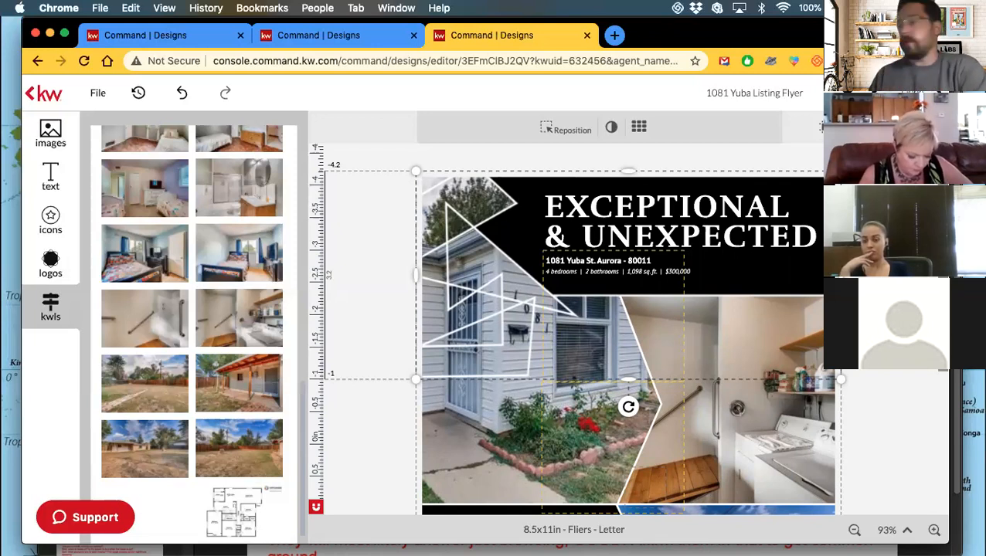
{"action": "key", "text": "Escape"}
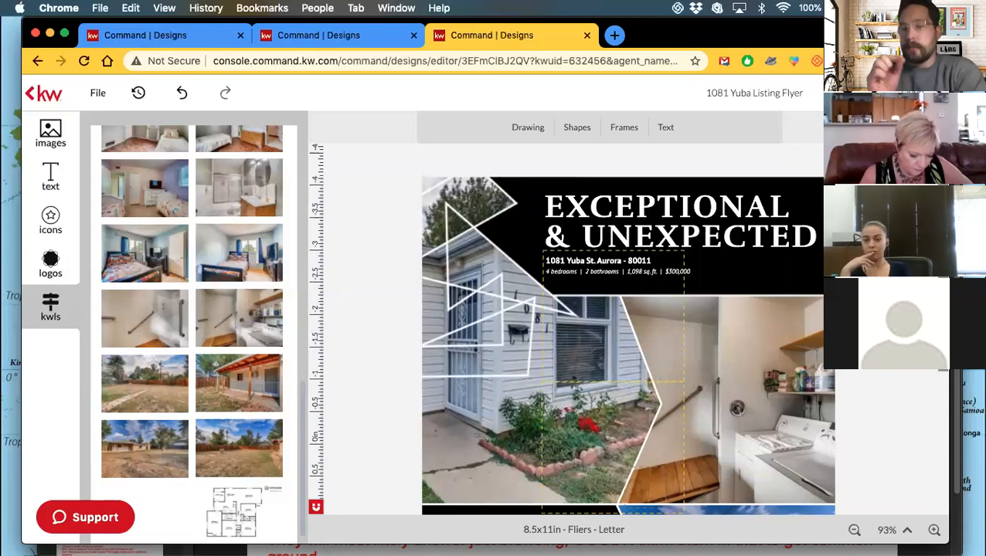
{"action": "left_click", "coordinate": [811, 281]}
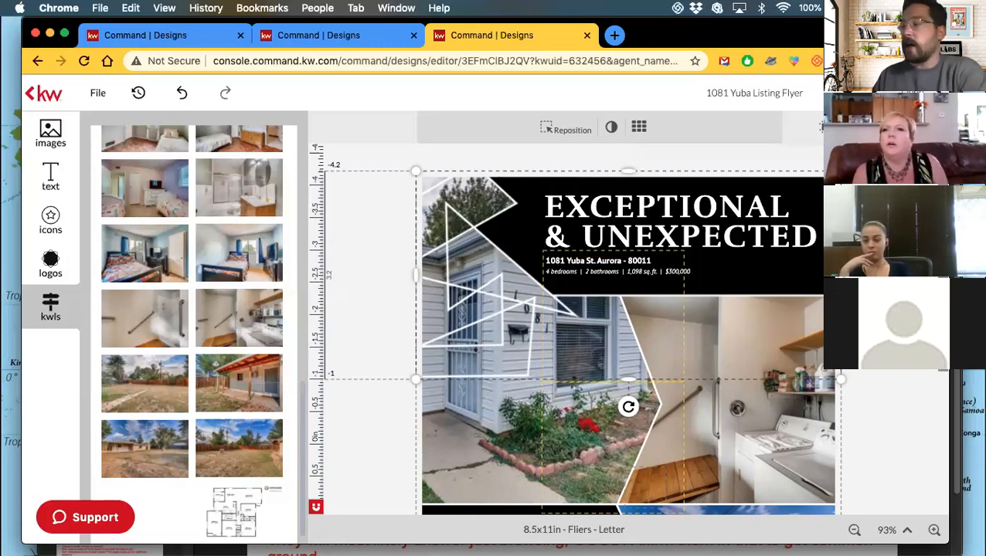
{"action": "left_click", "coordinate": [820, 127]}
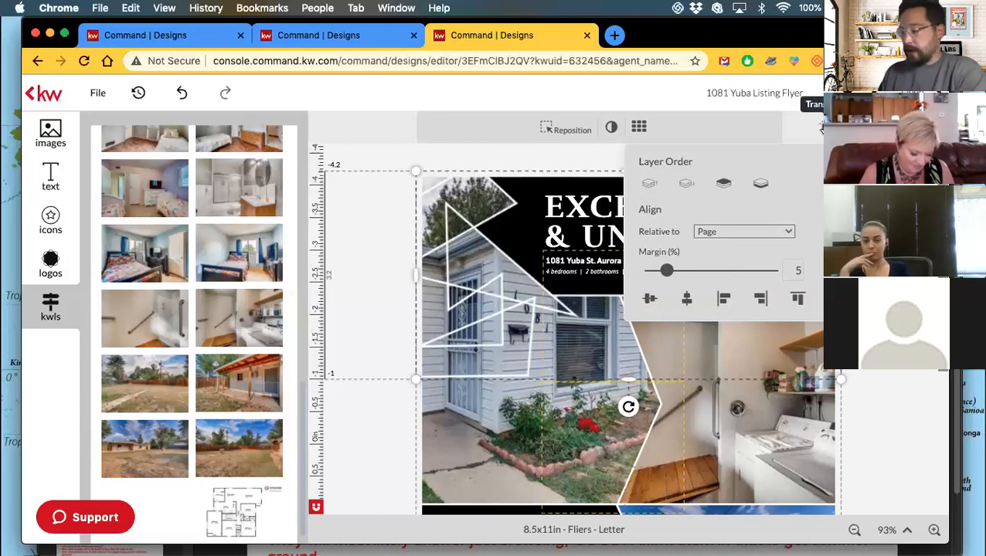
Try moving the top house photo forward and backward against the triangle outlines and header.
{"action": "left_click", "coordinate": [686, 184]}
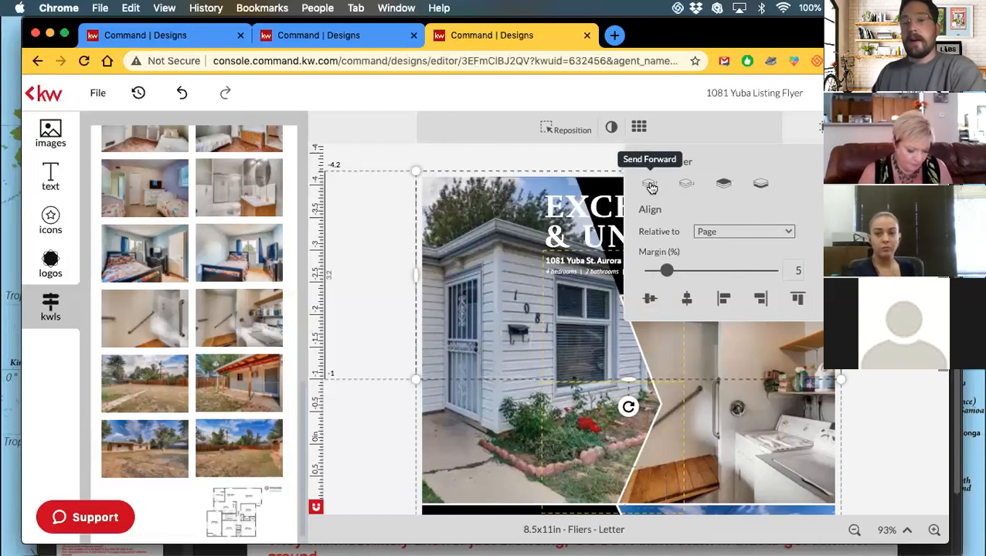
{"action": "left_click", "coordinate": [650, 185]}
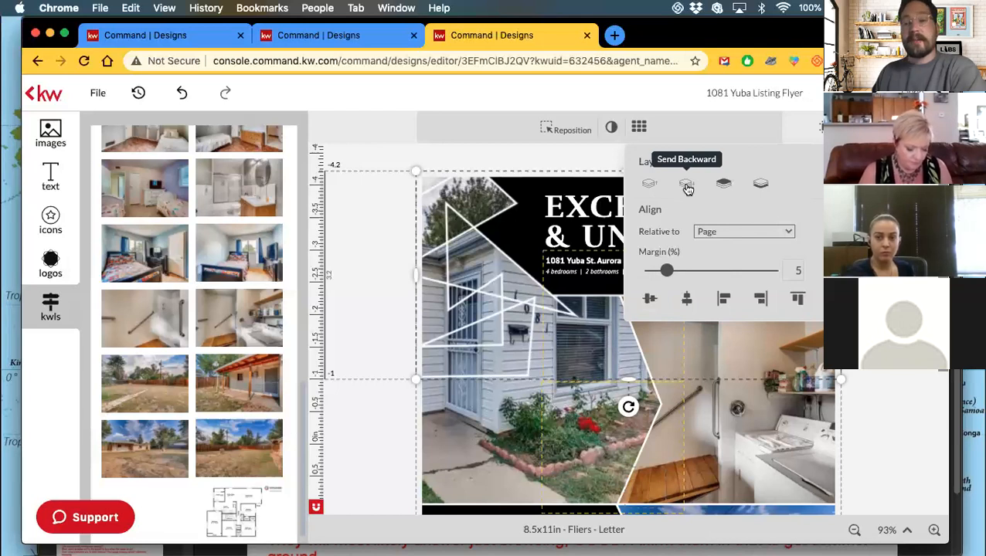
{"action": "left_click", "coordinate": [687, 186]}
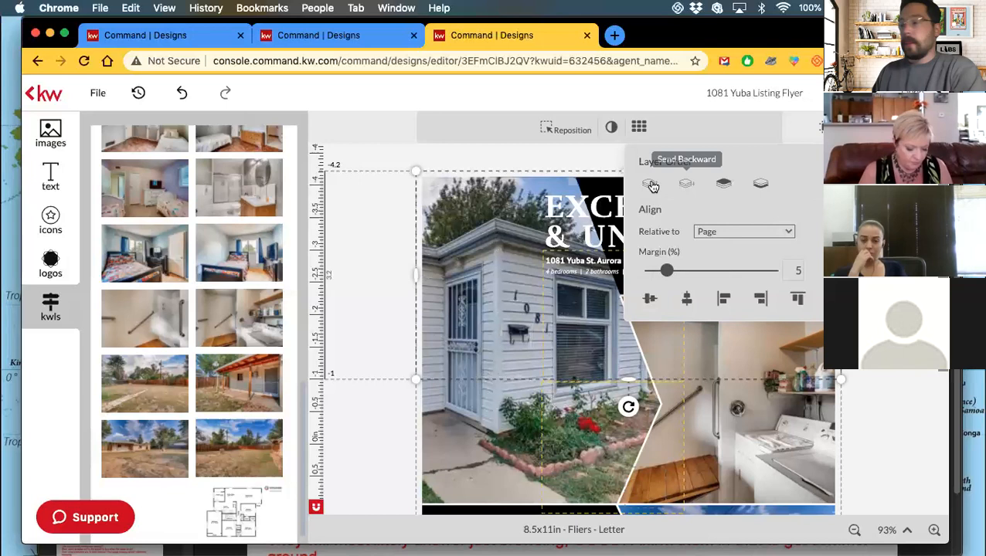
{"action": "left_click", "coordinate": [651, 185]}
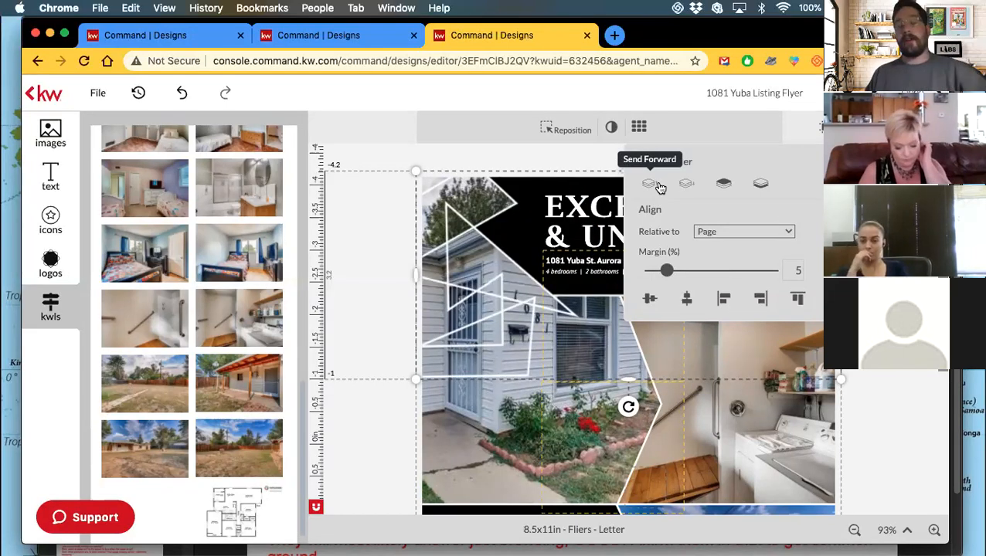
{"action": "left_click", "coordinate": [685, 184]}
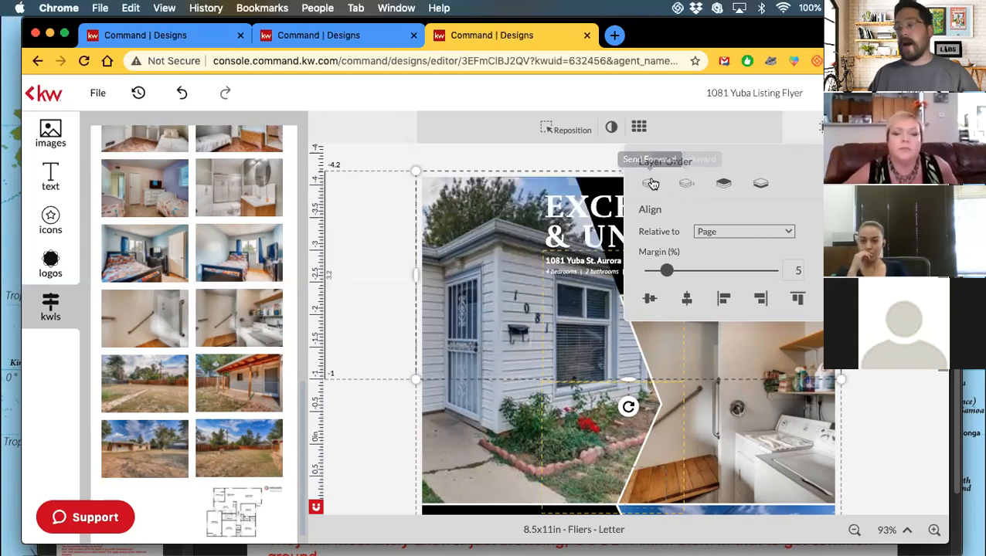
{"action": "left_click", "coordinate": [649, 183]}
{"action": "left_click", "coordinate": [686, 185]}
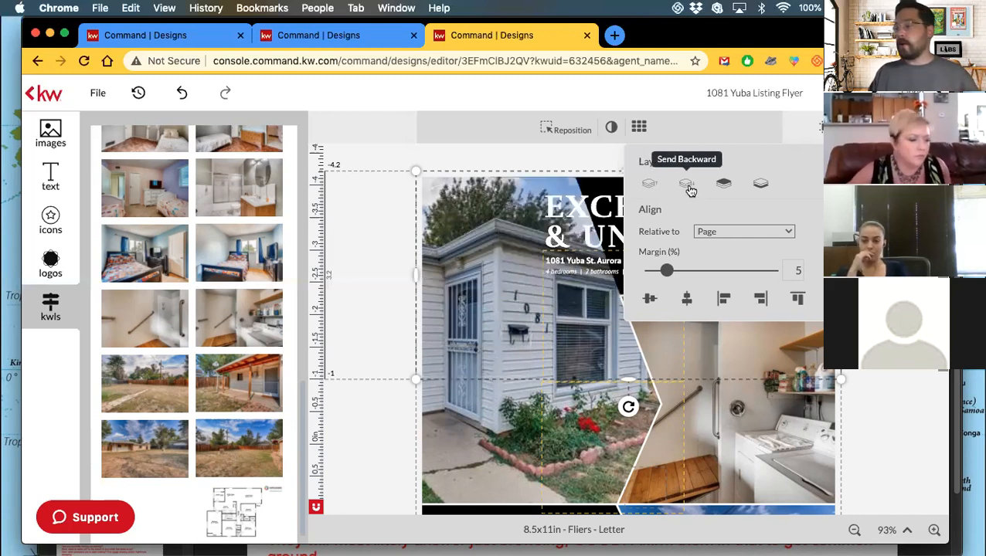
{"action": "left_click", "coordinate": [651, 187]}
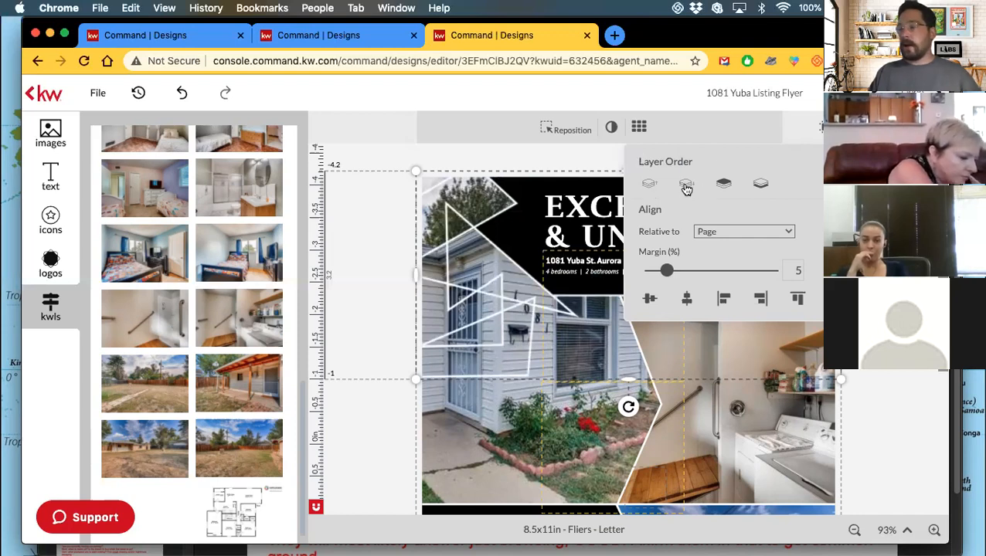
{"action": "left_click", "coordinate": [686, 185]}
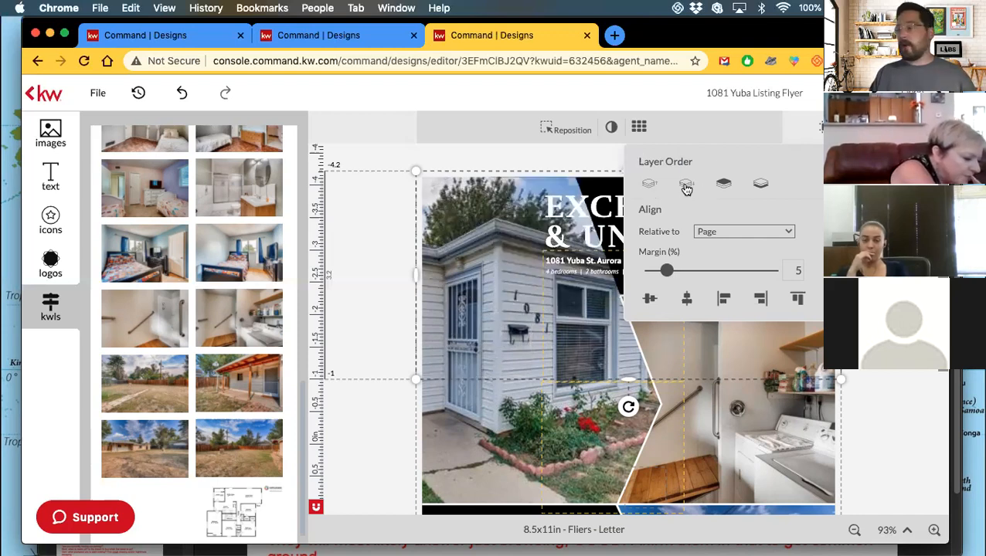
{"action": "left_click", "coordinate": [648, 187]}
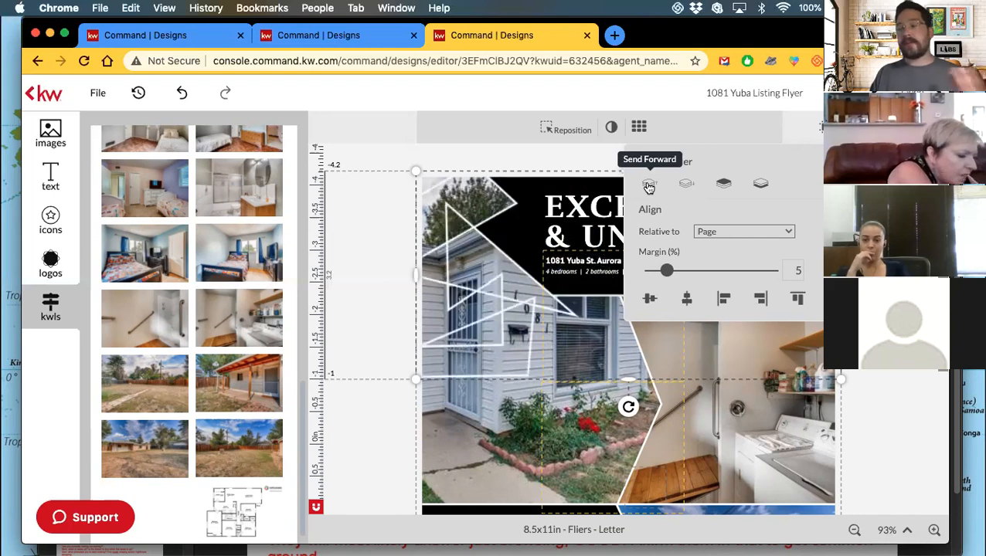
{"action": "left_click", "coordinate": [871, 272]}
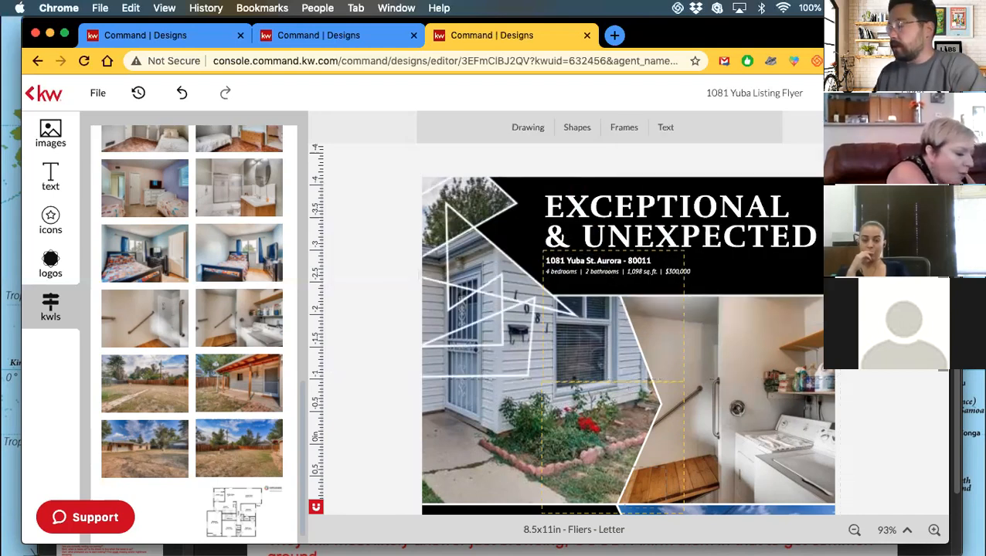
Bring the white triangle header graphic in front of the house photo, then deselect it.
{"action": "left_click", "coordinate": [829, 272]}
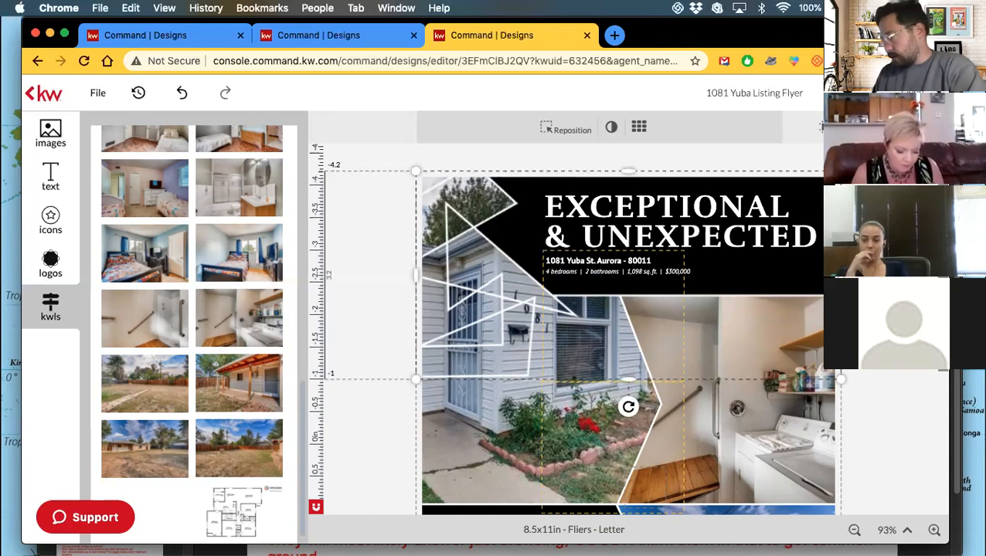
{"action": "left_click", "coordinate": [826, 127]}
{"action": "left_click", "coordinate": [857, 128]}
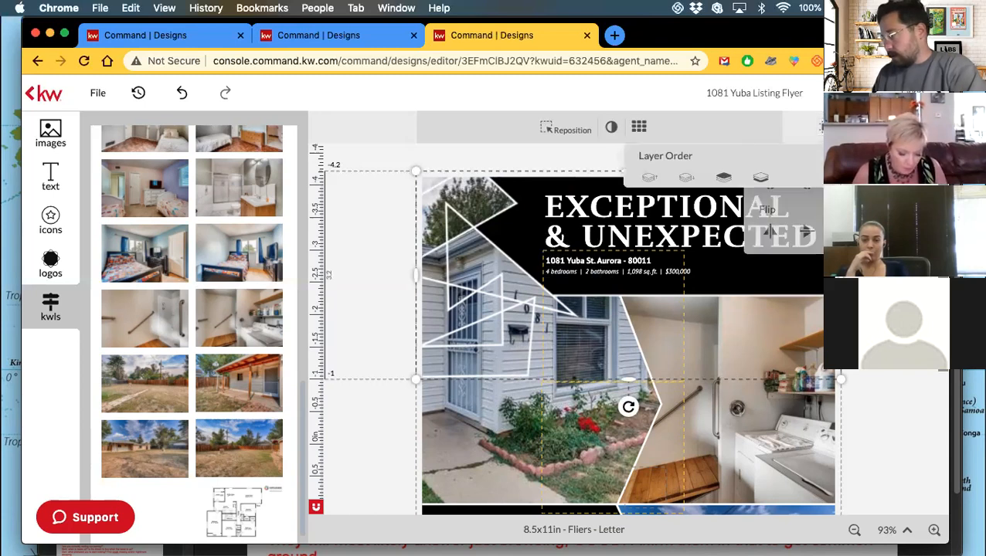
{"action": "left_click", "coordinate": [687, 184]}
{"action": "left_click", "coordinate": [649, 184]}
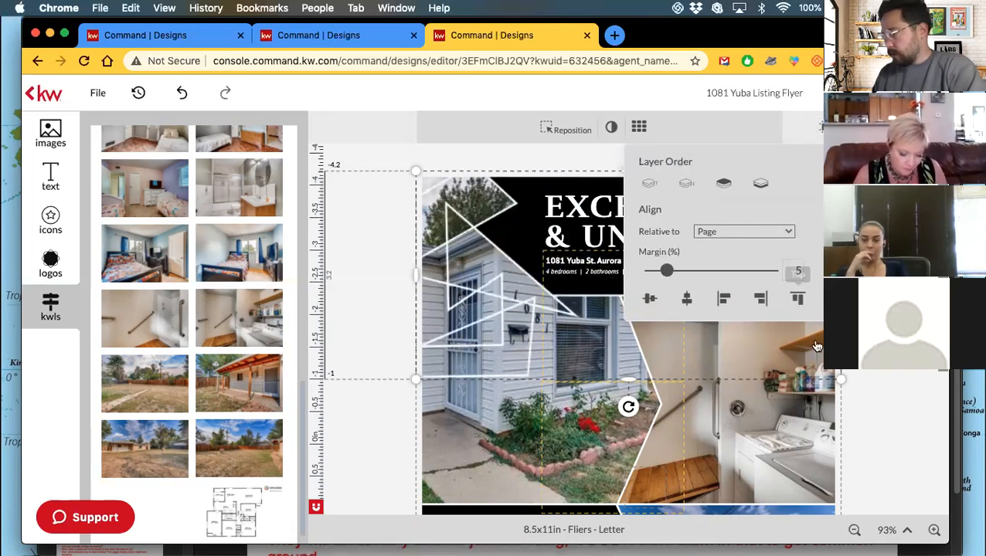
{"action": "left_click", "coordinate": [861, 373]}
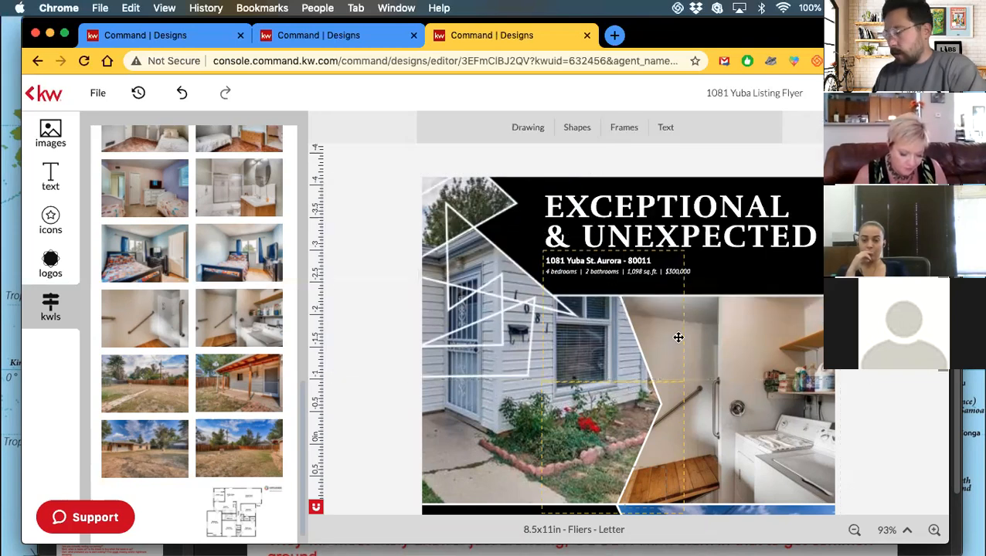
Drag the main house photo frame up and left, then zoom out to 63%.
{"action": "left_click", "coordinate": [498, 295]}
{"action": "left_click_drag", "start_coordinate": [499, 295], "coordinate": [368, 281]}
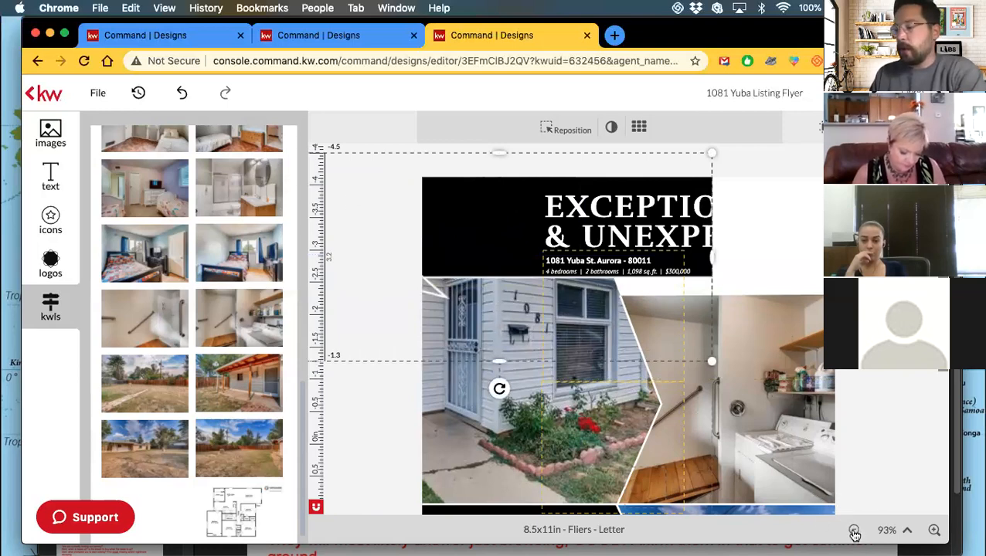
{"action": "left_click", "coordinate": [854, 532]}
{"action": "left_click", "coordinate": [855, 532]}
{"action": "left_click", "coordinate": [854, 532]}
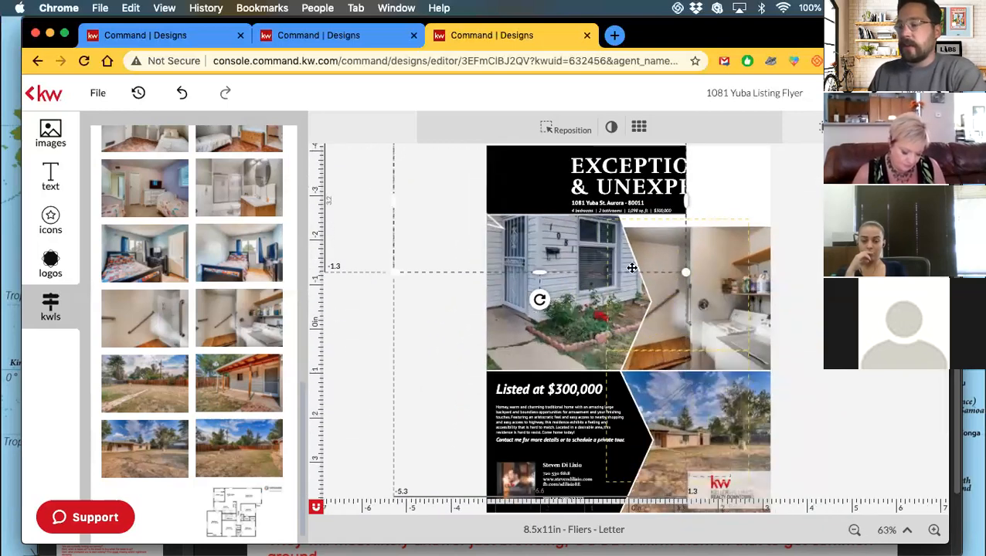
Drag the black header image sideways, then undo that move.
{"action": "left_click", "coordinate": [440, 202]}
{"action": "left_click", "coordinate": [531, 175]}
{"action": "left_click", "coordinate": [397, 201]}
{"action": "left_click_drag", "start_coordinate": [437, 187], "coordinate": [376, 208]}
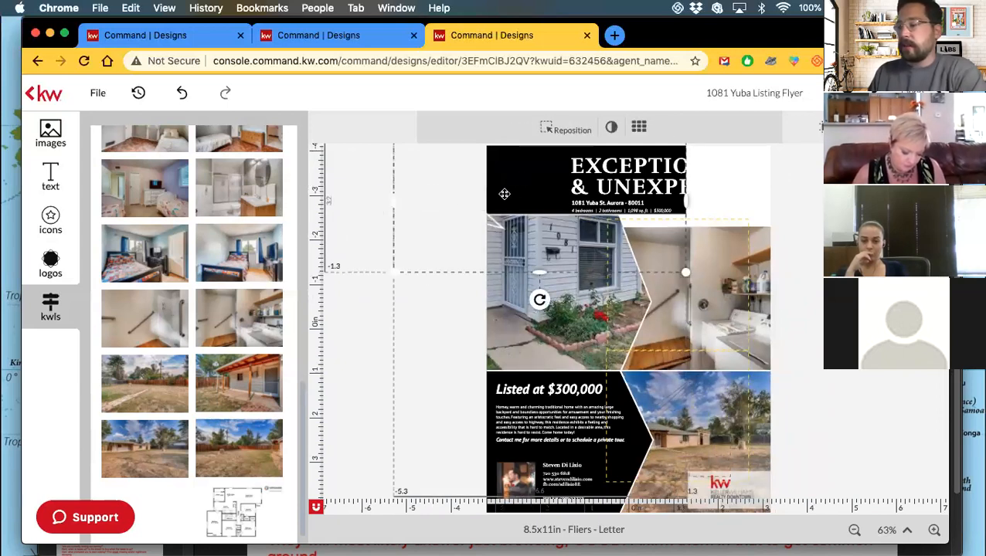
{"action": "mouse_move", "coordinate": [514, 193]}
{"action": "left_mouse_down"}
{"action": "mouse_move", "coordinate": [420, 202]}
{"action": "mouse_move", "coordinate": [418, 180]}
{"action": "mouse_move", "coordinate": [464, 220]}
{"action": "mouse_move", "coordinate": [538, 255]}
{"action": "mouse_move", "coordinate": [576, 306]}
{"action": "mouse_move", "coordinate": [599, 288]}
{"action": "mouse_move", "coordinate": [614, 244]}
{"action": "mouse_move", "coordinate": [608, 210]}
{"action": "left_mouse_up"}
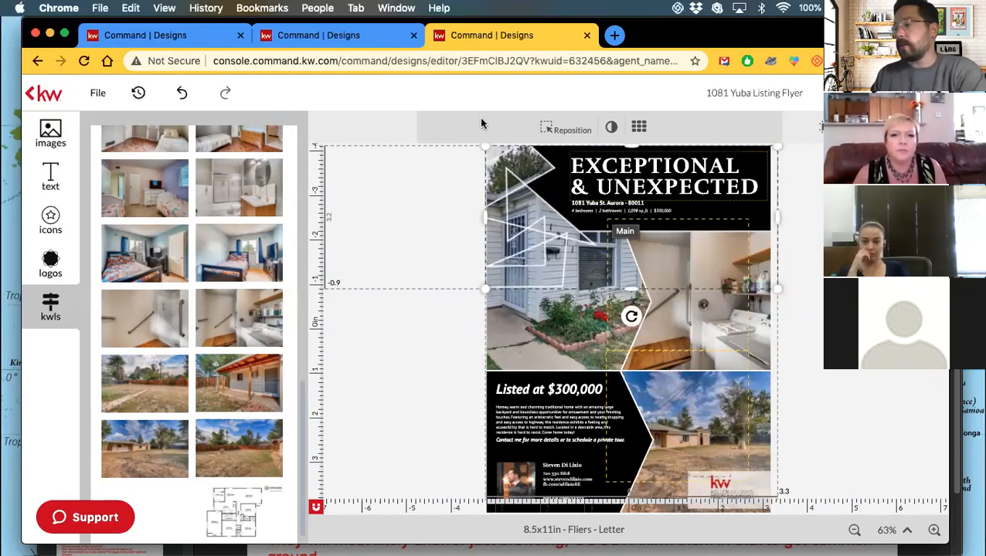
{"action": "left_click", "coordinate": [179, 99]}
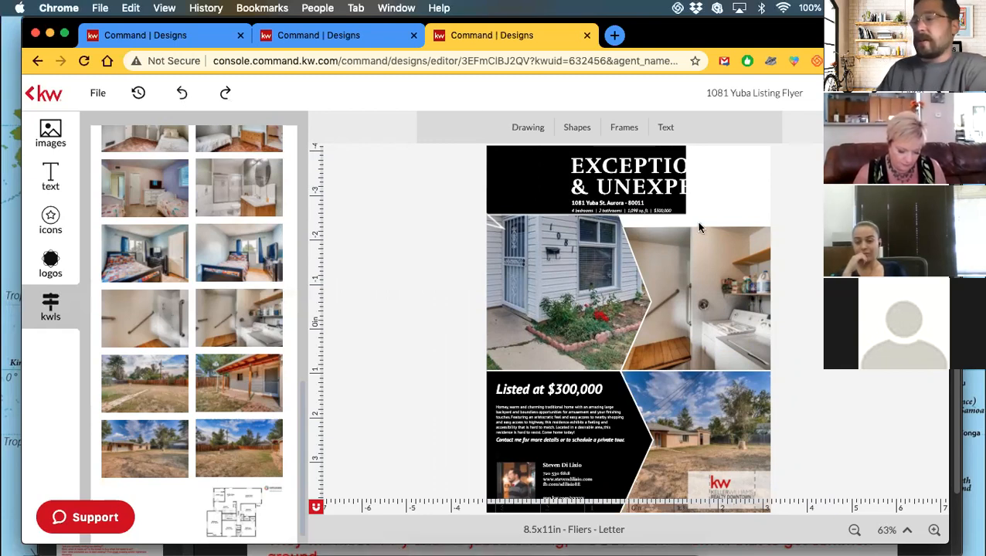
Undo back to the original layout, select the black 'Listed at' price panel, and zoom to 81%.
{"action": "left_click", "coordinate": [181, 93]}
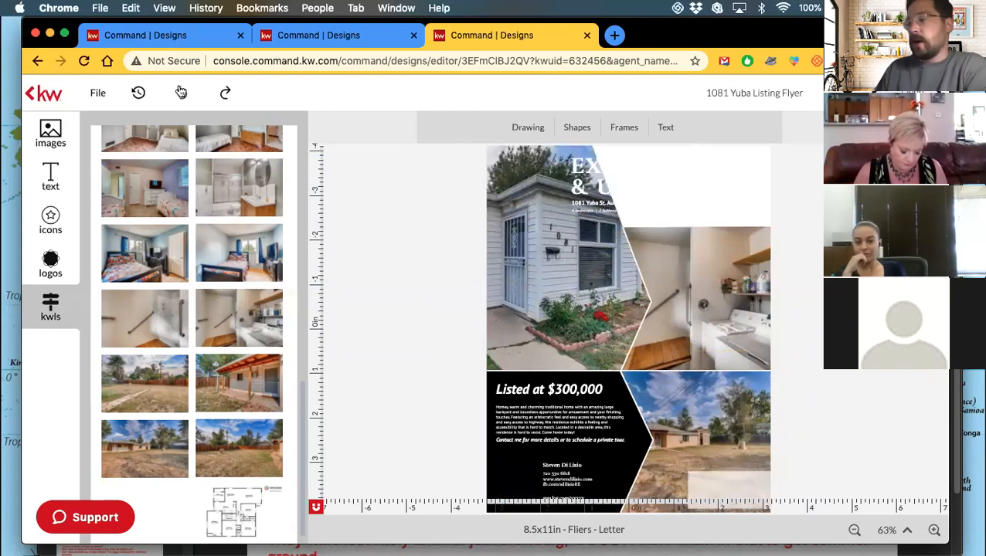
{"action": "left_click", "coordinate": [607, 464]}
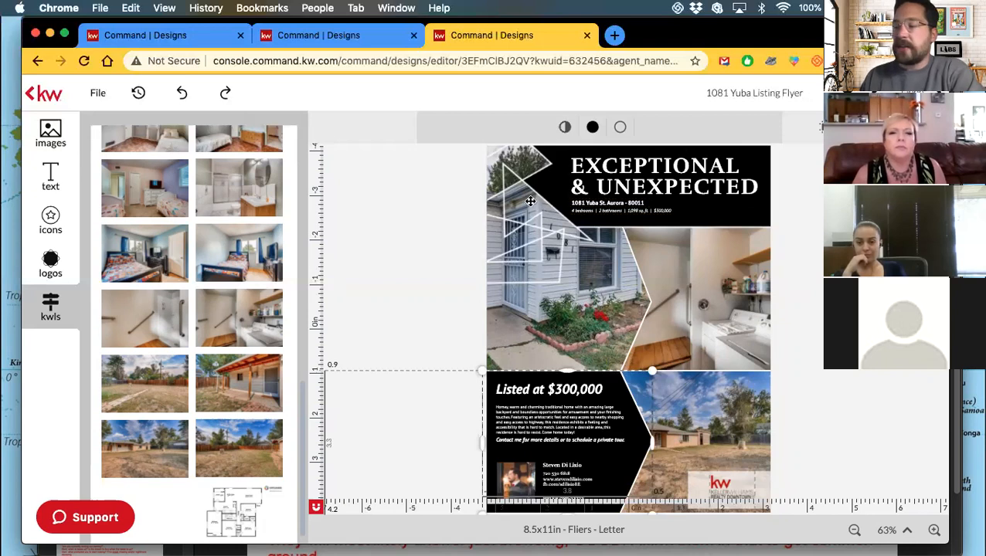
{"action": "left_click", "coordinate": [730, 209]}
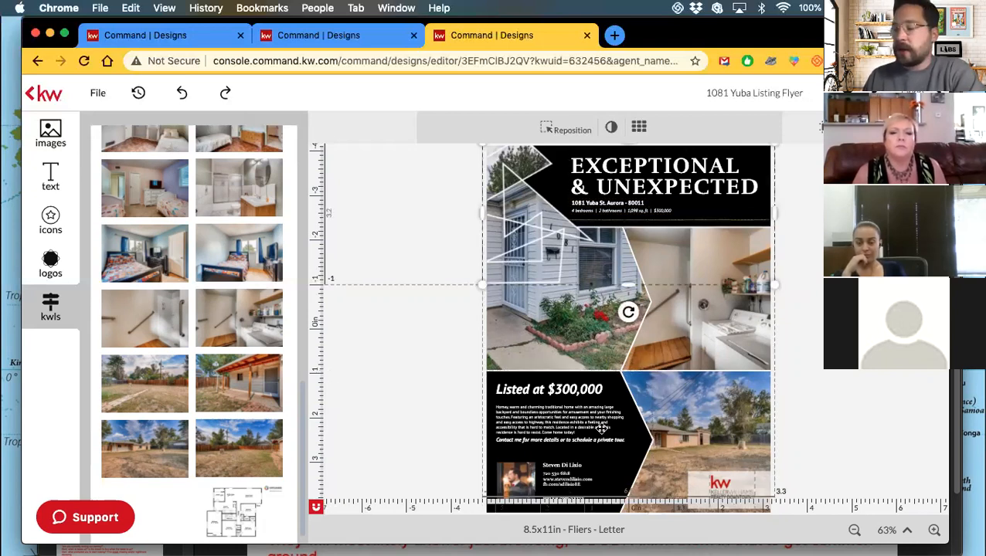
{"action": "left_click", "coordinate": [634, 423]}
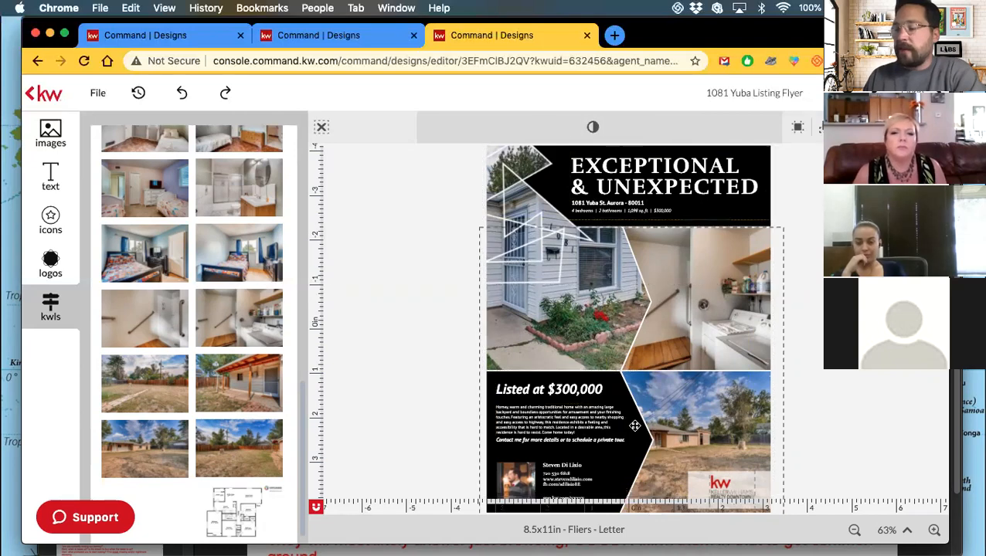
{"action": "left_click", "coordinate": [604, 483]}
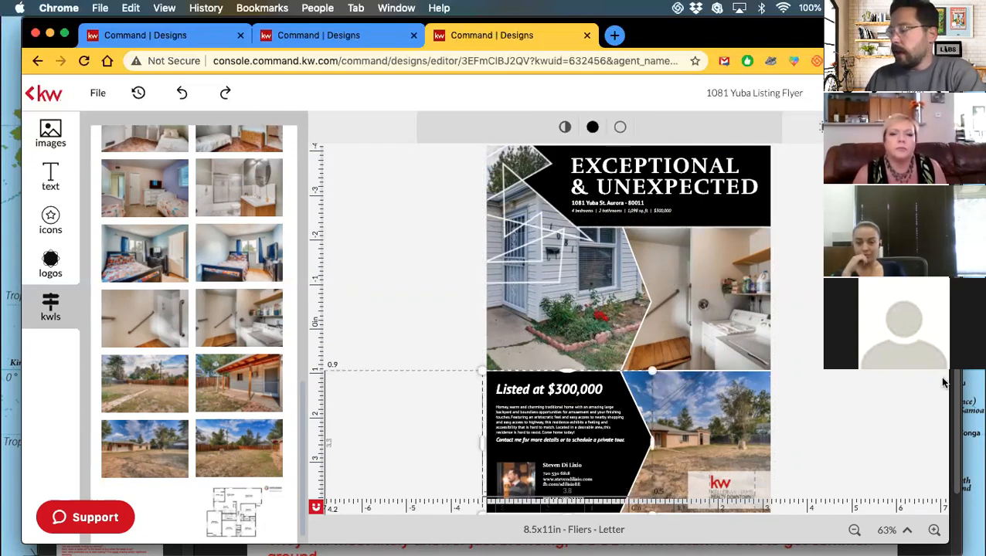
{"action": "left_click", "coordinate": [933, 530]}
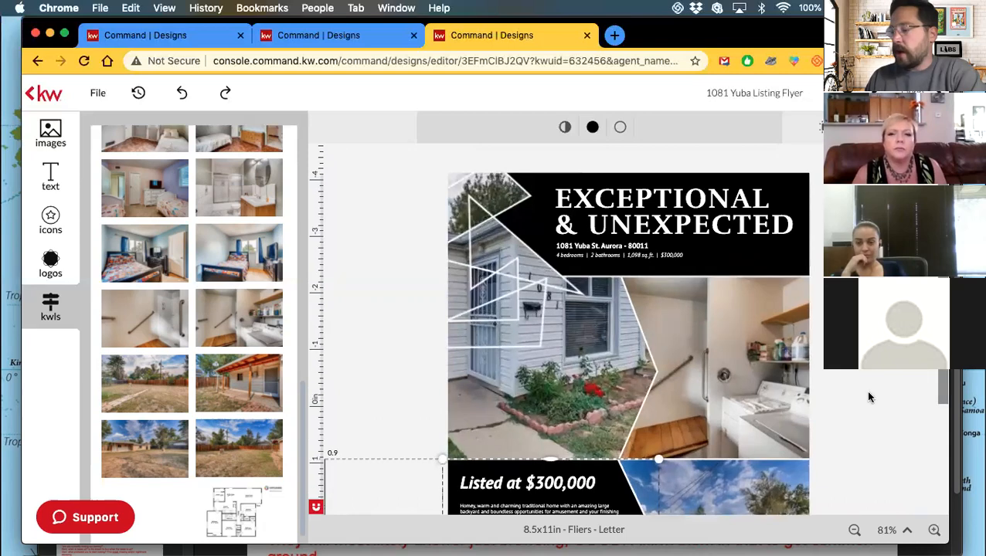
Fill the 'Listed at $300,000' panel with the teal #57E4D7 swatch from My Library Colours.
{"action": "scroll", "coordinate": [868, 397], "scroll_direction": "down", "scroll_amount": 5}
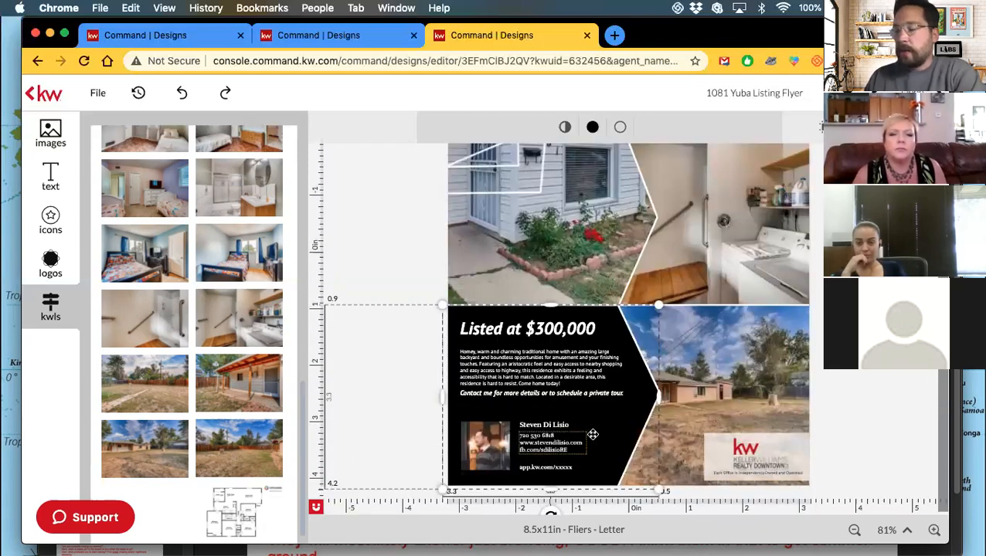
{"action": "left_click", "coordinate": [592, 128]}
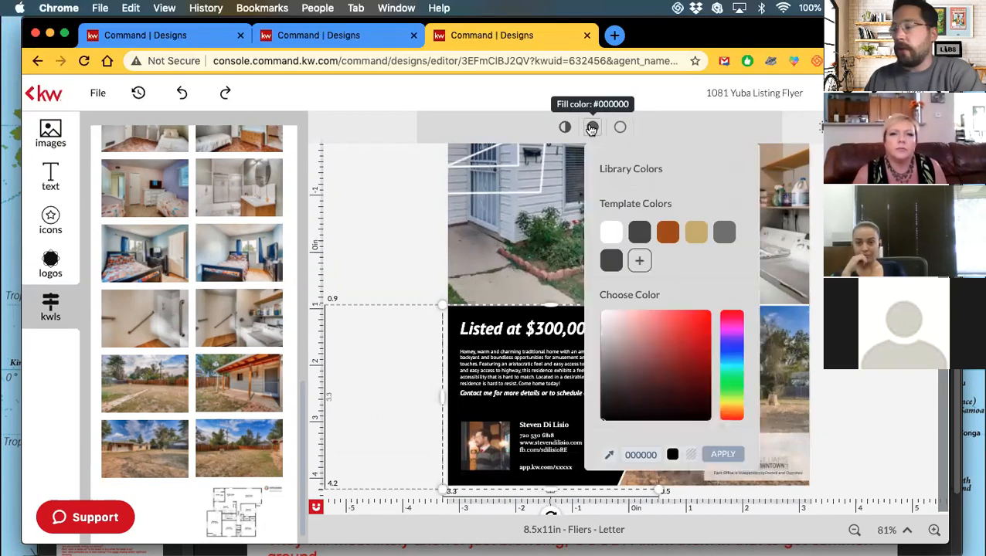
{"action": "left_click", "coordinate": [617, 174]}
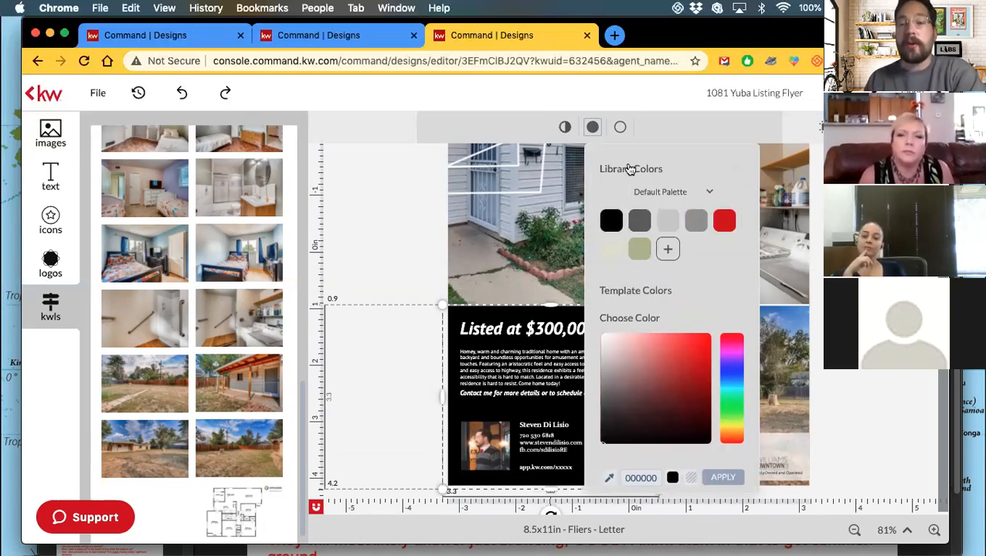
{"action": "left_click", "coordinate": [664, 193]}
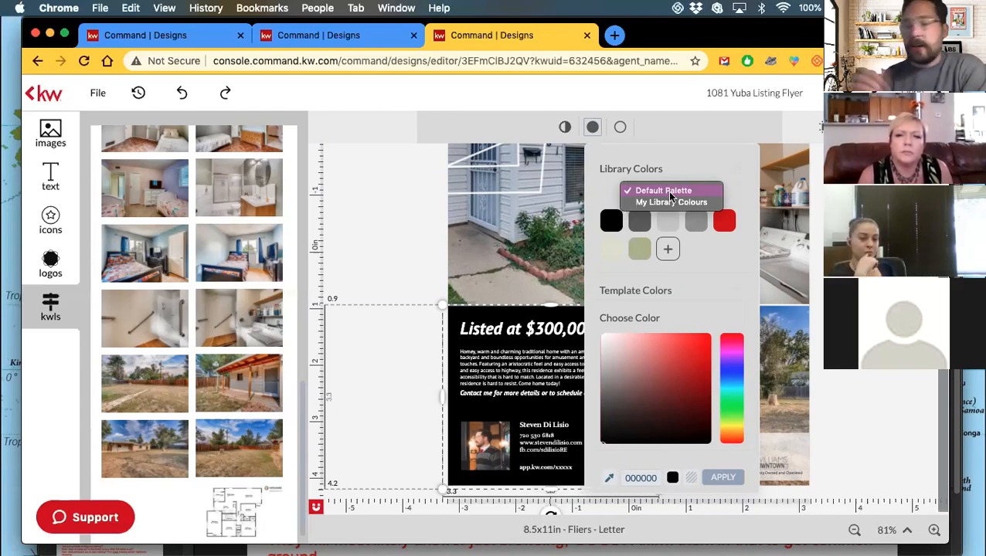
{"action": "left_click", "coordinate": [671, 202]}
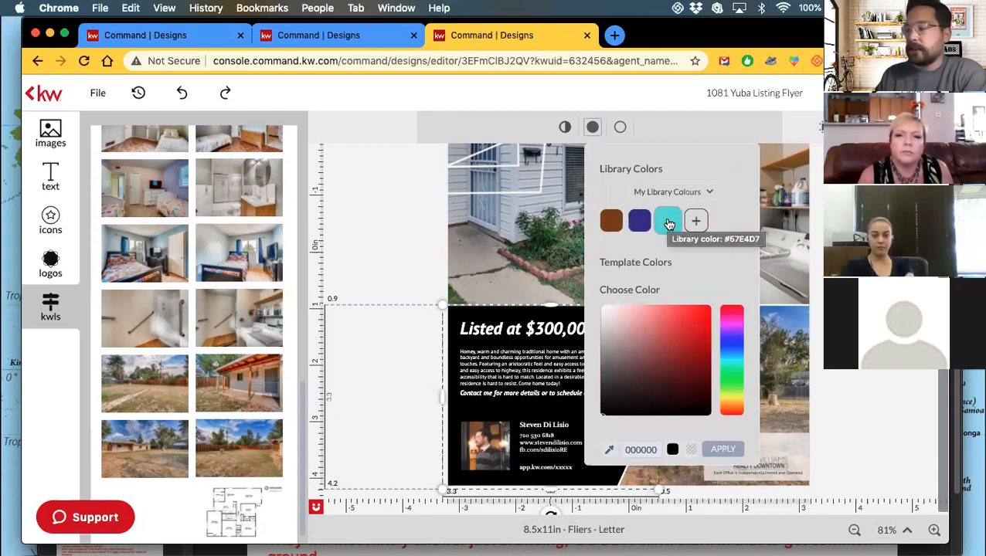
{"action": "left_click", "coordinate": [669, 222]}
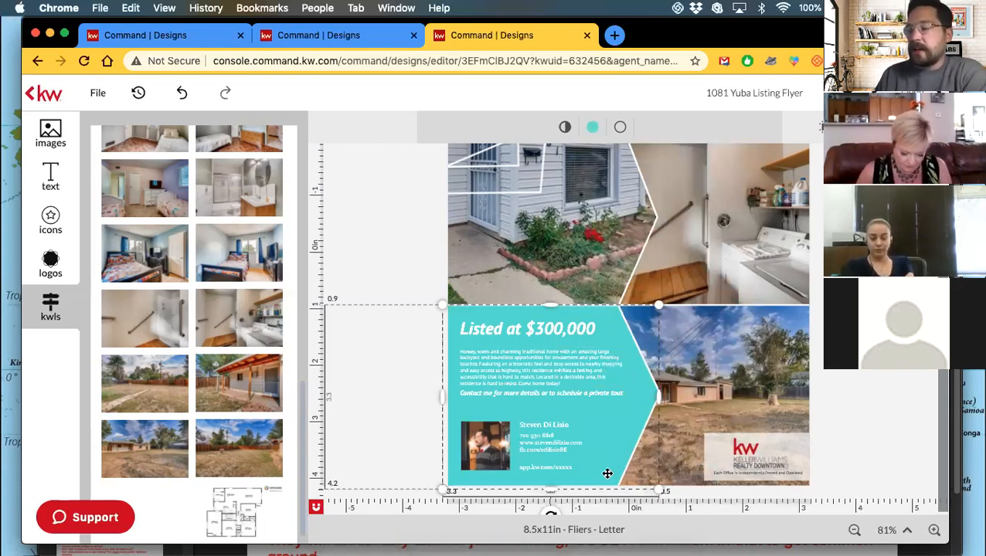
{"action": "left_click", "coordinate": [620, 128]}
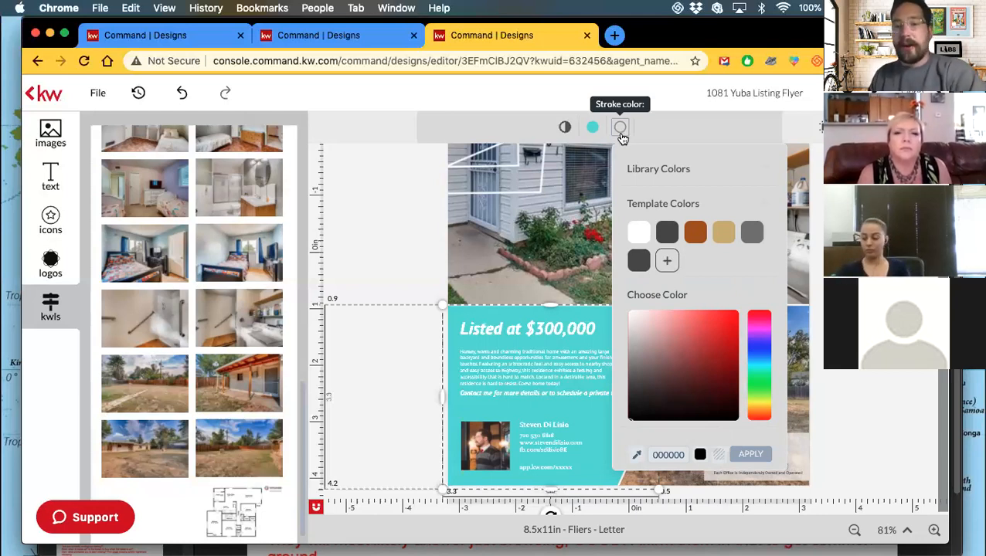
Give the teal price panel a transparent outline and deselect it.
{"action": "left_click", "coordinate": [719, 459]}
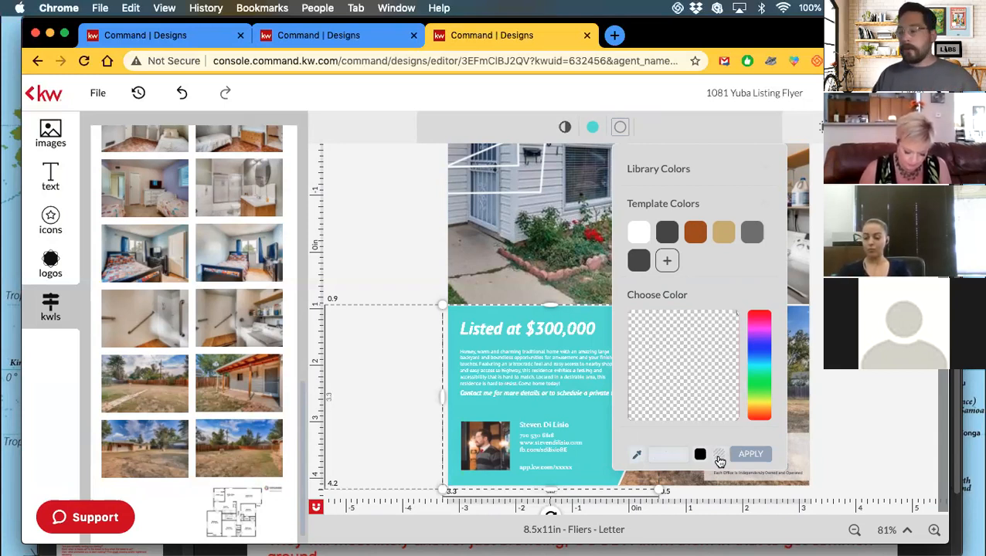
{"action": "left_click", "coordinate": [752, 456]}
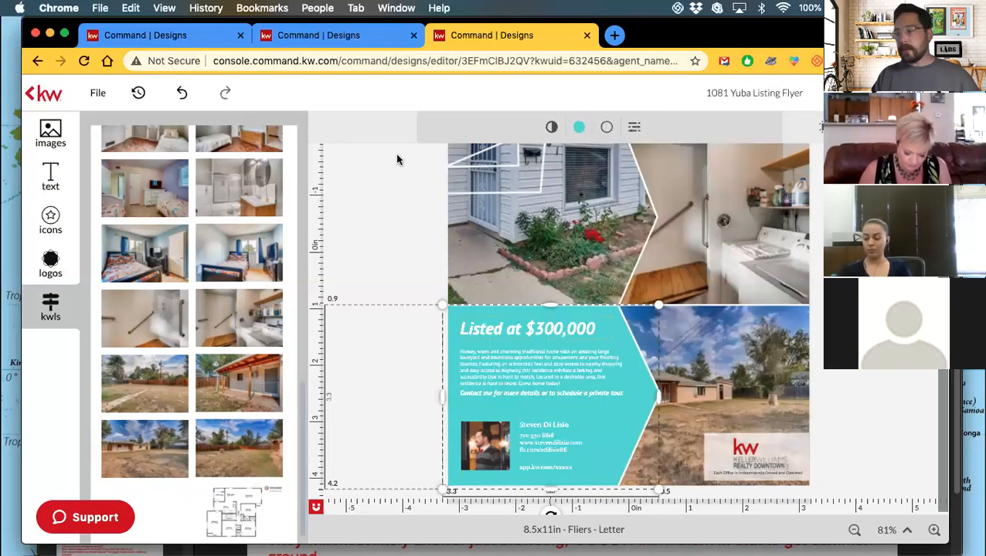
{"action": "left_click", "coordinate": [399, 213]}
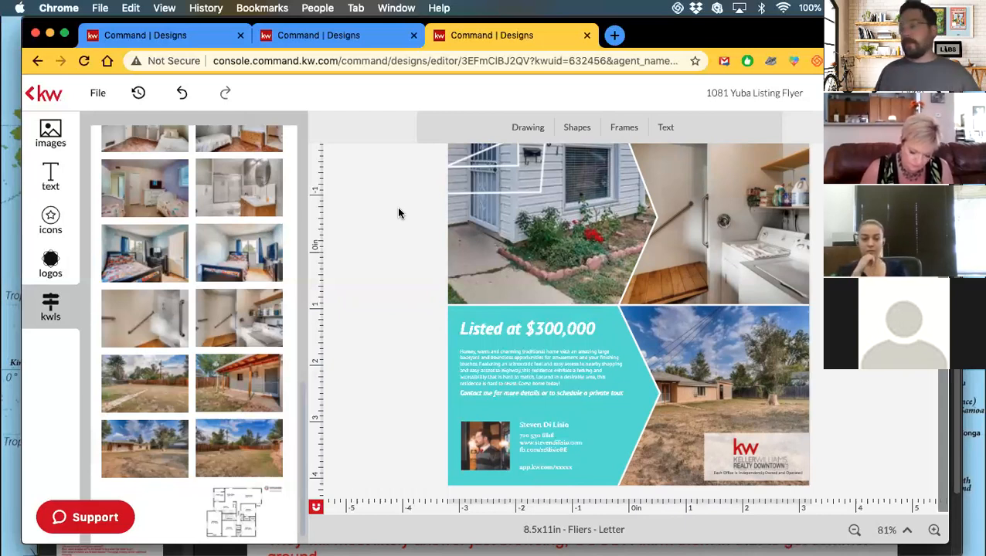
Zoom out to 58% so the whole flyer, including the black header, fits on screen.
{"action": "scroll", "coordinate": [399, 213], "scroll_direction": "up", "scroll_amount": 3}
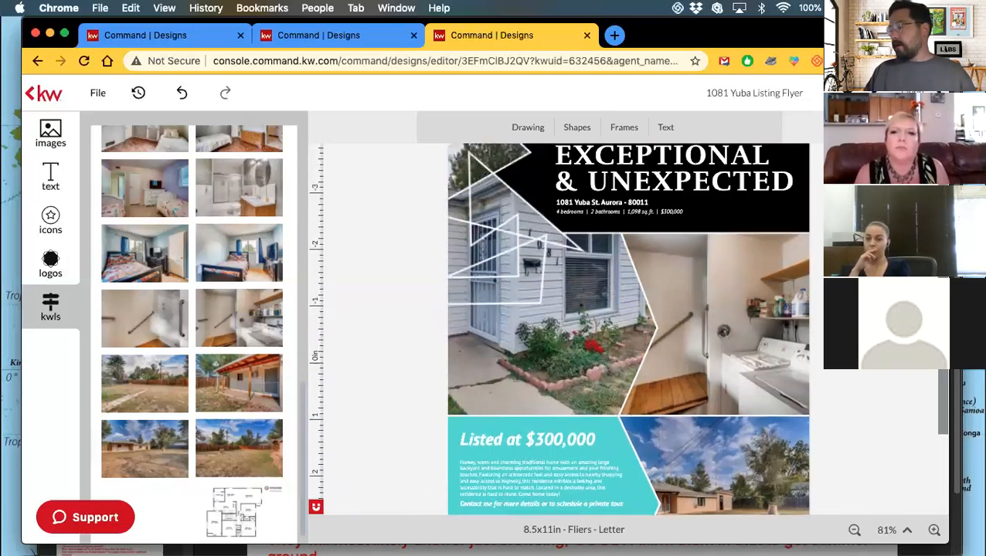
{"action": "scroll", "coordinate": [627, 324], "scroll_direction": "down", "scroll_amount": 3}
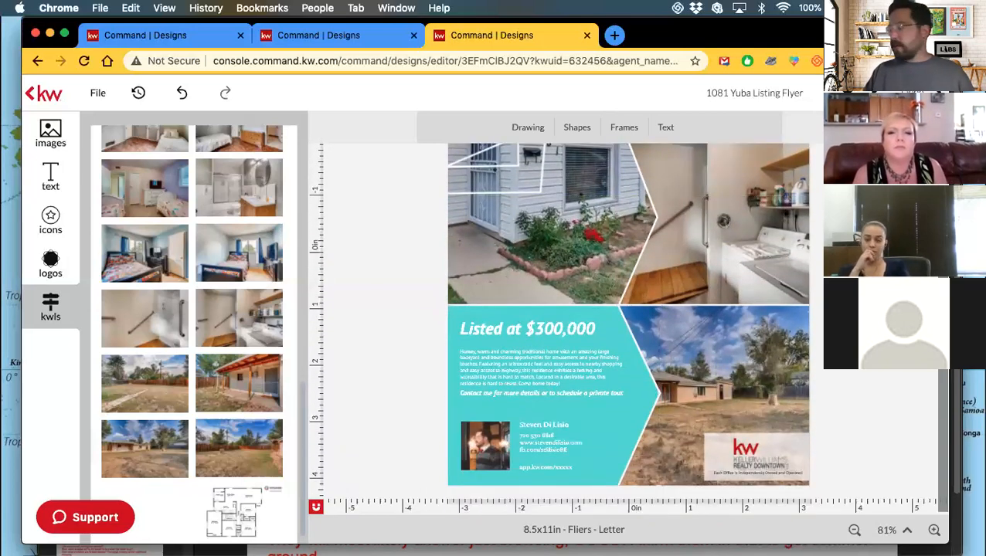
{"action": "left_click", "coordinate": [854, 532]}
{"action": "left_click", "coordinate": [856, 533]}
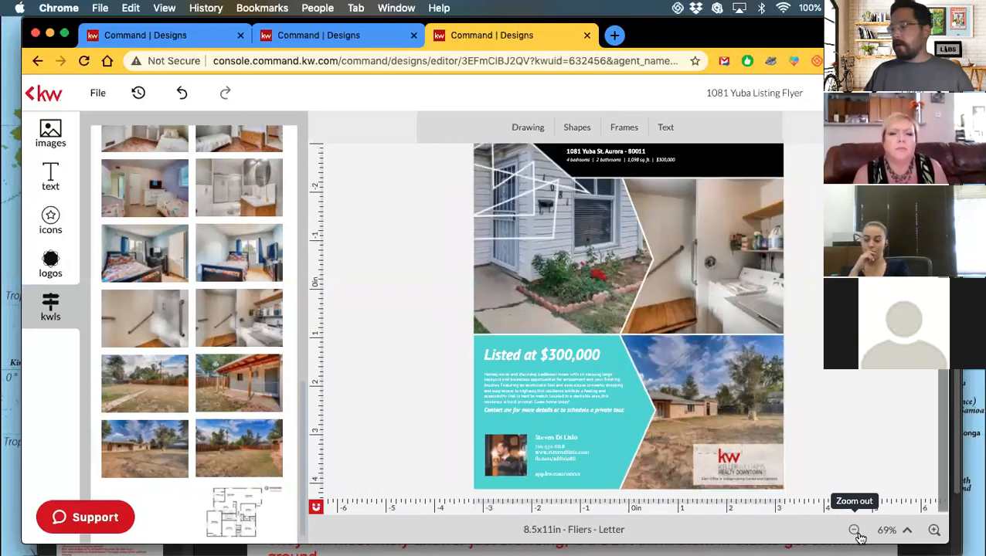
{"action": "left_click", "coordinate": [854, 532]}
{"action": "left_click", "coordinate": [854, 531]}
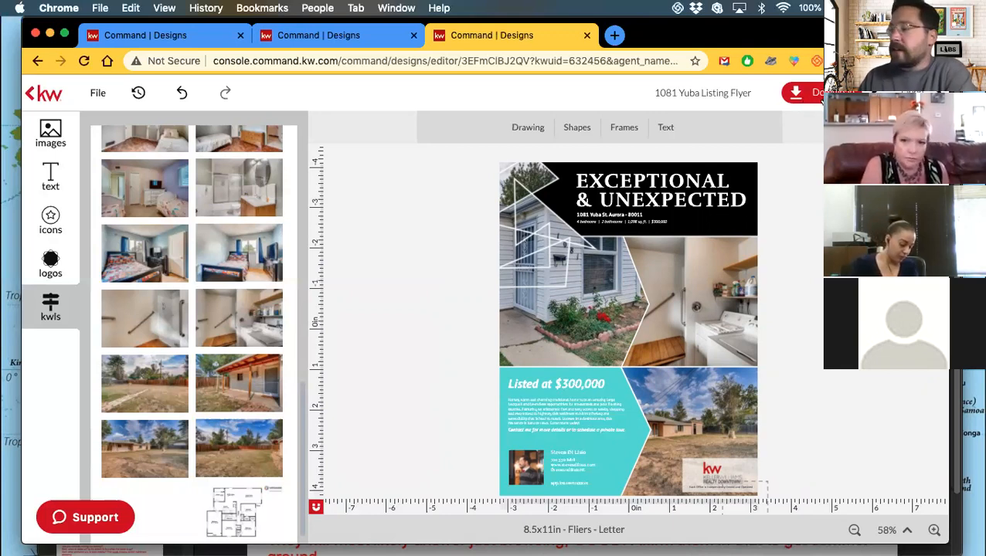
Download the flyer as a JPEG after reviewing the Include also and Publish options.
{"action": "left_click", "coordinate": [817, 94]}
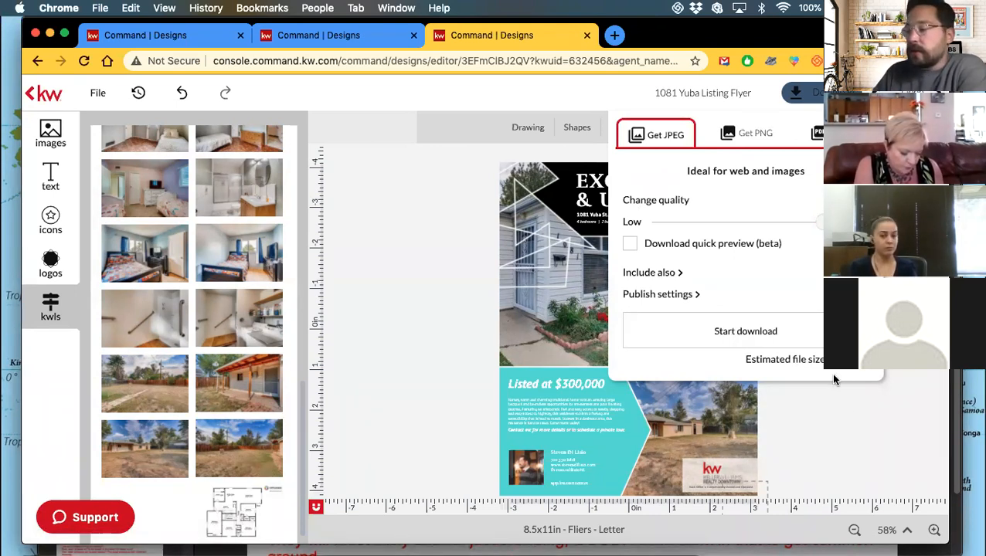
{"action": "left_click", "coordinate": [650, 275]}
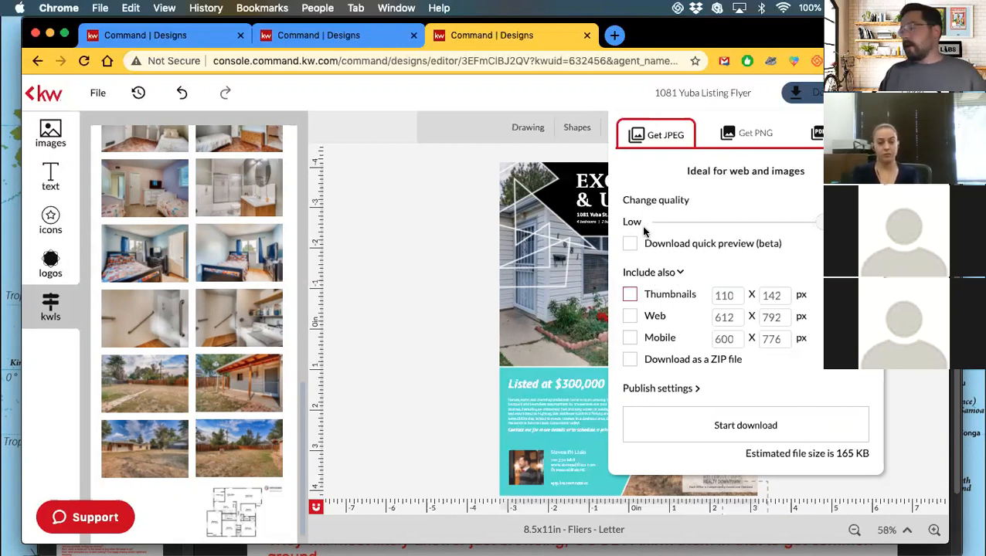
{"action": "left_click", "coordinate": [653, 273]}
{"action": "left_click", "coordinate": [661, 296]}
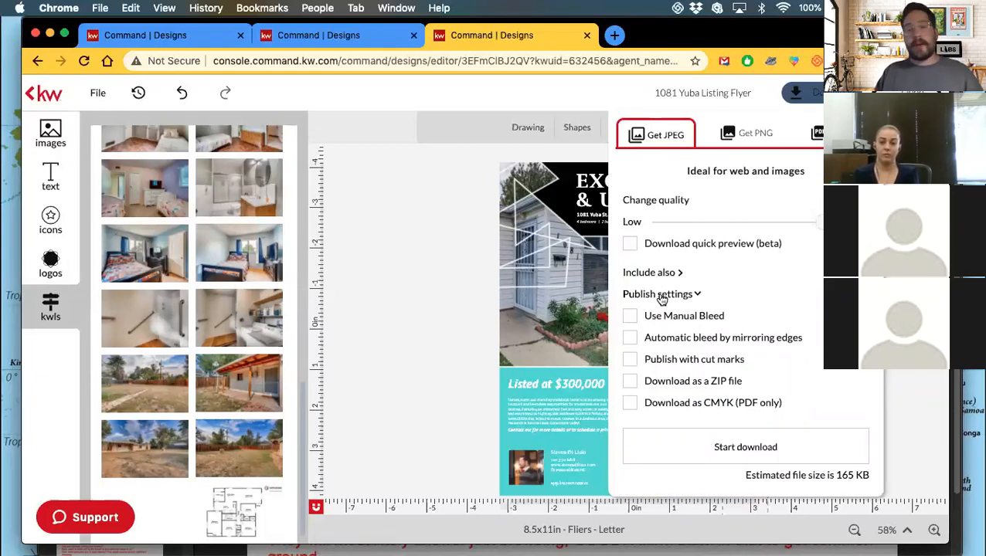
{"action": "left_click", "coordinate": [662, 297]}
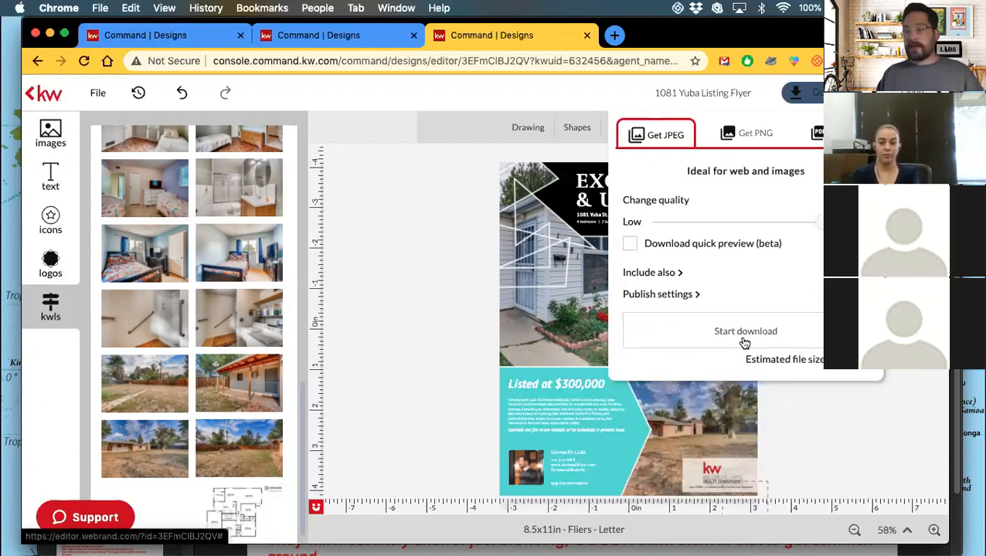
{"action": "left_click", "coordinate": [744, 332]}
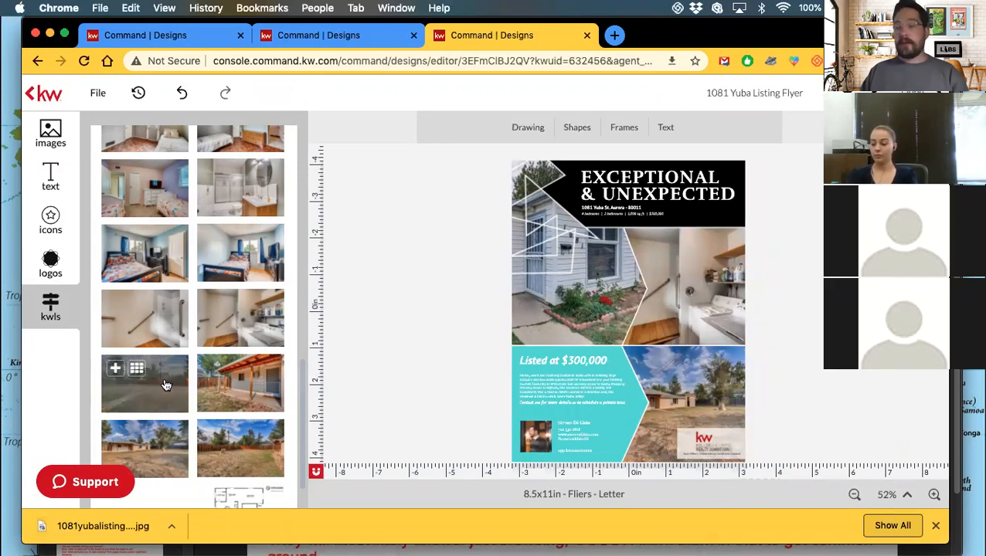
Check 1081yubalistingflyer_1_original.jpg in Preview, close it, and return to the KW Command editor in Chrome.
{"action": "left_click", "coordinate": [102, 526]}
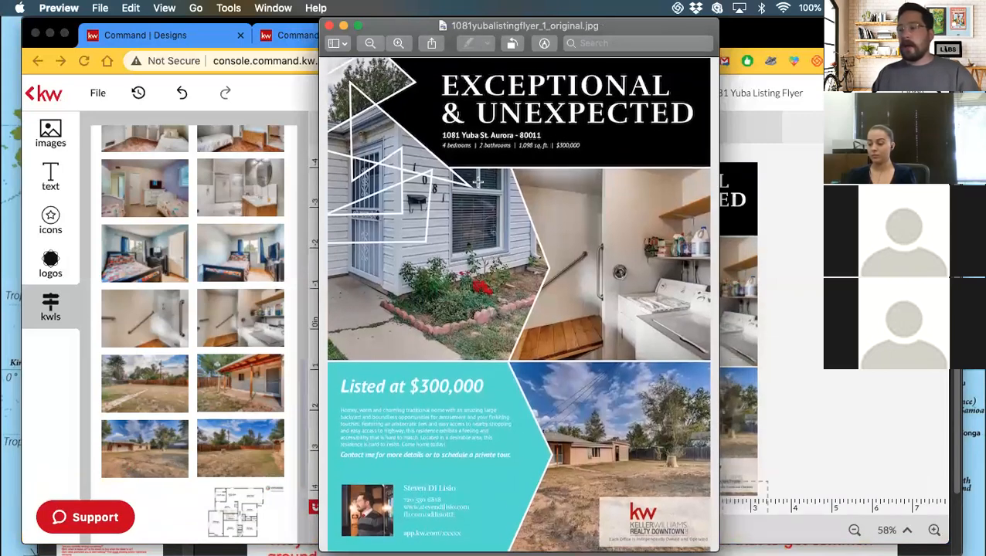
{"action": "left_click", "coordinate": [328, 28]}
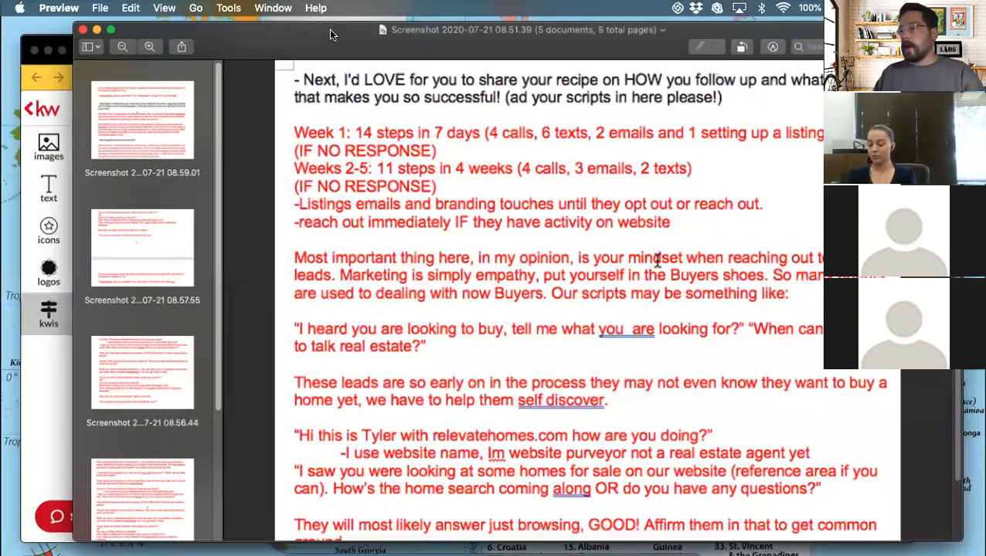
{"action": "key", "text": "ctrl+Up"}
{"action": "left_click", "coordinate": [292, 371]}
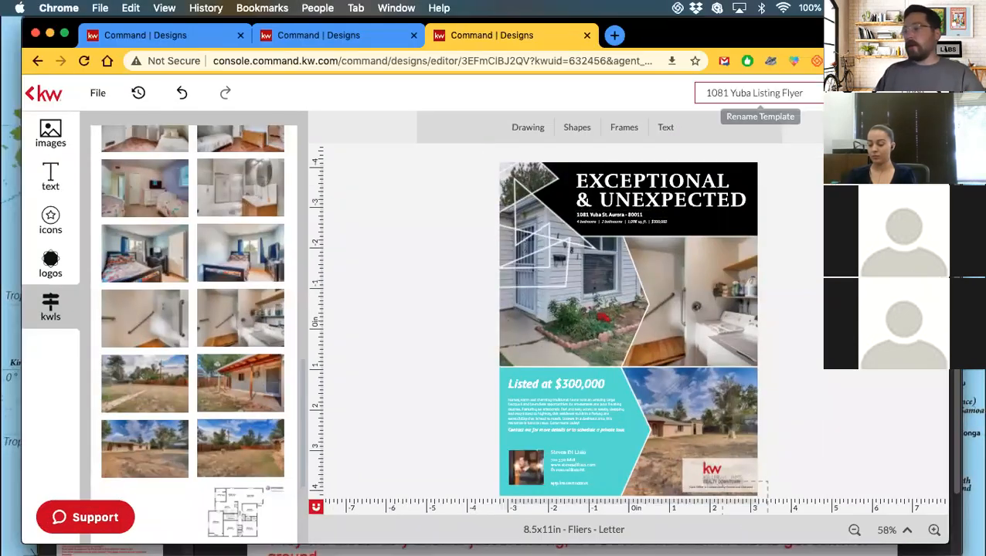
Reopen the flyer's download options, compare the PNG and JPEG formats, then show the PDF settings.
{"action": "left_click", "coordinate": [804, 93]}
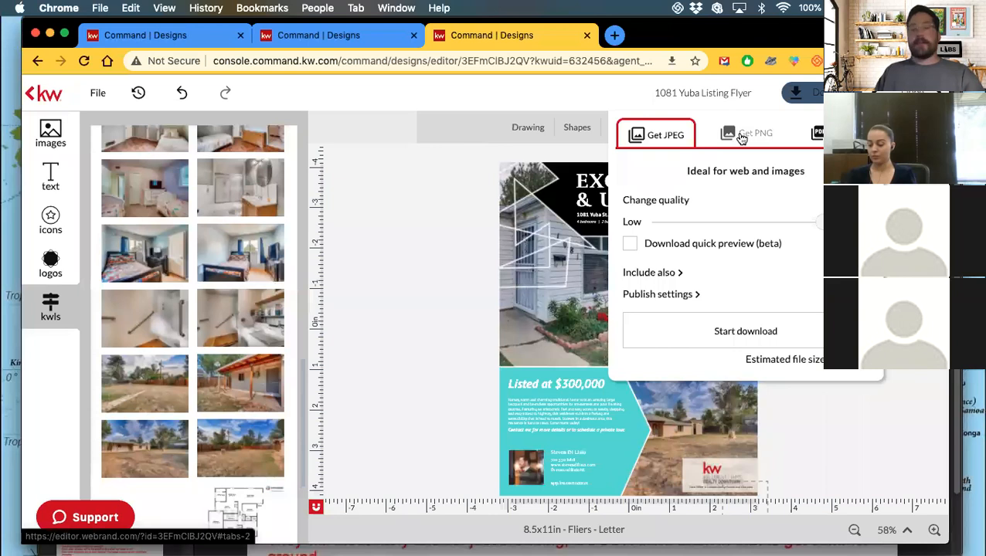
{"action": "left_click", "coordinate": [740, 137]}
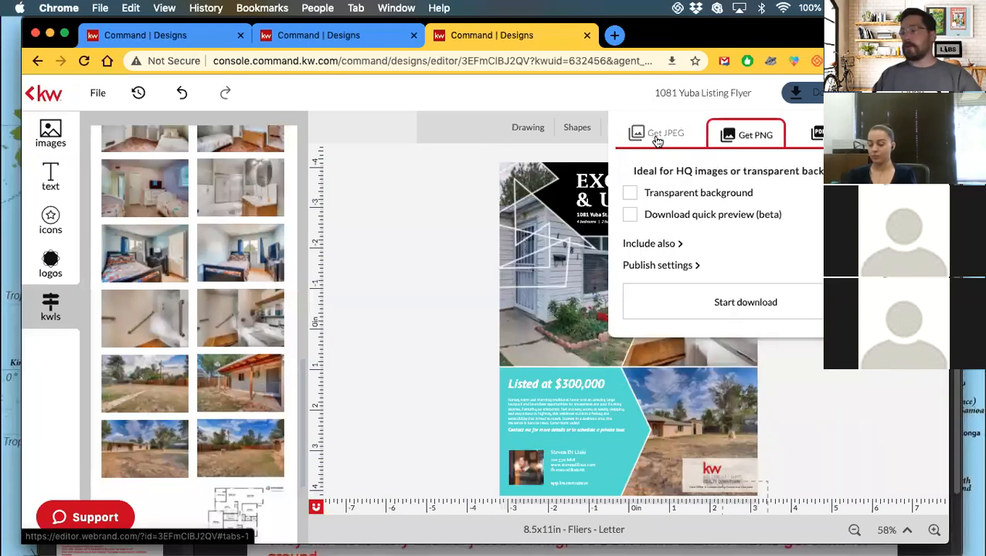
{"action": "left_click", "coordinate": [693, 141]}
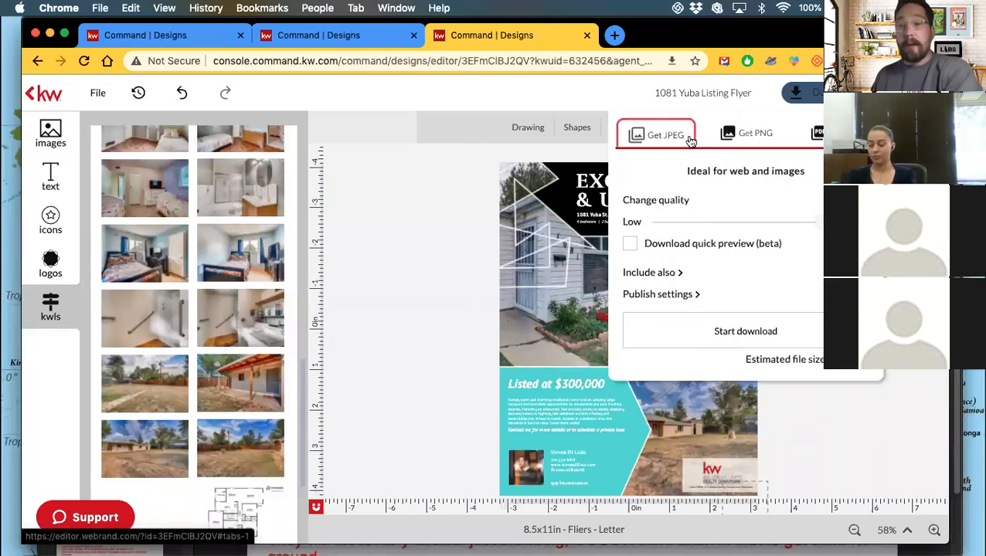
{"action": "left_click", "coordinate": [734, 142]}
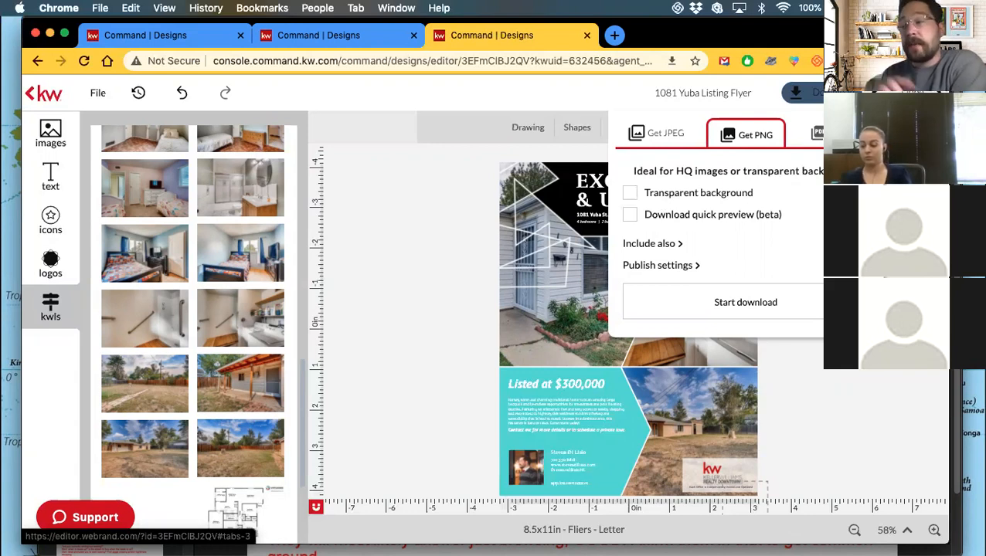
{"action": "left_click", "coordinate": [815, 134]}
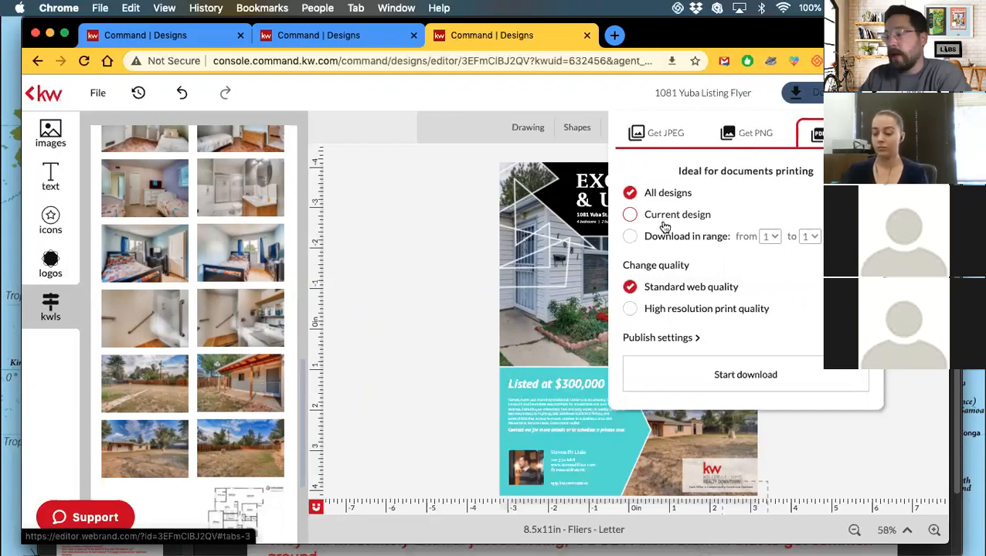
Download the flyer as a high resolution print-quality PDF with Use Manual Bleed turned on.
{"action": "left_click", "coordinate": [630, 309]}
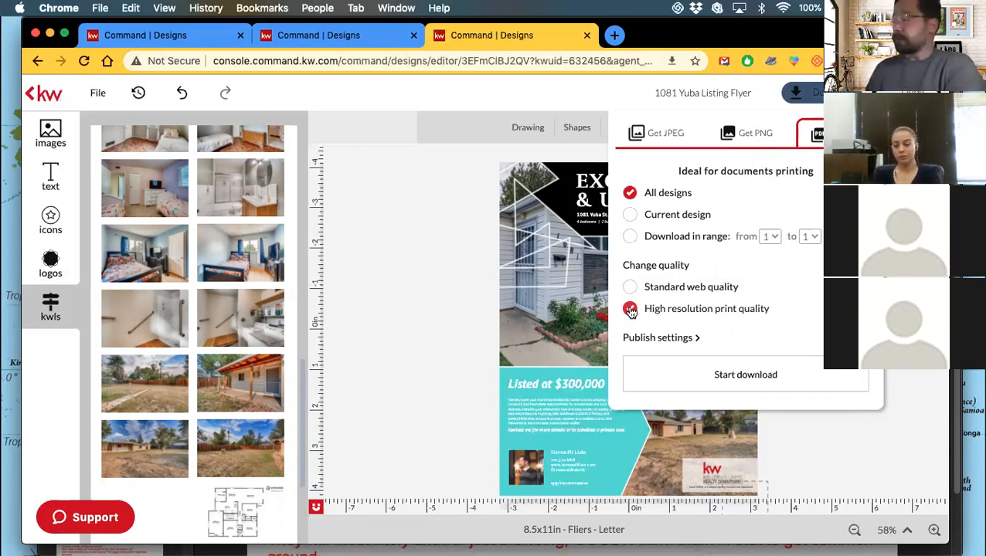
{"action": "left_click", "coordinate": [662, 340]}
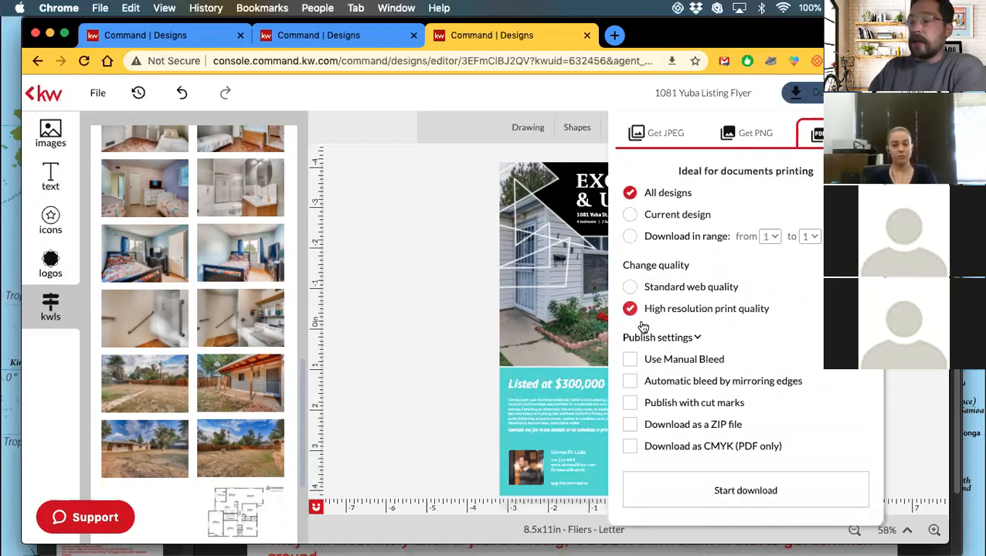
{"action": "left_click", "coordinate": [629, 361]}
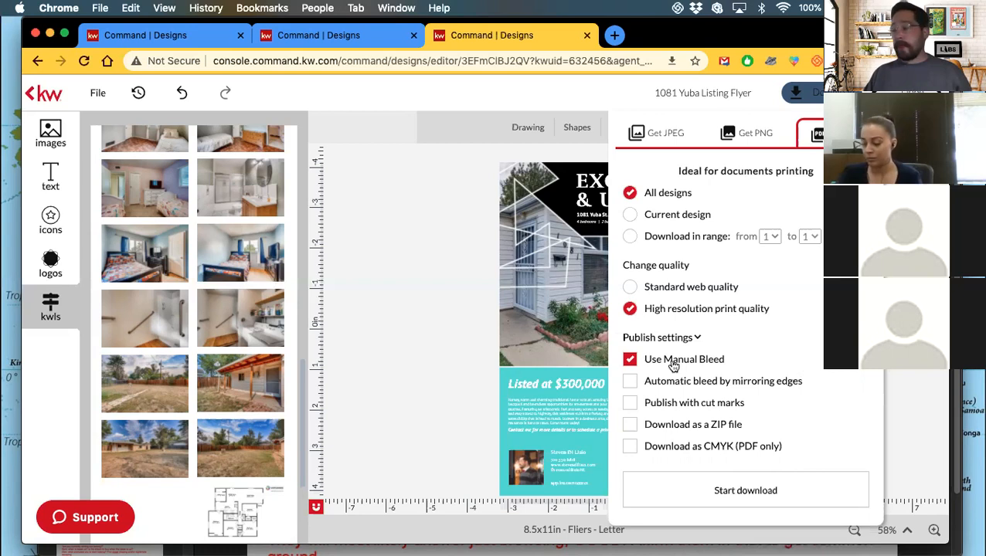
{"action": "left_click", "coordinate": [696, 492]}
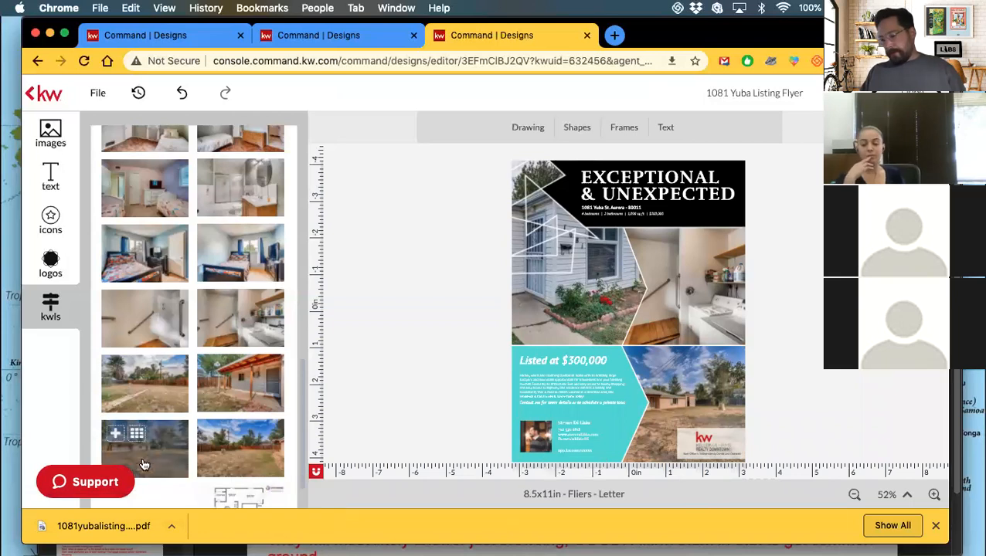
Open the downloaded flyer PDF, look through its pages, then go to the Just Listed templates page.
{"action": "left_click", "coordinate": [84, 528]}
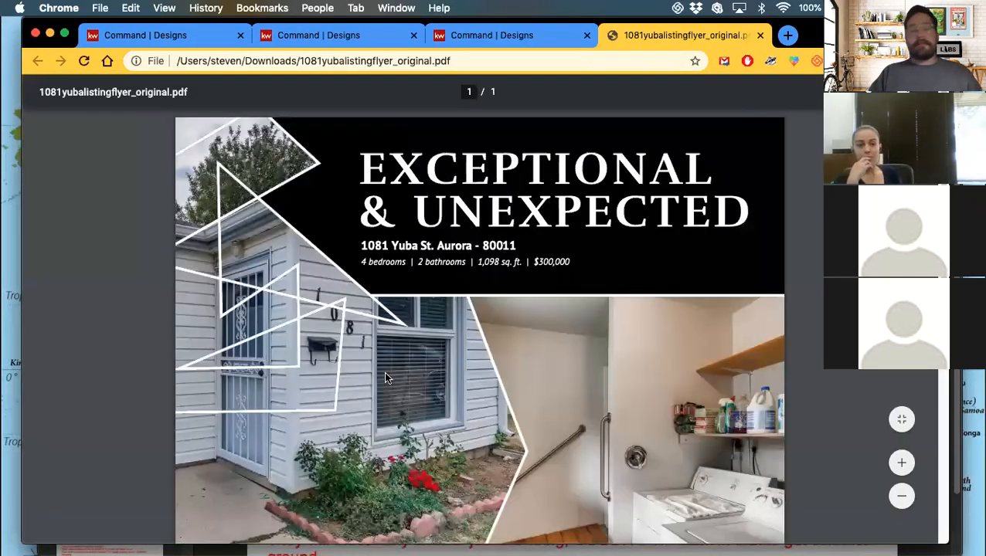
{"action": "scroll", "coordinate": [387, 378], "scroll_direction": "down", "scroll_amount": 5}
{"action": "scroll", "coordinate": [385, 378], "scroll_direction": "down", "scroll_amount": 3}
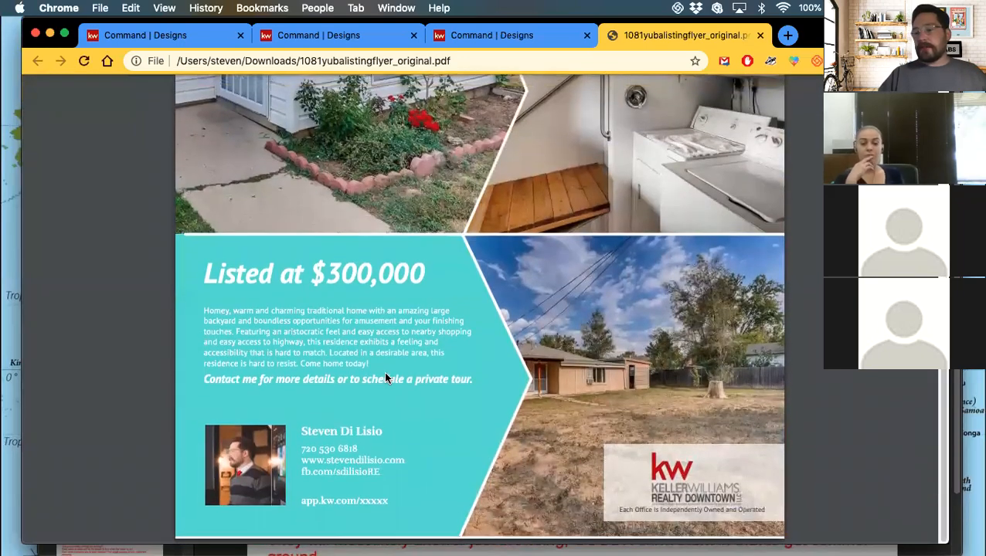
{"action": "scroll", "coordinate": [385, 377], "scroll_direction": "up", "scroll_amount": 4}
{"action": "scroll", "coordinate": [385, 378], "scroll_direction": "up", "scroll_amount": 2}
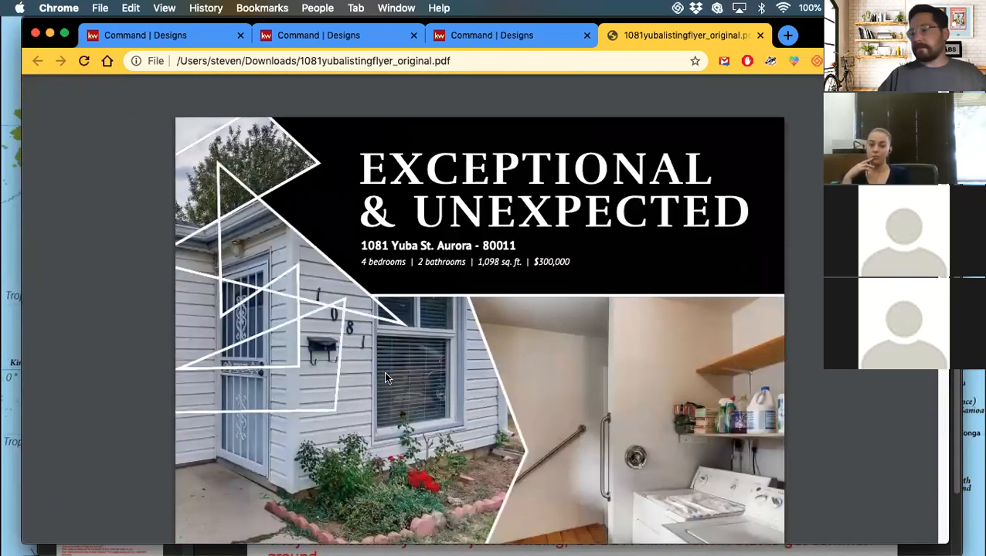
{"action": "scroll", "coordinate": [385, 378], "scroll_direction": "down", "scroll_amount": 4}
{"action": "scroll", "coordinate": [385, 378], "scroll_direction": "up", "scroll_amount": 6}
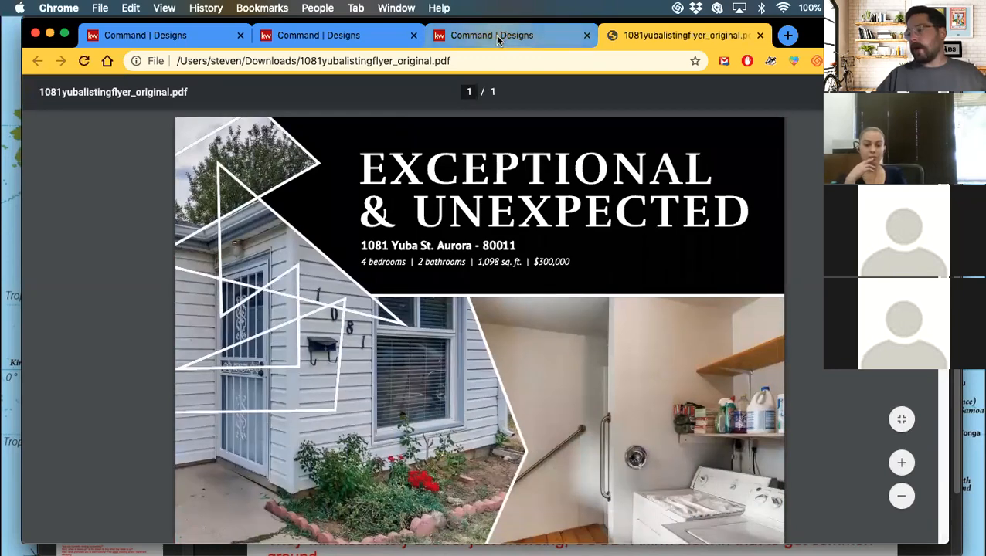
{"action": "left_click", "coordinate": [498, 34]}
{"action": "left_click", "coordinate": [361, 40]}
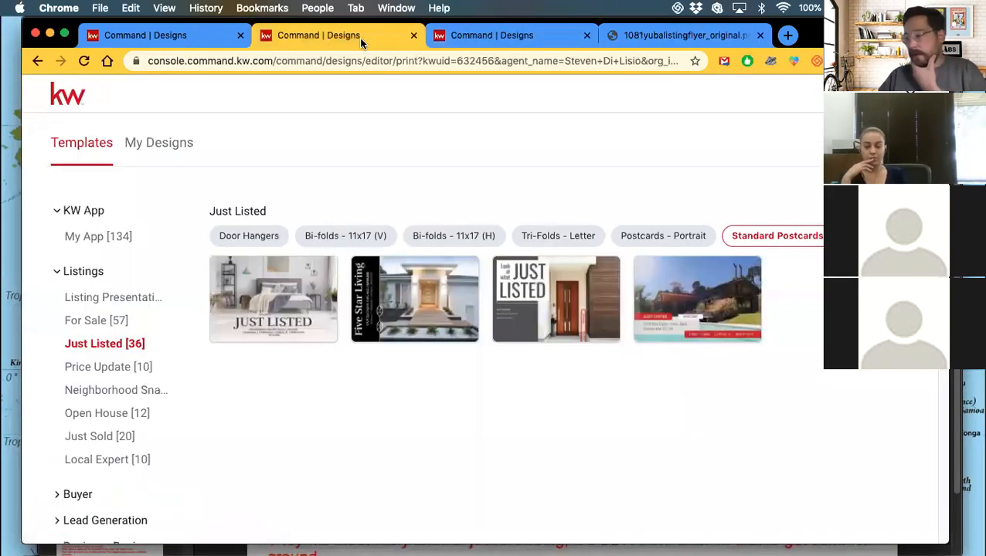